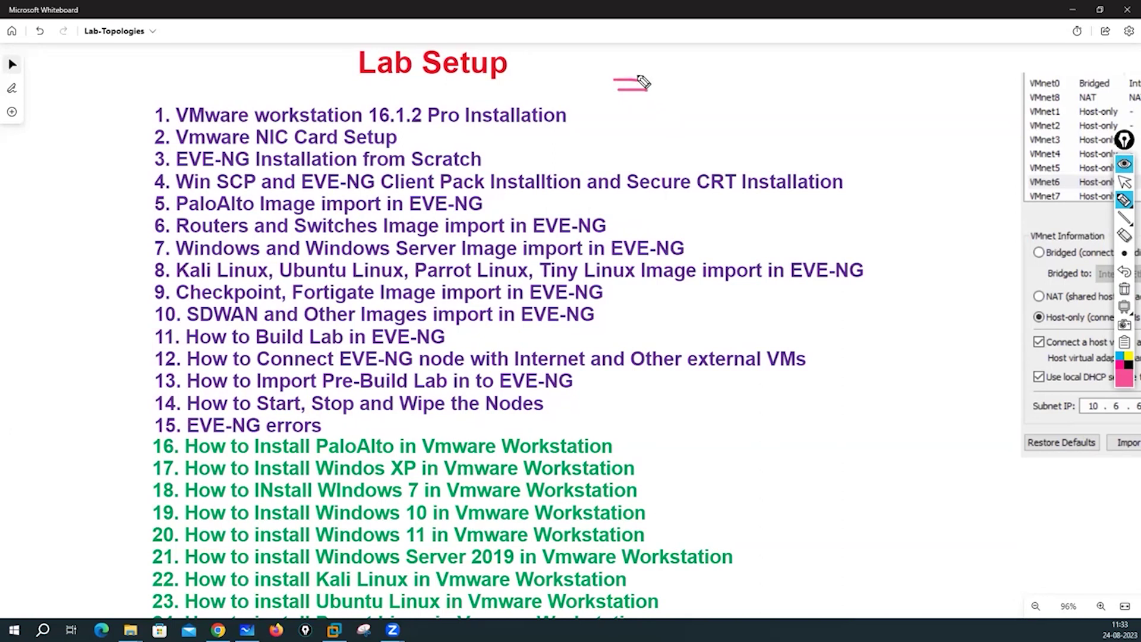
# Handwrite GNS3 and Eve-NG on the whiteboard, adding arrows and a circle around both names.
pyautogui.moveTo(712, 51)
pyautogui.mouseDown()
pyautogui.moveTo(751, 63)
pyautogui.moveTo(738, 62)
pyautogui.mouseUp()
pyautogui.moveTo(758, 41); pyautogui.dragTo(760, 62)
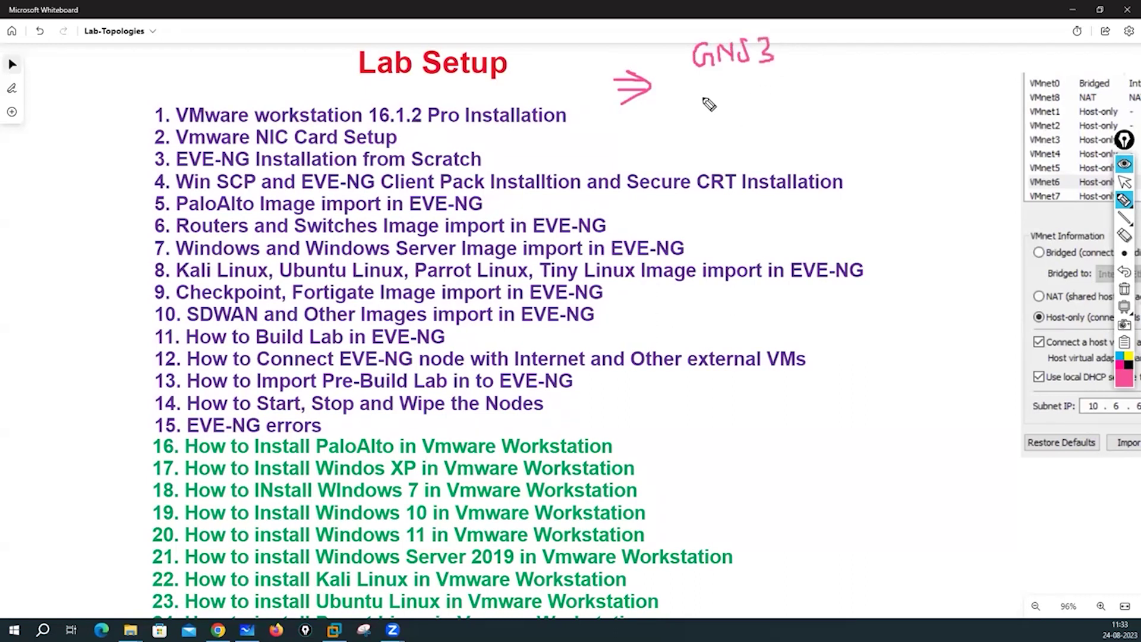
pyautogui.moveTo(701, 95)
pyautogui.mouseDown()
pyautogui.moveTo(701, 118)
pyautogui.moveTo(712, 95)
pyautogui.mouseUp()
pyautogui.moveTo(701, 106)
pyautogui.mouseDown()
pyautogui.moveTo(775, 110)
pyautogui.moveTo(778, 92)
pyautogui.moveTo(790, 103)
pyautogui.mouseUp()
pyautogui.moveTo(798, 41)
pyautogui.mouseDown()
pyautogui.moveTo(816, 37)
pyautogui.moveTo(809, 54)
pyautogui.moveTo(829, 107)
pyautogui.mouseUp()
pyautogui.moveTo(813, 95); pyautogui.dragTo(835, 99)
pyautogui.moveTo(815, 99); pyautogui.dragTo(837, 106)
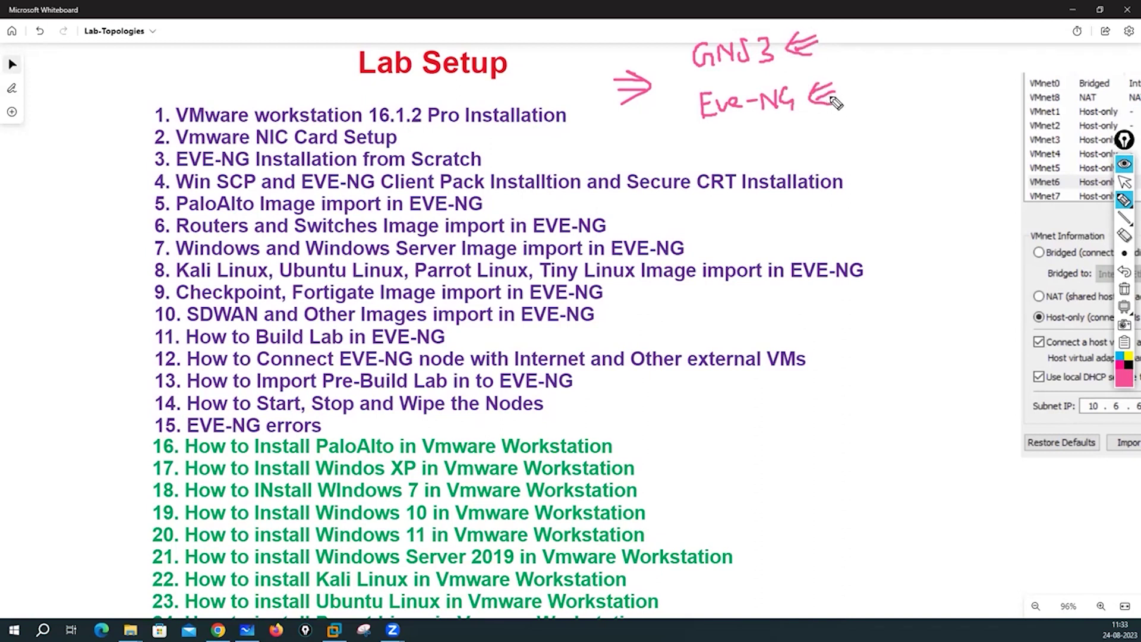
pyautogui.moveTo(752, 22)
pyautogui.mouseDown()
pyautogui.moveTo(671, 84)
pyautogui.moveTo(807, 133)
pyautogui.moveTo(769, 20)
pyautogui.moveTo(738, 27)
pyautogui.mouseUp()
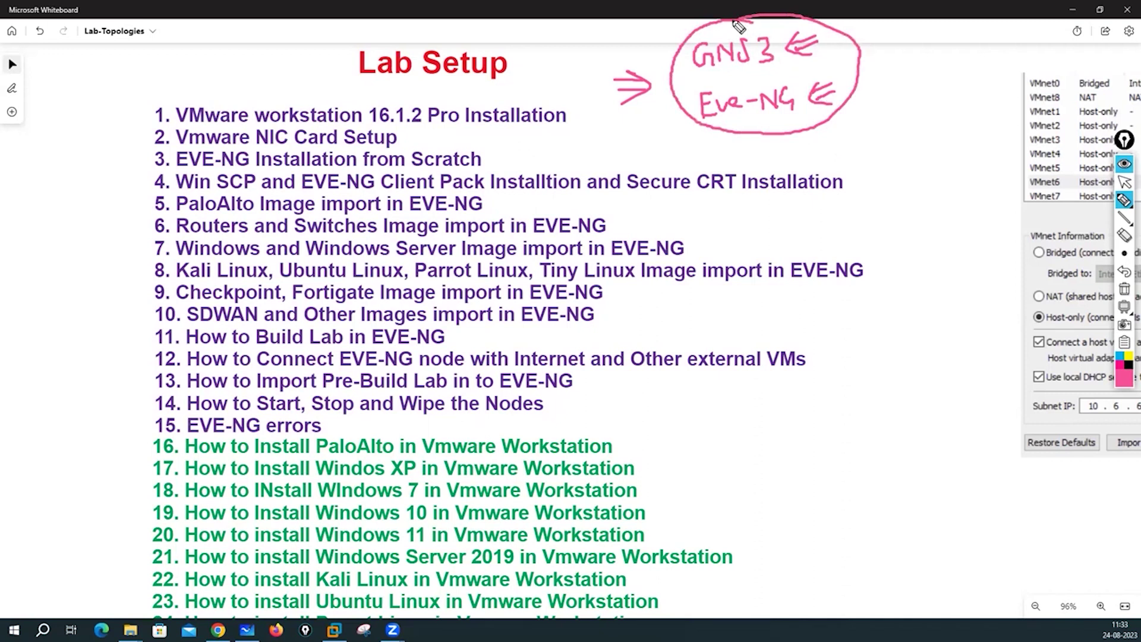
pyautogui.moveTo(780, 118); pyautogui.dragTo(789, 148)
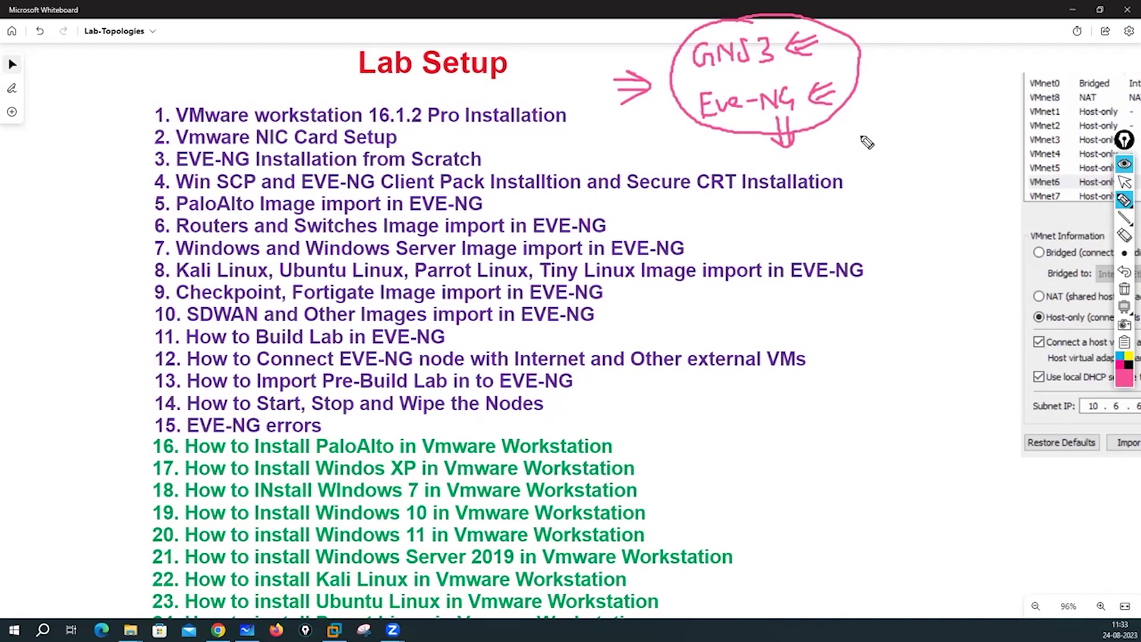
# Add more marks, draw red arrows pointing to Eve-NG, then clear all the ink.
pyautogui.click(644, 42)
pyautogui.moveTo(643, 42); pyautogui.dragTo(648, 62)
pyautogui.moveTo(744, 122); pyautogui.dragTo(754, 131)
pyautogui.moveTo(793, 83)
pyautogui.mouseDown()
pyautogui.moveTo(750, 79)
pyautogui.moveTo(696, 108)
pyautogui.moveTo(748, 145)
pyautogui.moveTo(801, 113)
pyautogui.moveTo(806, 72)
pyautogui.mouseUp()
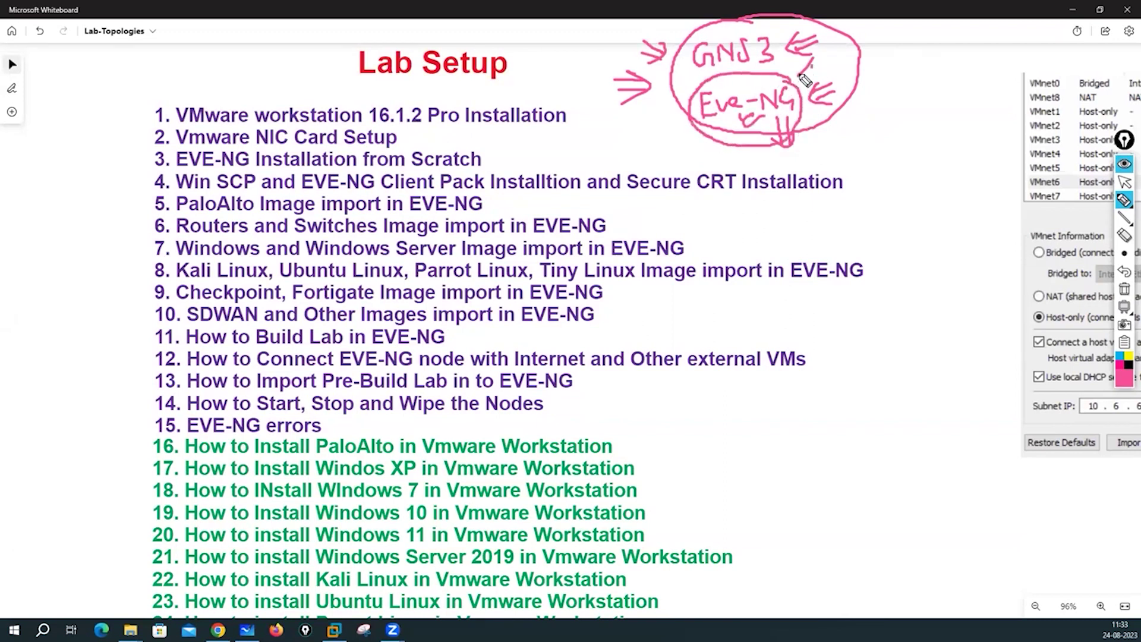
pyautogui.click(1124, 378)
pyautogui.click(1099, 294)
pyautogui.moveTo(750, 121); pyautogui.dragTo(750, 139)
pyautogui.moveTo(742, 131)
pyautogui.mouseDown()
pyautogui.moveTo(776, 118)
pyautogui.moveTo(750, 140)
pyautogui.mouseUp()
pyautogui.moveTo(641, 137)
pyautogui.mouseDown()
pyautogui.moveTo(700, 121)
pyautogui.moveTo(690, 147)
pyautogui.mouseUp()
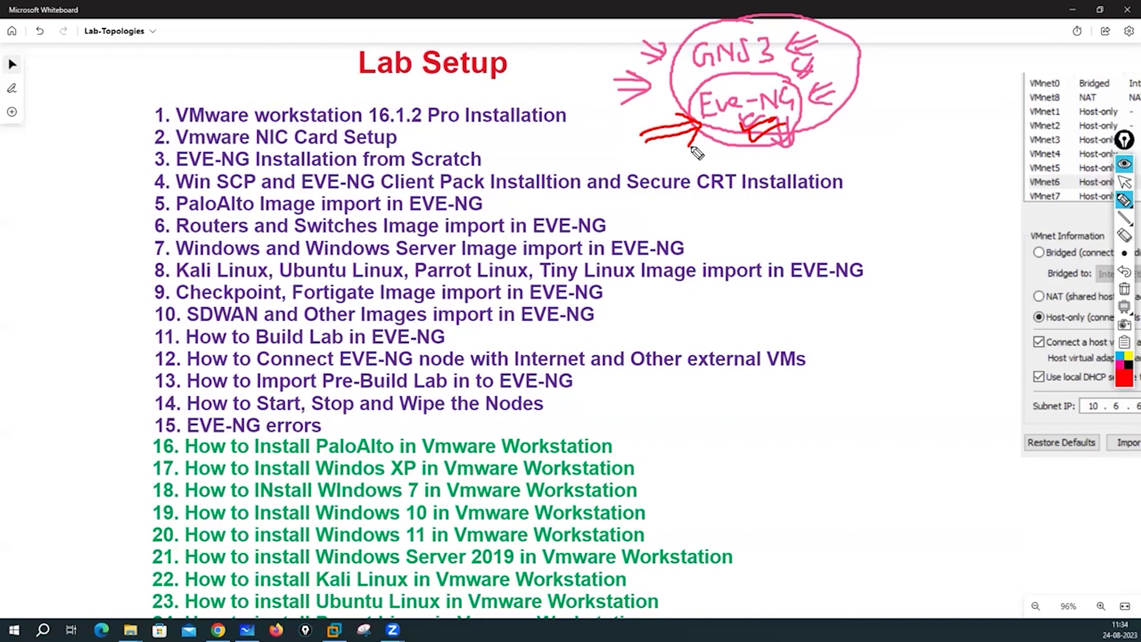
pyautogui.click(1125, 288)
pyautogui.click(1124, 182)
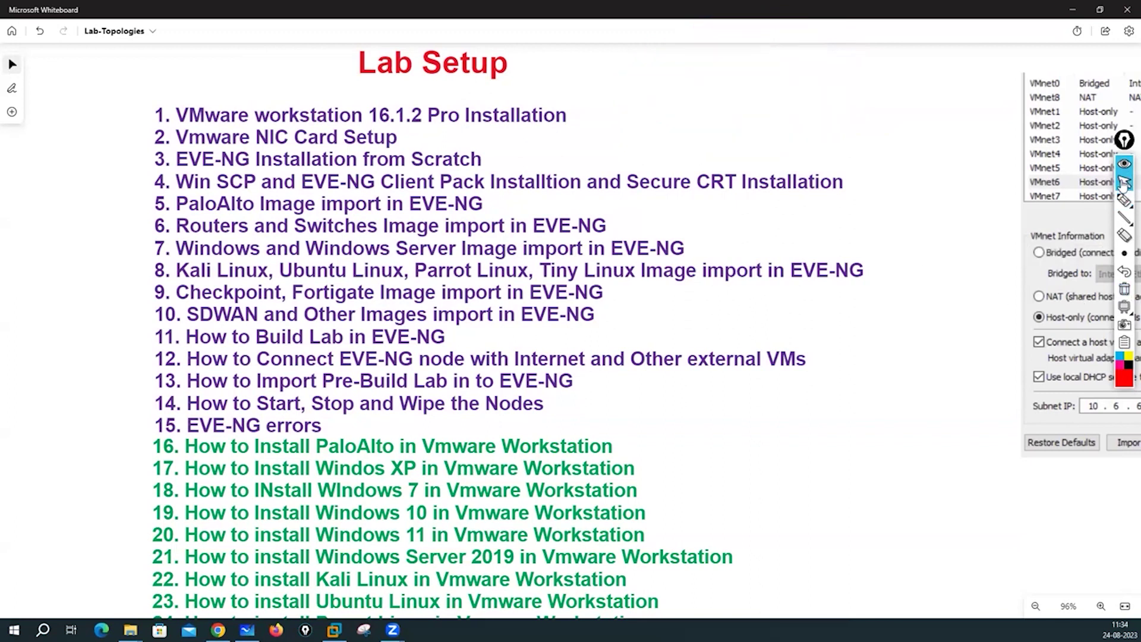
# Load eve-ng.net in a new Chrome tab, then switch to the Sianets YouTube tab.
pyautogui.click(218, 629)
pyautogui.click(586, 15)
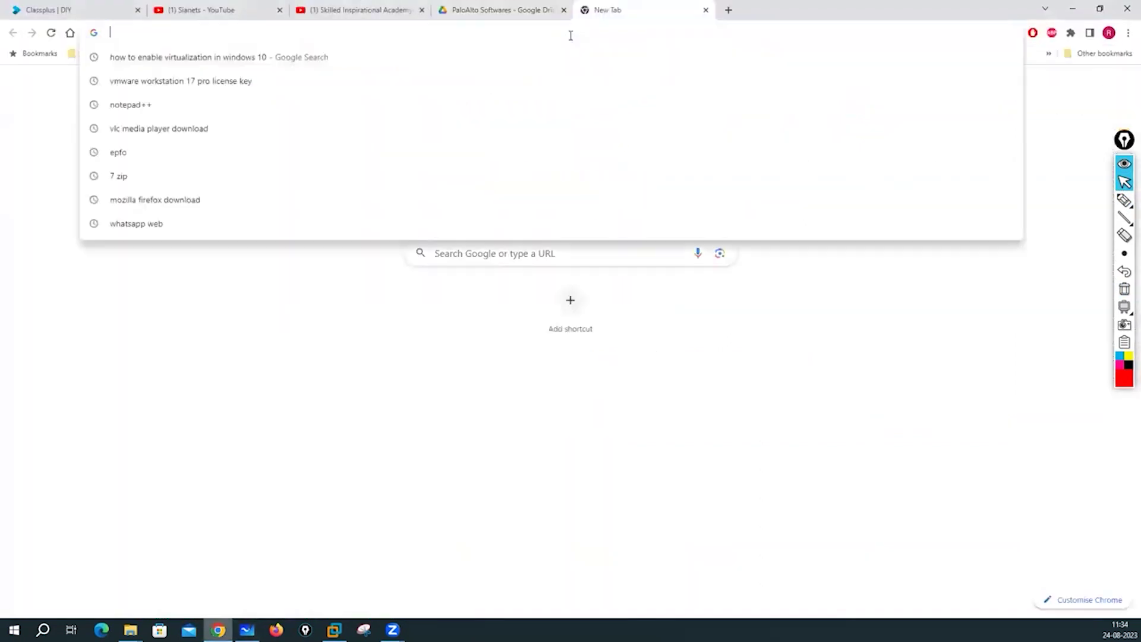
pyautogui.write('eve-ng.net')
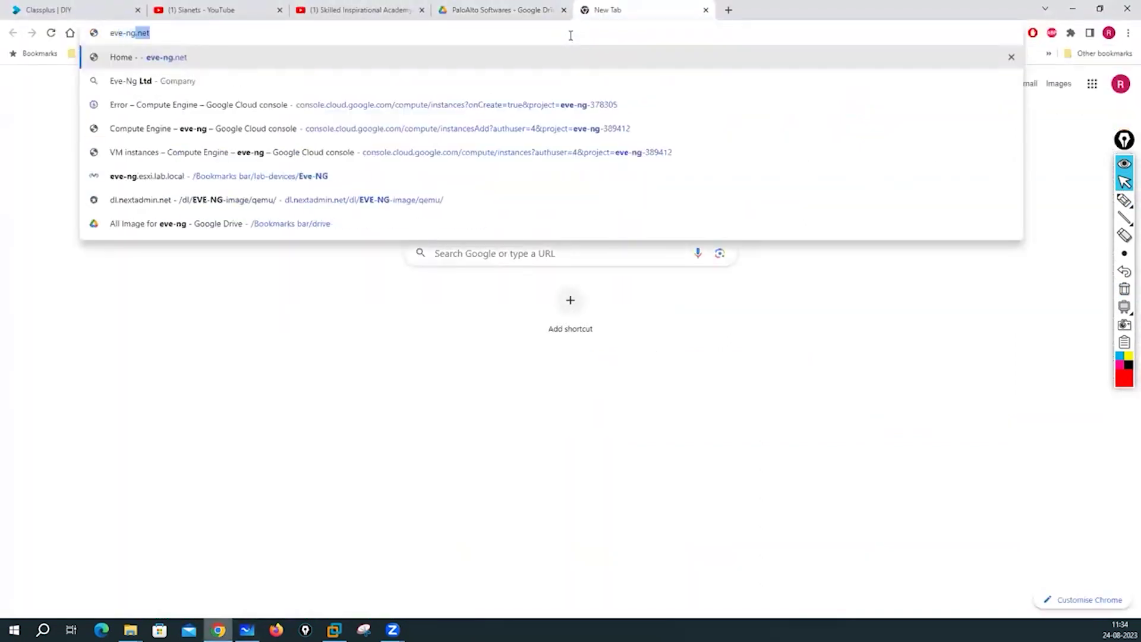
pyautogui.press('Return')
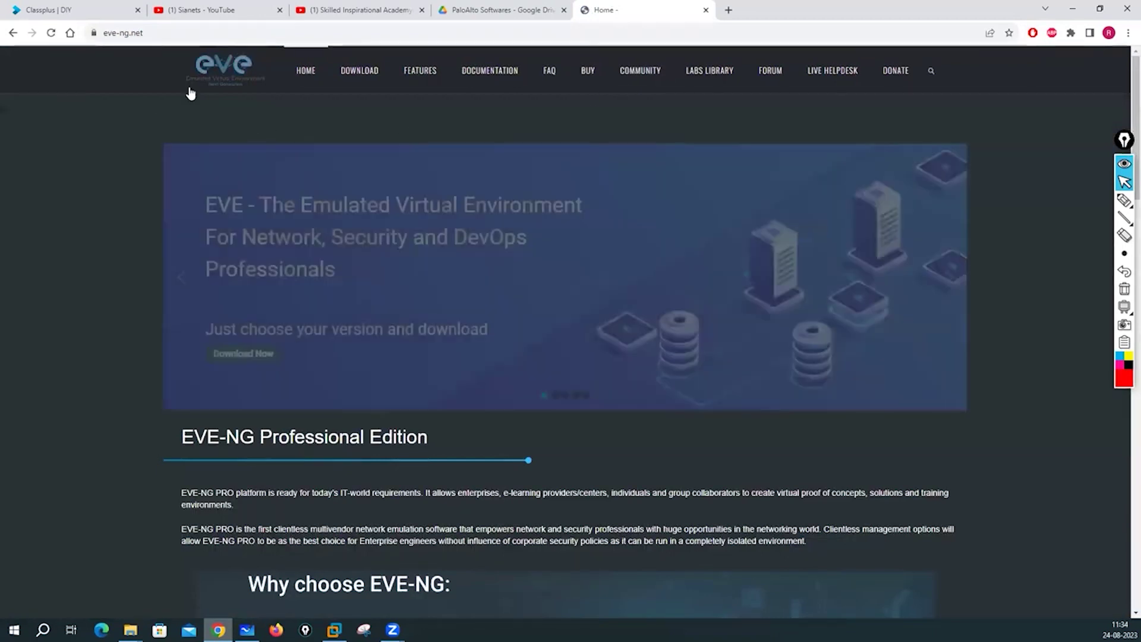
pyautogui.click(217, 8)
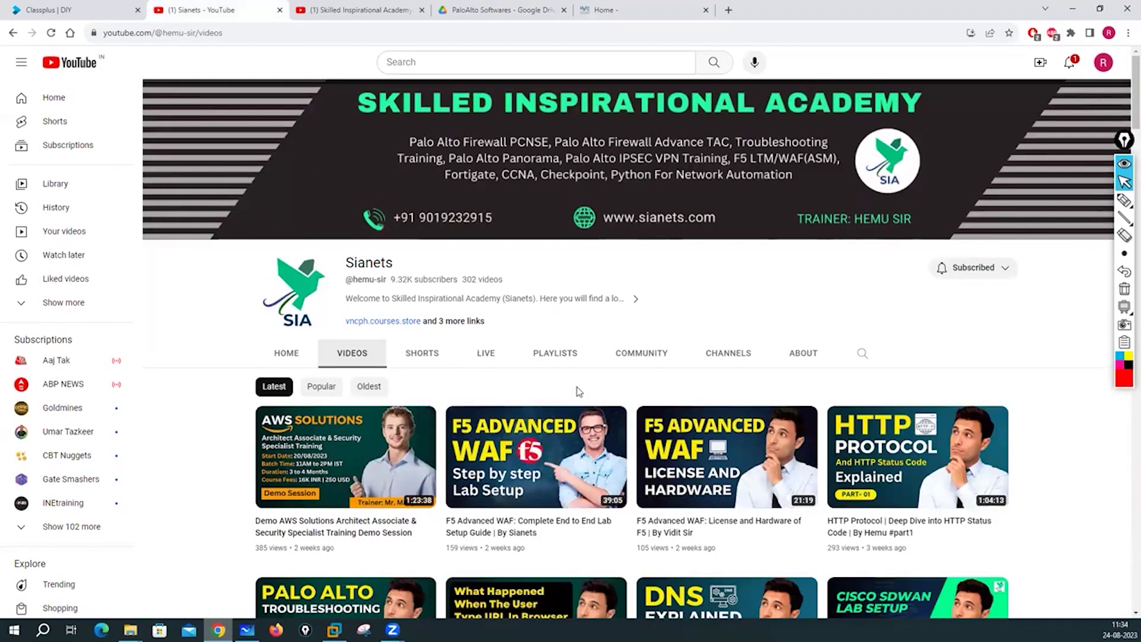
# Visit the Skilled Inspirational Academy channel, select its title, return to Sianets, then open Classplus.
pyautogui.click(342, 9)
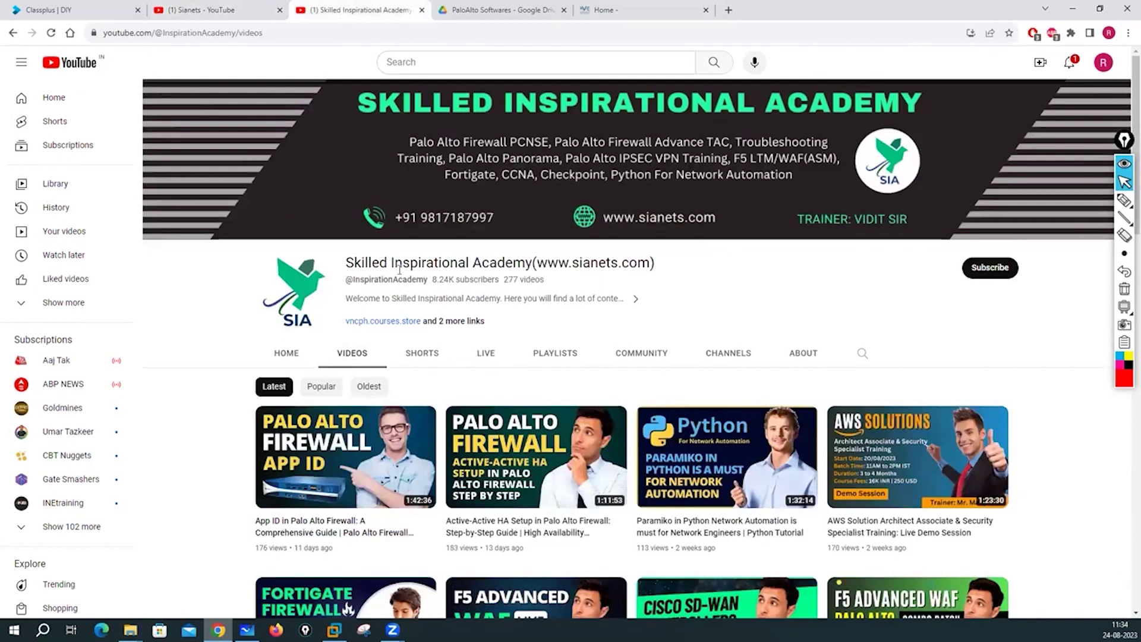
pyautogui.moveTo(345, 264); pyautogui.dragTo(657, 267)
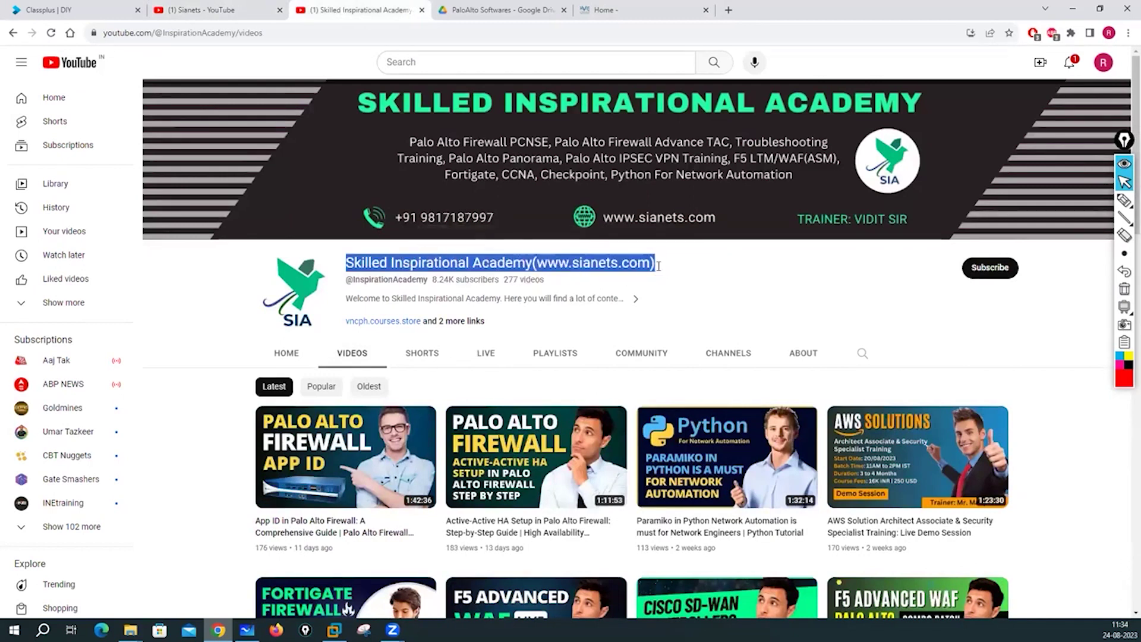
pyautogui.click(225, 8)
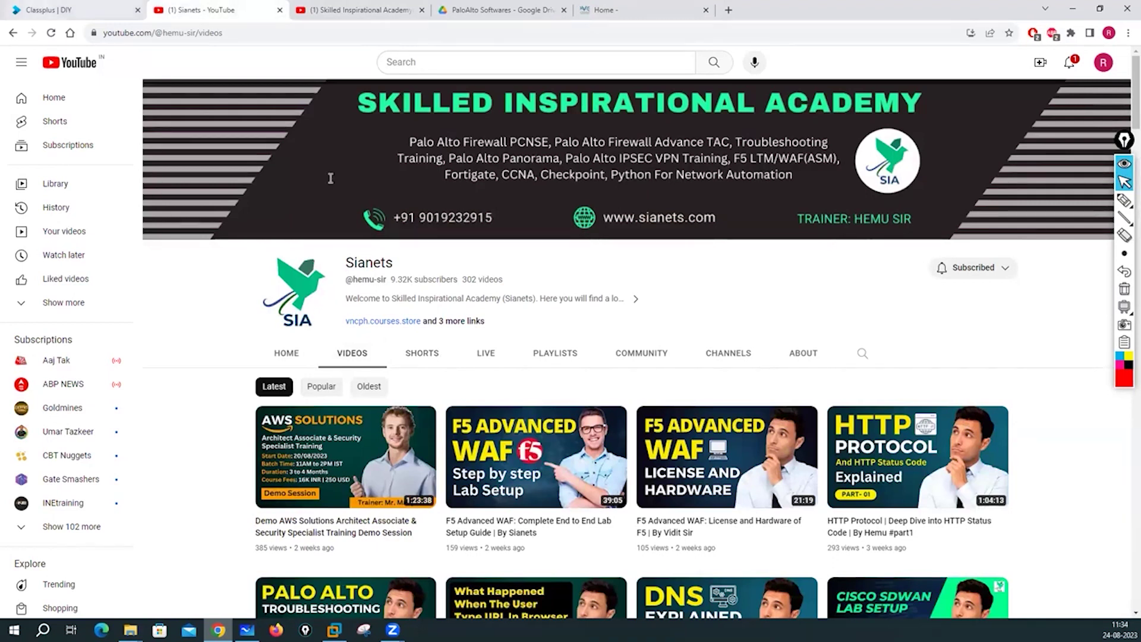
pyautogui.click(74, 10)
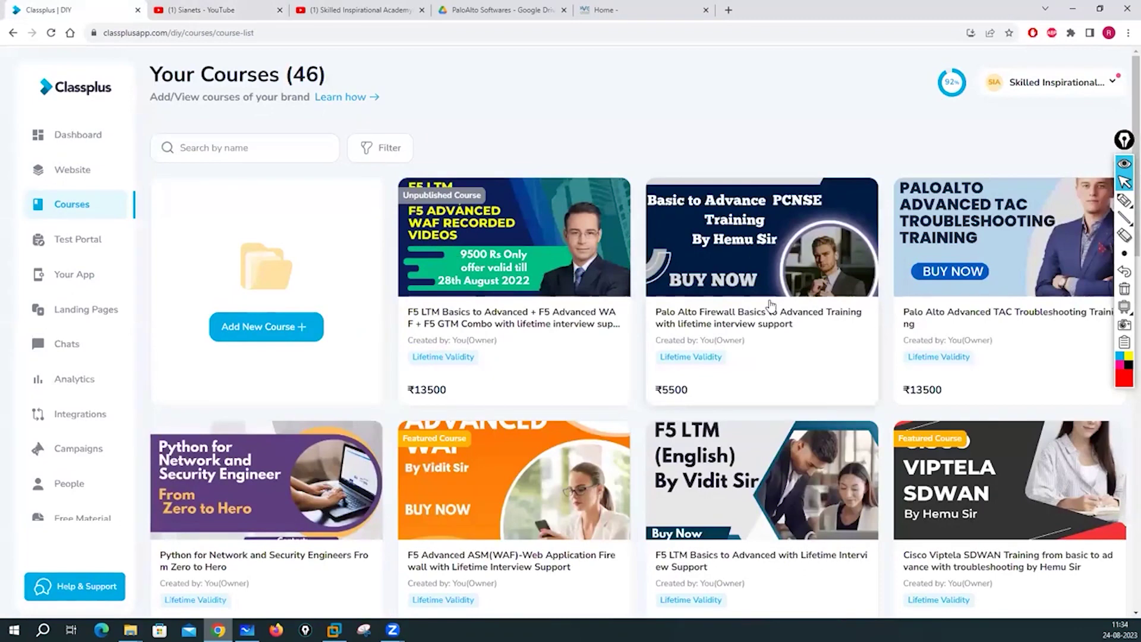
pyautogui.scroll(-10, 771, 305)
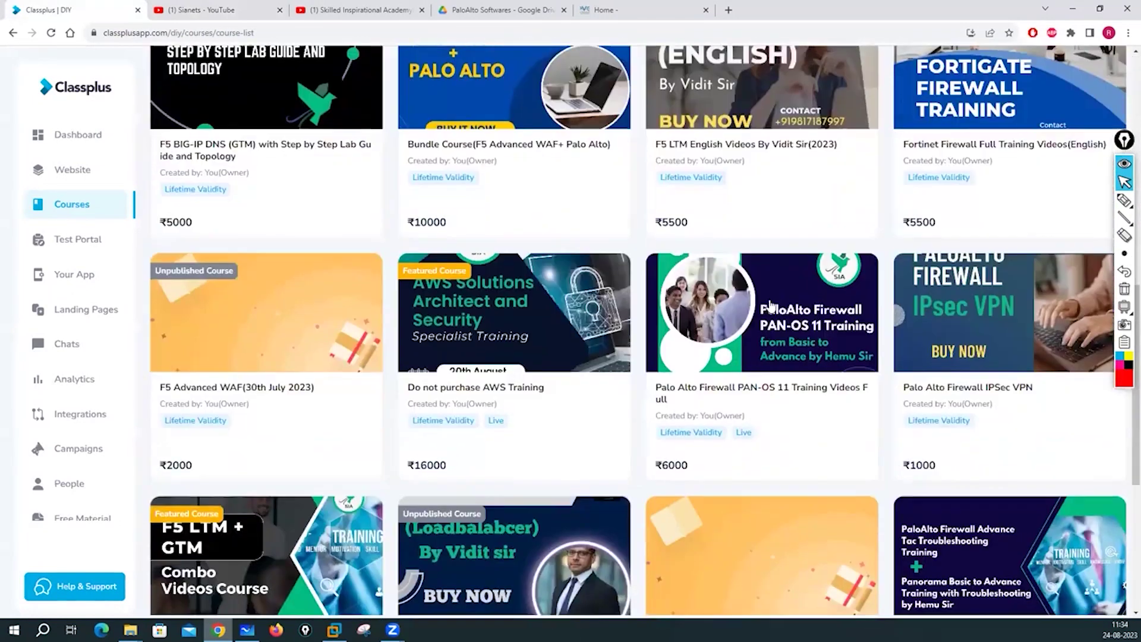
pyautogui.scroll(-3, 770, 305)
pyautogui.scroll(-2, 771, 306)
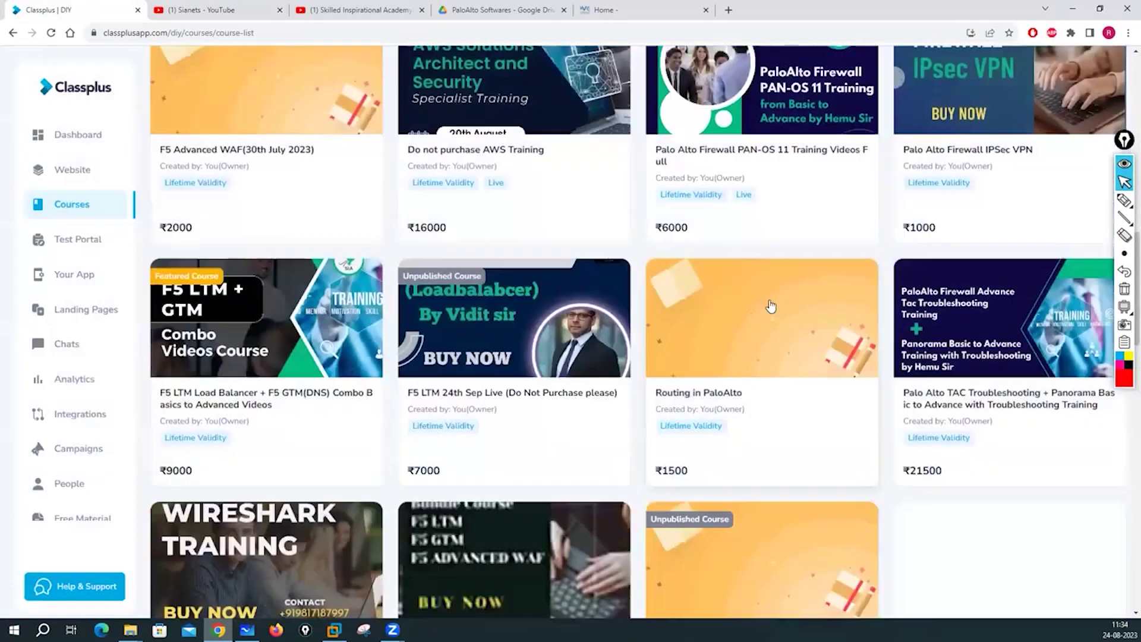
pyautogui.scroll(-3, 771, 306)
pyautogui.scroll(-4, 770, 306)
pyautogui.scroll(6, 771, 306)
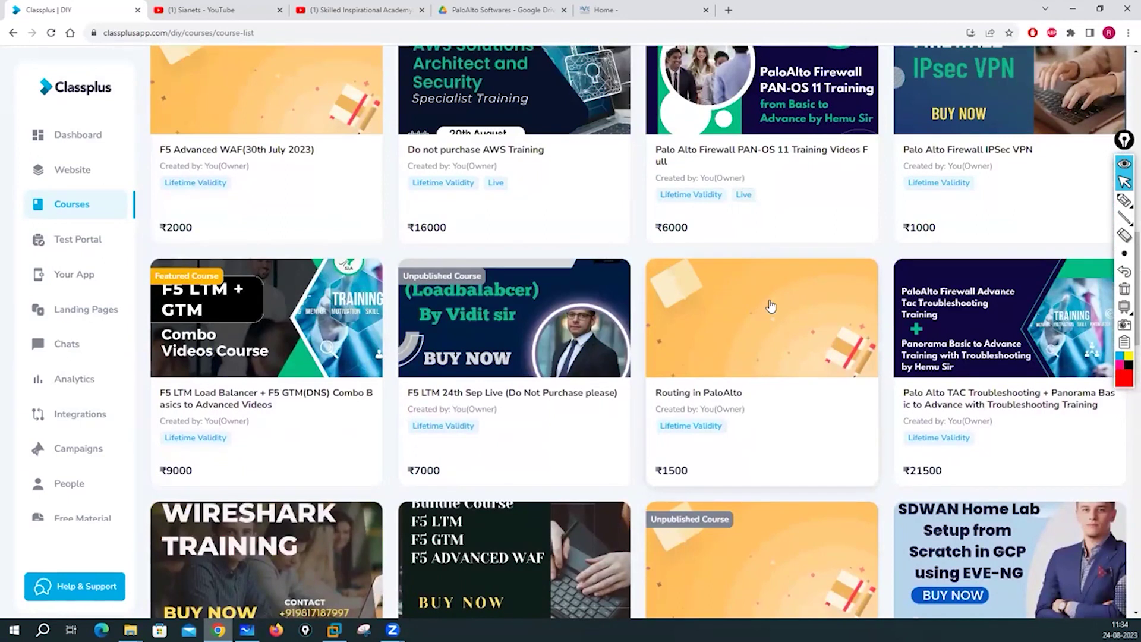
pyautogui.scroll(6, 771, 307)
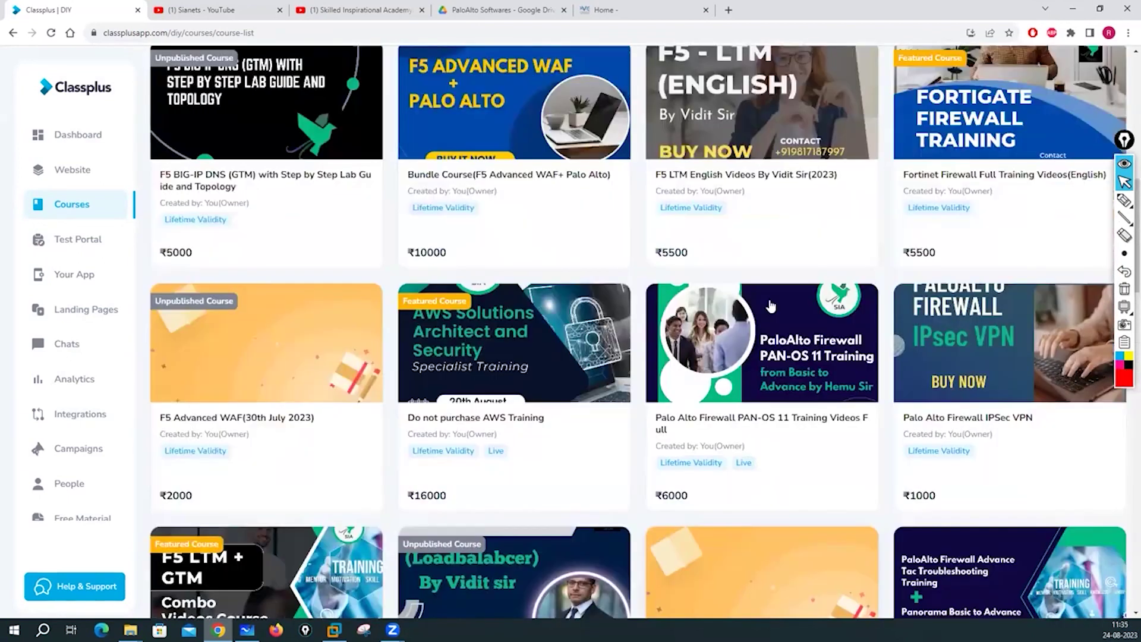
pyautogui.scroll(5, 771, 306)
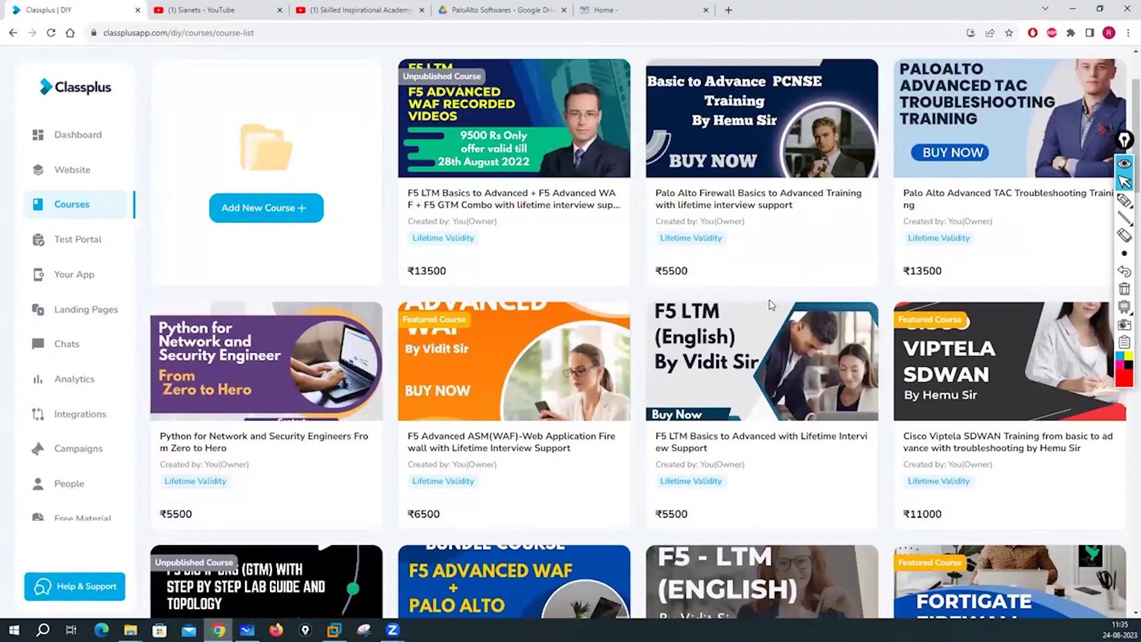
pyautogui.scroll(2, 771, 305)
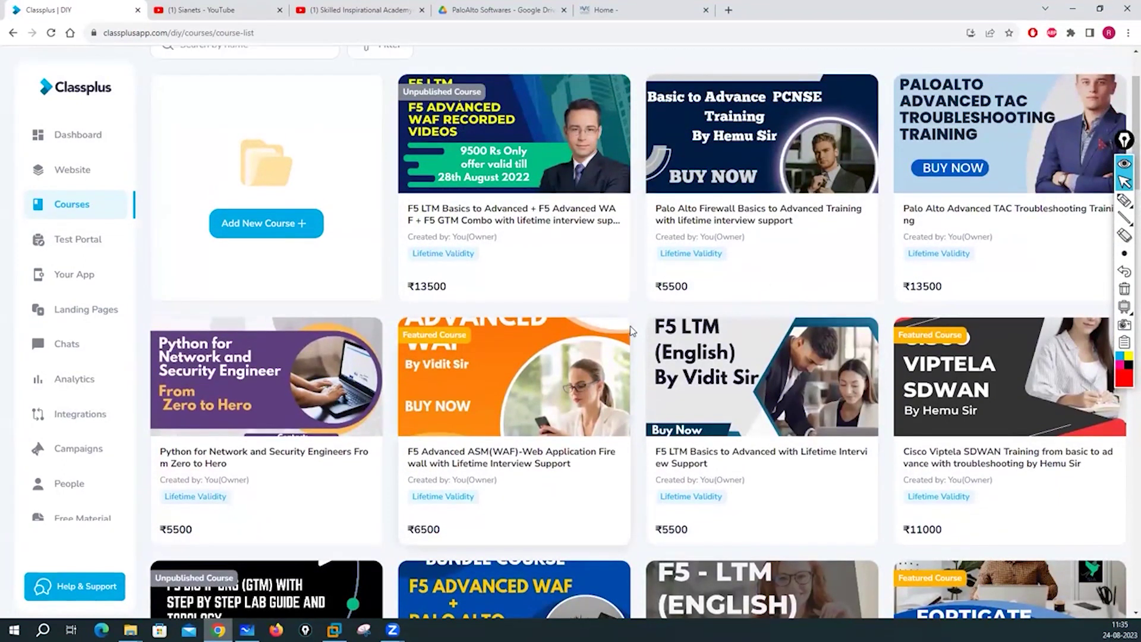
pyautogui.scroll(-2, 639, 331)
pyautogui.scroll(-12, 639, 331)
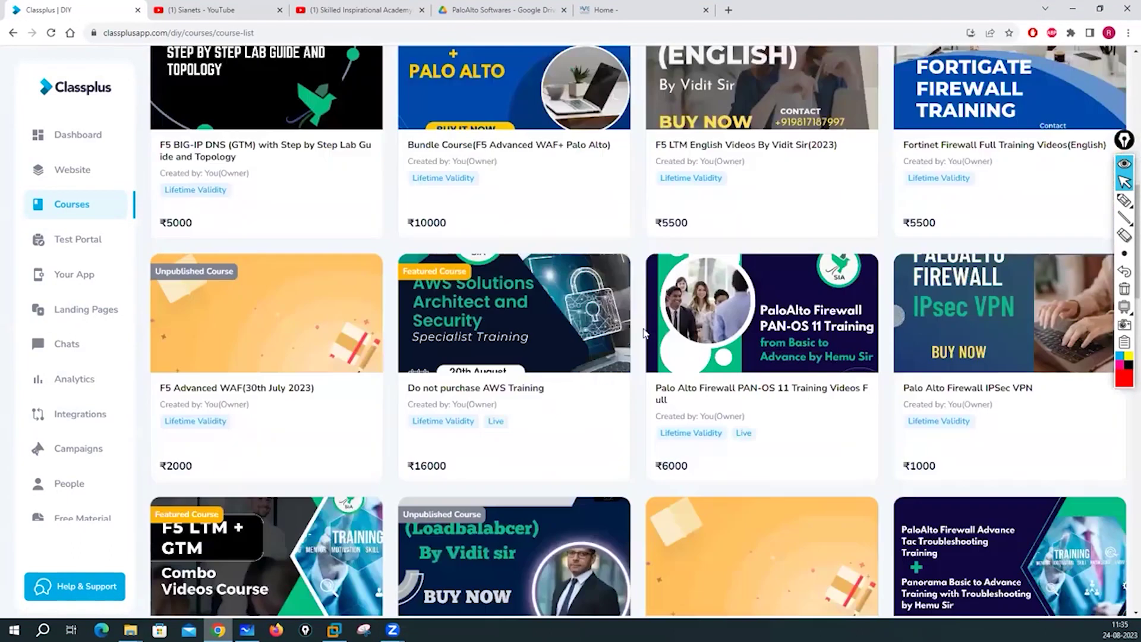
pyautogui.scroll(-1, 678, 274)
pyautogui.scroll(13, 678, 274)
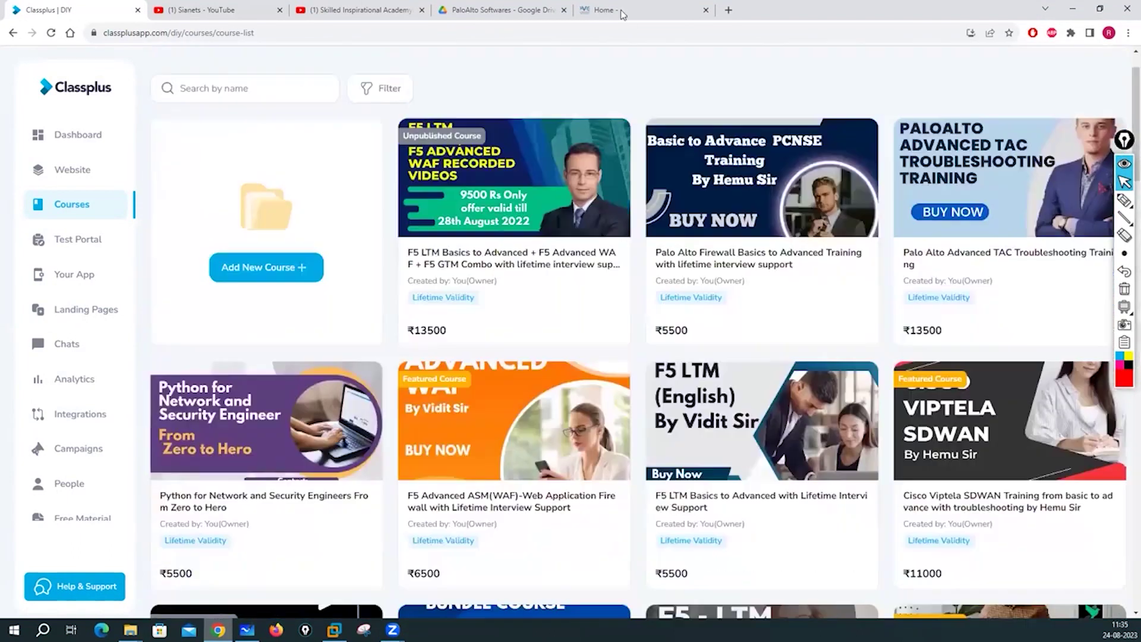
pyautogui.click(635, 11)
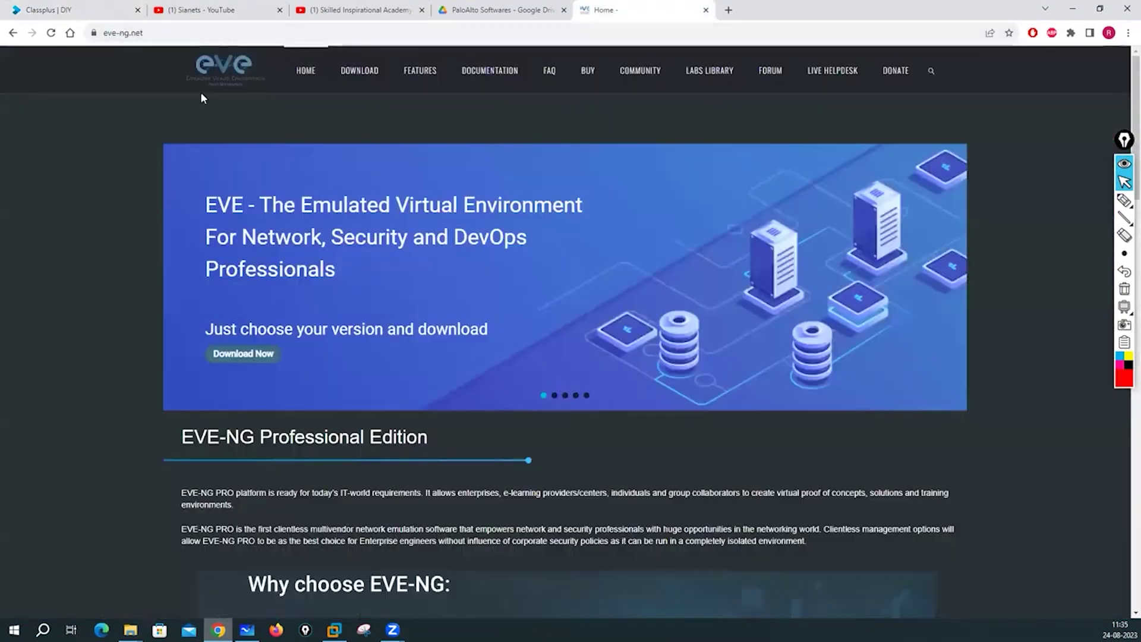
# Open the EVE-NG documentation's Supported images list and scroll through it.
pyautogui.click(493, 80)
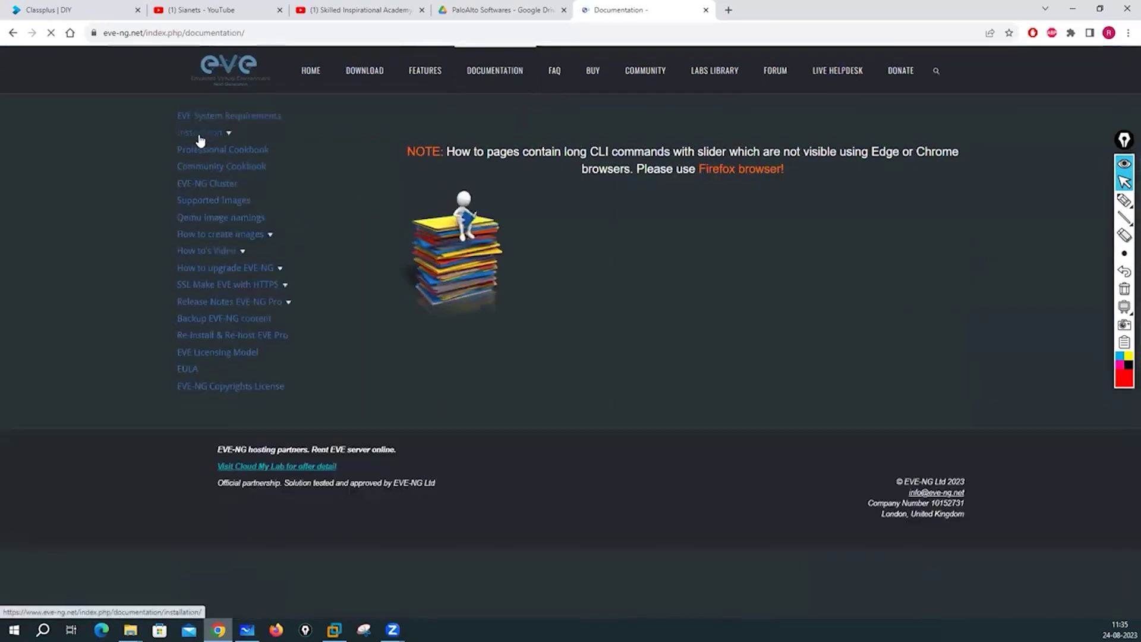
pyautogui.click(215, 202)
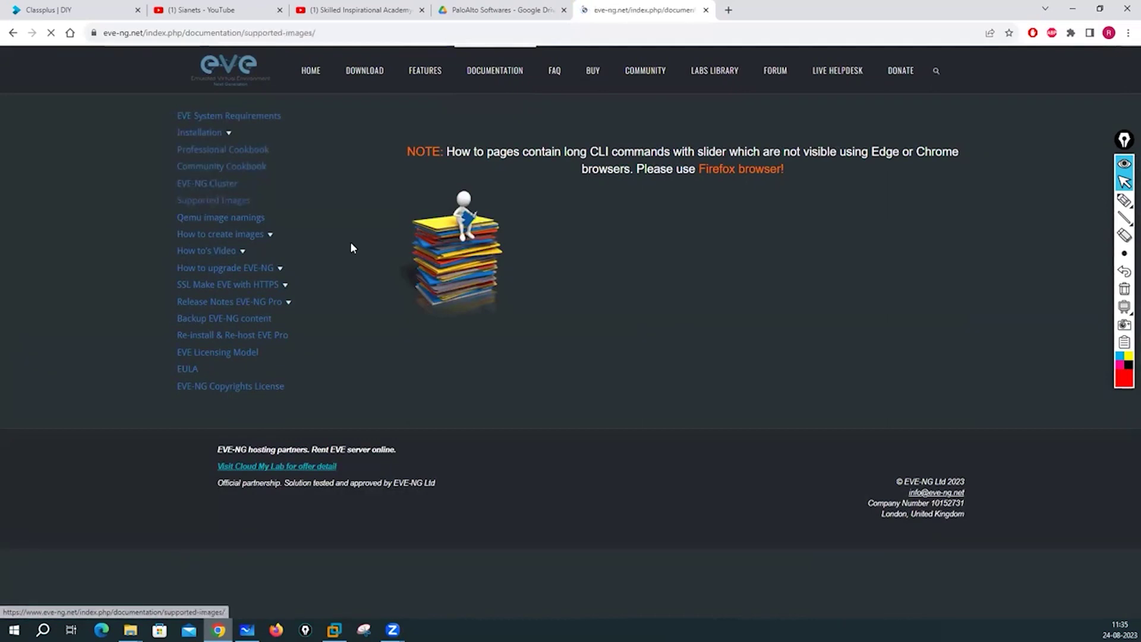
pyautogui.scroll(-4, 483, 365)
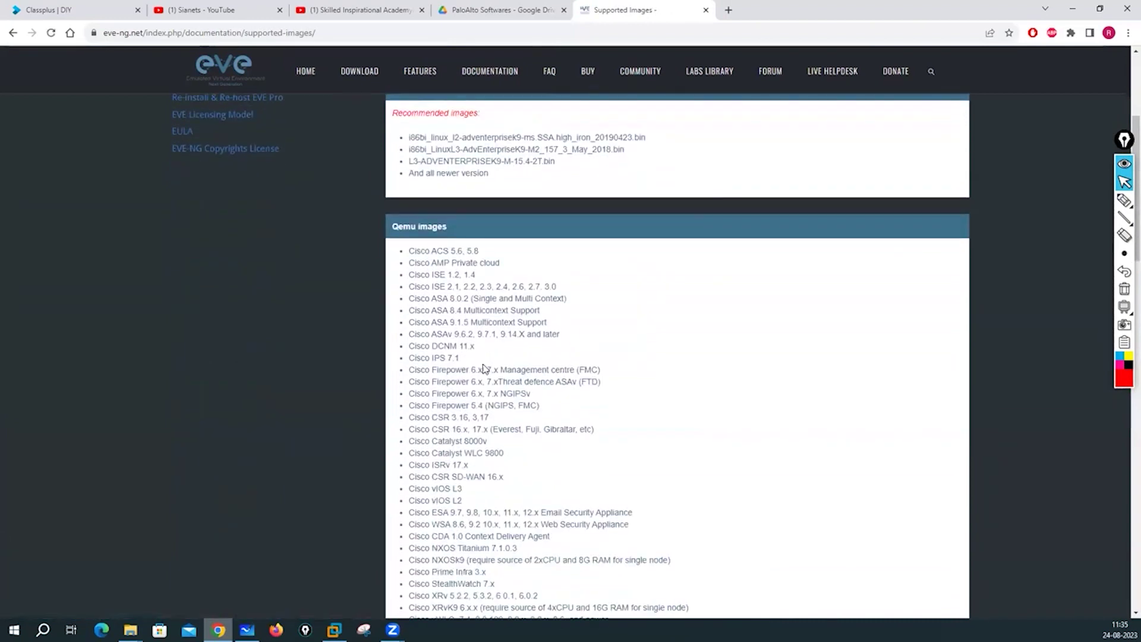
pyautogui.scroll(-20, 545, 366)
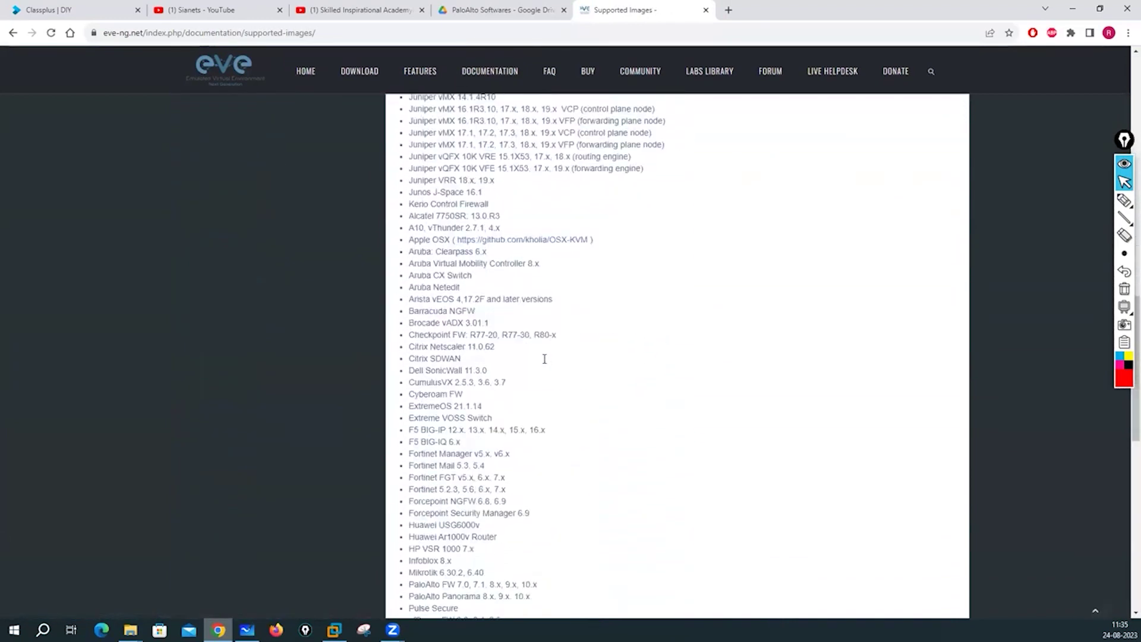
pyautogui.scroll(-7, 544, 358)
pyautogui.scroll(8, 544, 358)
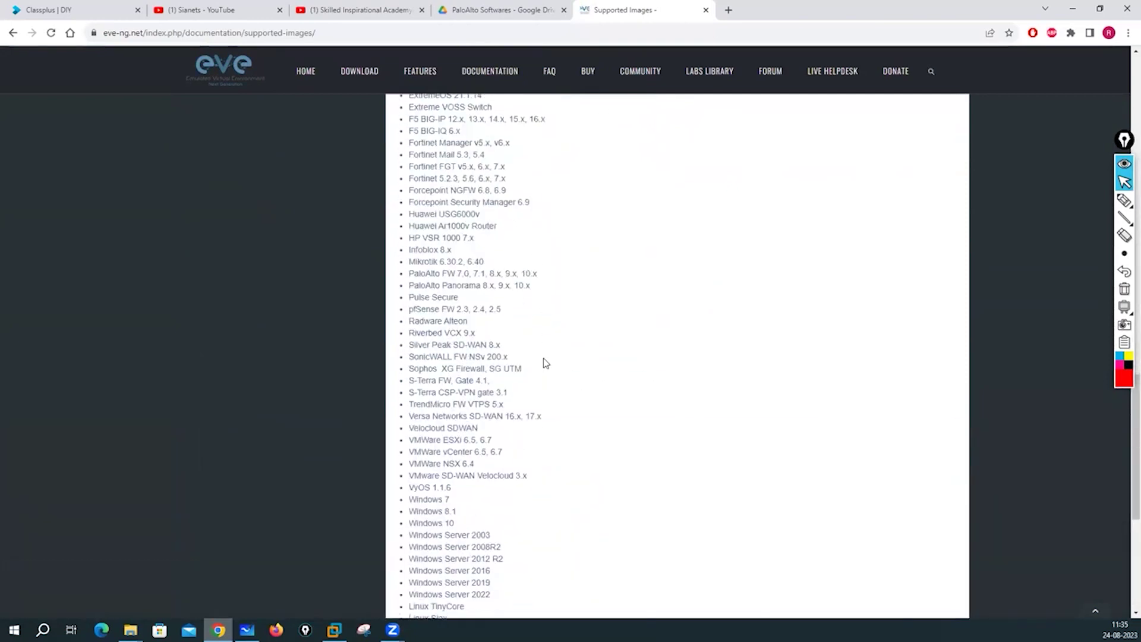
pyautogui.scroll(12, 547, 364)
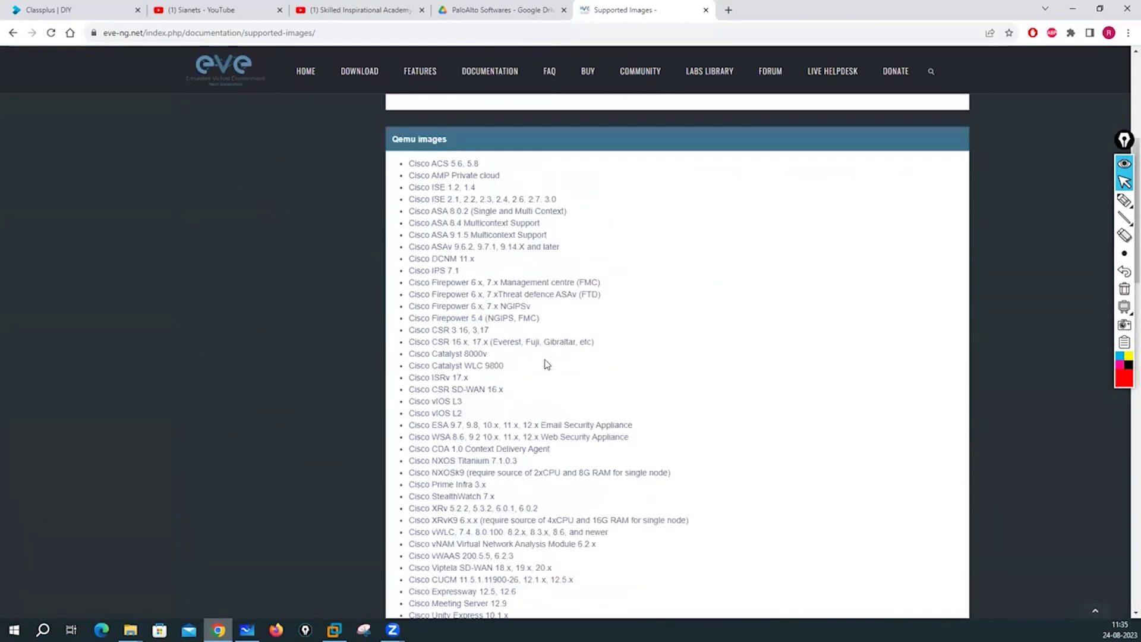
pyautogui.scroll(4, 544, 364)
# Scroll the images list again, then bring back the Lab Setup whiteboard with the pen on.
pyautogui.scroll(-6, 523, 350)
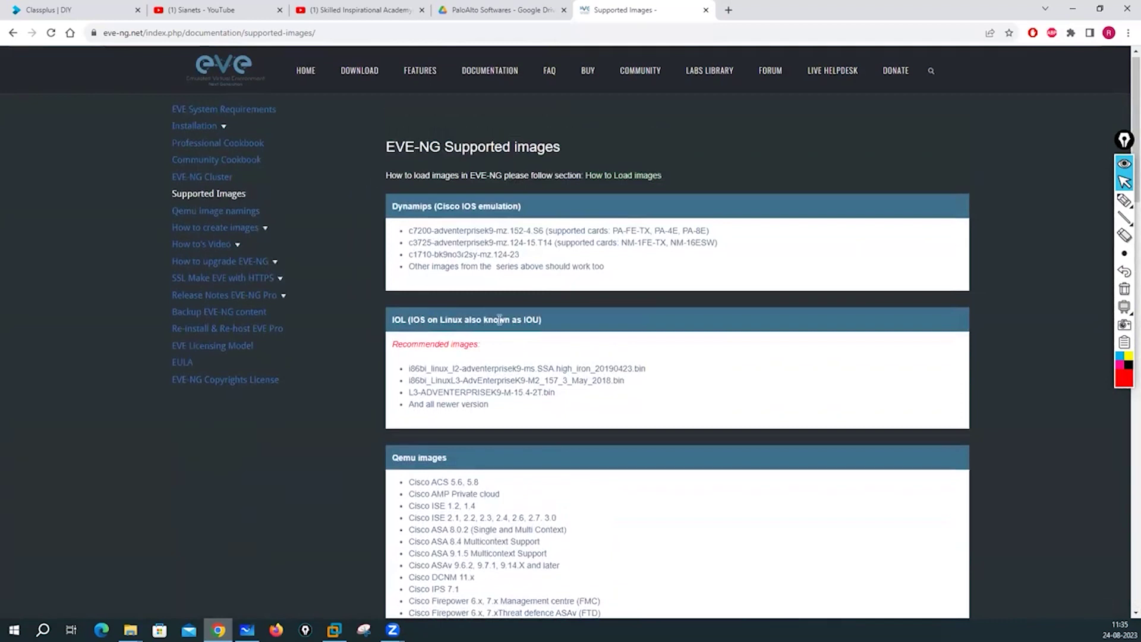
pyautogui.scroll(-15, 499, 321)
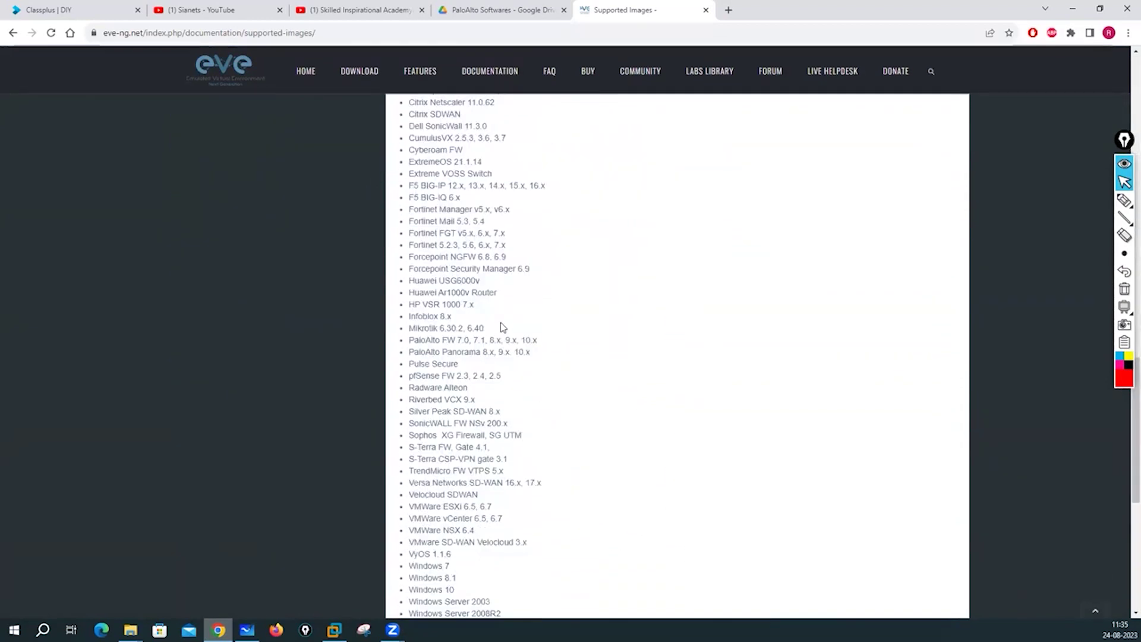
pyautogui.scroll(-5, 501, 324)
pyautogui.scroll(-3, 500, 322)
pyautogui.scroll(20, 500, 322)
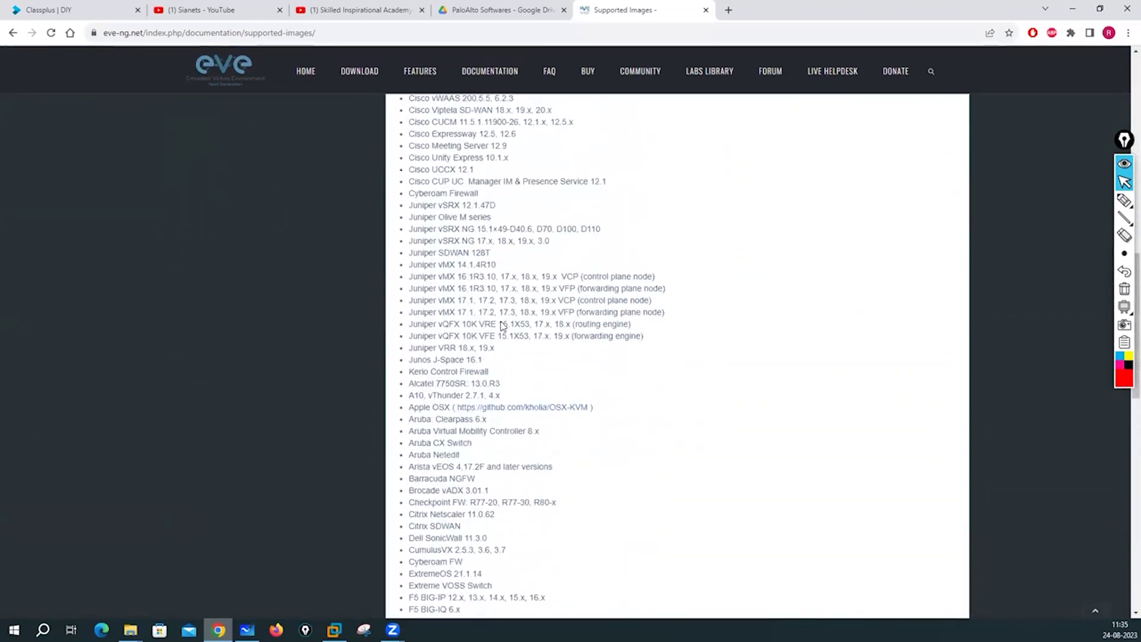
pyautogui.scroll(5, 501, 321)
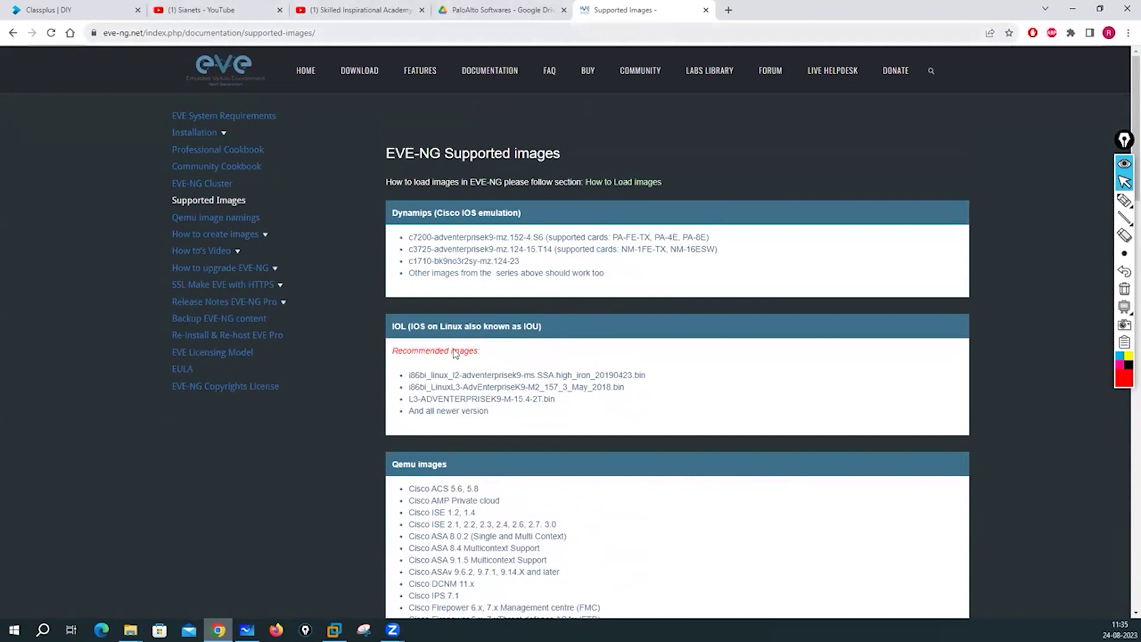
pyautogui.click(247, 630)
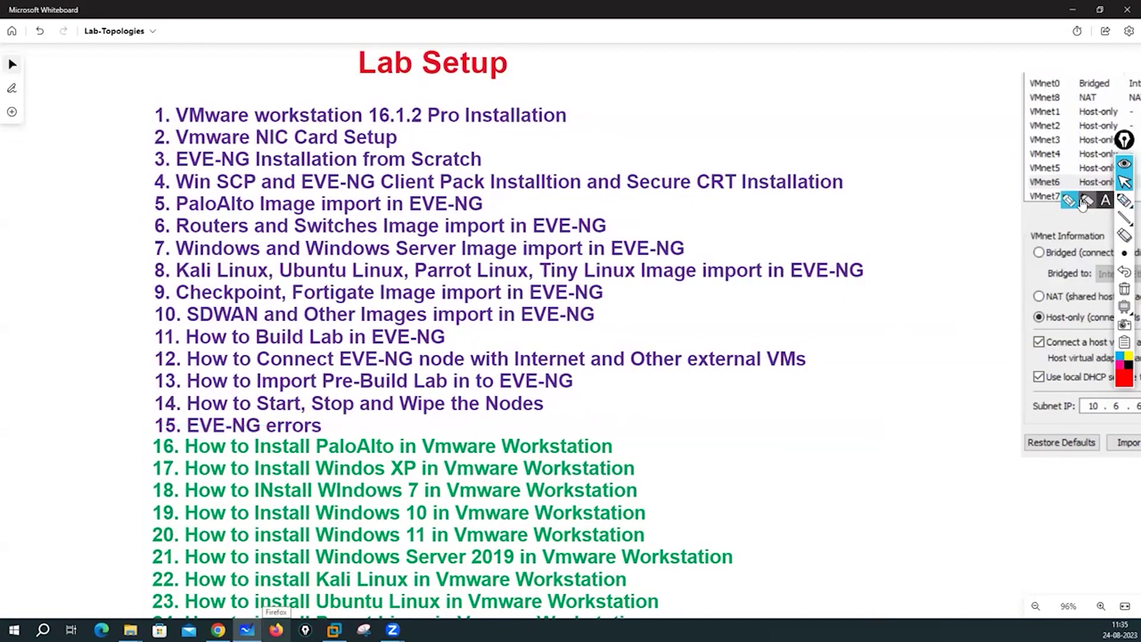
pyautogui.click(1125, 201)
pyautogui.moveTo(242, 76)
pyautogui.mouseDown()
pyautogui.moveTo(241, 107)
pyautogui.moveTo(268, 82)
pyautogui.mouseUp()
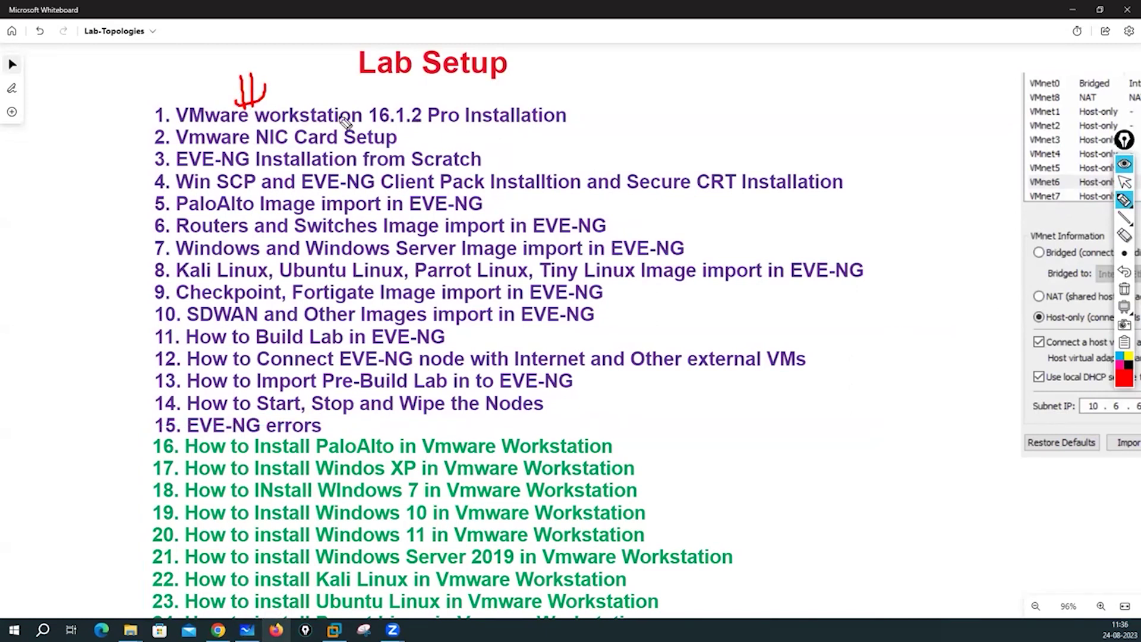
pyautogui.moveTo(427, 133)
pyautogui.mouseDown()
pyautogui.moveTo(412, 136)
pyautogui.moveTo(432, 139)
pyautogui.mouseUp()
pyautogui.moveTo(681, 56)
pyautogui.mouseDown()
pyautogui.moveTo(692, 89)
pyautogui.moveTo(685, 51)
pyautogui.moveTo(799, 63)
pyautogui.moveTo(809, 52)
pyautogui.moveTo(827, 65)
pyautogui.moveTo(853, 47)
pyautogui.moveTo(903, 50)
pyautogui.mouseUp()
pyautogui.moveTo(772, 107)
pyautogui.mouseDown()
pyautogui.moveTo(784, 122)
pyautogui.moveTo(802, 107)
pyautogui.moveTo(867, 105)
pyautogui.mouseUp()
pyautogui.click(835, 88)
pyautogui.moveTo(868, 100); pyautogui.dragTo(903, 110)
pyautogui.moveTo(746, 91)
pyautogui.mouseDown()
pyautogui.moveTo(799, 74)
pyautogui.moveTo(743, 92)
pyautogui.mouseUp()
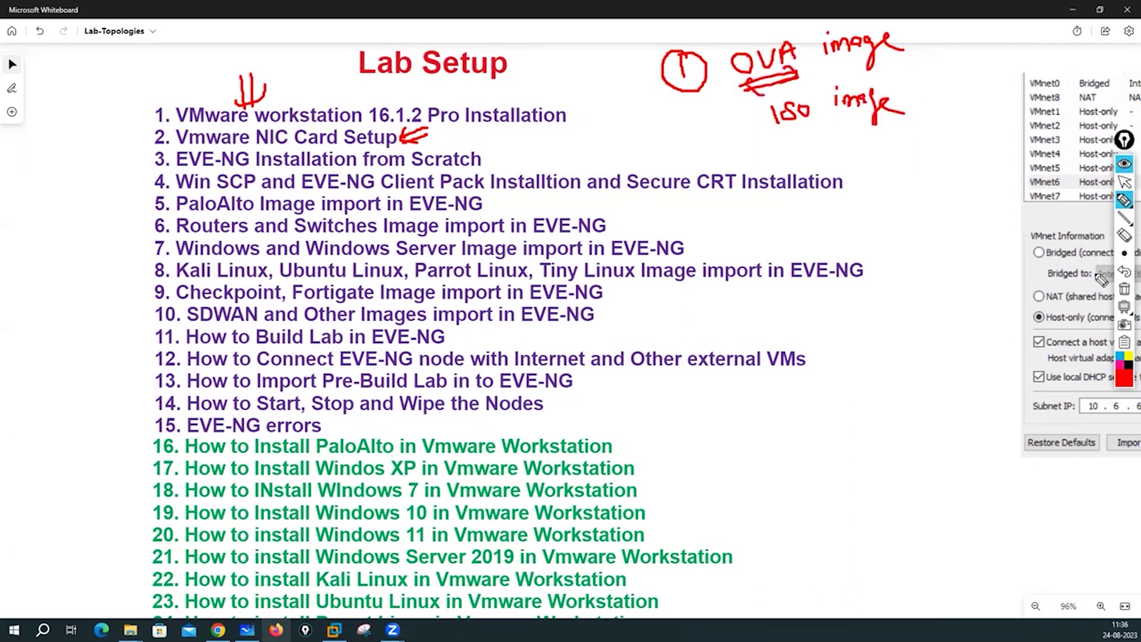
pyautogui.click(1126, 181)
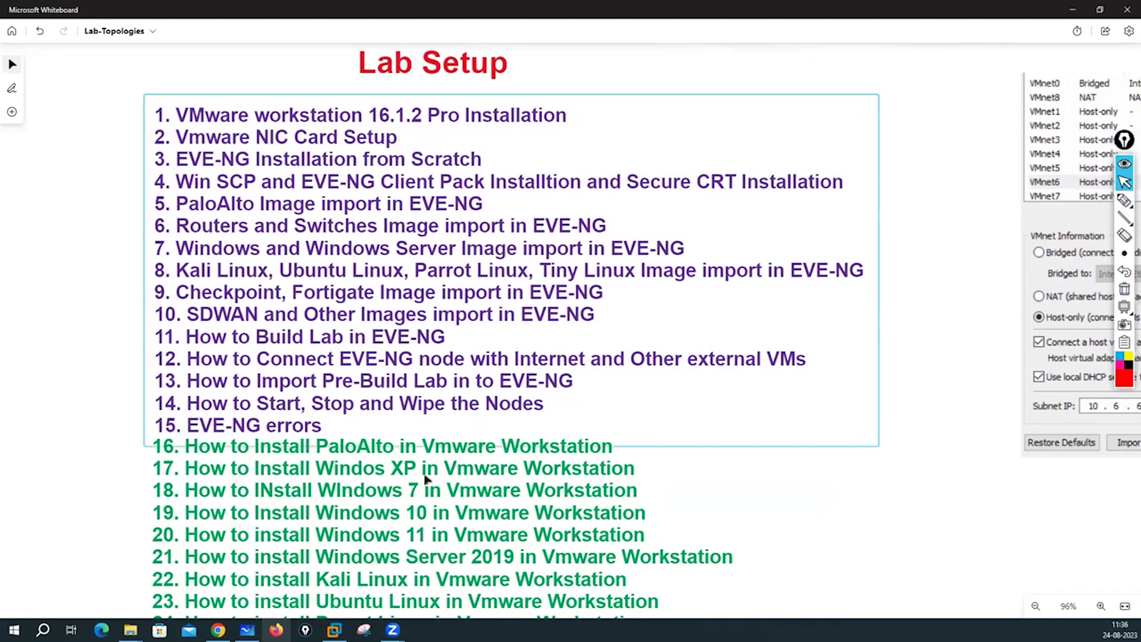
pyautogui.hotkey('alt', 'Tab')
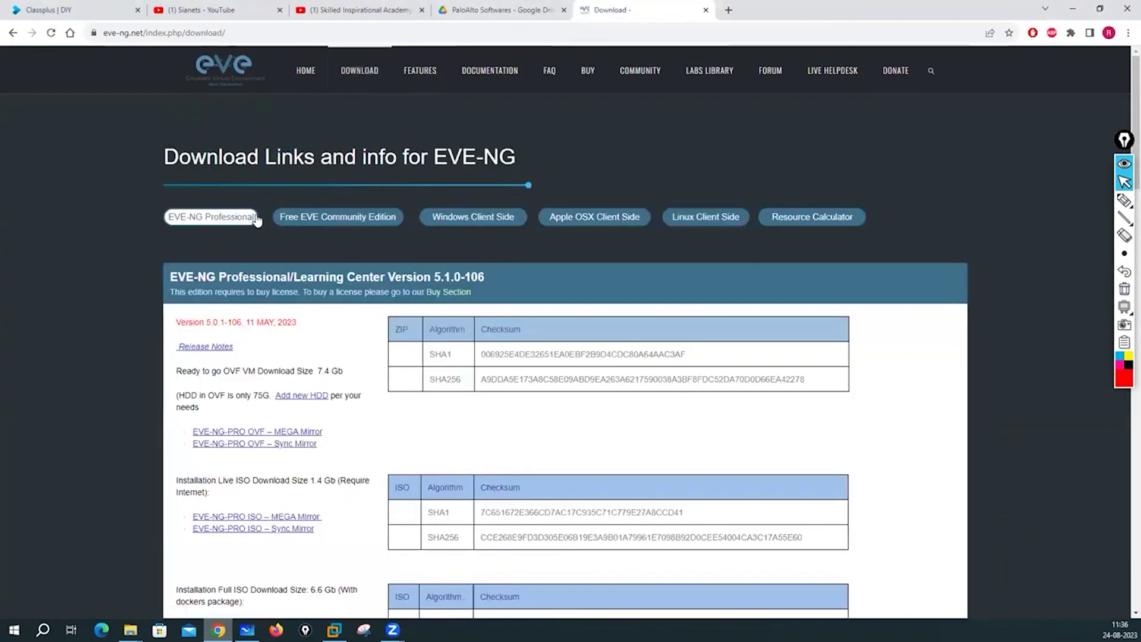
# Circle and mark the EVE-NG Professional and Free Community Edition options in red, then clear them.
pyautogui.click(1075, 205)
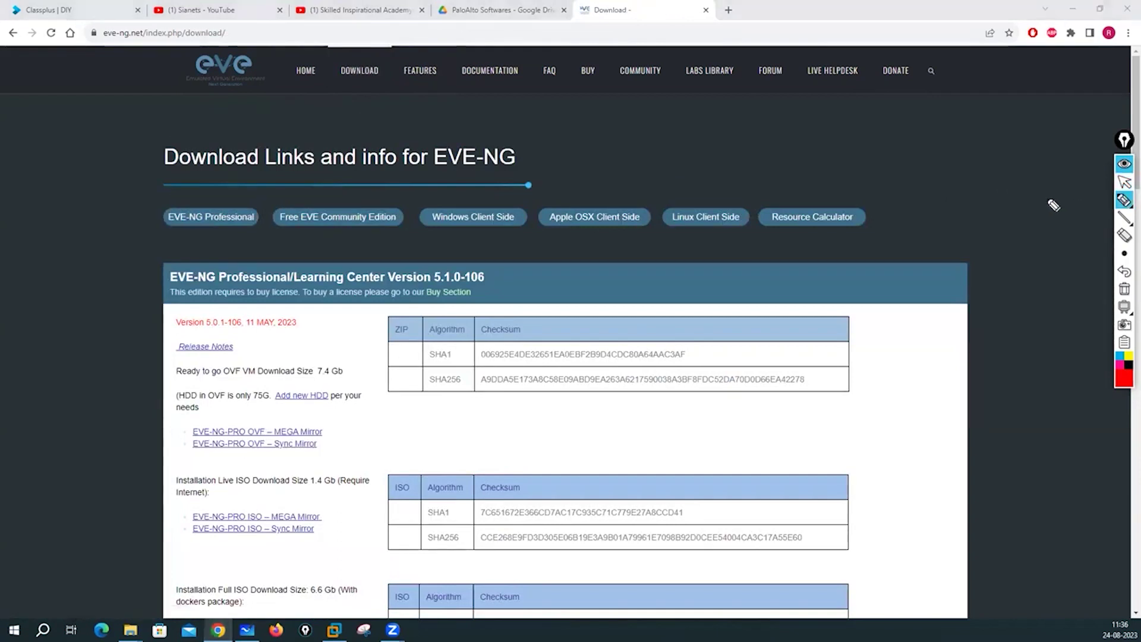
pyautogui.moveTo(187, 197)
pyautogui.mouseDown()
pyautogui.moveTo(173, 234)
pyautogui.moveTo(262, 223)
pyautogui.moveTo(181, 201)
pyautogui.mouseUp()
pyautogui.moveTo(329, 195)
pyautogui.mouseDown()
pyautogui.moveTo(300, 198)
pyautogui.moveTo(279, 238)
pyautogui.moveTo(397, 235)
pyautogui.moveTo(313, 203)
pyautogui.mouseUp()
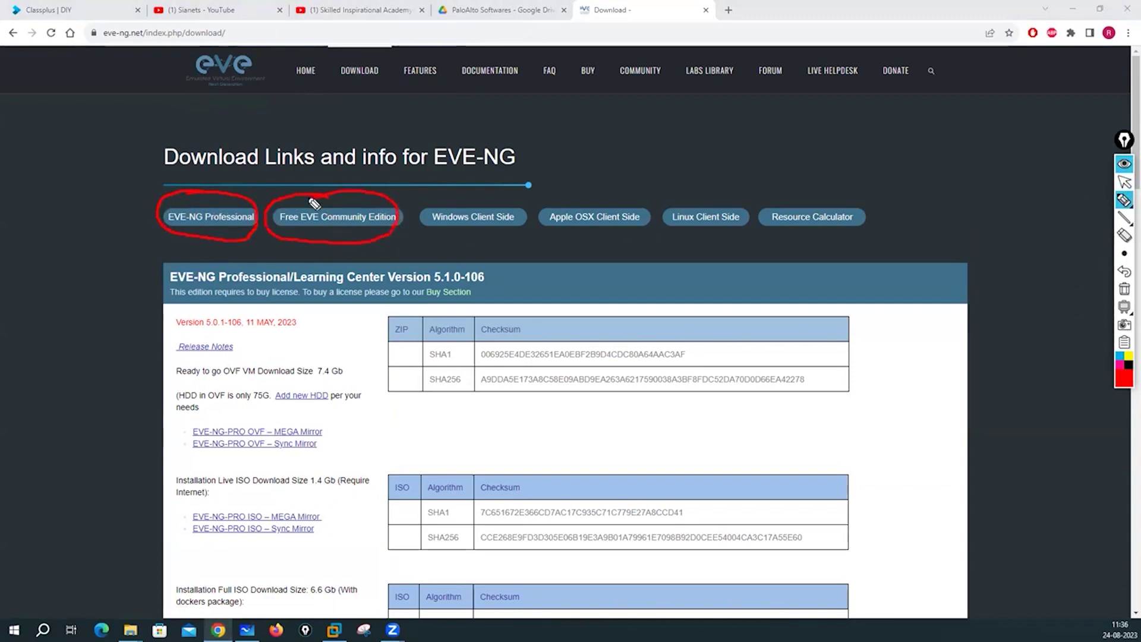
pyautogui.moveTo(176, 194); pyautogui.dragTo(189, 209)
pyautogui.moveTo(102, 259); pyautogui.dragTo(193, 236)
pyautogui.moveTo(214, 191); pyautogui.dragTo(211, 208)
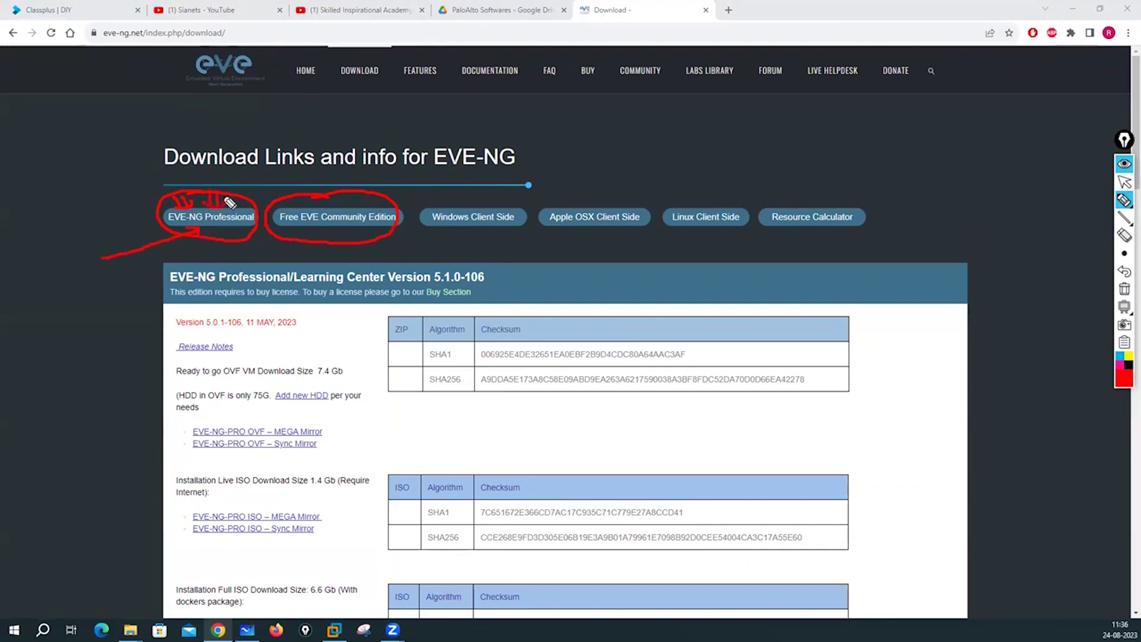
pyautogui.moveTo(336, 180); pyautogui.dragTo(343, 205)
pyautogui.moveTo(322, 242); pyautogui.dragTo(331, 235)
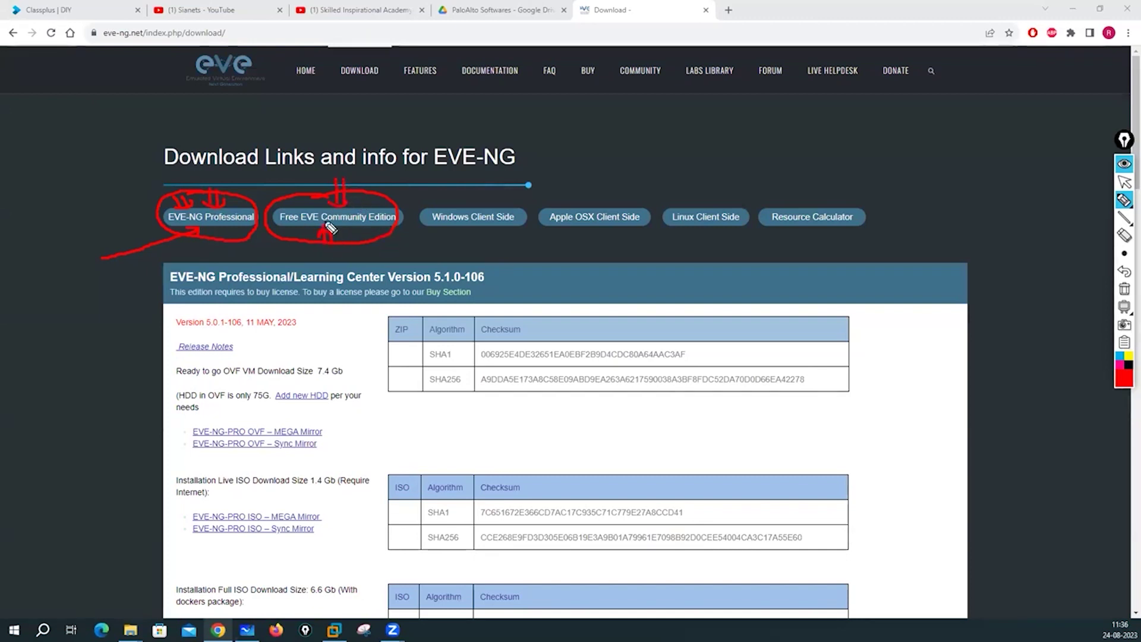
pyautogui.moveTo(389, 177)
pyautogui.mouseDown()
pyautogui.moveTo(372, 200)
pyautogui.moveTo(385, 199)
pyautogui.mouseUp()
pyautogui.click(1124, 289)
pyautogui.click(1124, 183)
# Circle both editions again, erase the ink, and jump to the Free EVE Community Edition downloads.
pyautogui.click(1123, 200)
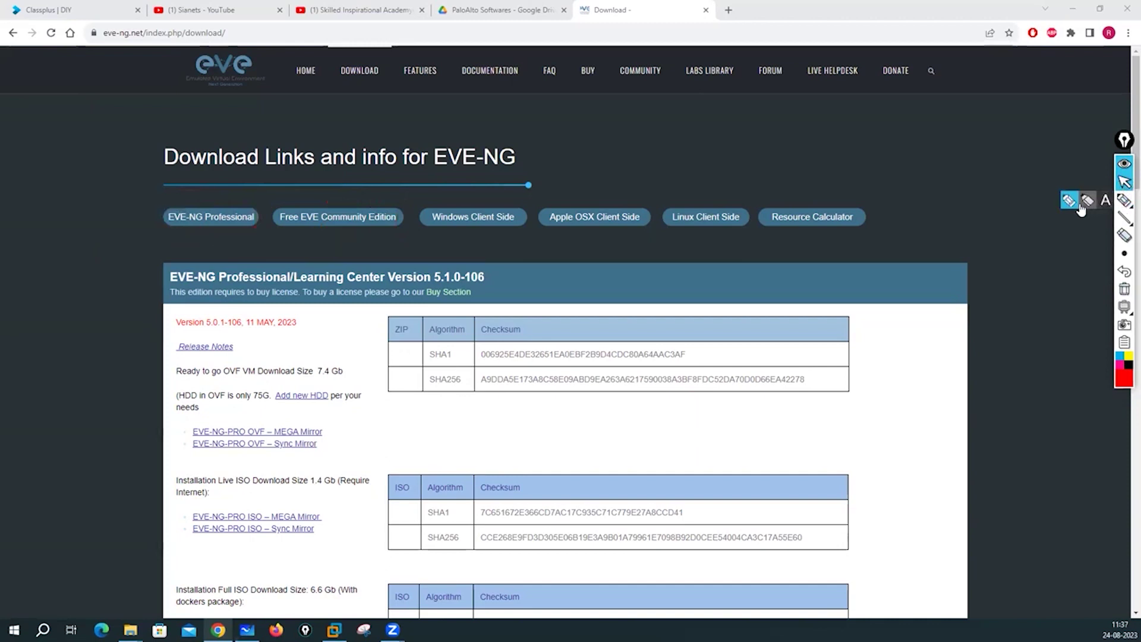
pyautogui.moveTo(290, 207)
pyautogui.mouseDown()
pyautogui.moveTo(175, 205)
pyautogui.moveTo(294, 251)
pyautogui.moveTo(410, 229)
pyautogui.moveTo(278, 198)
pyautogui.moveTo(330, 229)
pyautogui.mouseUp()
pyautogui.moveTo(230, 233)
pyautogui.mouseDown()
pyautogui.moveTo(245, 225)
pyautogui.moveTo(206, 208)
pyautogui.moveTo(271, 218)
pyautogui.moveTo(196, 214)
pyautogui.moveTo(227, 232)
pyautogui.moveTo(181, 230)
pyautogui.mouseUp()
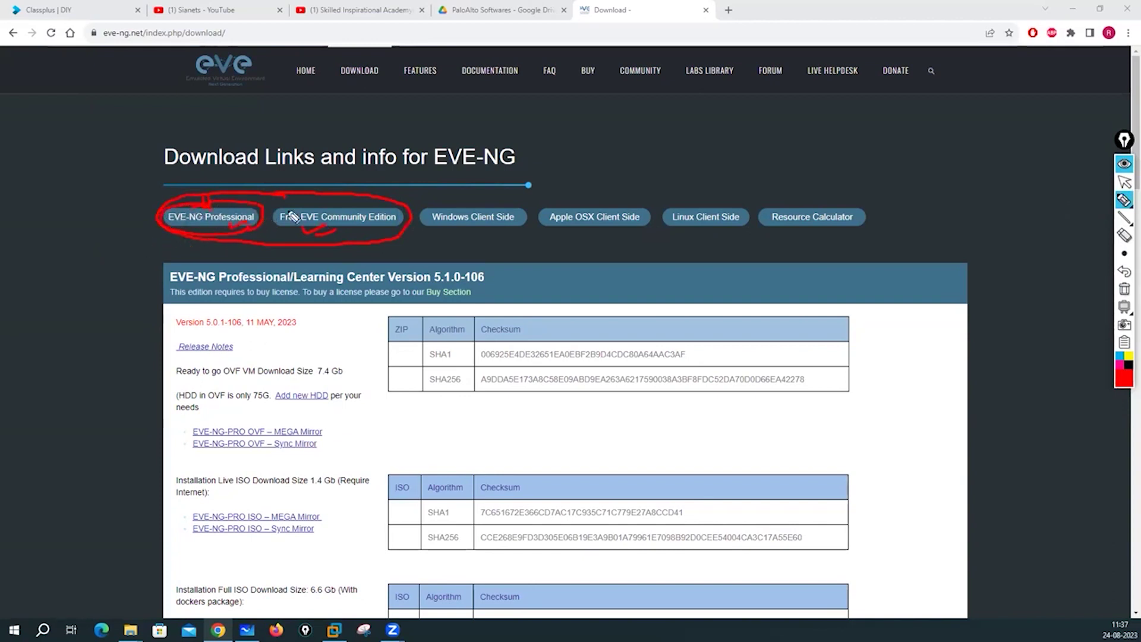
pyautogui.moveTo(326, 184)
pyautogui.mouseDown()
pyautogui.moveTo(330, 204)
pyautogui.moveTo(274, 221)
pyautogui.moveTo(368, 249)
pyautogui.moveTo(389, 206)
pyautogui.moveTo(349, 236)
pyautogui.mouseUp()
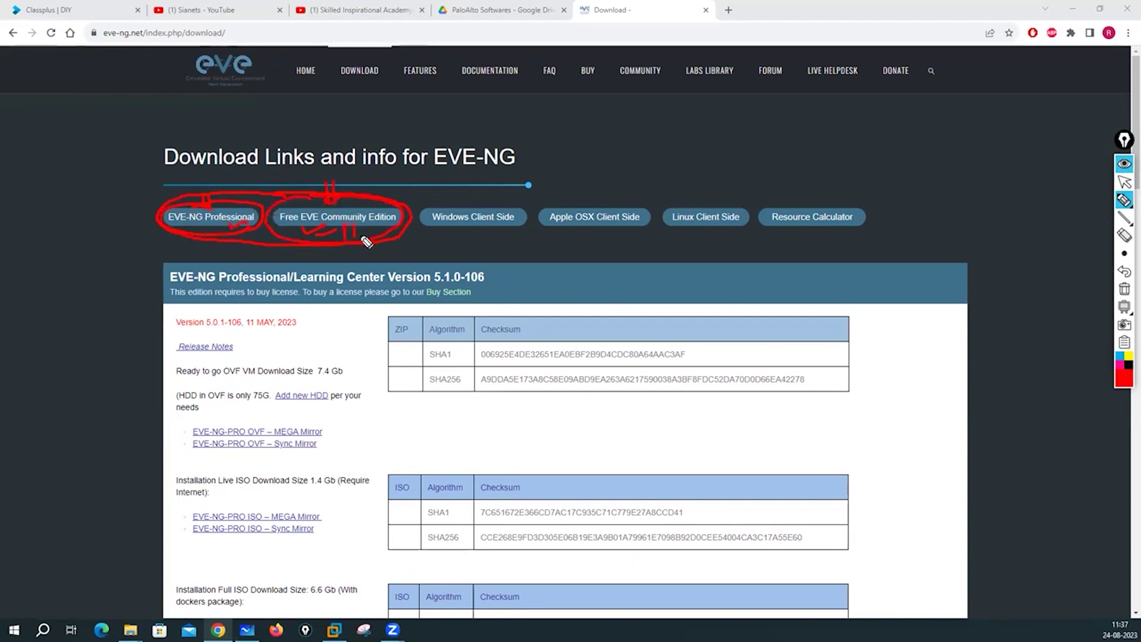
pyautogui.click(1124, 289)
pyautogui.click(1124, 182)
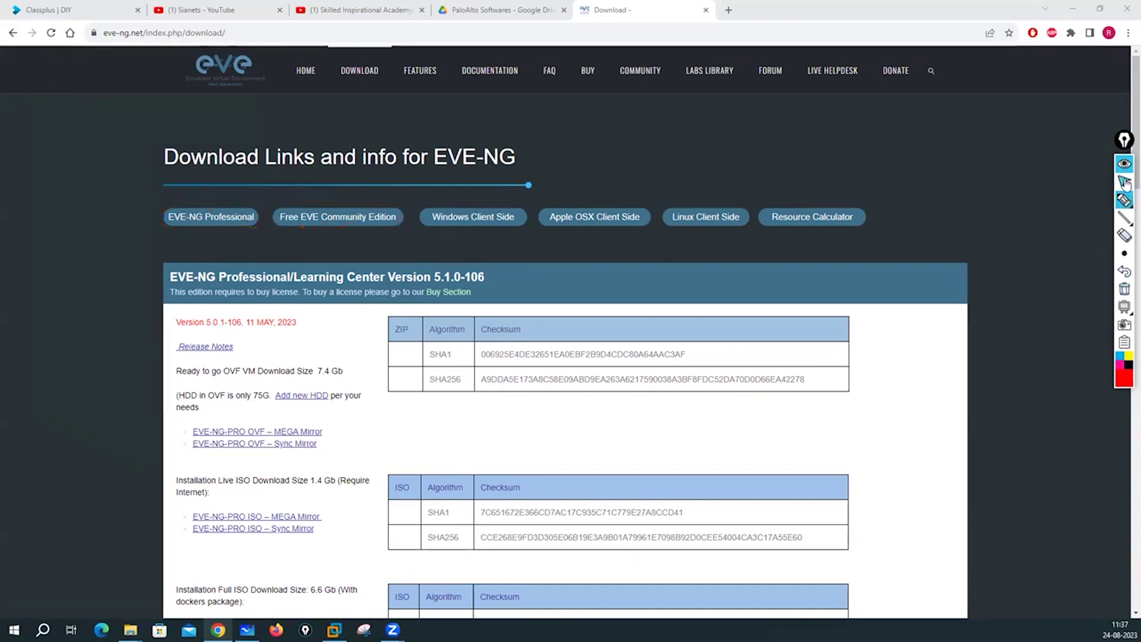
pyautogui.click(351, 218)
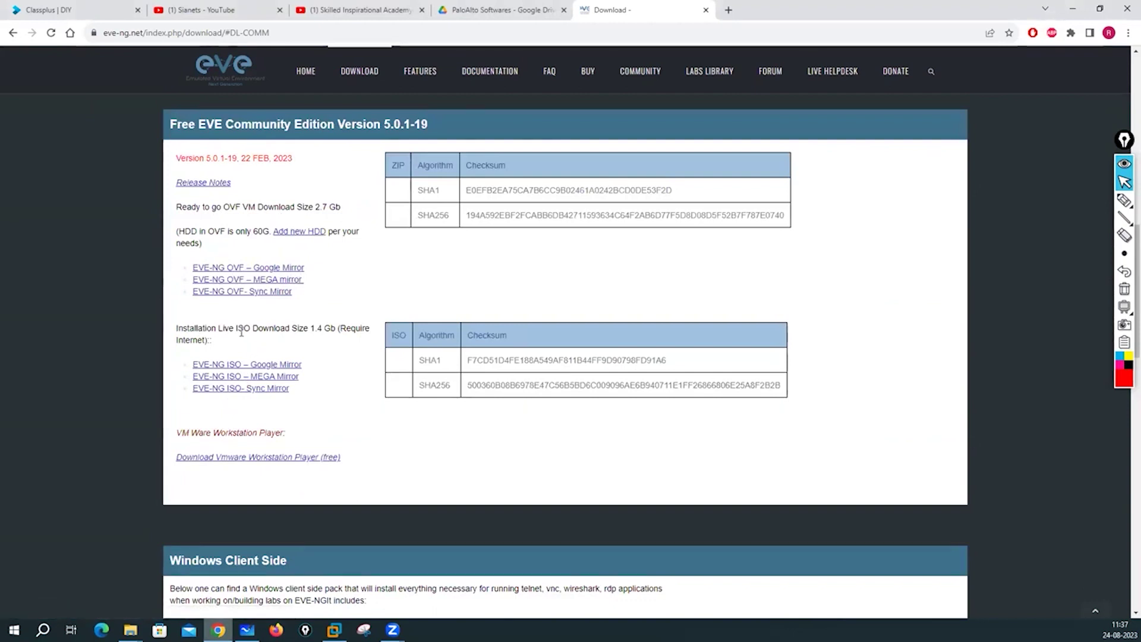
# Open the Google Drive, MEGA and Sync mirrors of the Community OVF in separate tabs.
pyautogui.moveTo(237, 328); pyautogui.dragTo(331, 330)
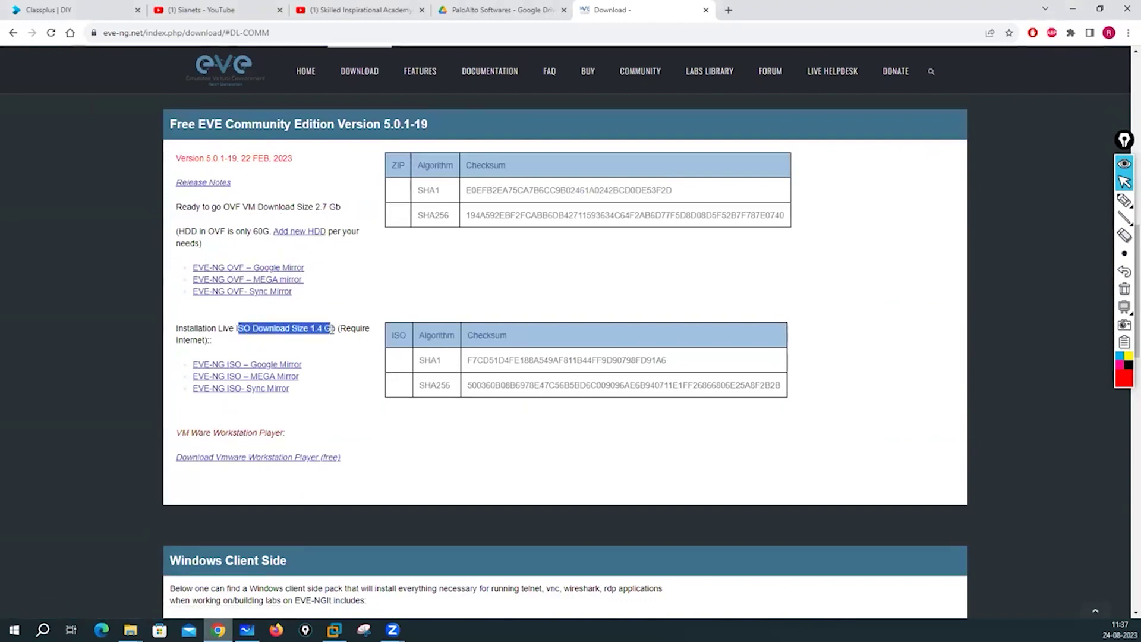
pyautogui.click(262, 271)
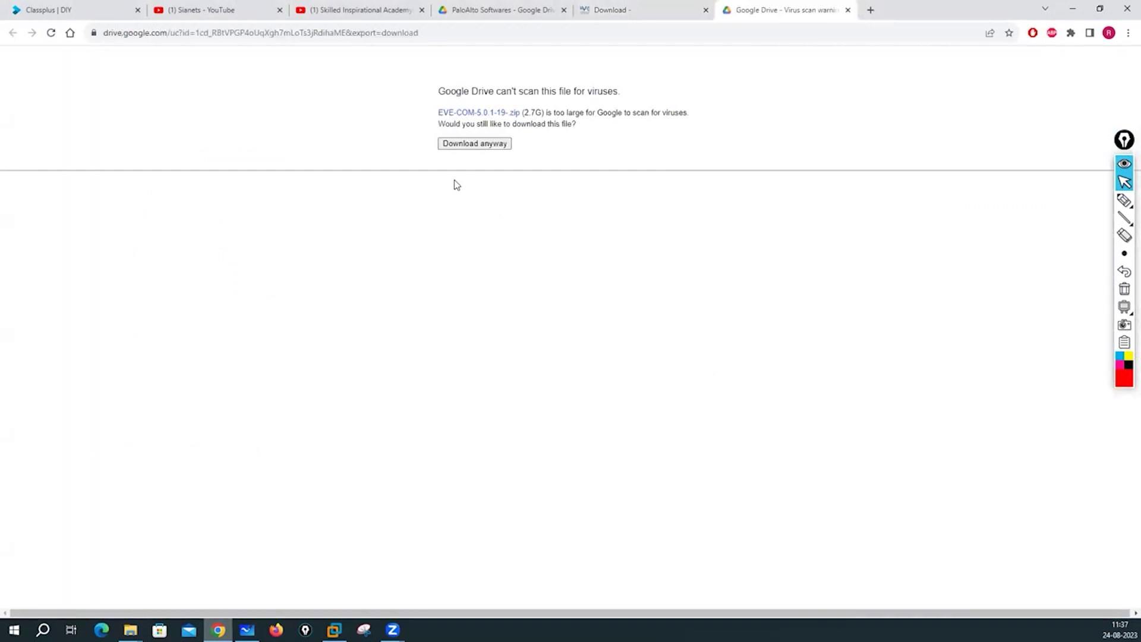
pyautogui.click(652, 9)
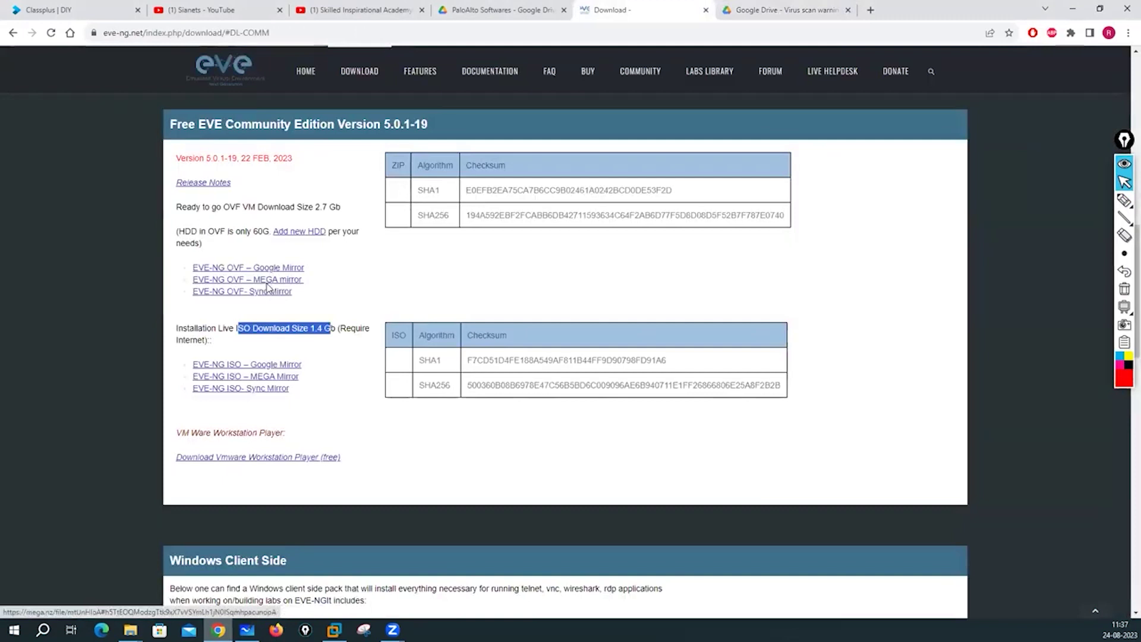
pyautogui.click(269, 282)
pyautogui.click(629, 15)
pyautogui.click(261, 292)
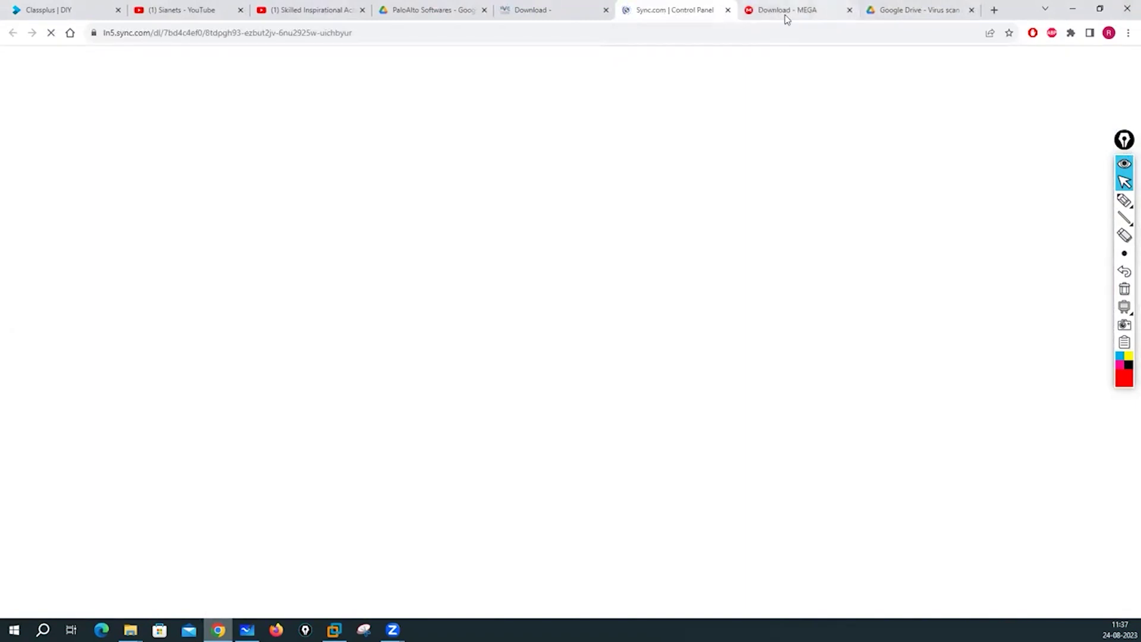
# Compare the mirror tabs, close Sync and MEGA, and choose Download anyway on Google Drive.
pyautogui.click(786, 12)
pyautogui.click(920, 10)
pyautogui.click(674, 13)
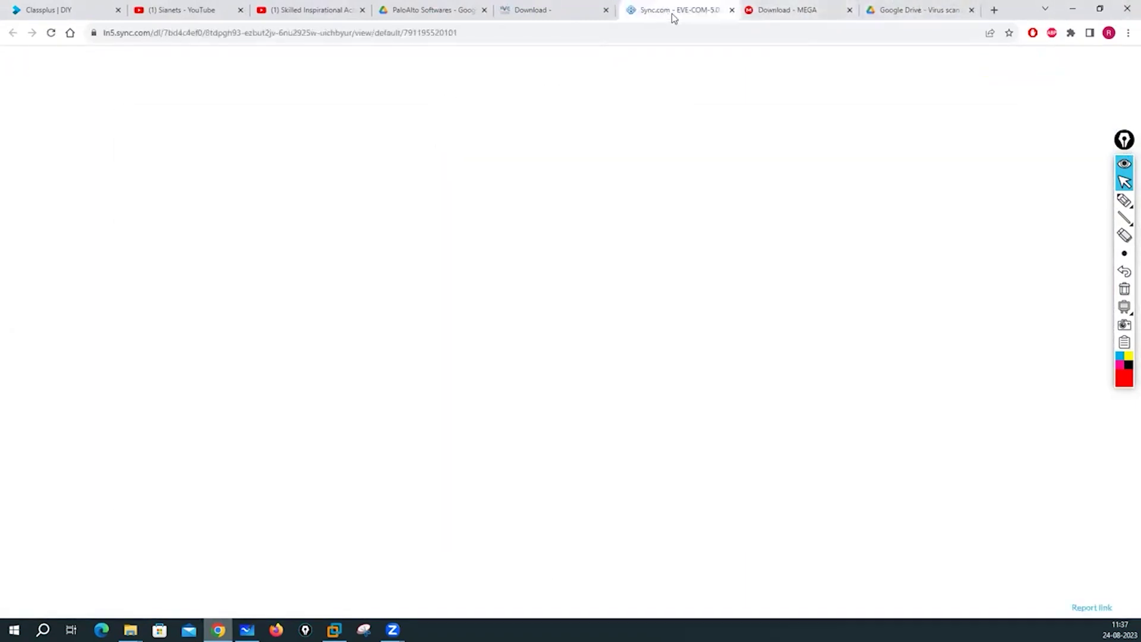
pyautogui.click(786, 11)
pyautogui.click(946, 12)
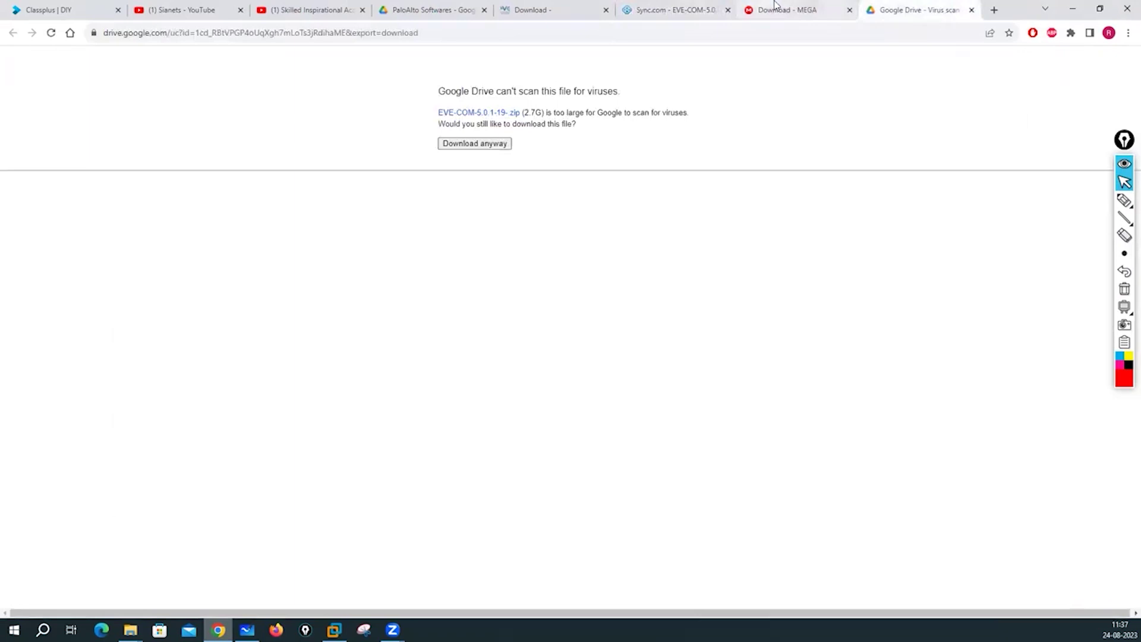
pyautogui.click(774, 6)
pyautogui.click(685, 11)
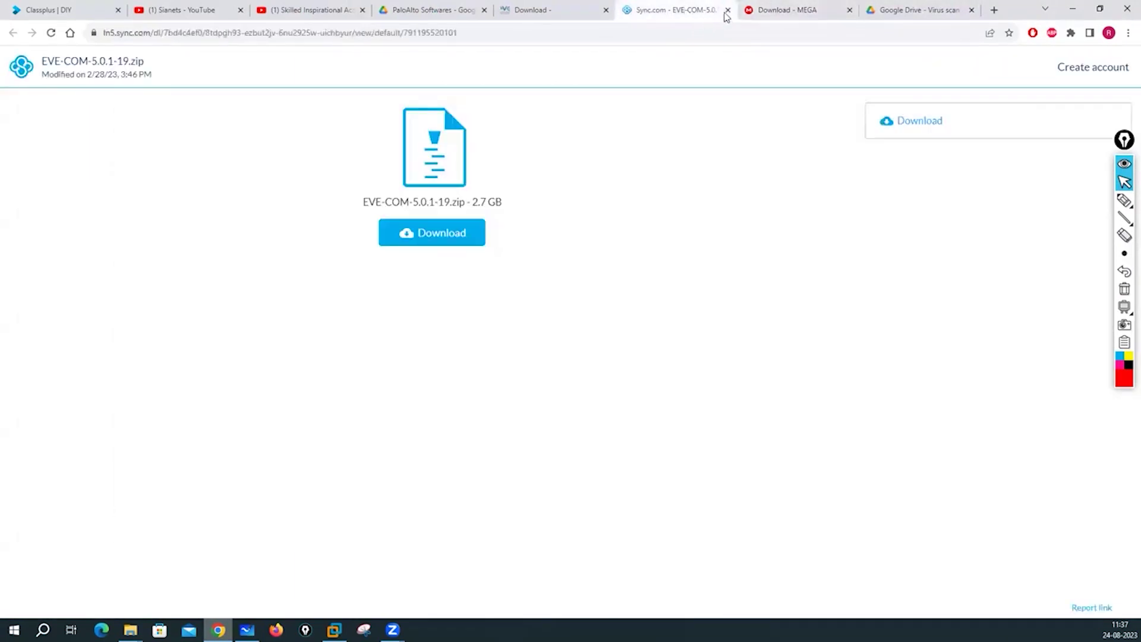
pyautogui.click(726, 10)
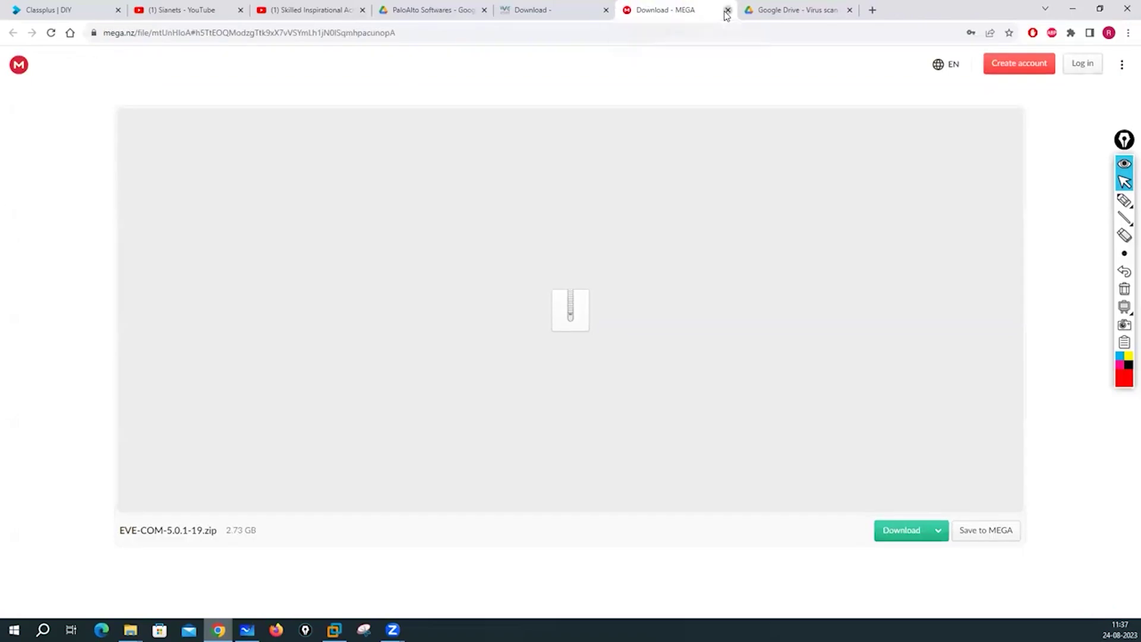
pyautogui.click(727, 11)
pyautogui.click(467, 145)
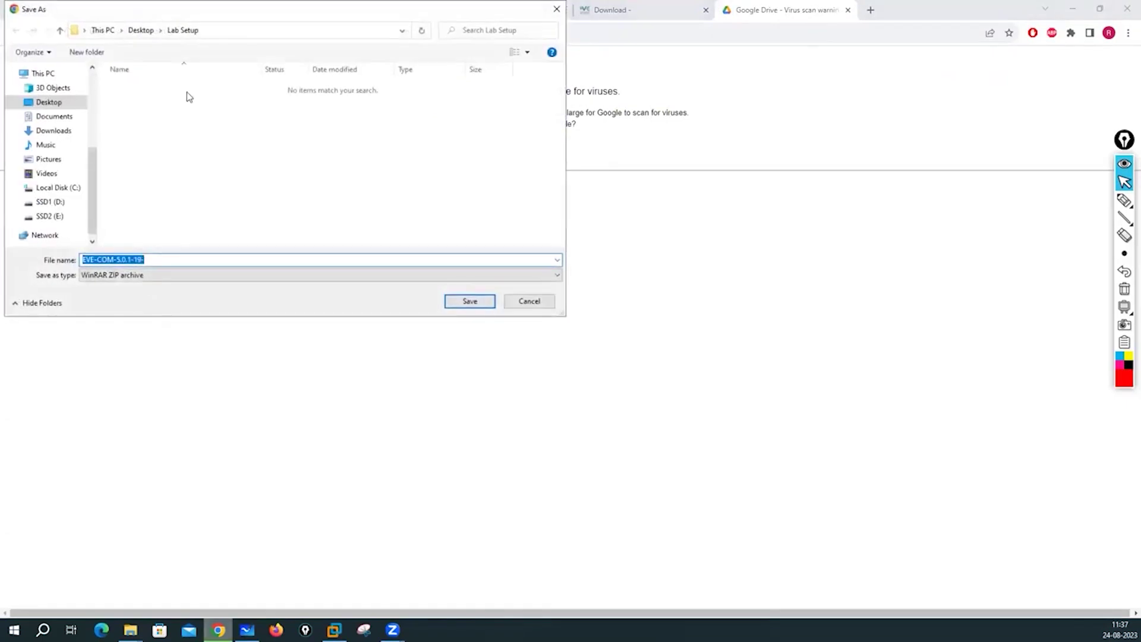
# Save EVE-COM-5.0.1-19.zip into Lab Setup and open the full Downloads page to track it.
pyautogui.click(469, 302)
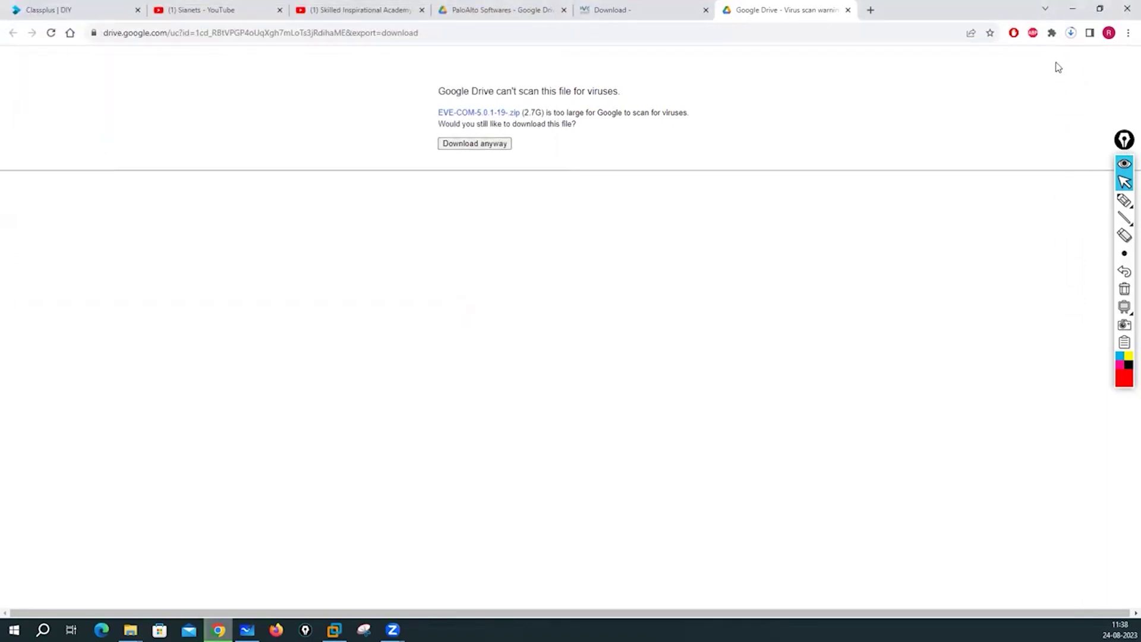
pyautogui.click(1071, 34)
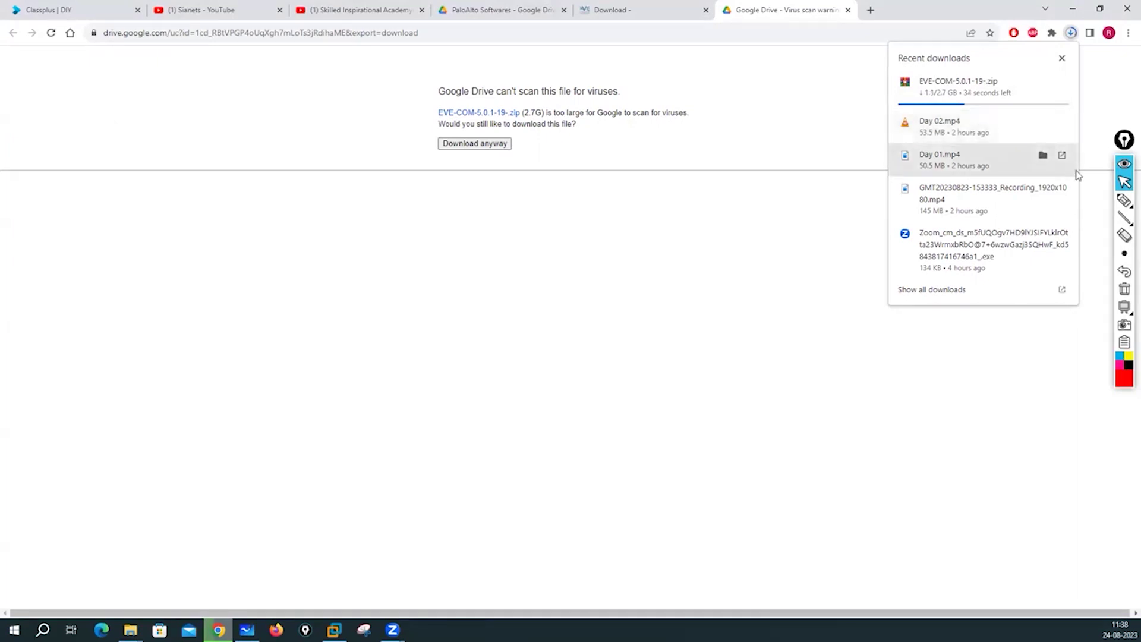
pyautogui.click(1124, 201)
pyautogui.click(1124, 182)
pyautogui.click(1071, 33)
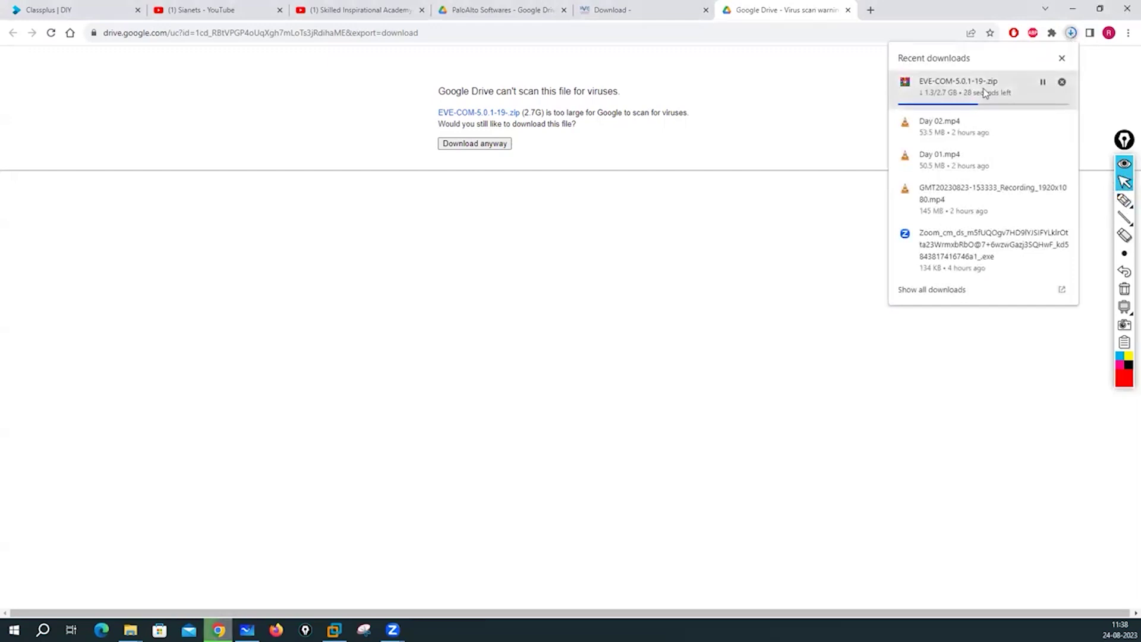
pyautogui.moveTo(1125, 205)
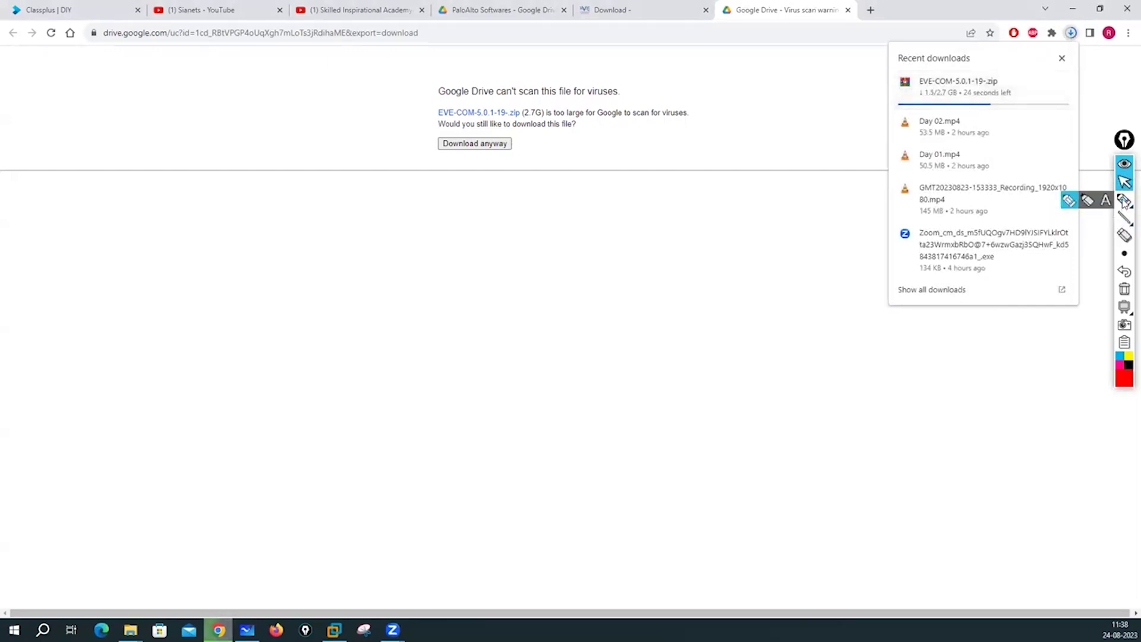
pyautogui.click(1124, 181)
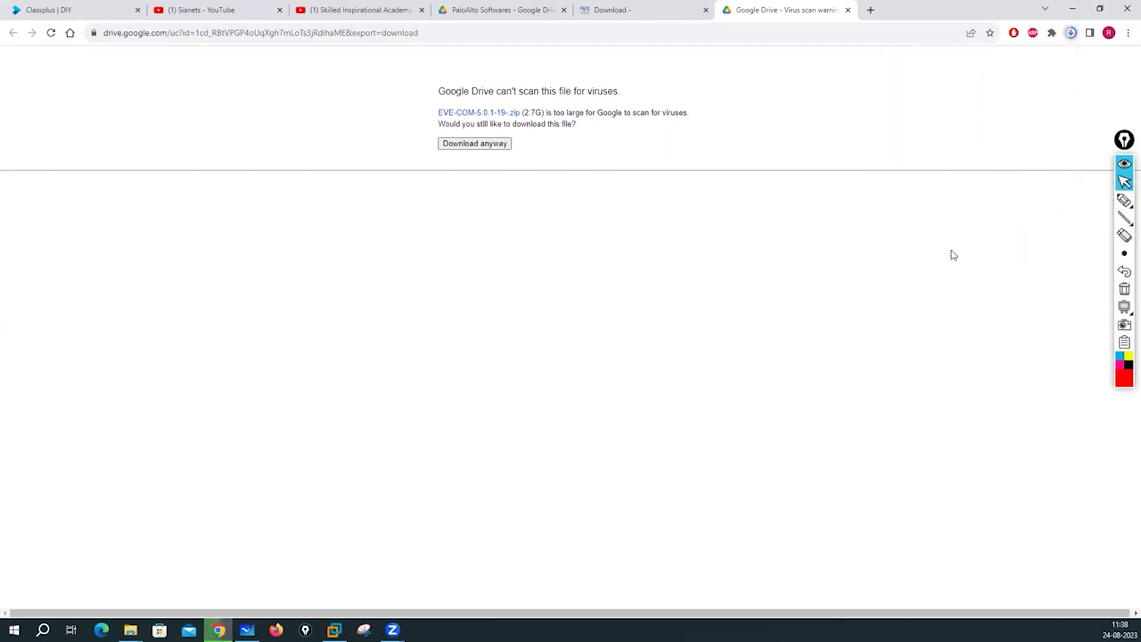
pyautogui.click(1069, 33)
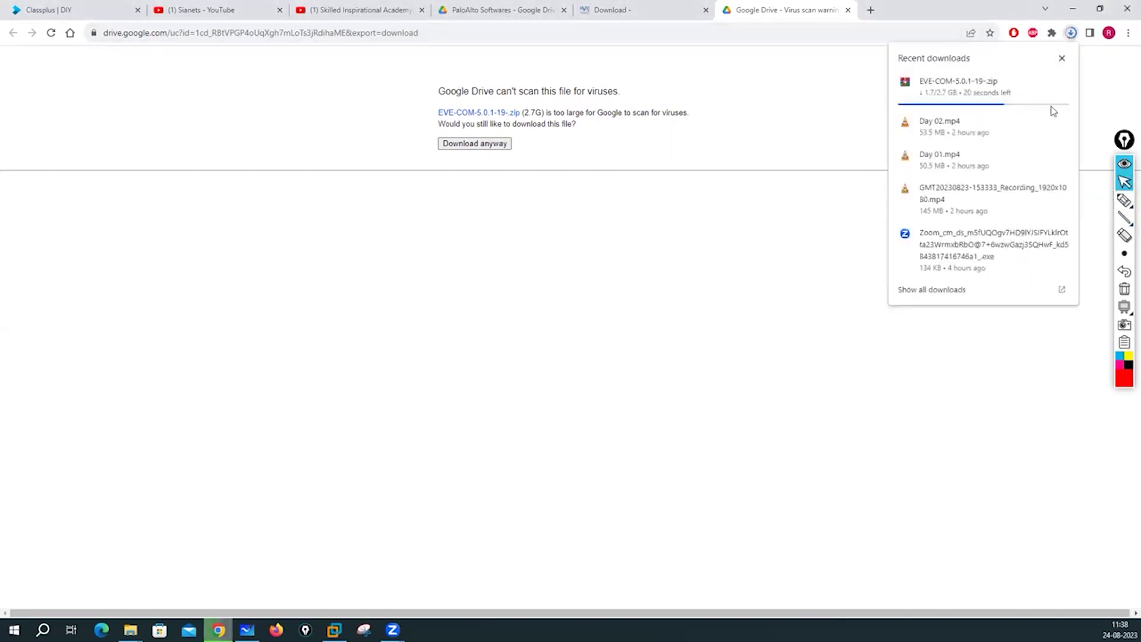
pyautogui.click(932, 290)
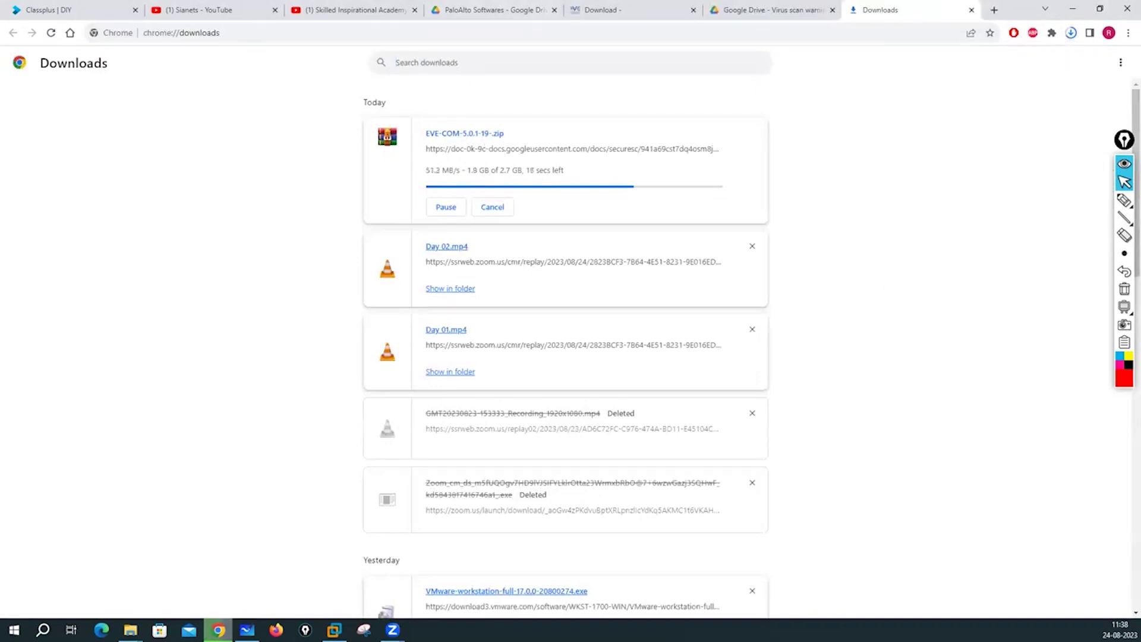
# Once the 2.7 GB download completes, close the Downloads and Google Drive warning tabs.
pyautogui.press('super+e')
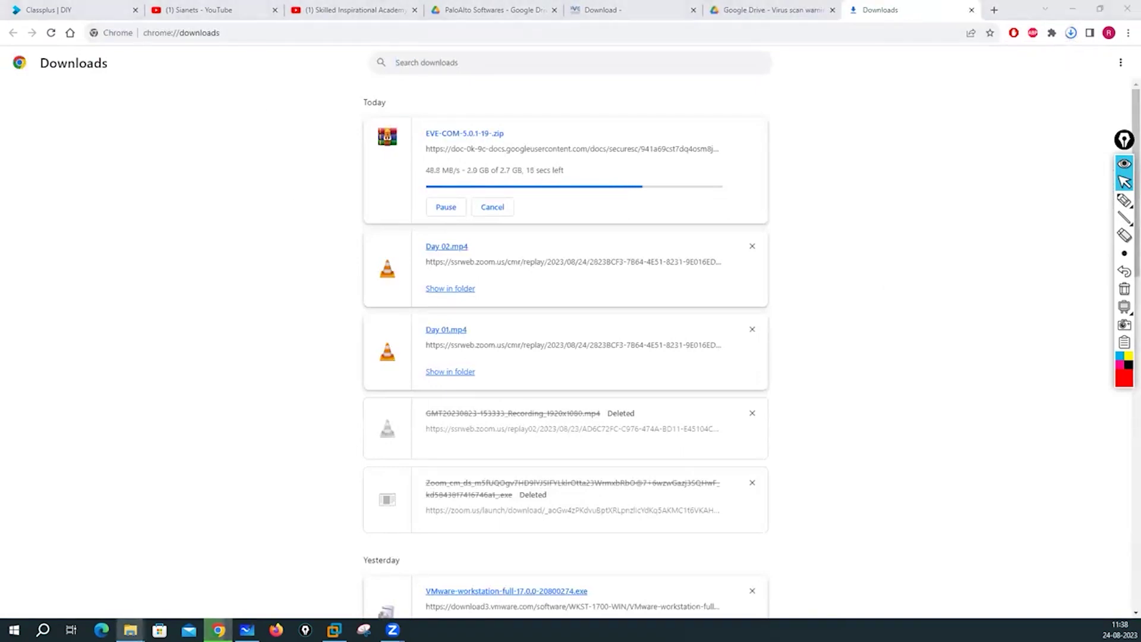
pyautogui.click(777, 105)
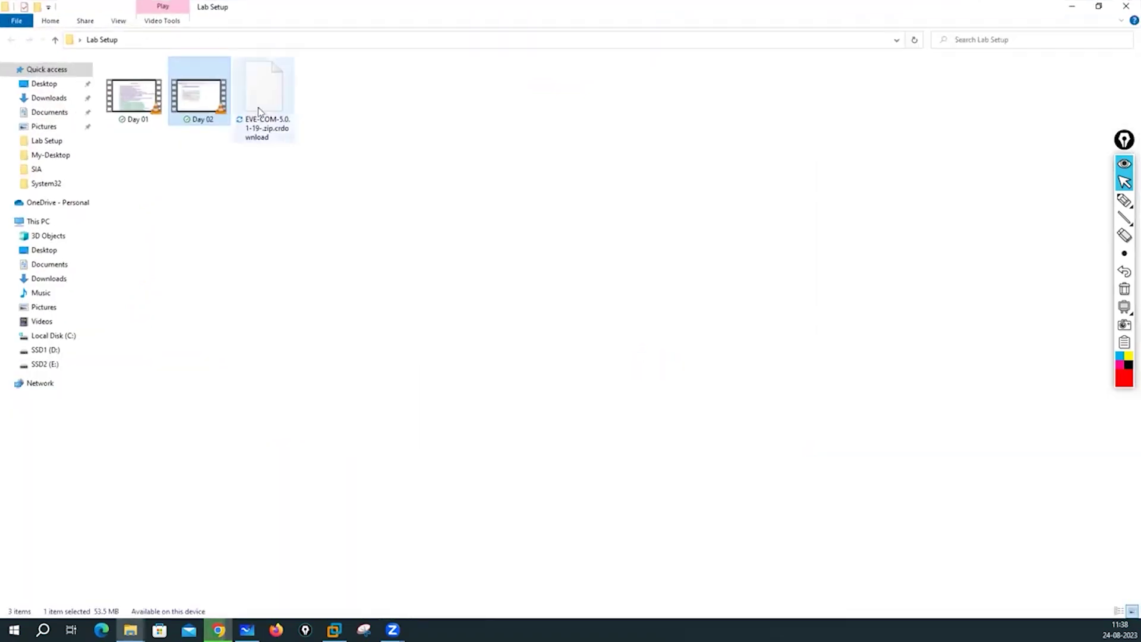
pyautogui.click(219, 630)
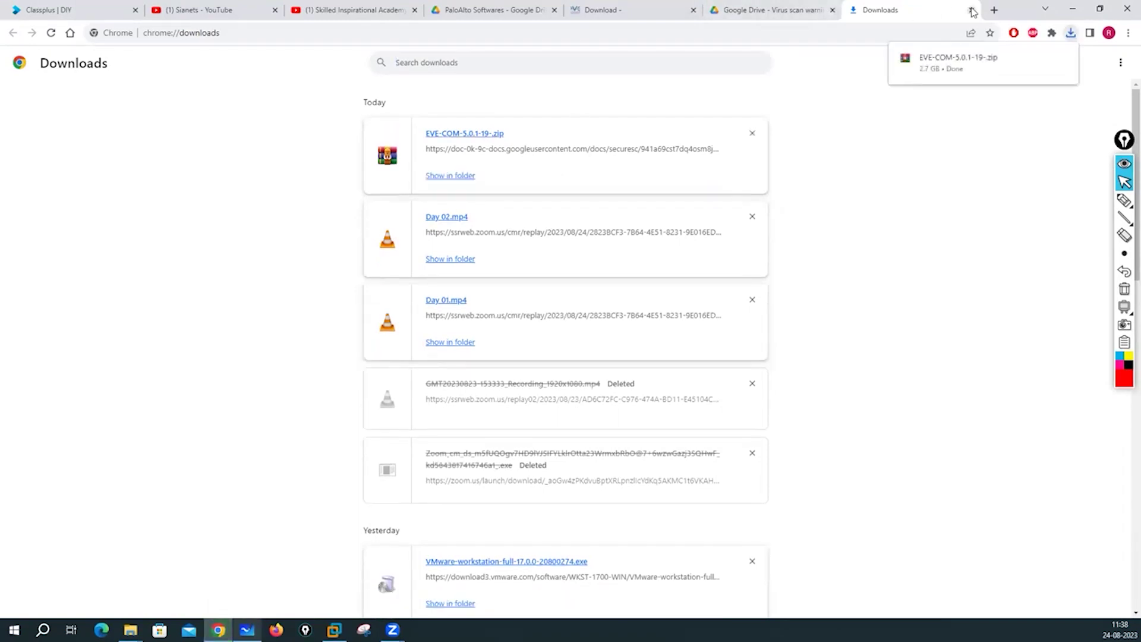
pyautogui.hotkey('ctrl', 'w')
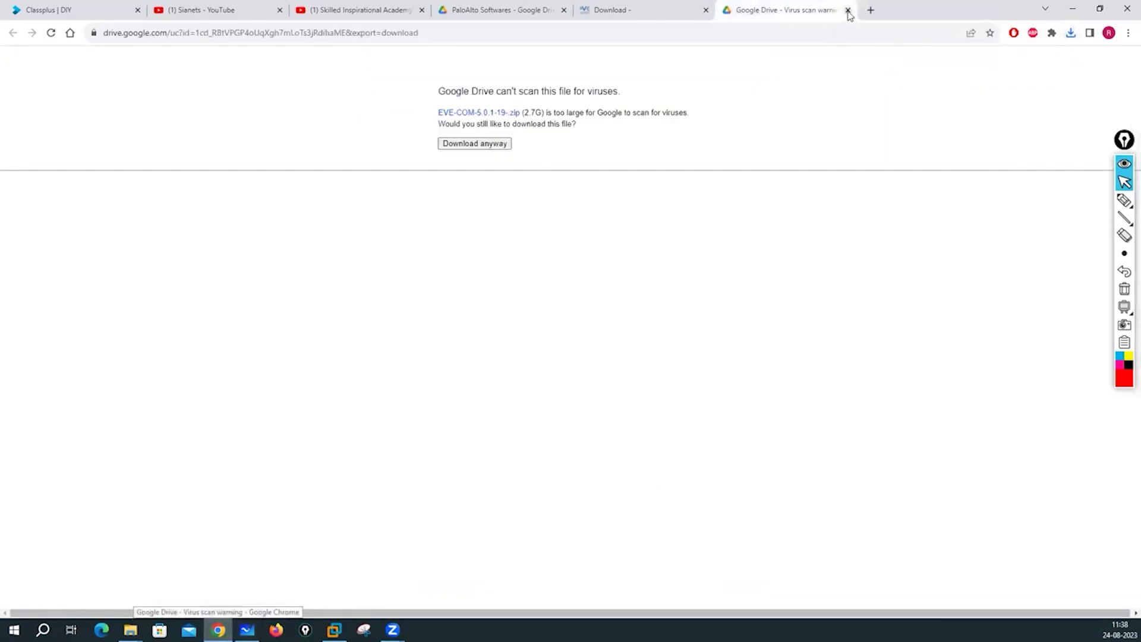
pyautogui.hotkey('ctrl', 'w')
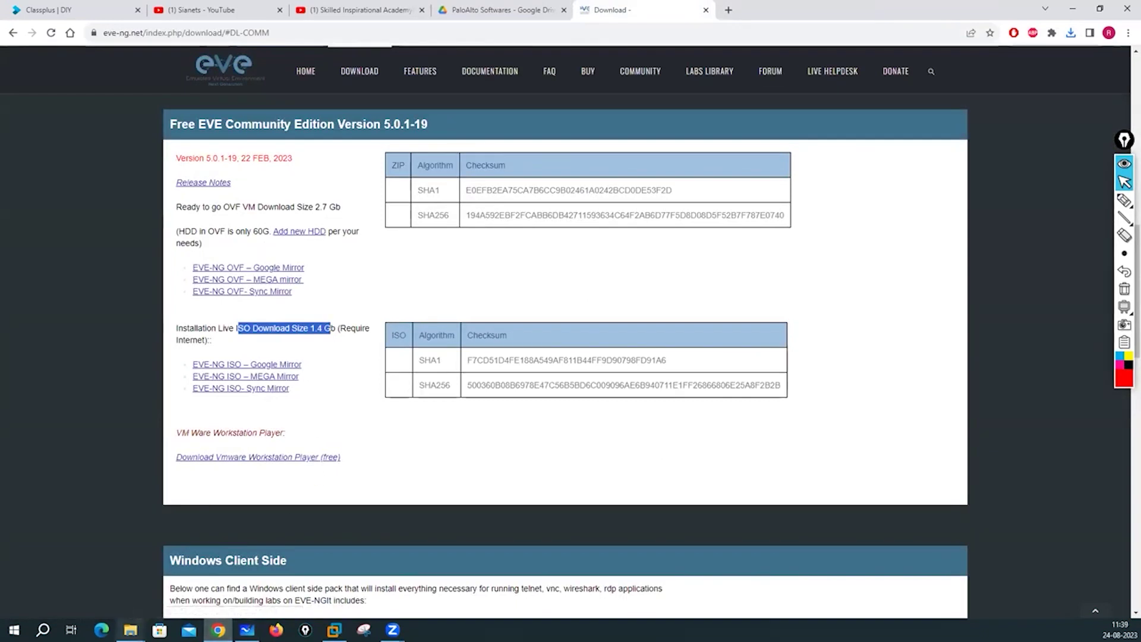
pyautogui.click(130, 629)
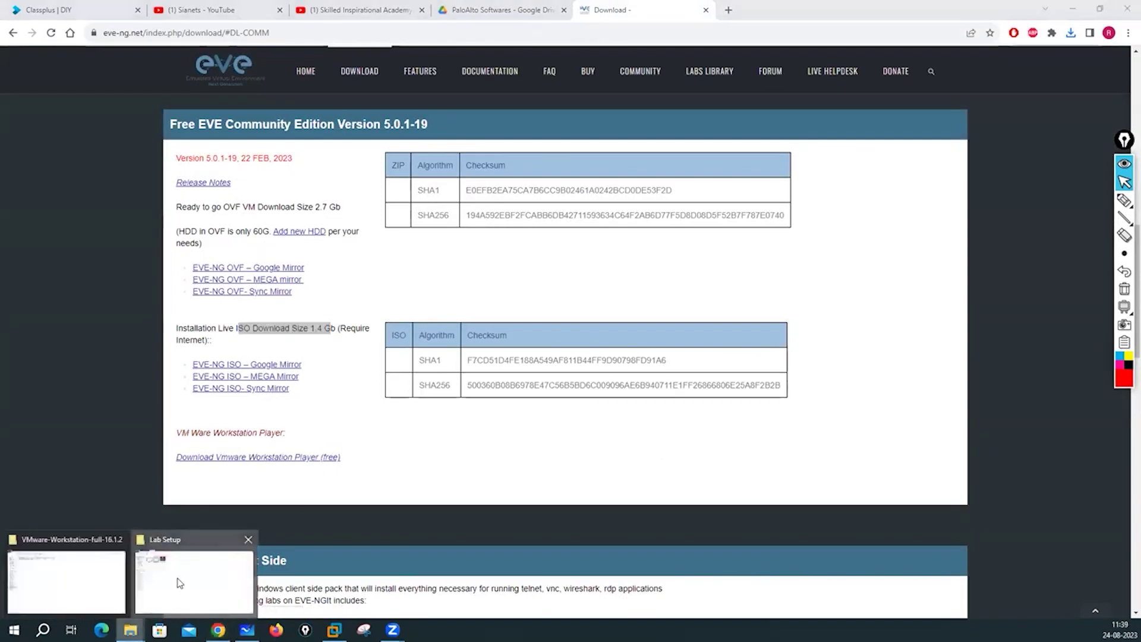
# Extract the EVE-COM zip in Lab Setup into its own EVE-COM-5.0.1-19- folder.
pyautogui.click(178, 582)
pyautogui.click(280, 142)
pyautogui.click(262, 92)
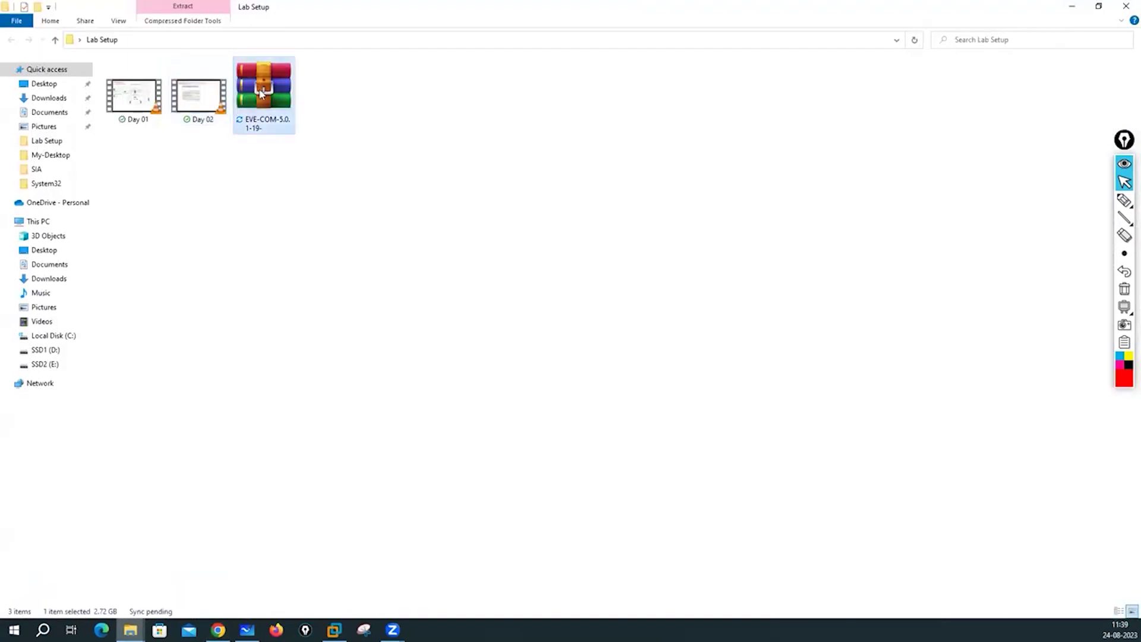
pyautogui.rightClick(261, 93)
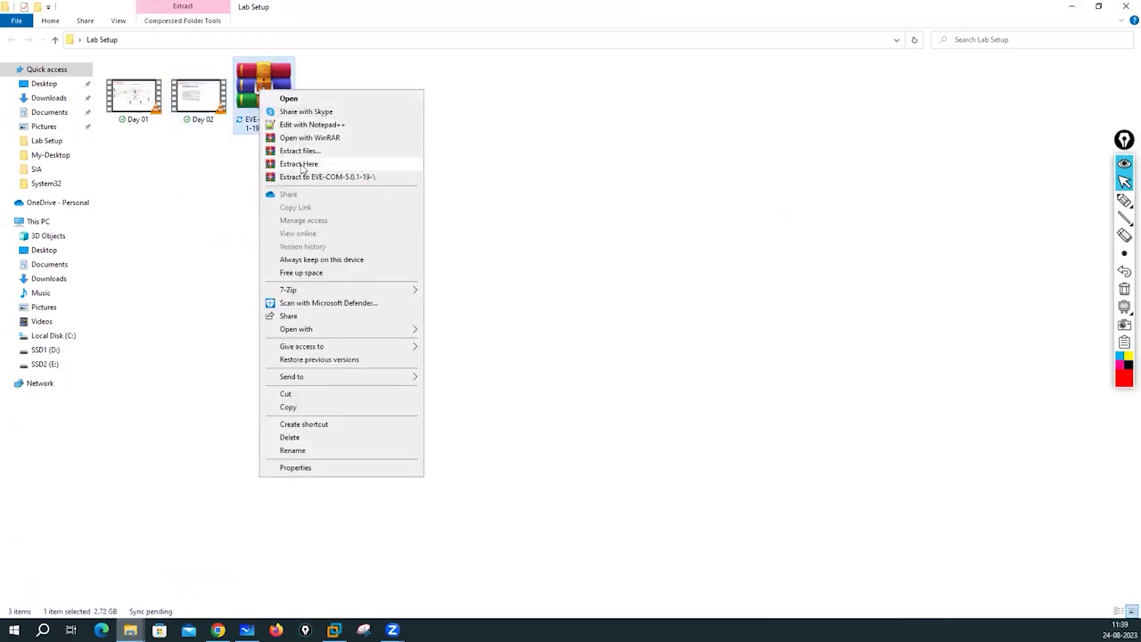
pyautogui.click(355, 182)
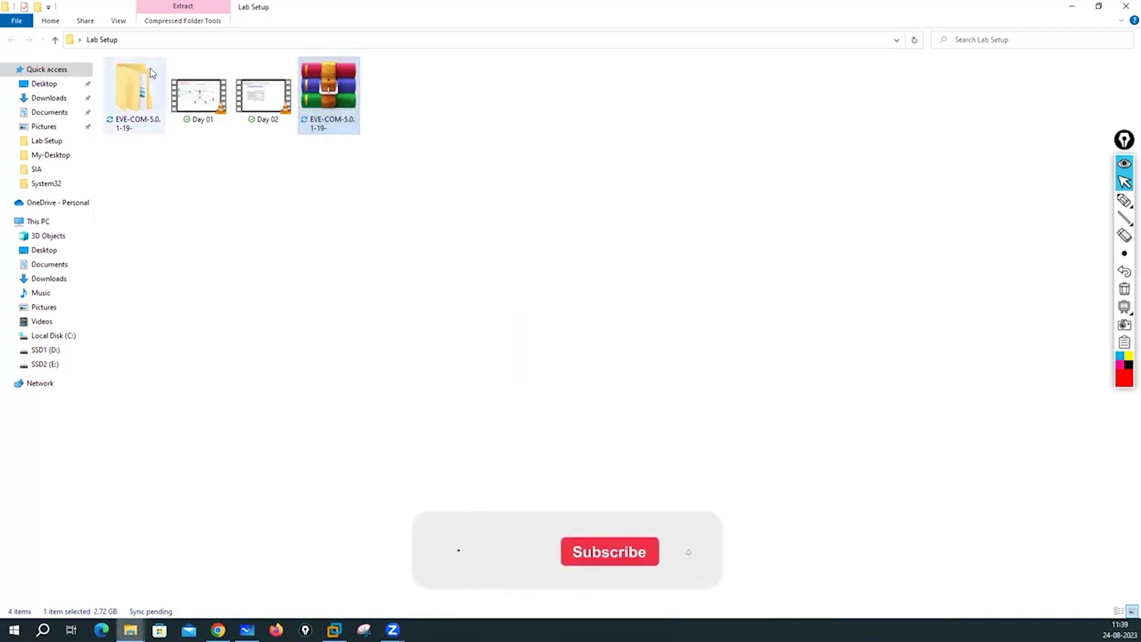
# Open the inner EVE-COM-5.0.1-19 folder, widen the Type column and select the EVE-CE OVF.
pyautogui.doubleClick(145, 94)
pyautogui.doubleClick(166, 80)
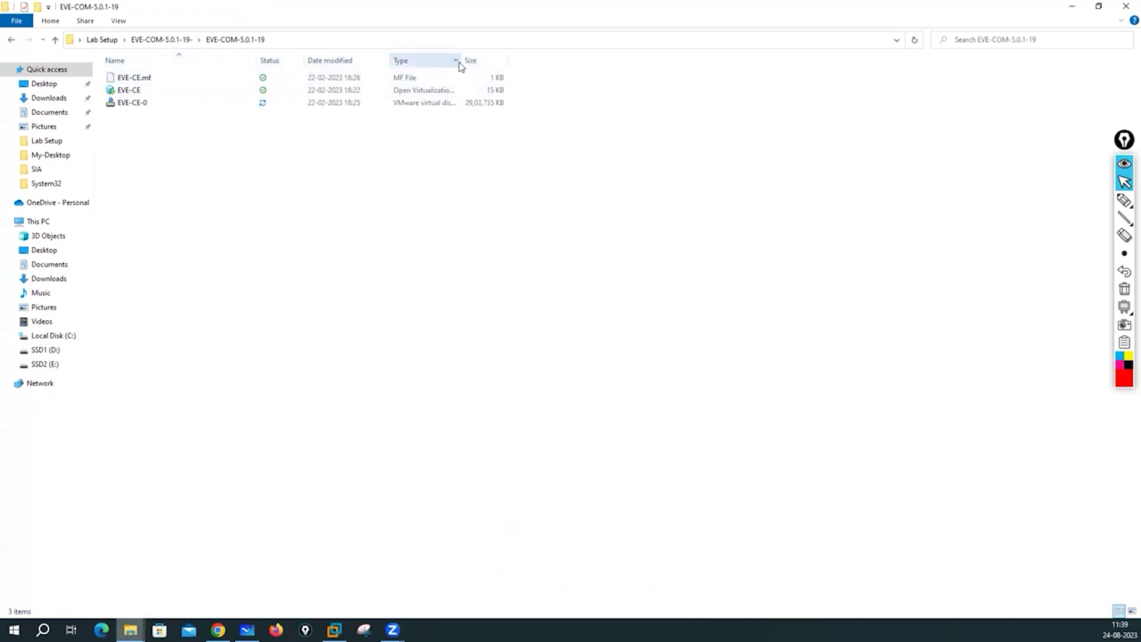
pyautogui.moveTo(461, 60); pyautogui.dragTo(591, 60)
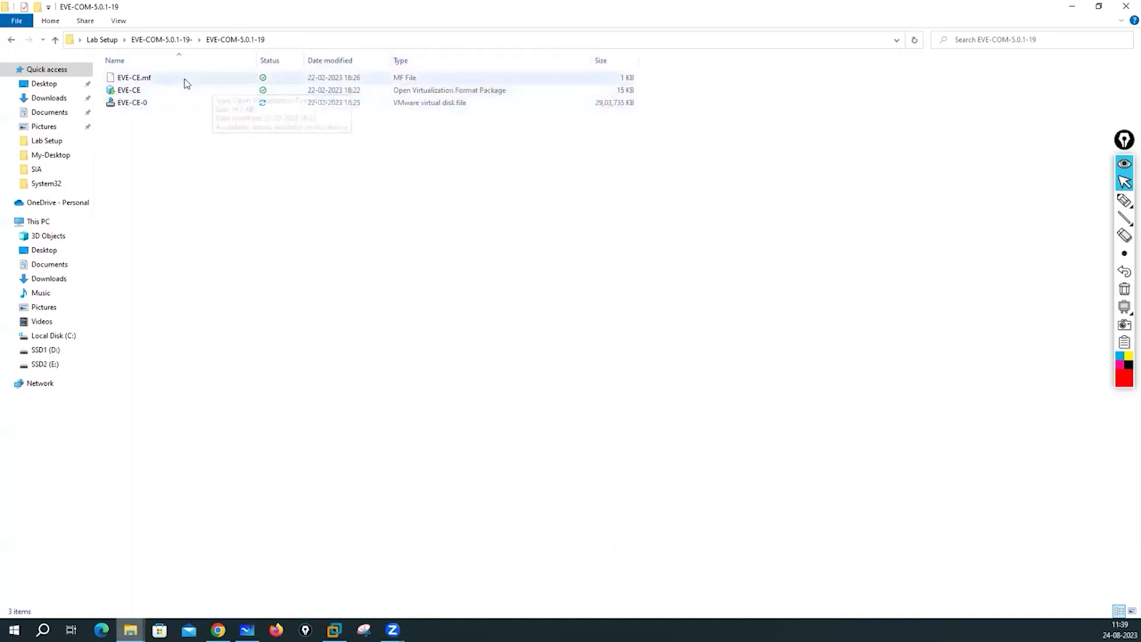
pyautogui.click(426, 92)
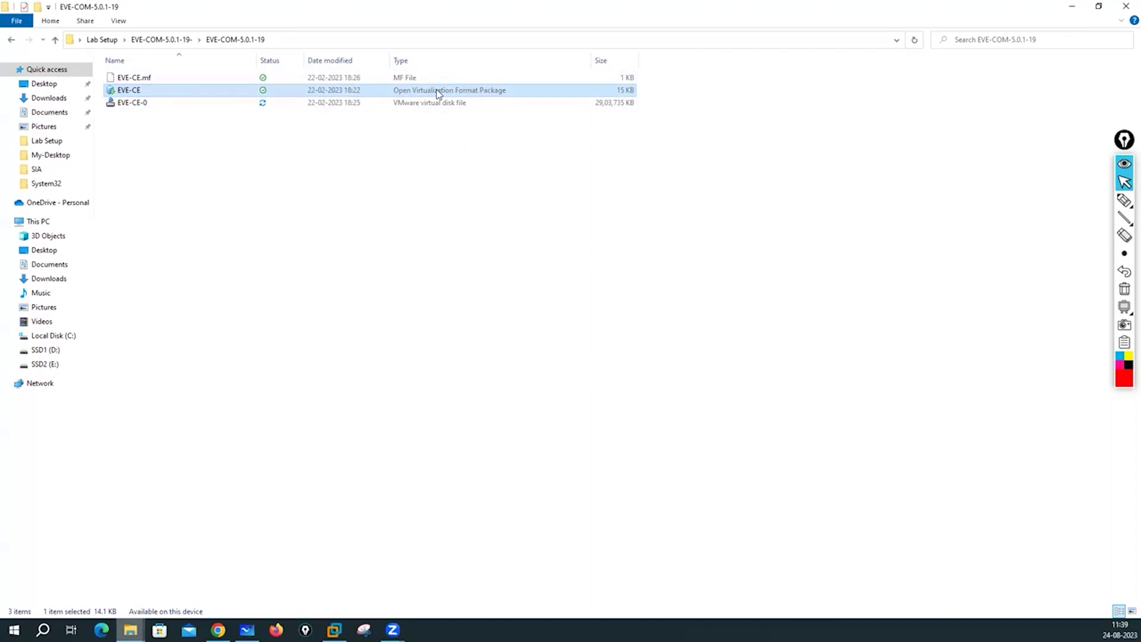
pyautogui.rightClick(324, 91)
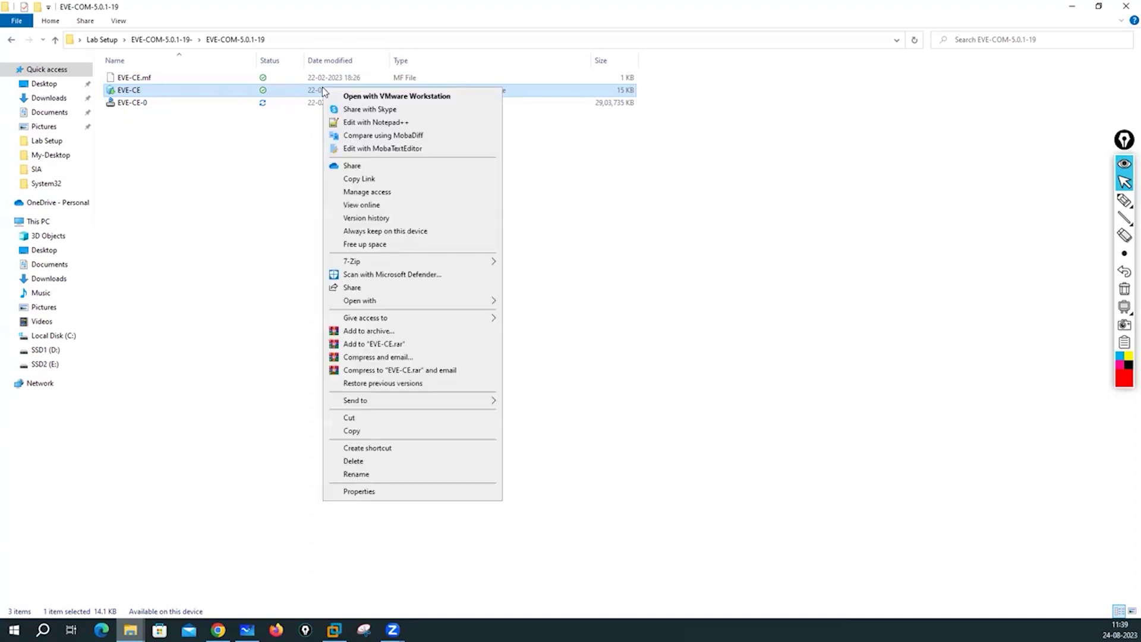
# Open the EVE-CE OVF with VMware Workstation to import it as EVE-CE and pick a storage folder.
pyautogui.click(362, 96)
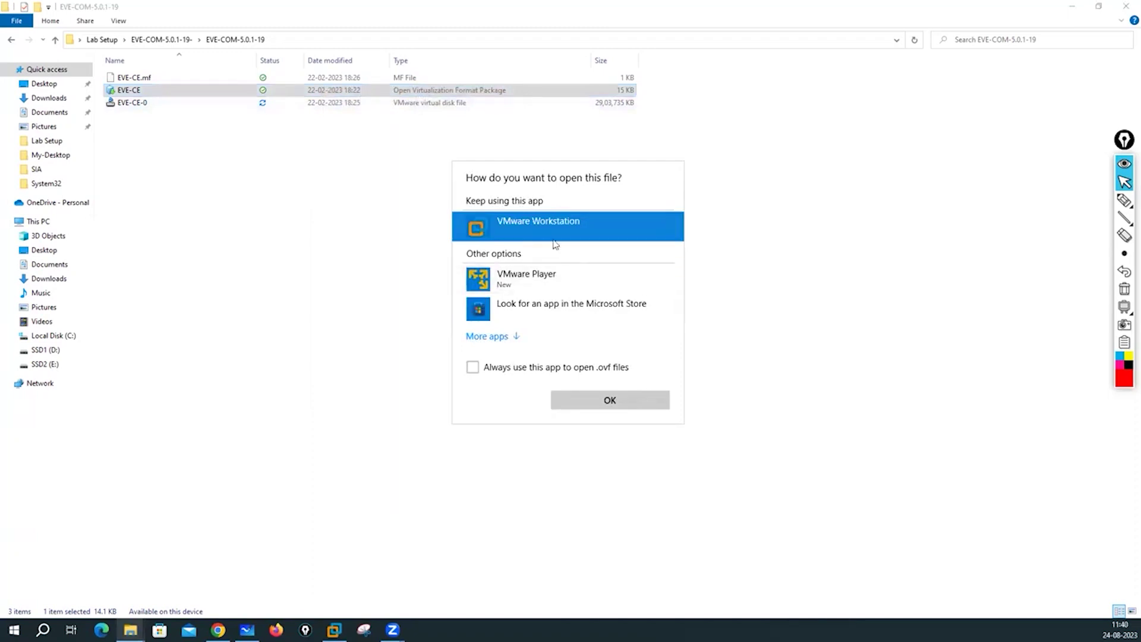
pyautogui.click(606, 402)
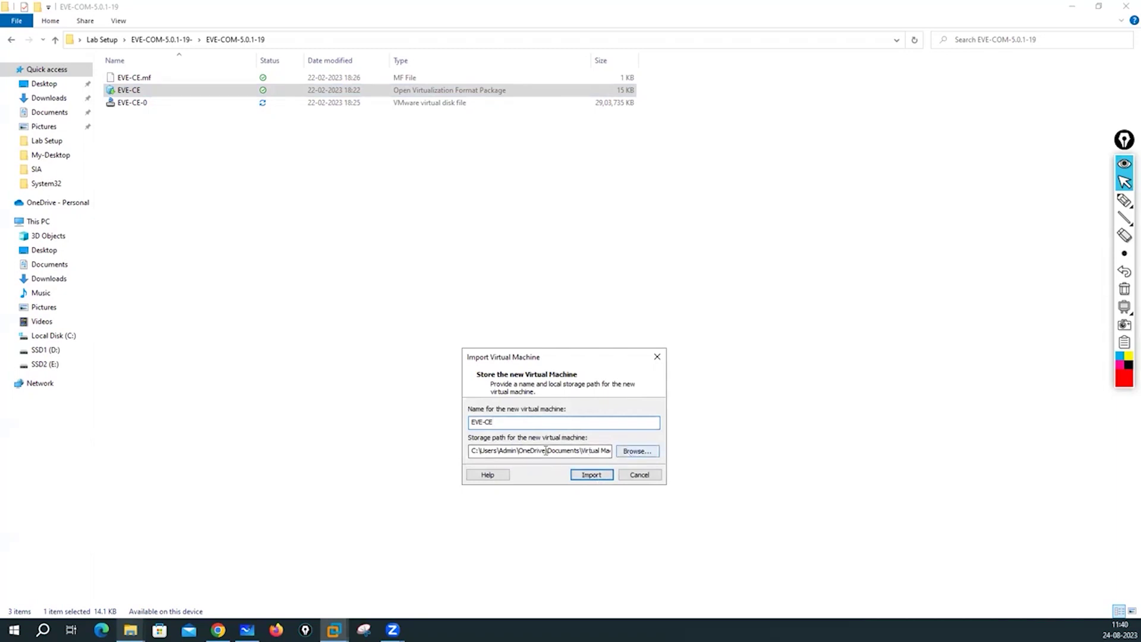
pyautogui.click(639, 451)
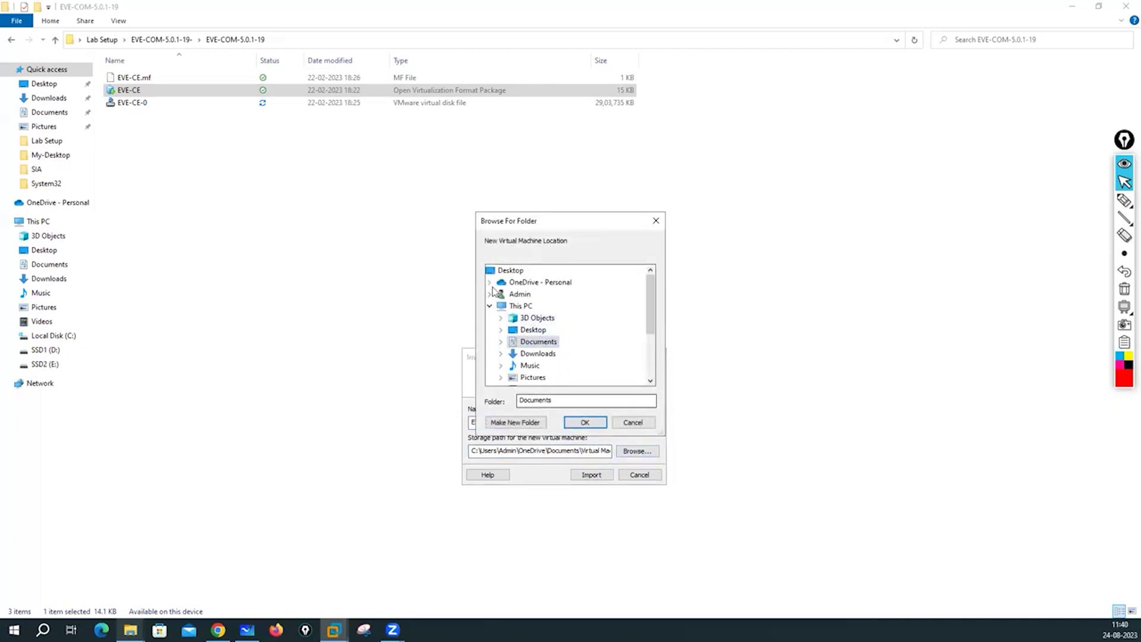
# Look through Documents and E:\Virtual Machines in File Explorer for a VM storage location.
pyautogui.click(633, 422)
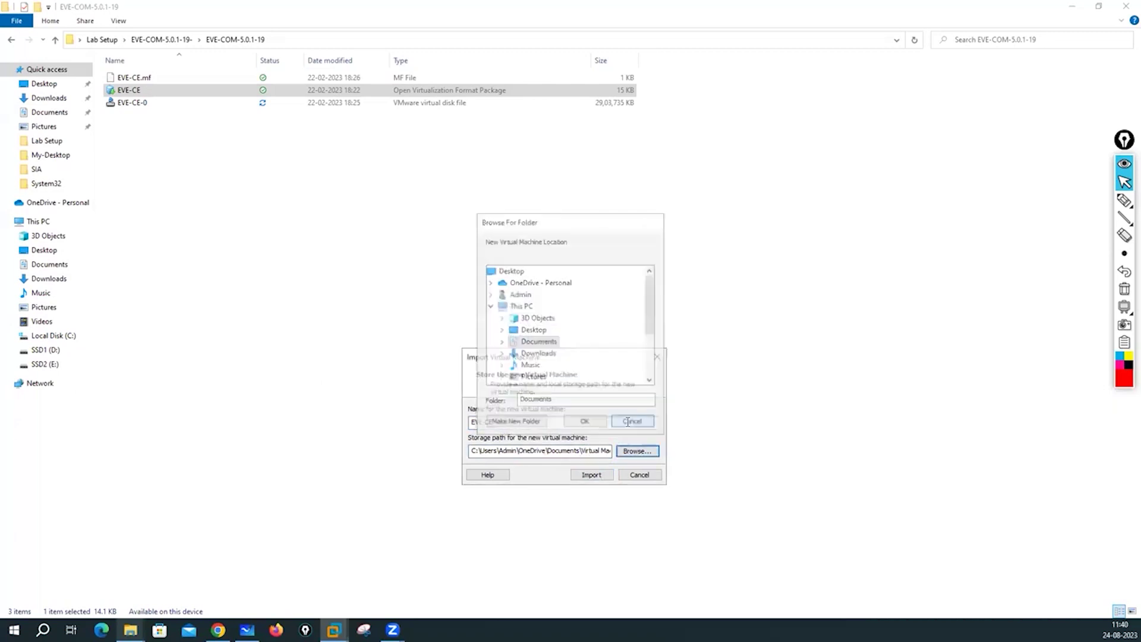
pyautogui.click(43, 112)
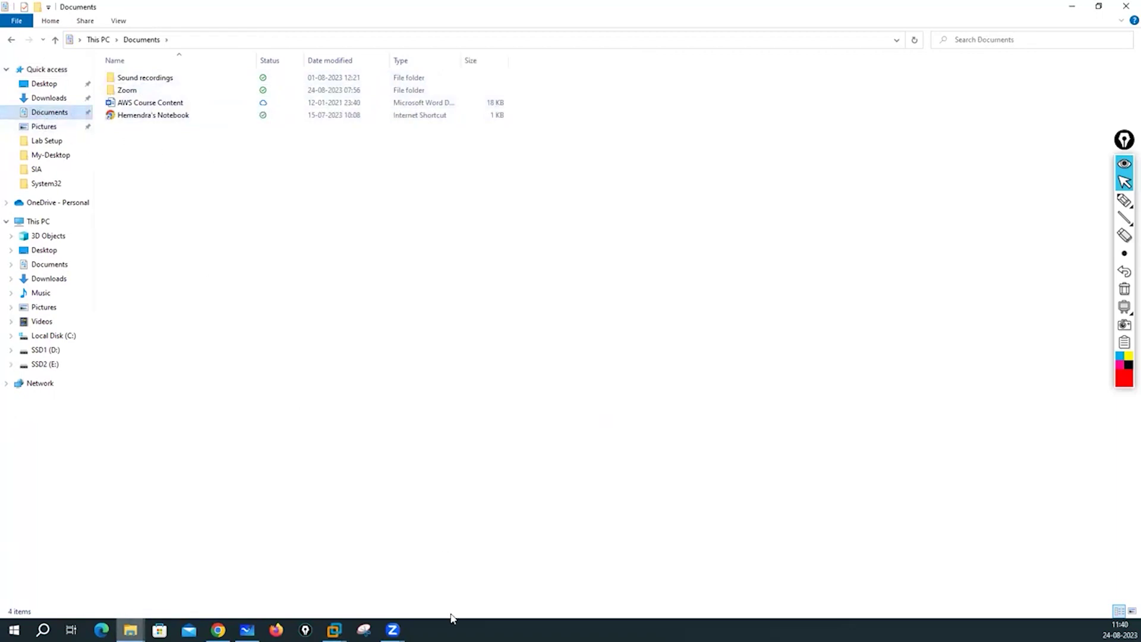
pyautogui.moveTo(334, 630)
pyautogui.click(393, 562)
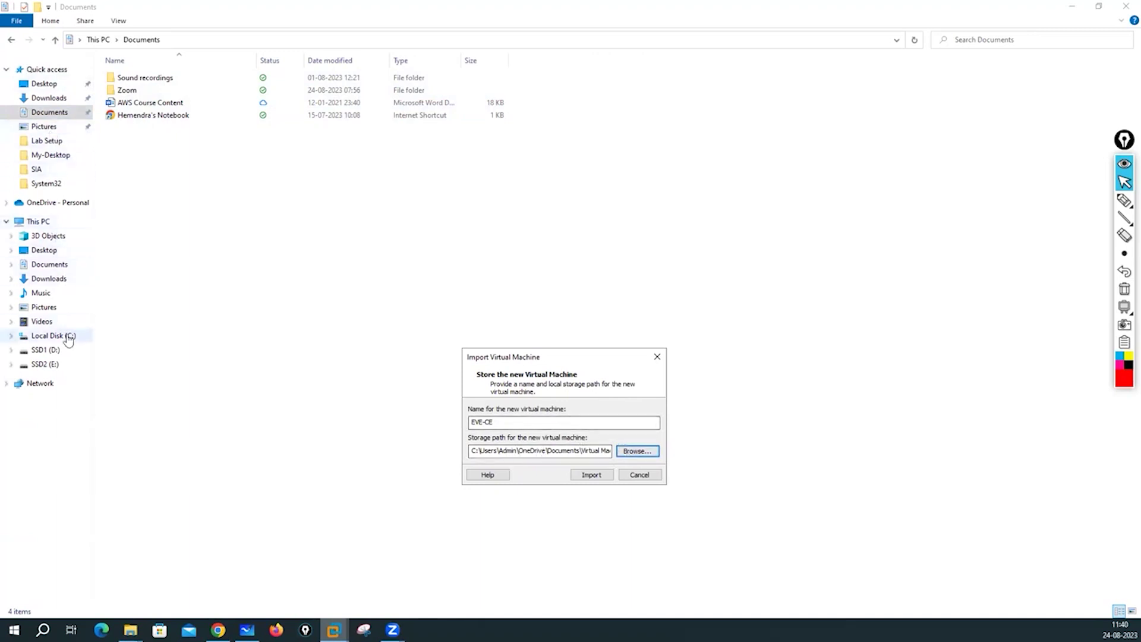
pyautogui.click(635, 451)
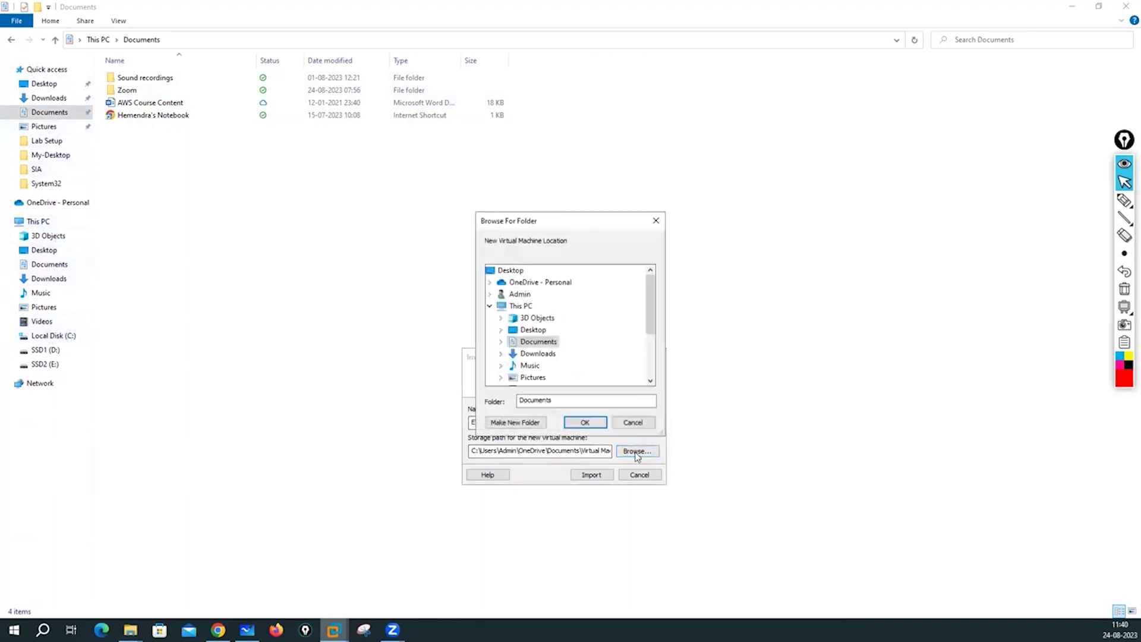
pyautogui.click(501, 342)
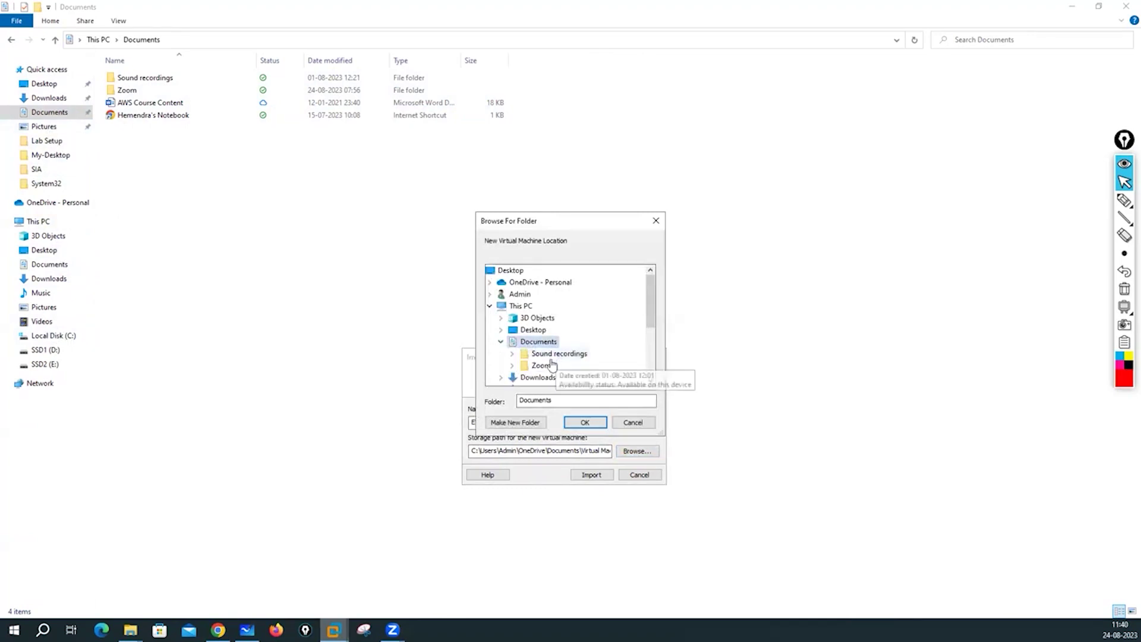
pyautogui.click(159, 144)
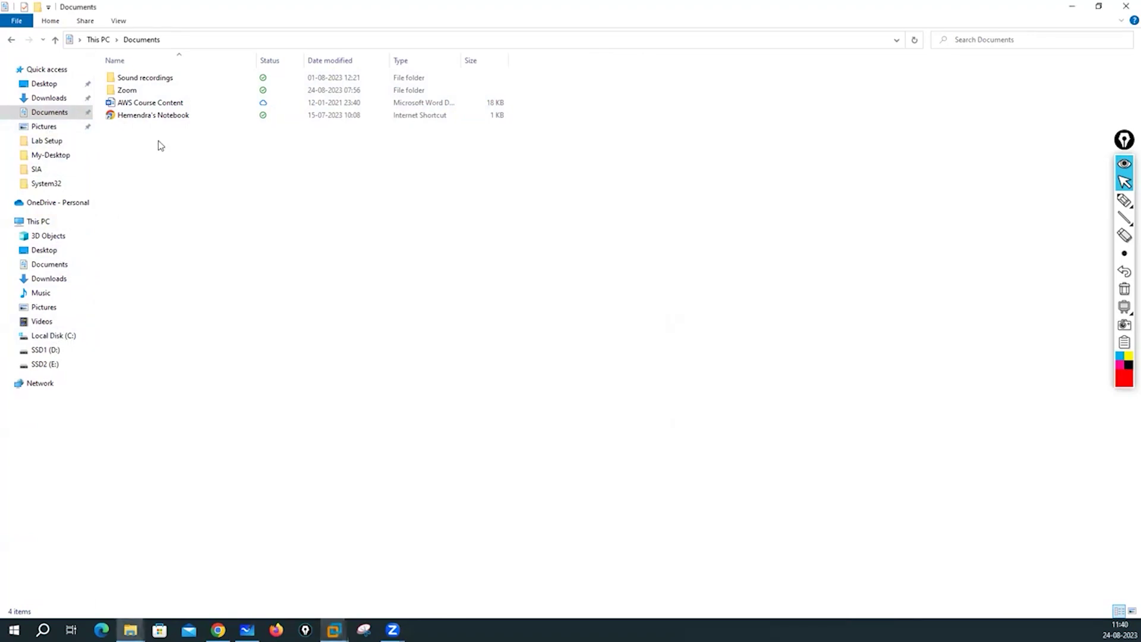
pyautogui.rightClick(159, 143)
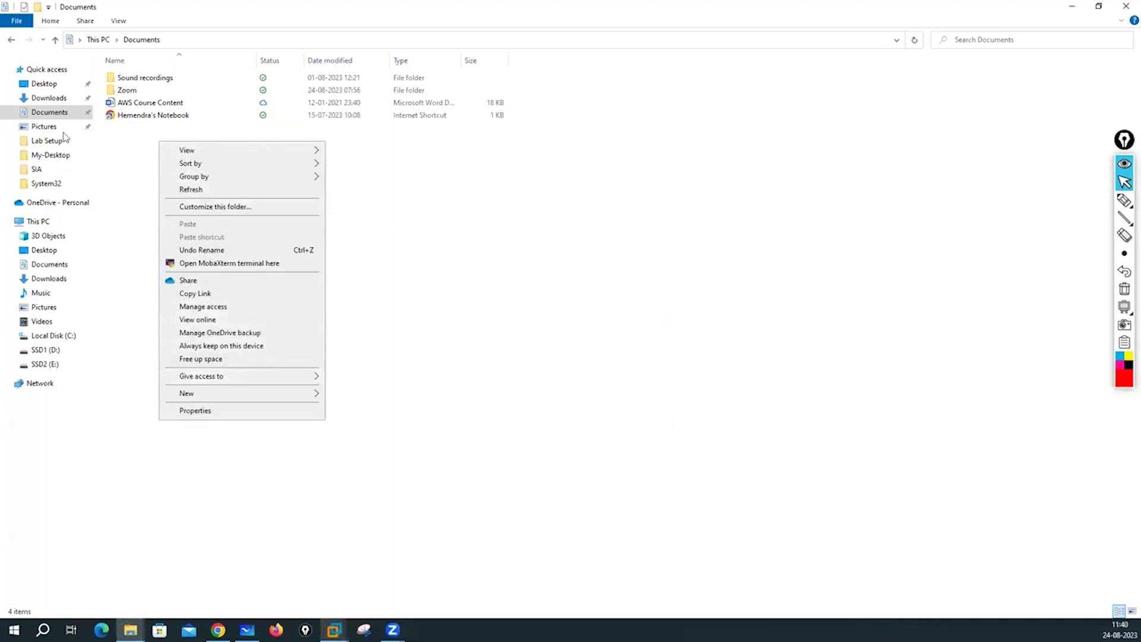
pyautogui.click(443, 412)
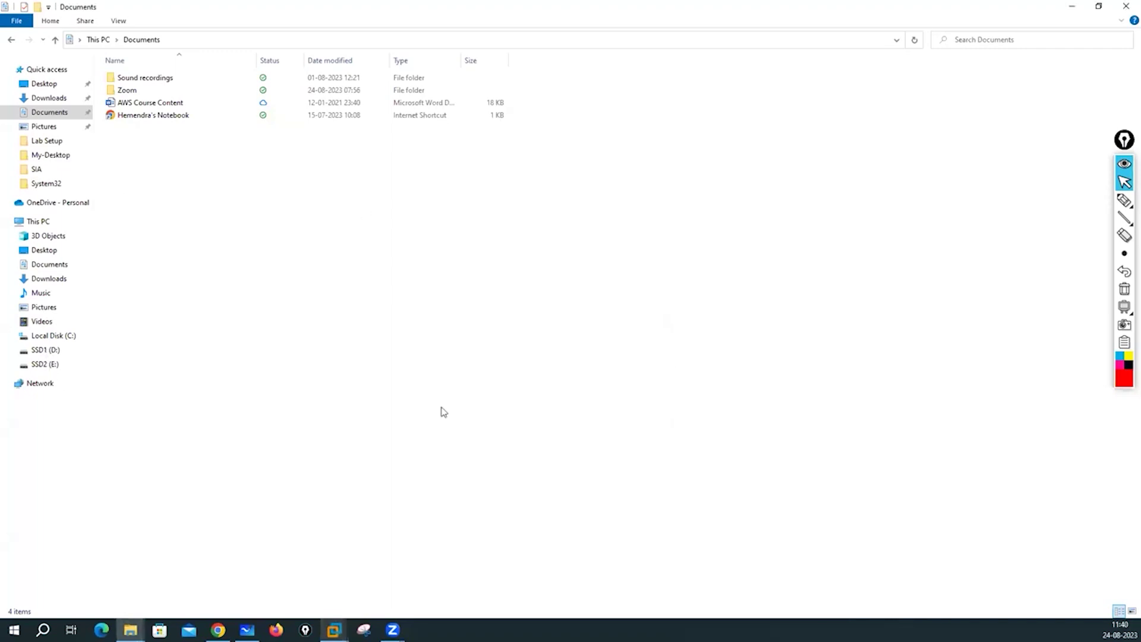
pyautogui.click(44, 364)
pyautogui.doubleClick(159, 104)
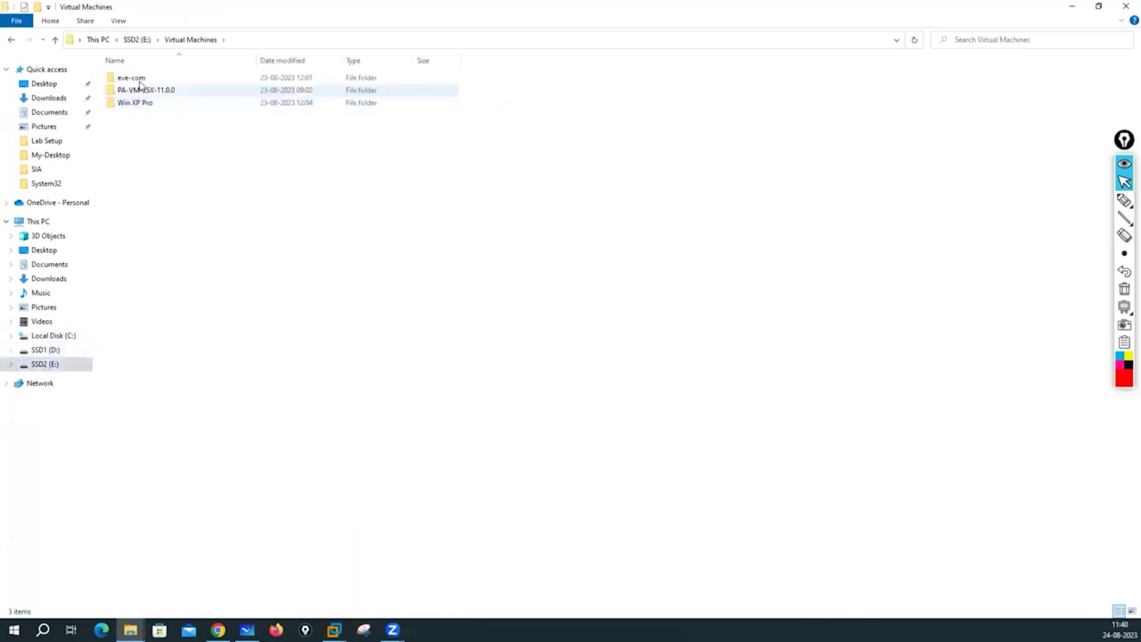
pyautogui.moveTo(334, 628)
pyautogui.click(397, 568)
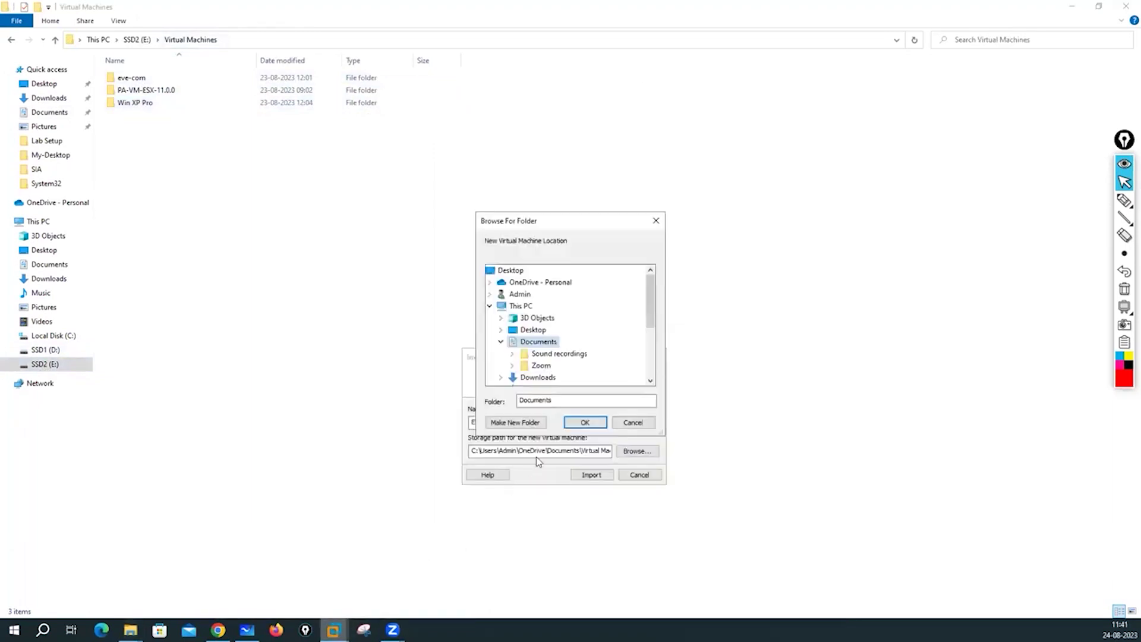
# In the folder picker, create EVE-NG-Test under SSD2 (E:)\Virtual Machines and start the import.
pyautogui.press('Escape')
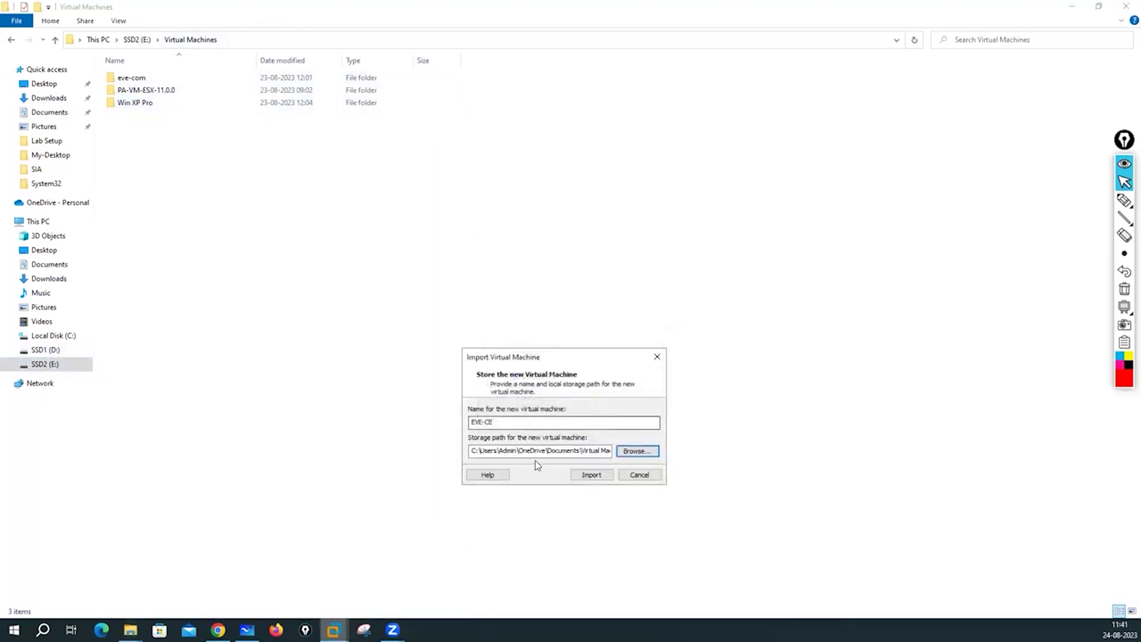
pyautogui.click(637, 452)
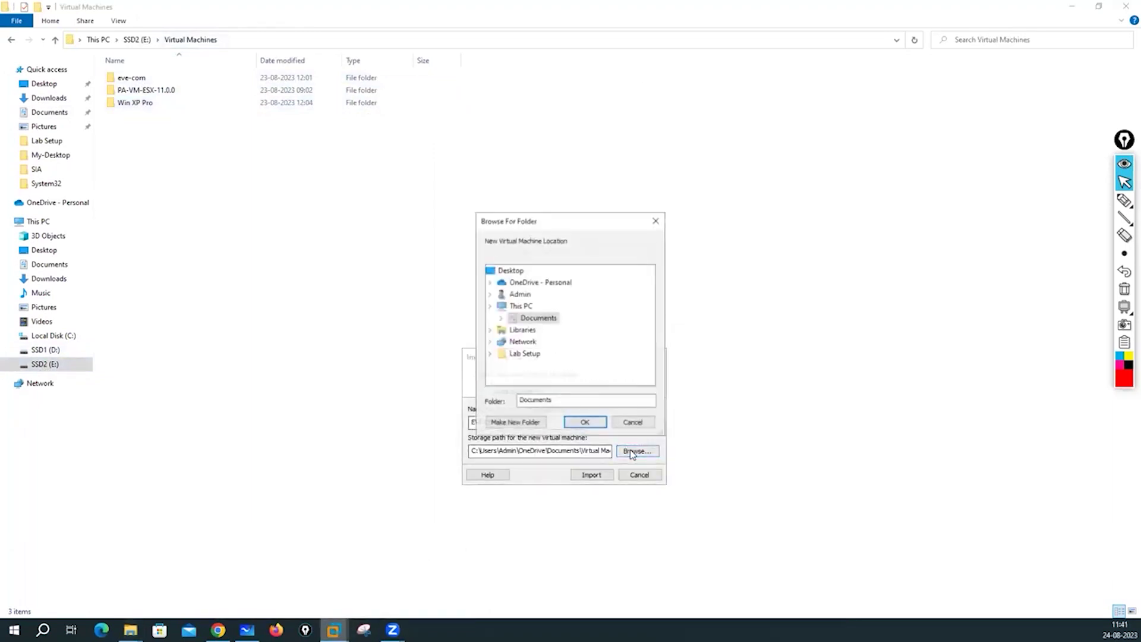
pyautogui.click(489, 305)
pyautogui.click(490, 306)
pyautogui.scroll(-1, 649, 332)
pyautogui.doubleClick(534, 354)
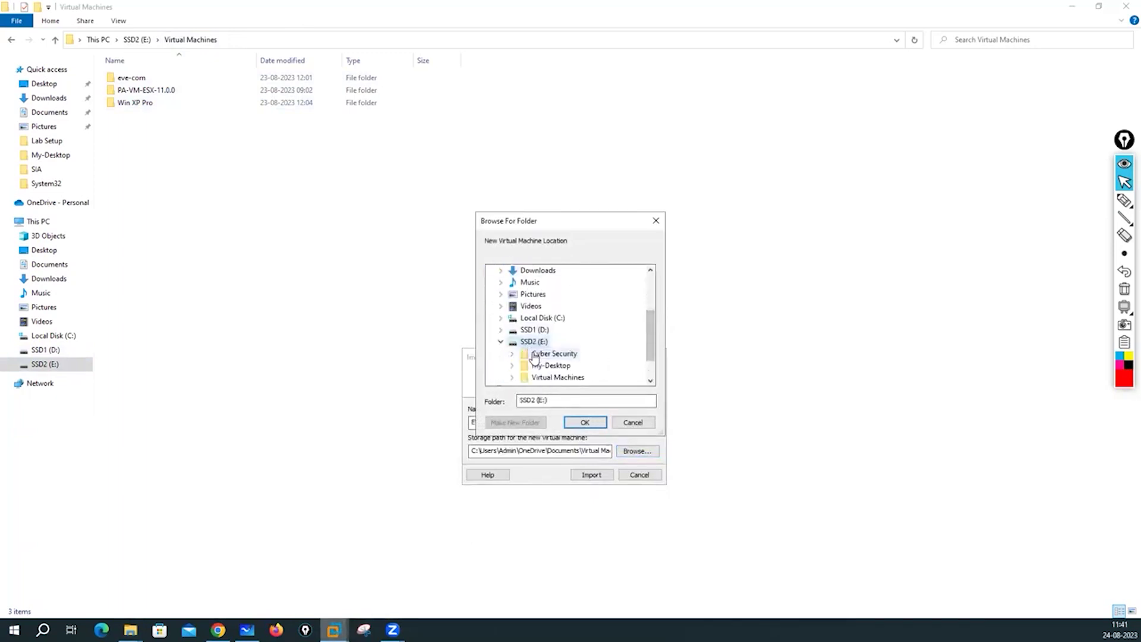
pyautogui.doubleClick(549, 378)
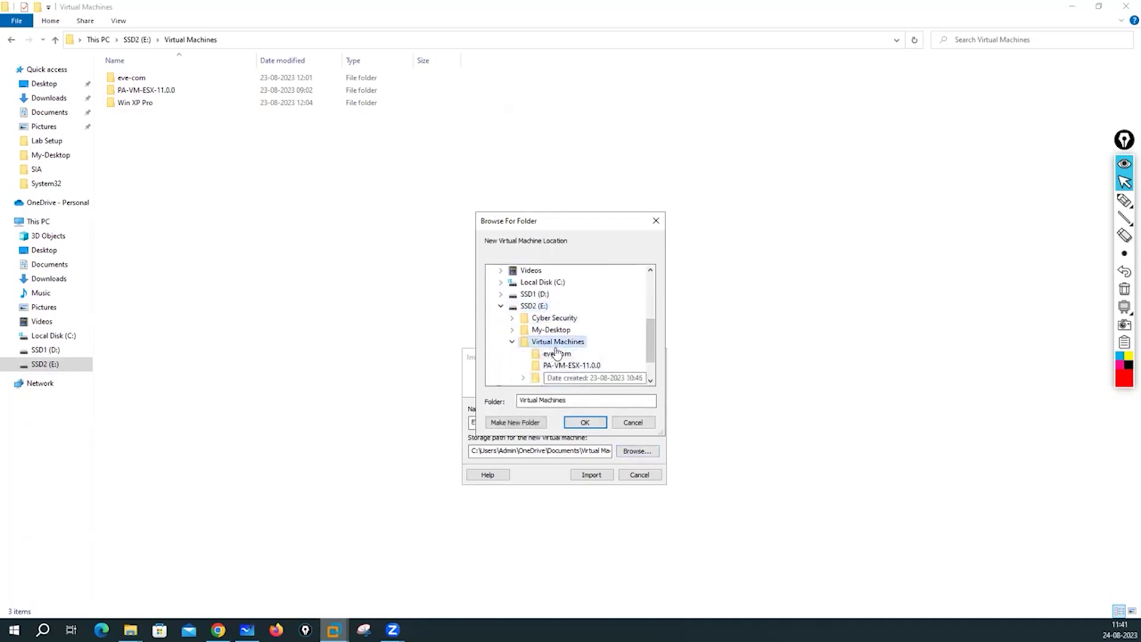
pyautogui.click(515, 423)
pyautogui.write('EVE-NG-Test')
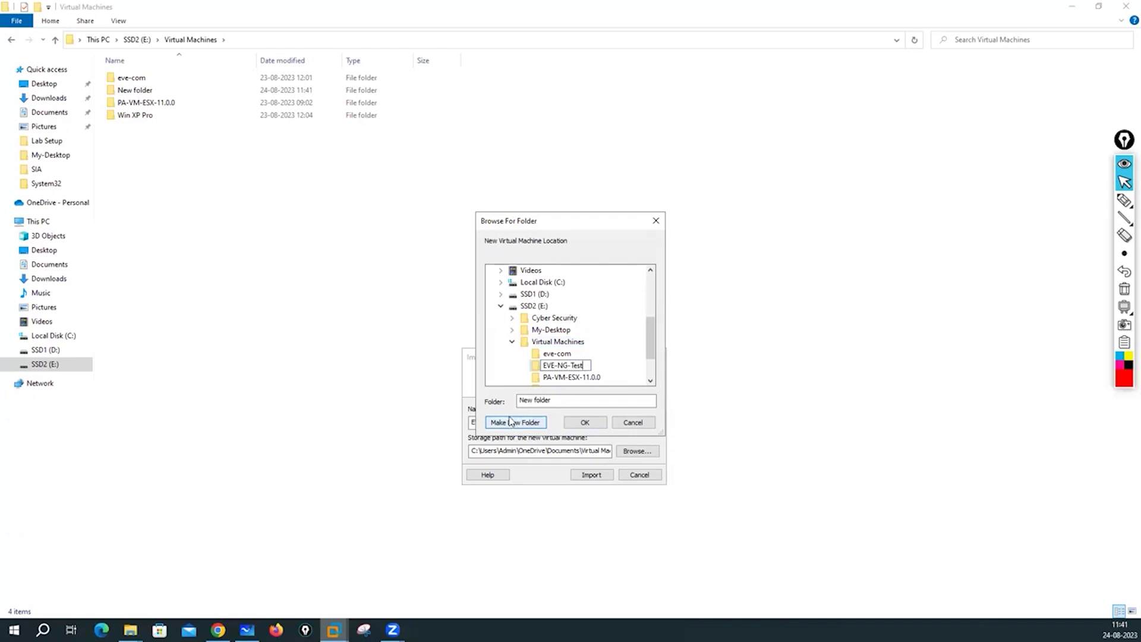
pyautogui.click(515, 366)
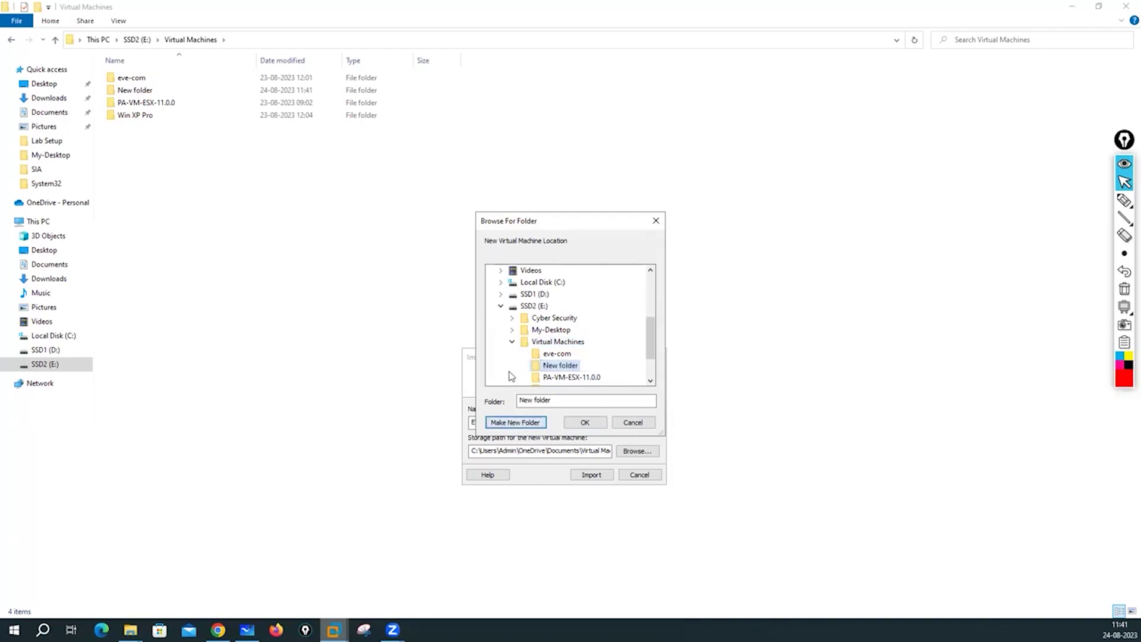
pyautogui.click(584, 422)
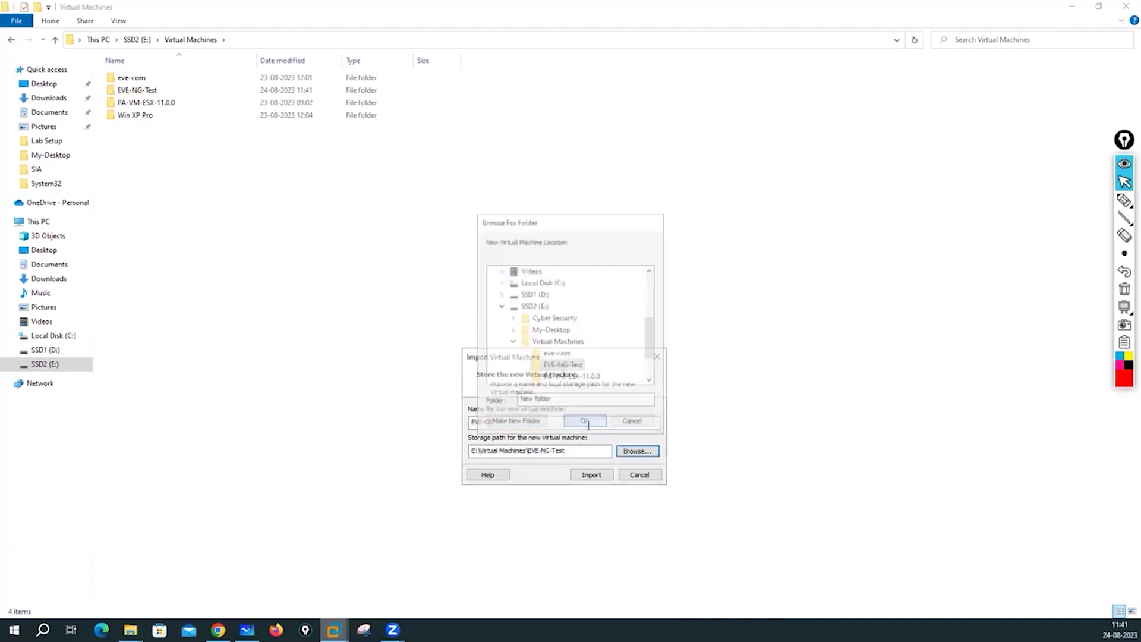
pyautogui.click(591, 475)
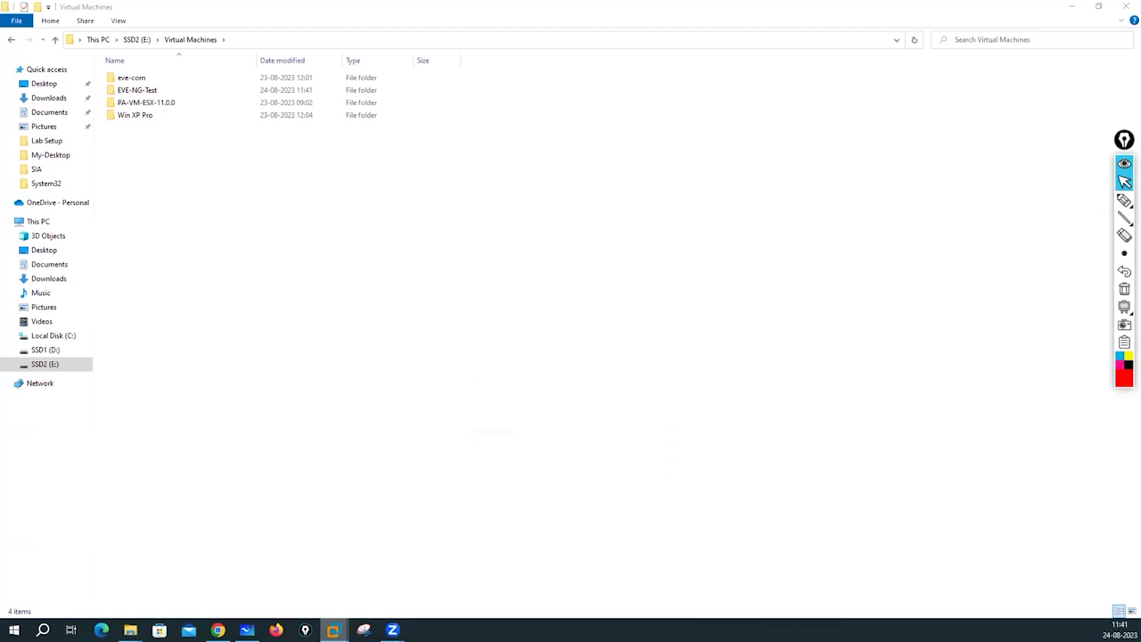
# Check the EVE-NG-Test folder's files, return to VMware Workstation, and open EVE-CE's hardware settings.
pyautogui.doubleClick(137, 90)
pyautogui.moveTo(336, 631)
pyautogui.click(390, 581)
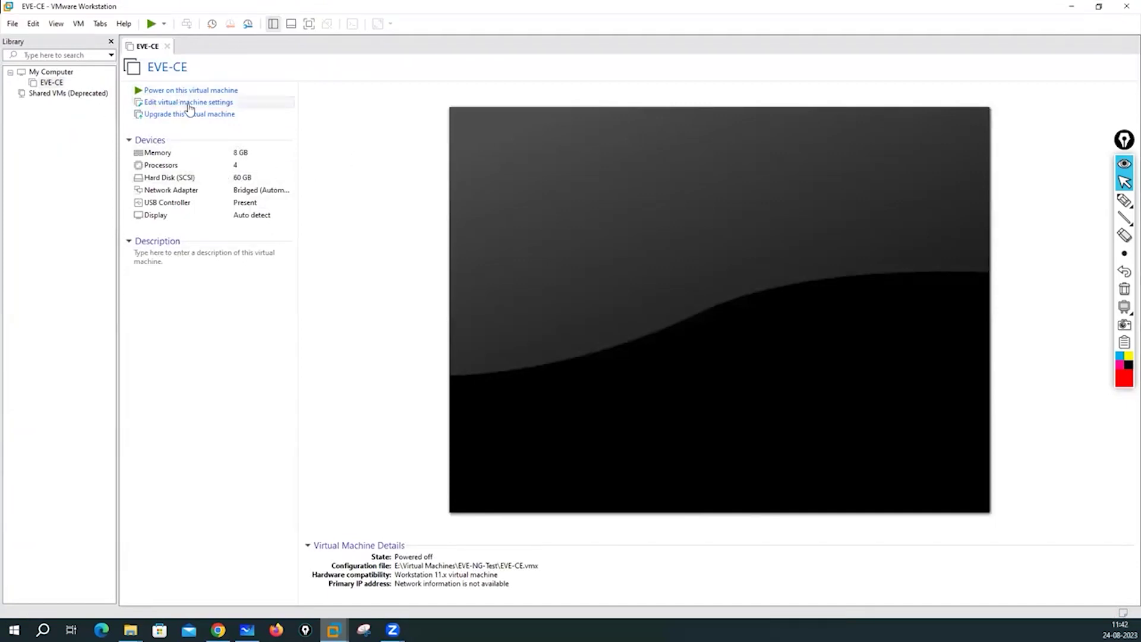
pyautogui.click(169, 103)
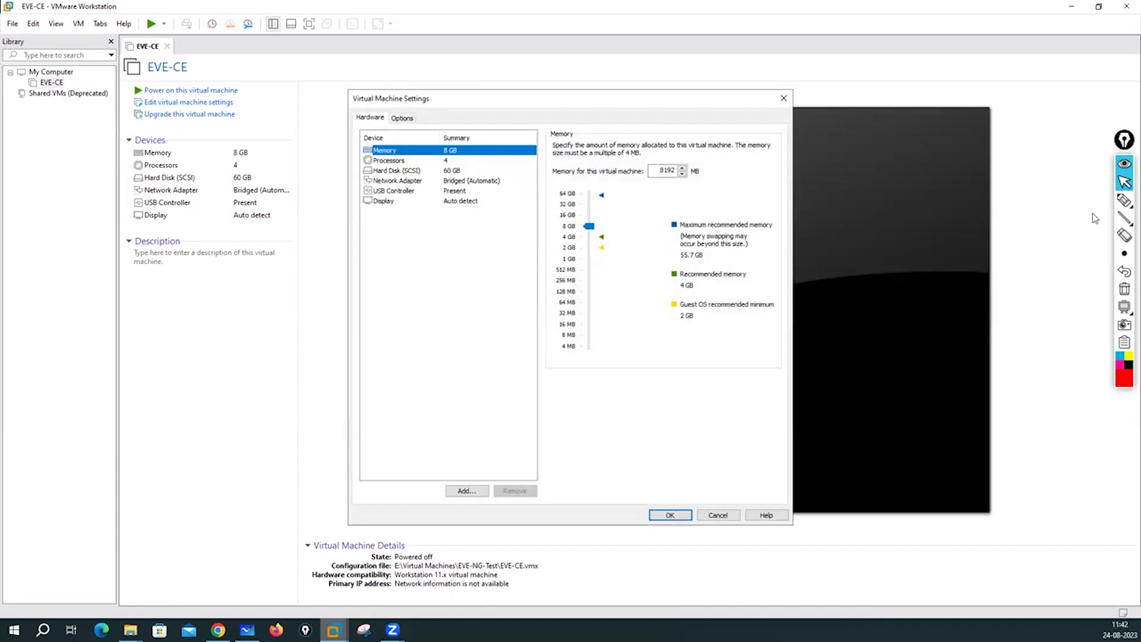
# Handwrite RAM sizing notes: 8 GB host leaves 6 GB, 12 GB leaves 10 GB, 16 GB leaves 14 GB.
pyautogui.click(1124, 200)
pyautogui.moveTo(408, 240)
pyautogui.mouseDown()
pyautogui.moveTo(421, 280)
pyautogui.moveTo(404, 241)
pyautogui.moveTo(451, 237)
pyautogui.moveTo(465, 261)
pyautogui.moveTo(476, 255)
pyautogui.moveTo(467, 262)
pyautogui.moveTo(558, 235)
pyautogui.mouseUp()
pyautogui.moveTo(430, 280)
pyautogui.mouseDown()
pyautogui.moveTo(432, 302)
pyautogui.moveTo(465, 304)
pyautogui.mouseUp()
pyautogui.moveTo(453, 291)
pyautogui.mouseDown()
pyautogui.moveTo(459, 308)
pyautogui.moveTo(618, 289)
pyautogui.mouseUp()
pyautogui.moveTo(381, 360)
pyautogui.mouseDown()
pyautogui.moveTo(378, 391)
pyautogui.moveTo(416, 377)
pyautogui.moveTo(428, 389)
pyautogui.mouseUp()
pyautogui.moveTo(465, 357)
pyautogui.mouseDown()
pyautogui.moveTo(476, 382)
pyautogui.moveTo(528, 356)
pyautogui.mouseUp()
pyautogui.moveTo(456, 392)
pyautogui.mouseDown()
pyautogui.moveTo(457, 404)
pyautogui.moveTo(515, 420)
pyautogui.moveTo(523, 405)
pyautogui.moveTo(592, 417)
pyautogui.moveTo(629, 400)
pyautogui.moveTo(642, 413)
pyautogui.mouseUp()
pyautogui.moveTo(381, 455)
pyautogui.mouseDown()
pyautogui.moveTo(381, 482)
pyautogui.moveTo(420, 475)
pyautogui.mouseUp()
pyautogui.moveTo(434, 458); pyautogui.dragTo(442, 480)
pyautogui.moveTo(481, 444)
pyautogui.mouseDown()
pyautogui.moveTo(481, 477)
pyautogui.moveTo(541, 460)
pyautogui.moveTo(578, 469)
pyautogui.mouseUp()
pyautogui.moveTo(572, 462)
pyautogui.mouseDown()
pyautogui.moveTo(573, 474)
pyautogui.moveTo(630, 462)
pyautogui.moveTo(625, 471)
pyautogui.moveTo(662, 472)
pyautogui.moveTo(703, 453)
pyautogui.moveTo(725, 462)
pyautogui.mouseUp()
pyautogui.click(643, 449)
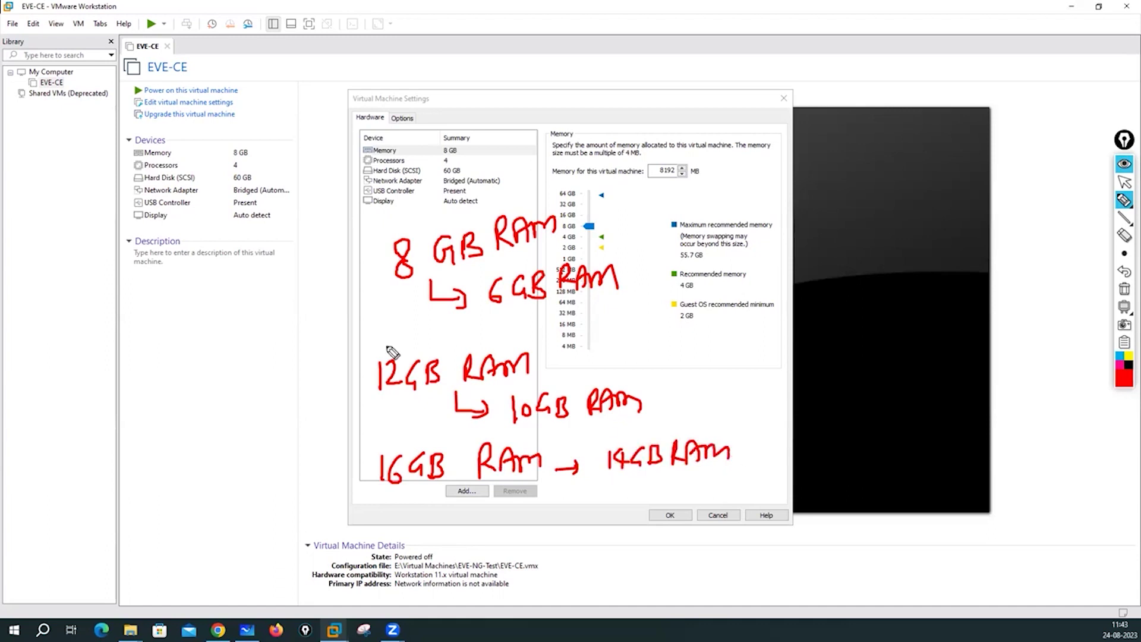
# Add handwritten examples: a 24 GB host leaves 20 GB, a 32 GB host leaves 28 GB.
pyautogui.moveTo(123, 322)
pyautogui.mouseDown()
pyautogui.moveTo(119, 349)
pyautogui.moveTo(149, 343)
pyautogui.mouseUp()
pyautogui.moveTo(159, 320)
pyautogui.mouseDown()
pyautogui.moveTo(155, 339)
pyautogui.moveTo(179, 322)
pyautogui.mouseUp()
pyautogui.moveTo(168, 321); pyautogui.dragTo(161, 344)
pyautogui.moveTo(202, 306)
pyautogui.mouseDown()
pyautogui.moveTo(200, 324)
pyautogui.moveTo(209, 314)
pyautogui.mouseUp()
pyautogui.moveTo(213, 302)
pyautogui.mouseDown()
pyautogui.moveTo(213, 364)
pyautogui.moveTo(194, 377)
pyautogui.moveTo(255, 376)
pyautogui.mouseUp()
pyautogui.moveTo(263, 362); pyautogui.dragTo(314, 355)
pyautogui.moveTo(307, 343); pyautogui.dragTo(309, 371)
pyautogui.moveTo(131, 432)
pyautogui.mouseDown()
pyautogui.moveTo(141, 440)
pyautogui.moveTo(131, 454)
pyautogui.mouseUp()
pyautogui.moveTo(160, 431)
pyautogui.mouseDown()
pyautogui.moveTo(188, 456)
pyautogui.moveTo(202, 444)
pyautogui.mouseUp()
pyautogui.moveTo(215, 434)
pyautogui.mouseDown()
pyautogui.moveTo(230, 441)
pyautogui.moveTo(233, 467)
pyautogui.mouseUp()
pyautogui.moveTo(226, 458)
pyautogui.mouseDown()
pyautogui.moveTo(281, 479)
pyautogui.moveTo(294, 458)
pyautogui.moveTo(321, 468)
pyautogui.mouseUp()
pyautogui.moveTo(324, 447); pyautogui.dragTo(326, 469)
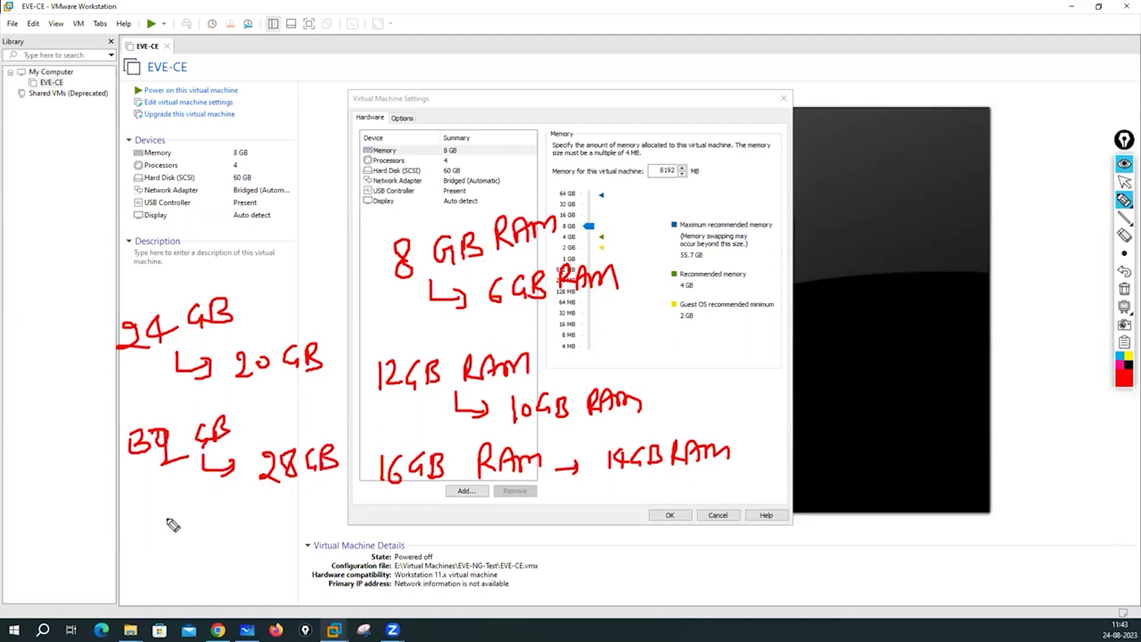
# Note that a 64 GB host leaves 56 GB, then clear the annotations and stop drawing.
pyautogui.moveTo(158, 524)
pyautogui.mouseDown()
pyautogui.moveTo(154, 544)
pyautogui.moveTo(161, 538)
pyautogui.mouseUp()
pyautogui.moveTo(169, 526)
pyautogui.mouseDown()
pyautogui.moveTo(188, 542)
pyautogui.moveTo(173, 559)
pyautogui.moveTo(262, 531)
pyautogui.moveTo(248, 540)
pyautogui.mouseUp()
pyautogui.moveTo(319, 521); pyautogui.dragTo(447, 519)
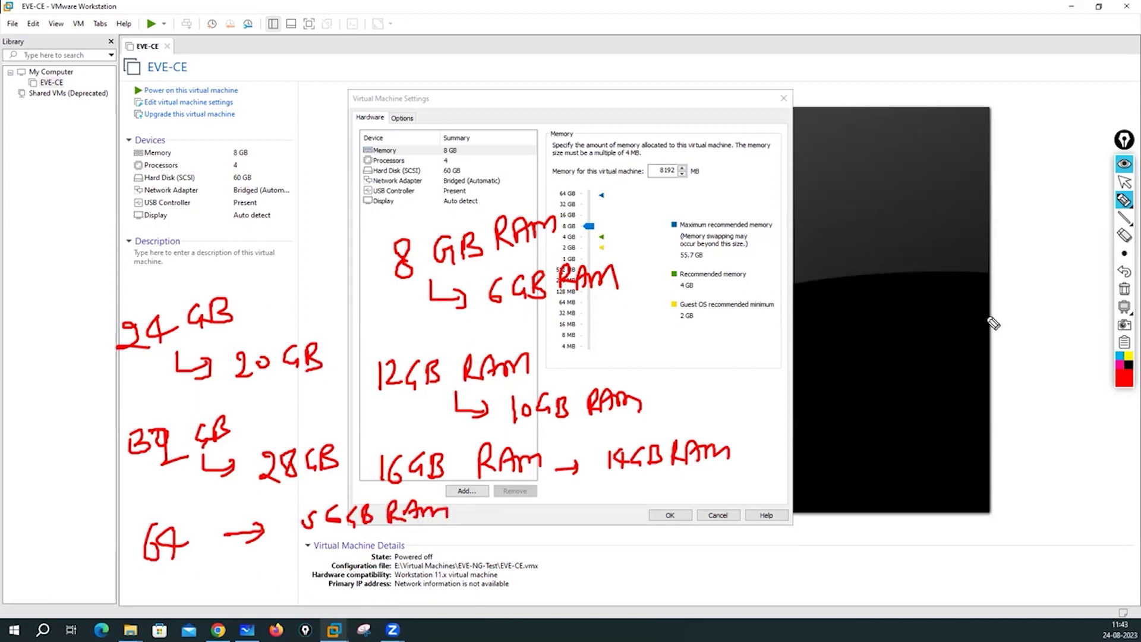
pyautogui.click(1124, 289)
pyautogui.click(1124, 184)
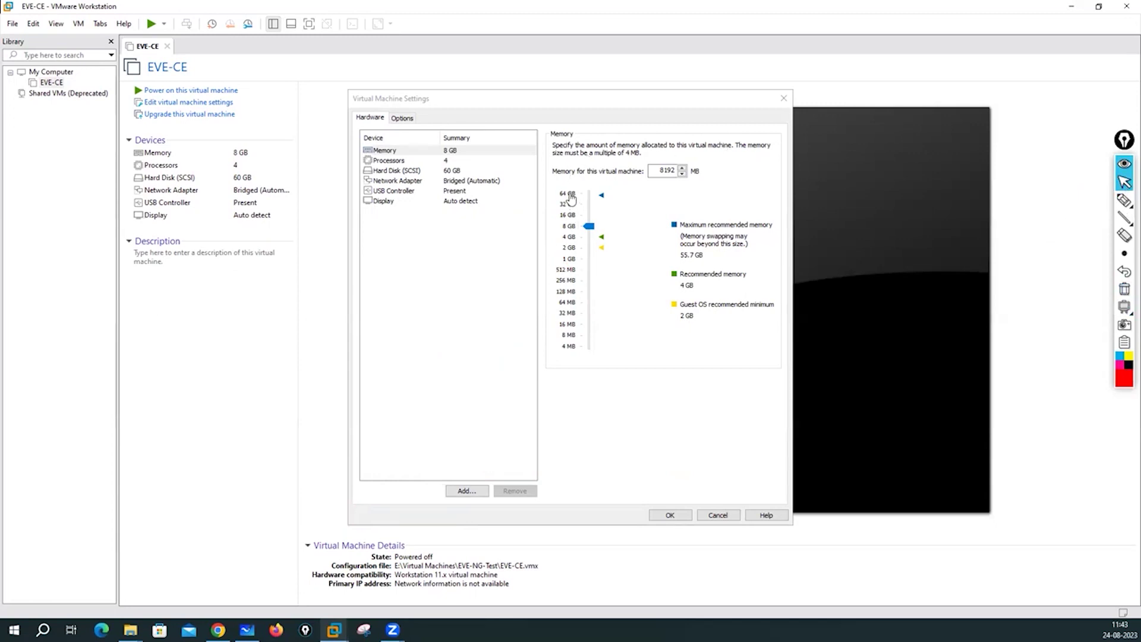
# Raise EVE-CE's memory slider up toward 64 GB.
pyautogui.click(566, 209)
pyautogui.click(581, 204)
pyautogui.moveTo(591, 208); pyautogui.dragTo(600, 201)
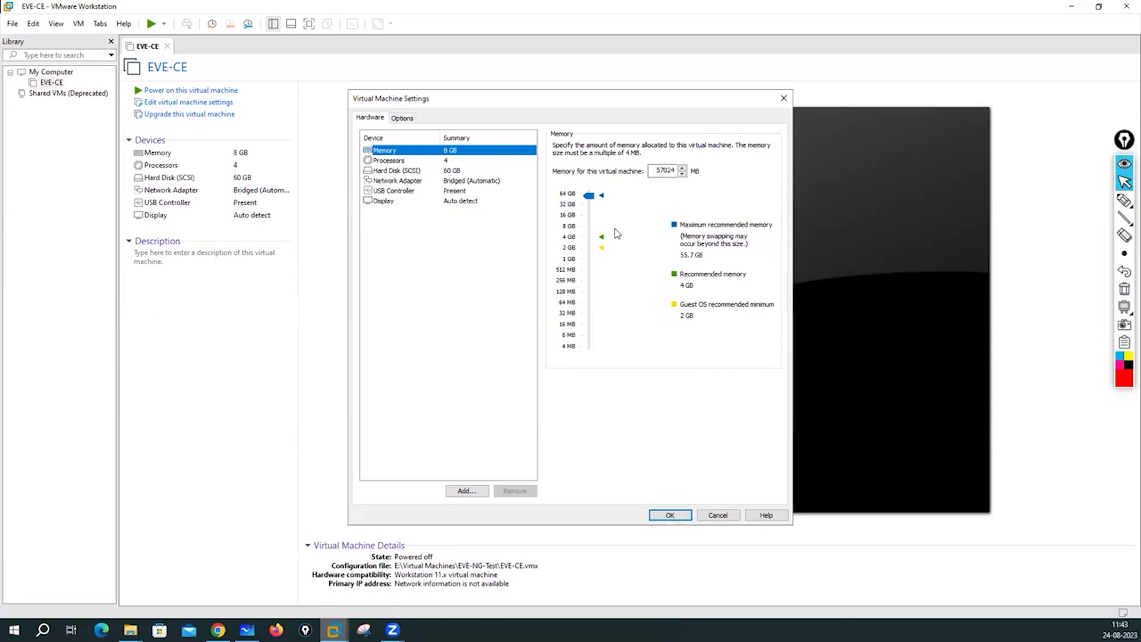
# Compute 1024 × 56 = 57344 in Calculator and enter 57344 MB as the VM's memory.
pyautogui.moveTo(218, 630)
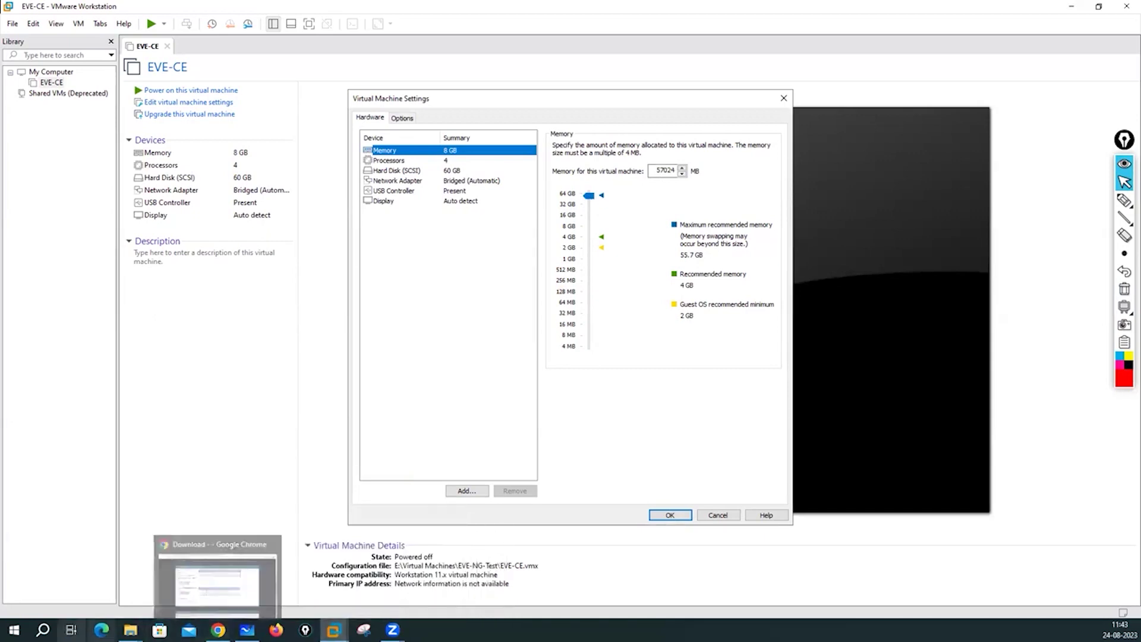
pyautogui.click(42, 630)
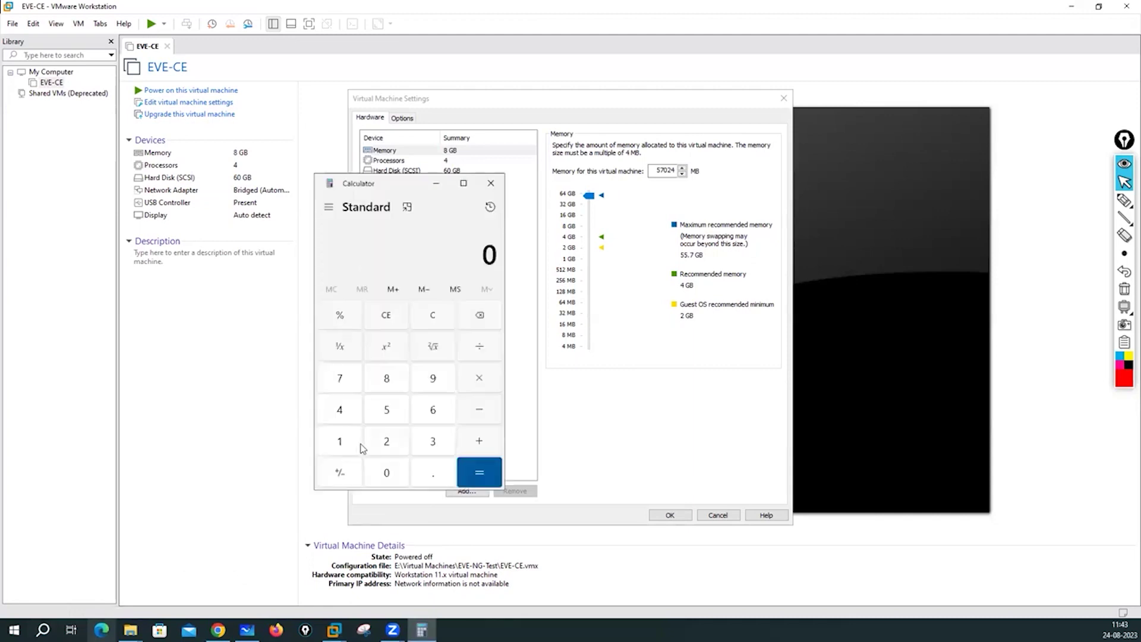
pyautogui.click(352, 449)
pyautogui.click(388, 474)
pyautogui.click(391, 447)
pyautogui.click(342, 413)
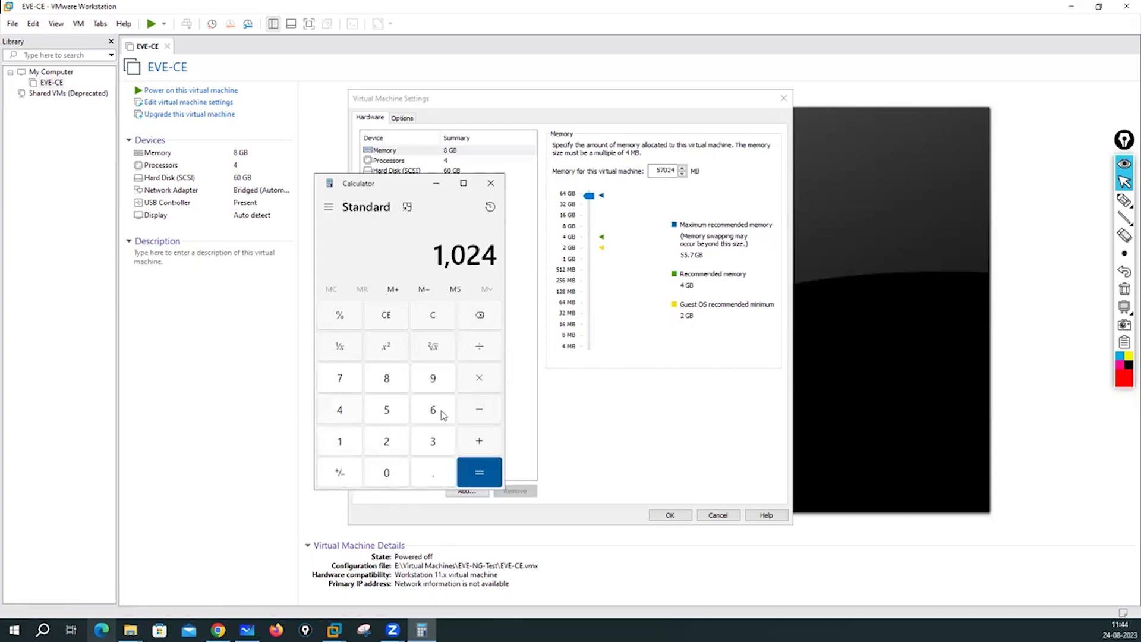
pyautogui.click(479, 379)
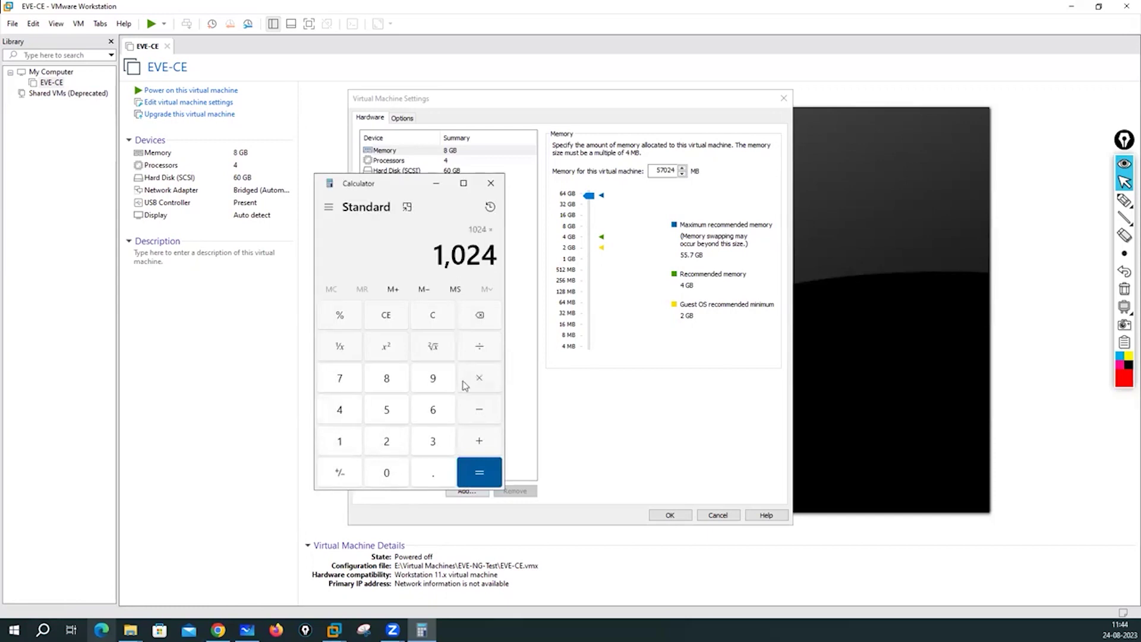
pyautogui.click(387, 414)
pyautogui.click(435, 410)
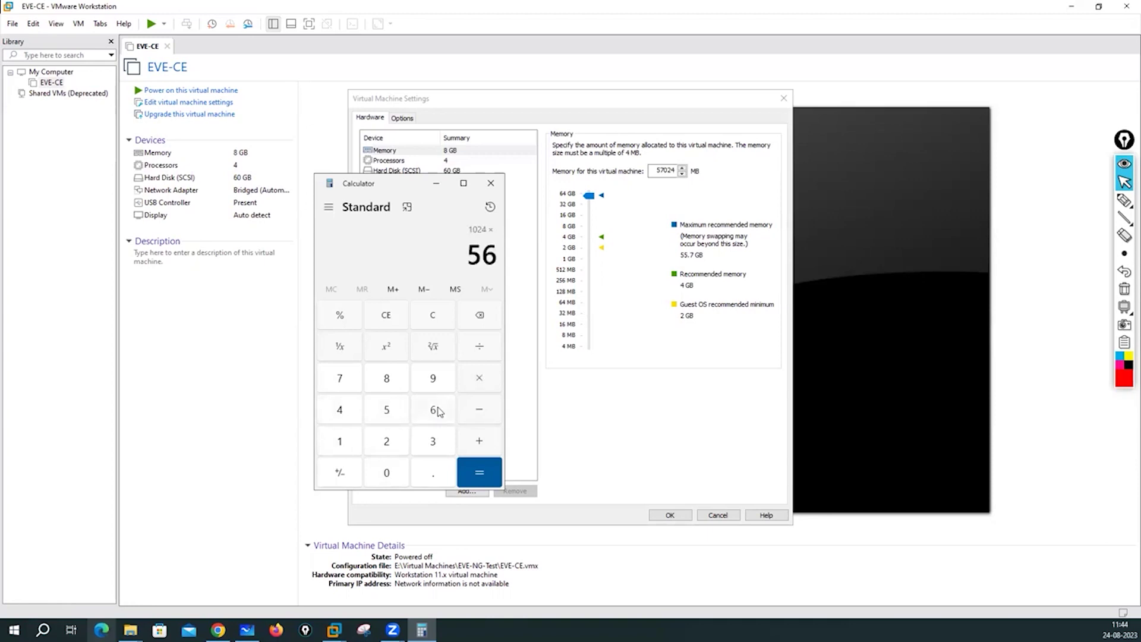
pyautogui.click(473, 479)
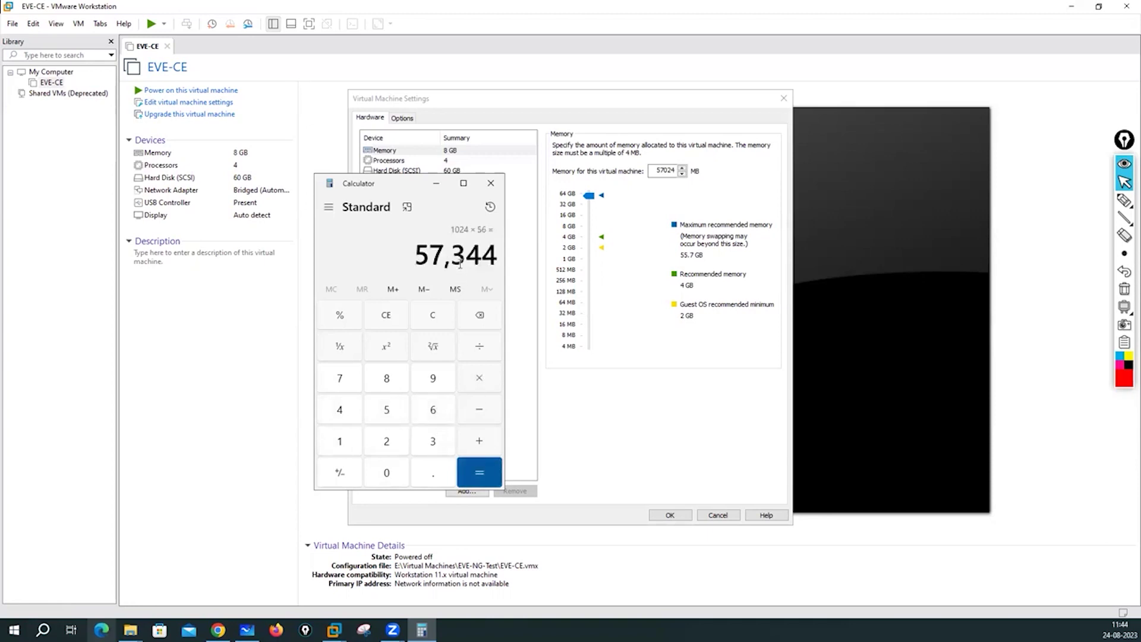
pyautogui.click(679, 171)
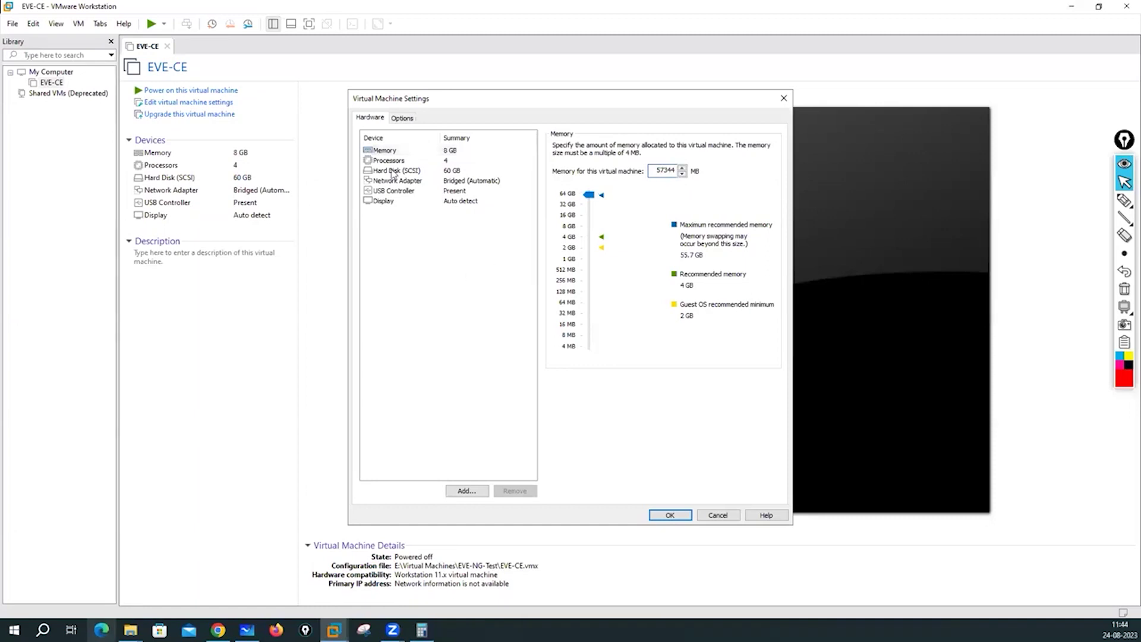
pyautogui.click(389, 161)
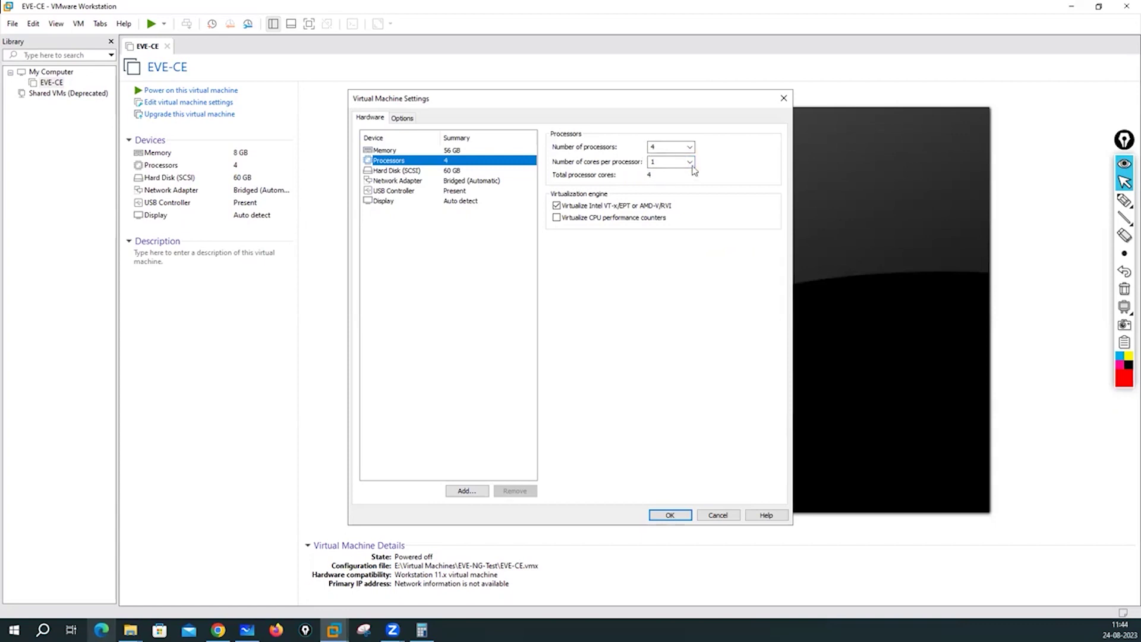
# Set EVE-CE to 4 processors with 1 core per processor, after briefly trying 2×2.
pyautogui.click(669, 147)
pyautogui.click(663, 165)
pyautogui.click(690, 163)
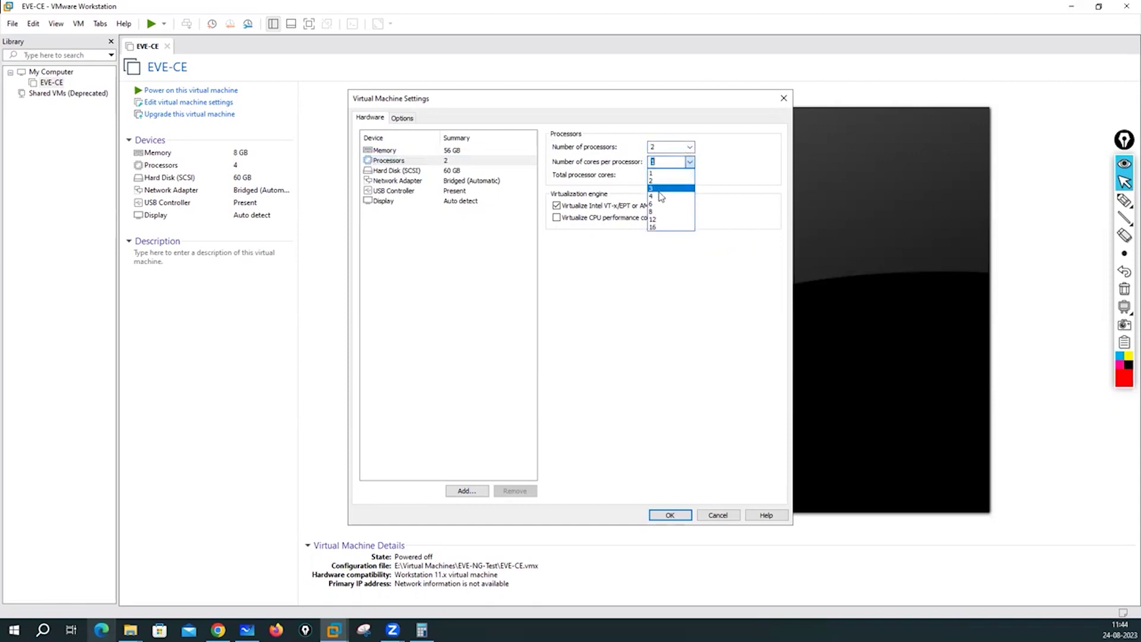
pyautogui.click(660, 171)
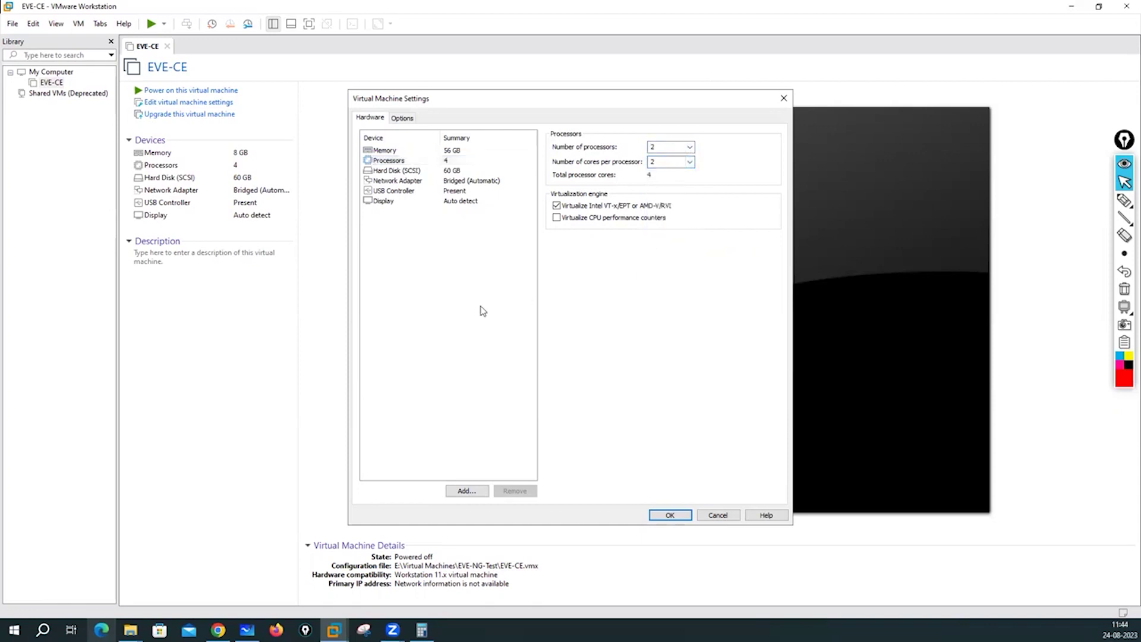
pyautogui.click(691, 147)
pyautogui.click(662, 174)
pyautogui.click(690, 161)
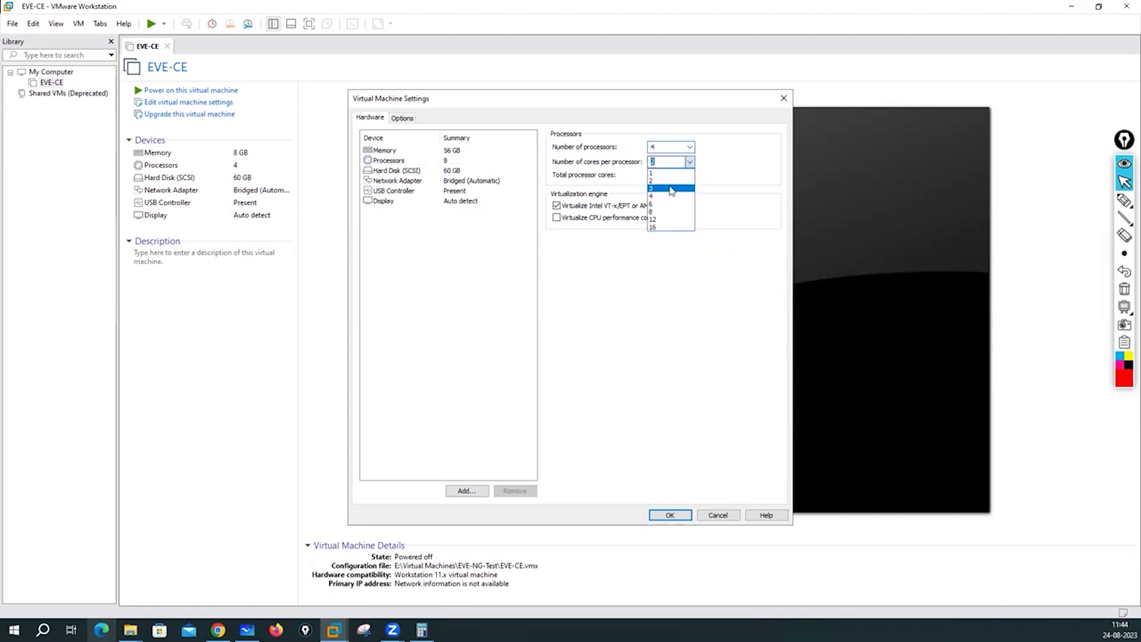
pyautogui.click(660, 172)
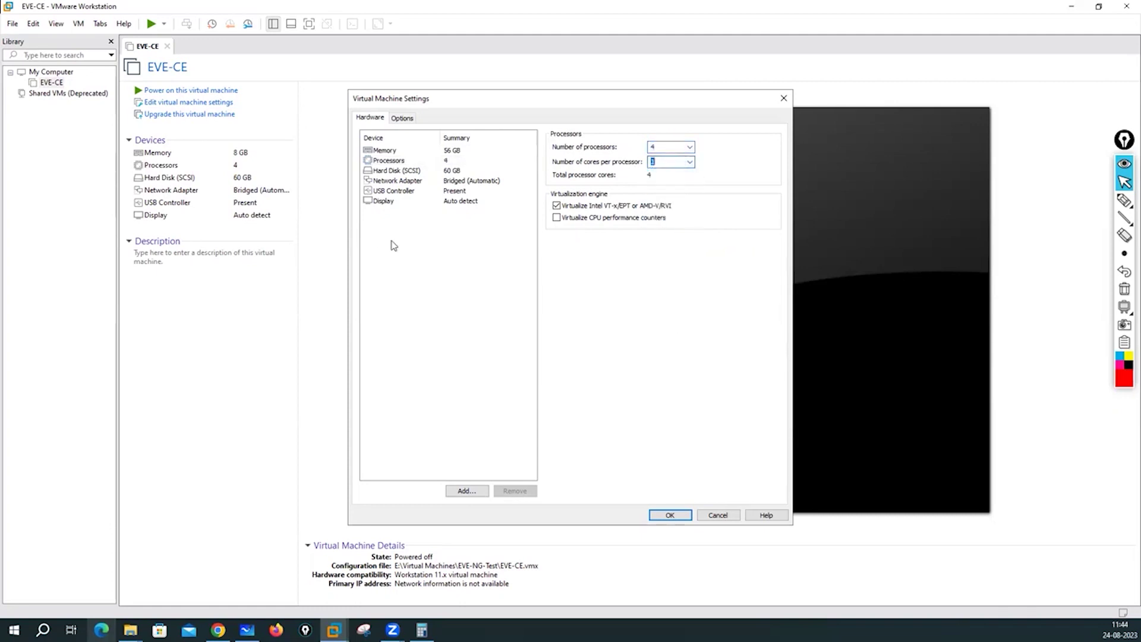
pyautogui.click(376, 171)
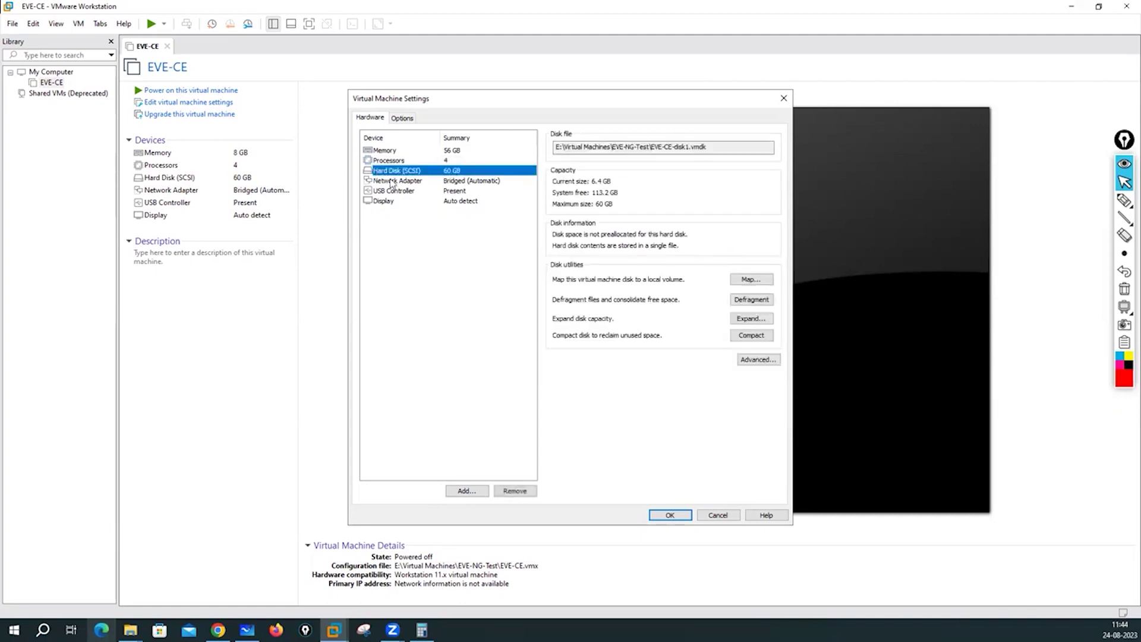
# Add a new 200 GB SCSI virtual disk stored as a single file.
pyautogui.click(466, 491)
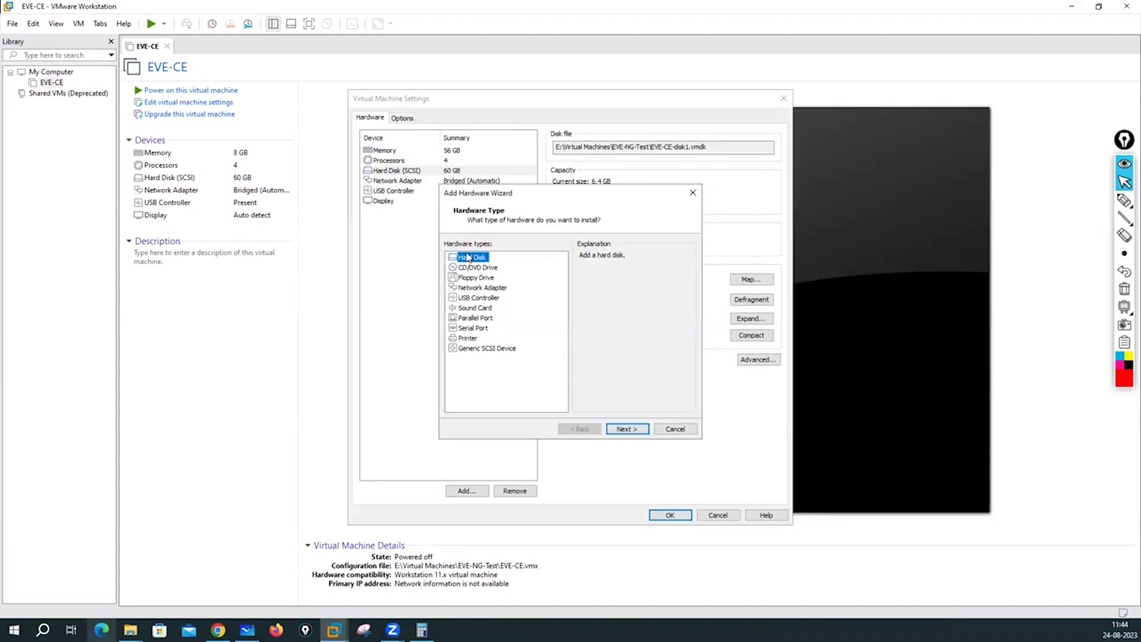
pyautogui.click(631, 433)
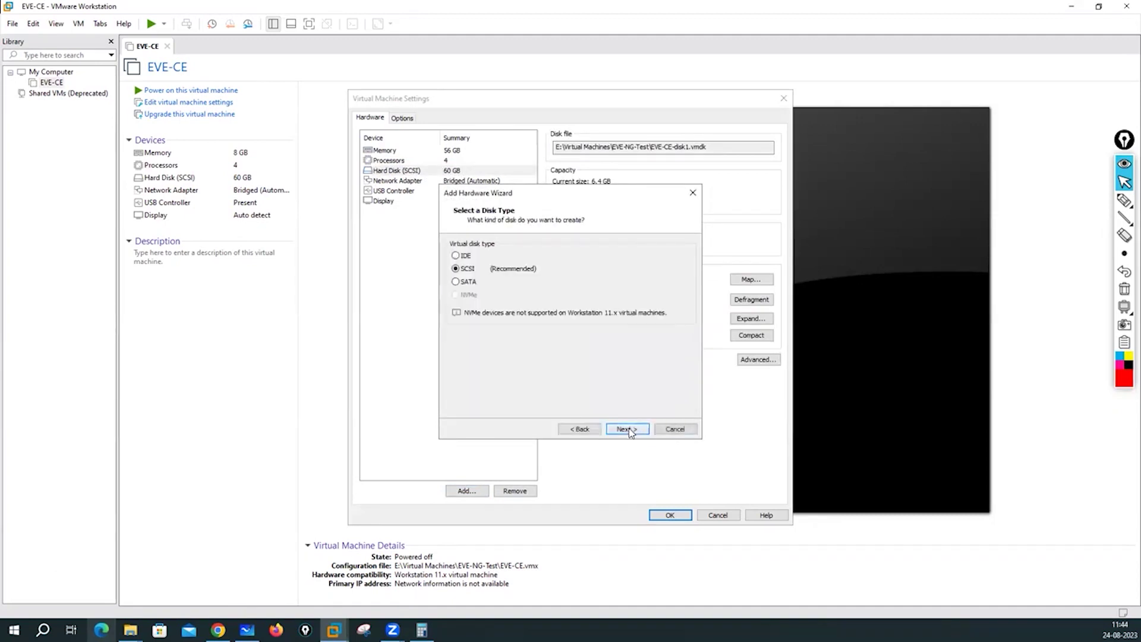
pyautogui.click(631, 432)
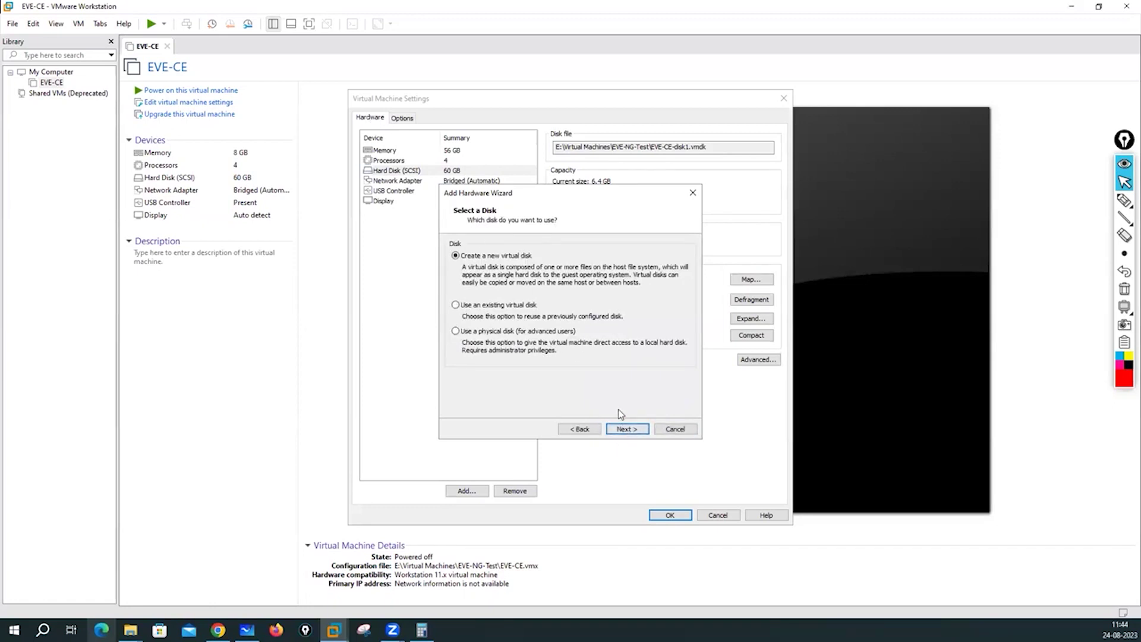
pyautogui.click(635, 427)
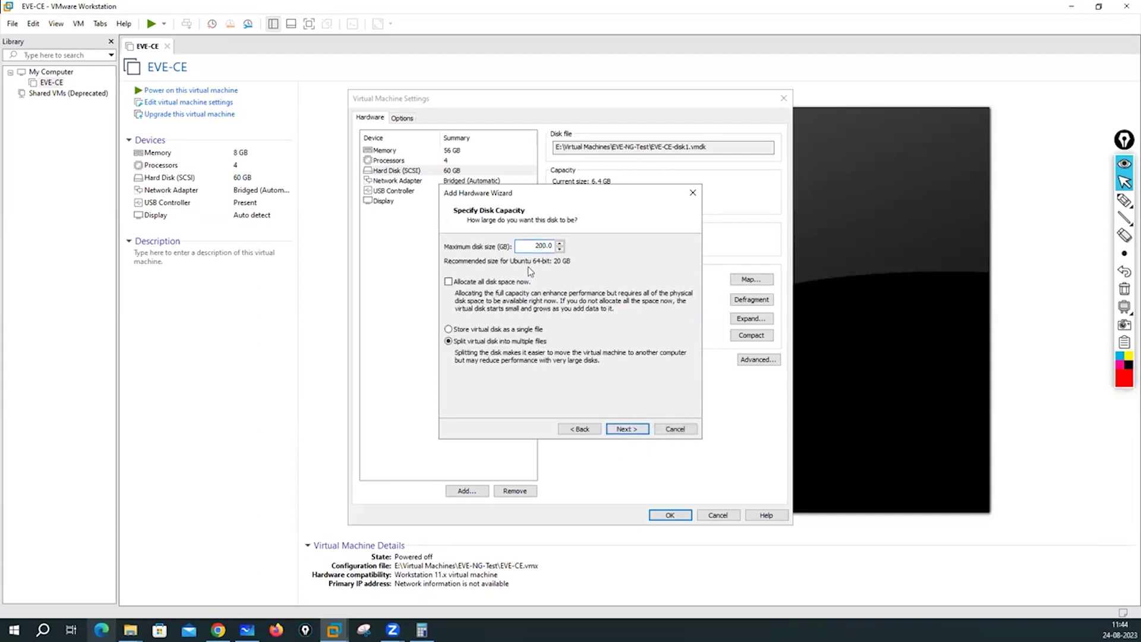
pyautogui.click(501, 330)
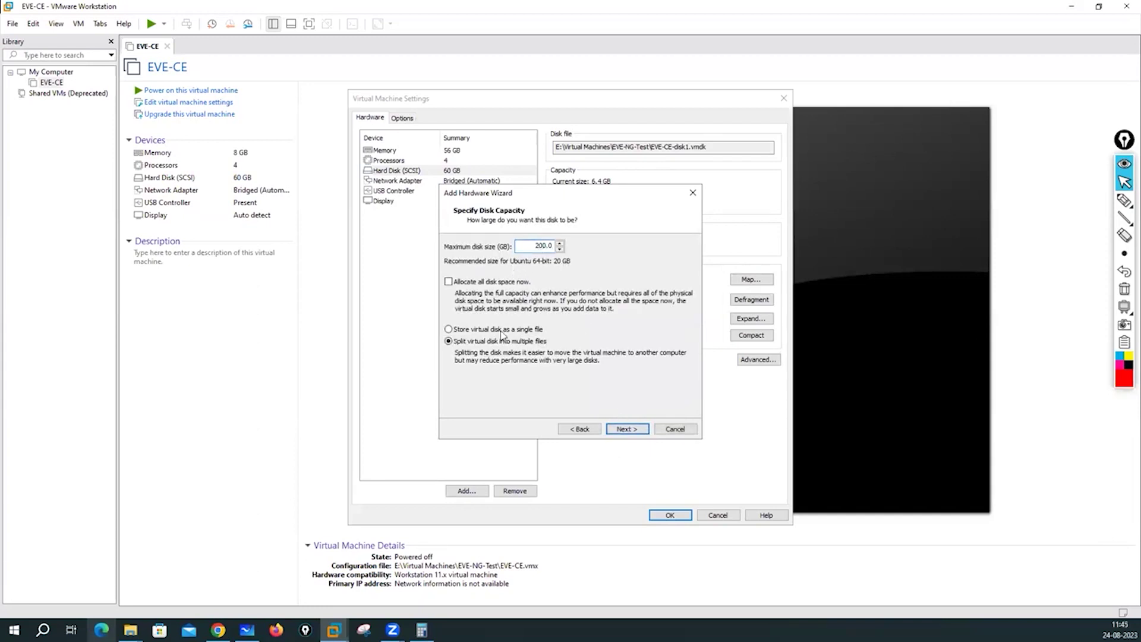
pyautogui.click(621, 427)
pyautogui.click(628, 430)
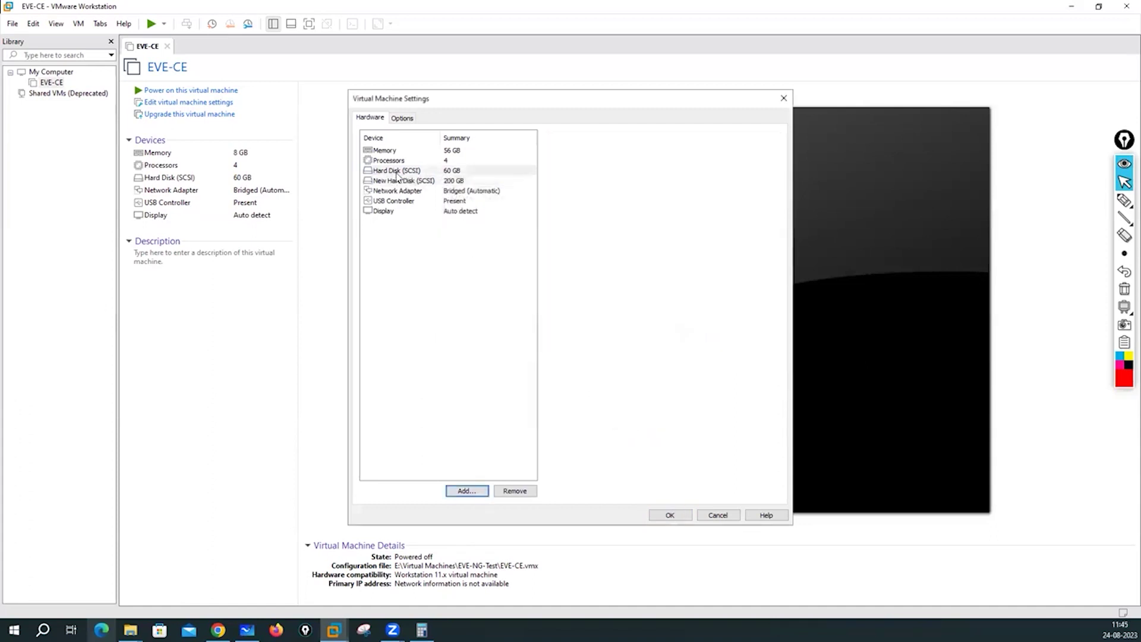
pyautogui.click(410, 182)
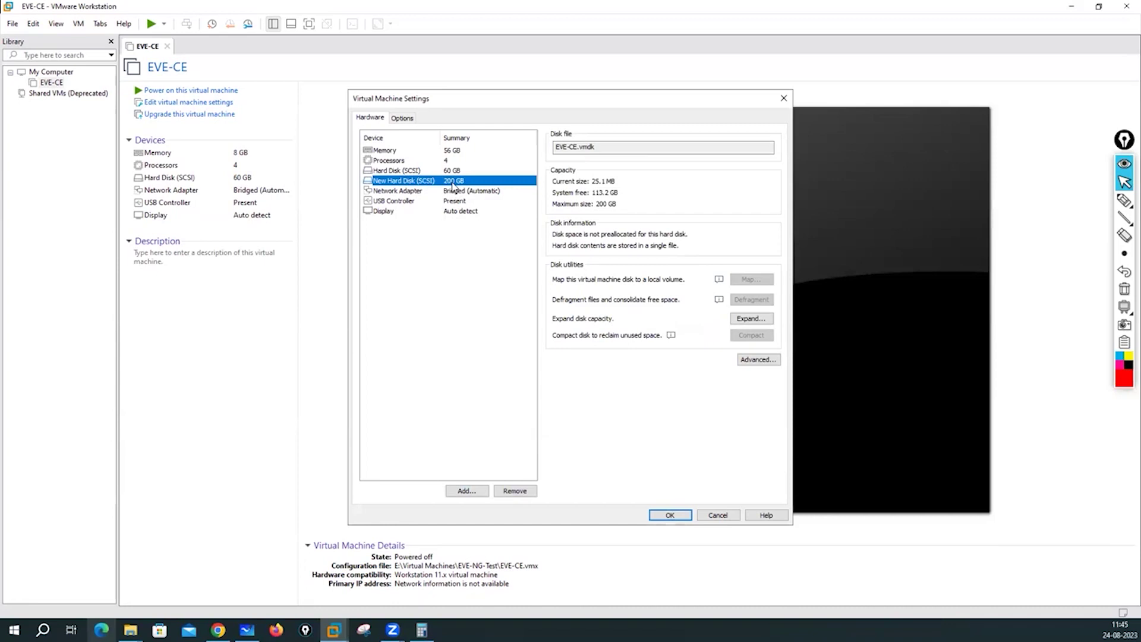
pyautogui.click(404, 193)
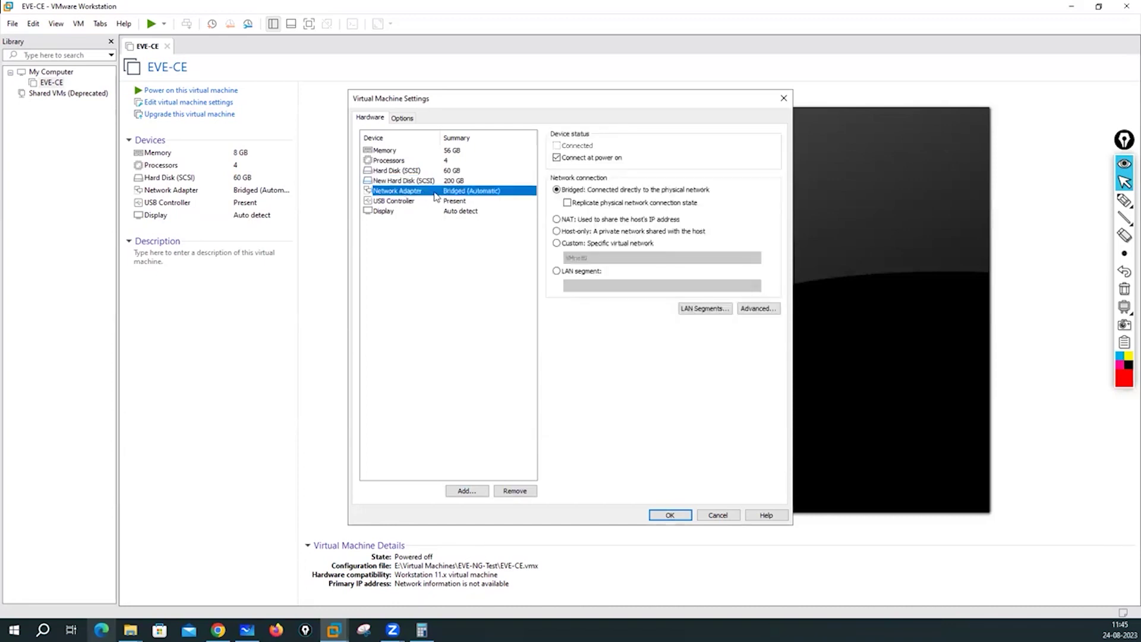
# Add Network Adapters 2 and 3 to EVE-CE.
pyautogui.click(461, 491)
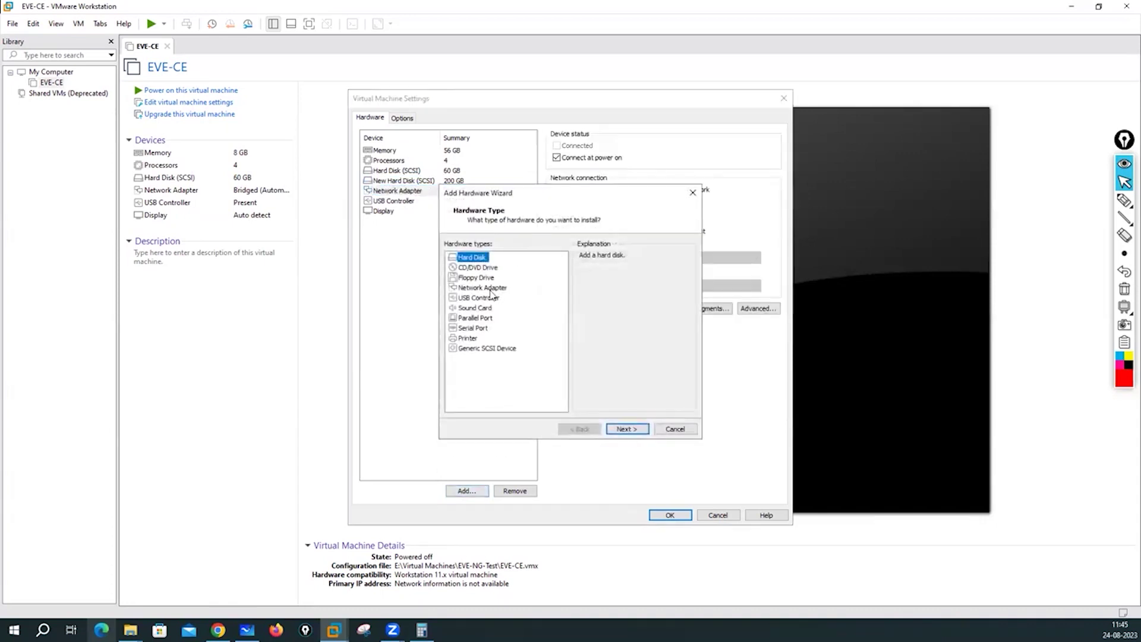
pyautogui.click(486, 288)
pyautogui.click(626, 429)
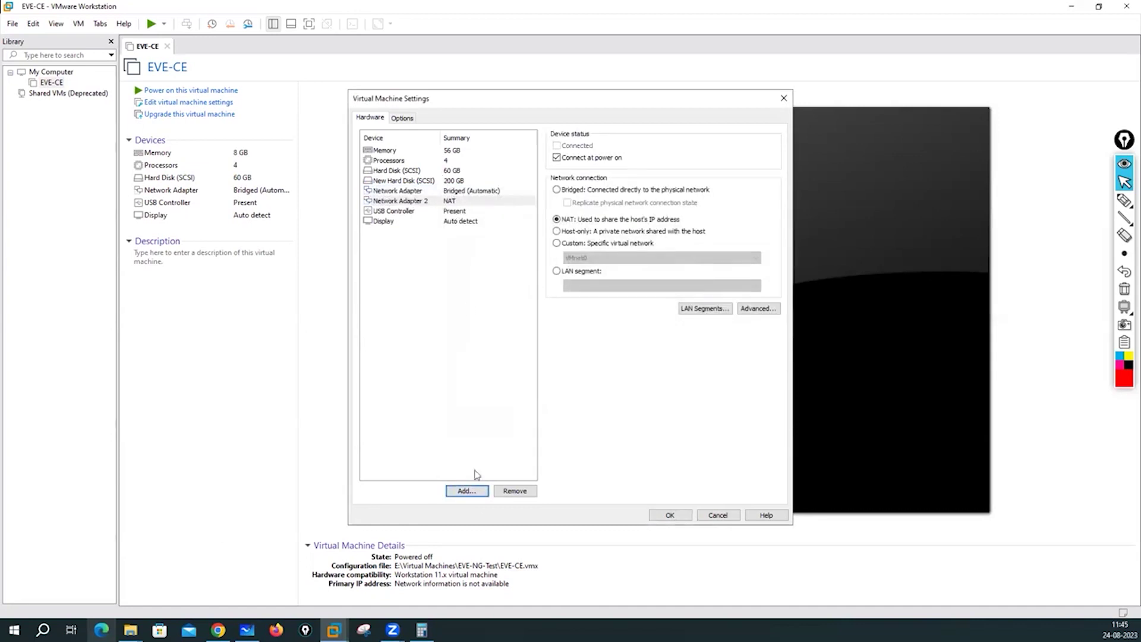
pyautogui.click(460, 495)
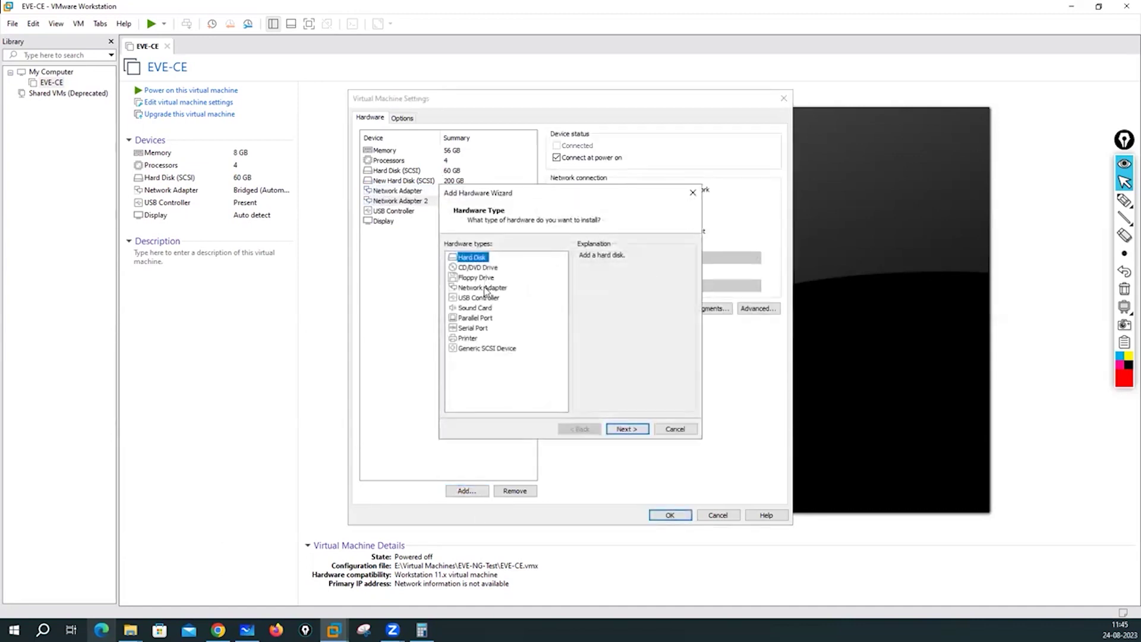
pyautogui.click(484, 287)
pyautogui.click(627, 428)
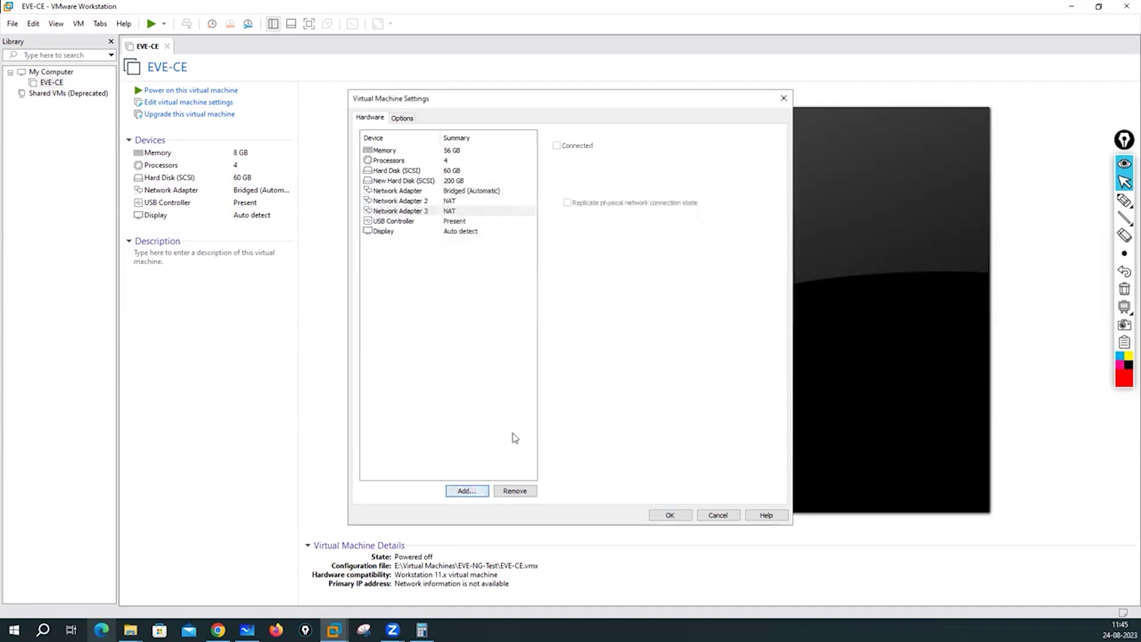
# Add Network Adapters 4 and 5, then switch the first adapter to NAT.
pyautogui.click(468, 491)
pyautogui.click(483, 287)
pyautogui.click(622, 434)
pyautogui.click(468, 491)
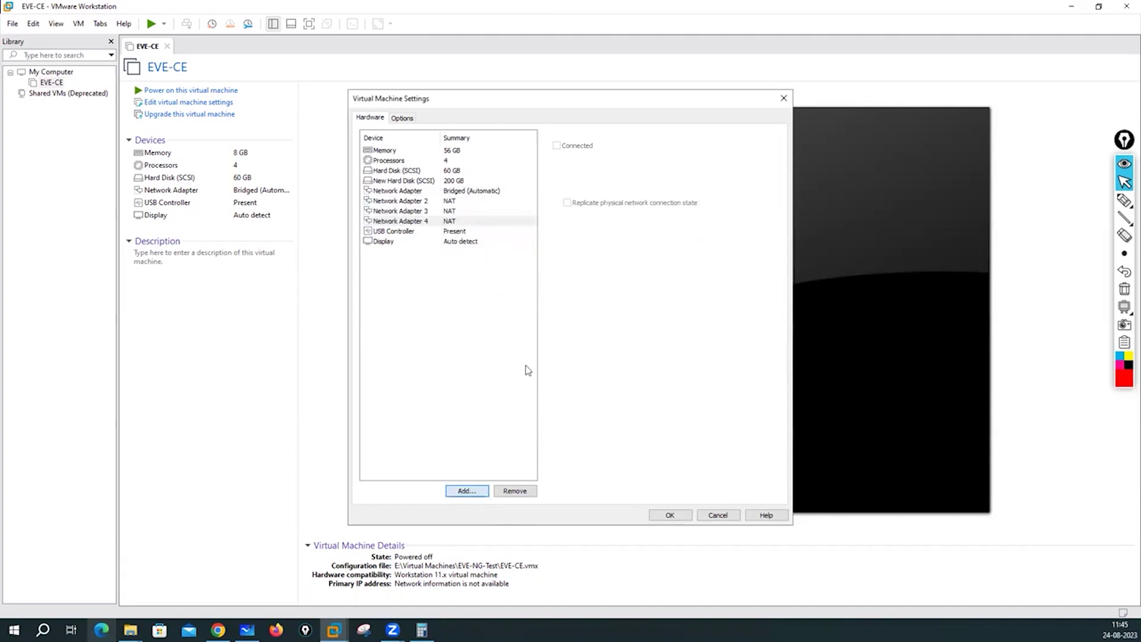
pyautogui.click(483, 287)
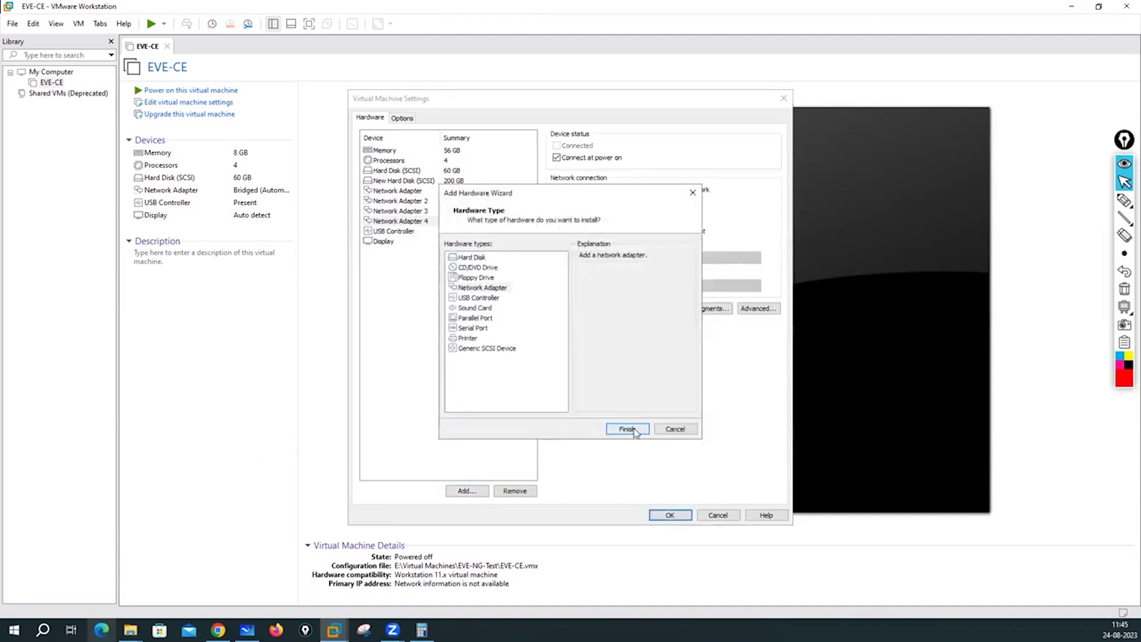
pyautogui.click(627, 429)
pyautogui.click(441, 191)
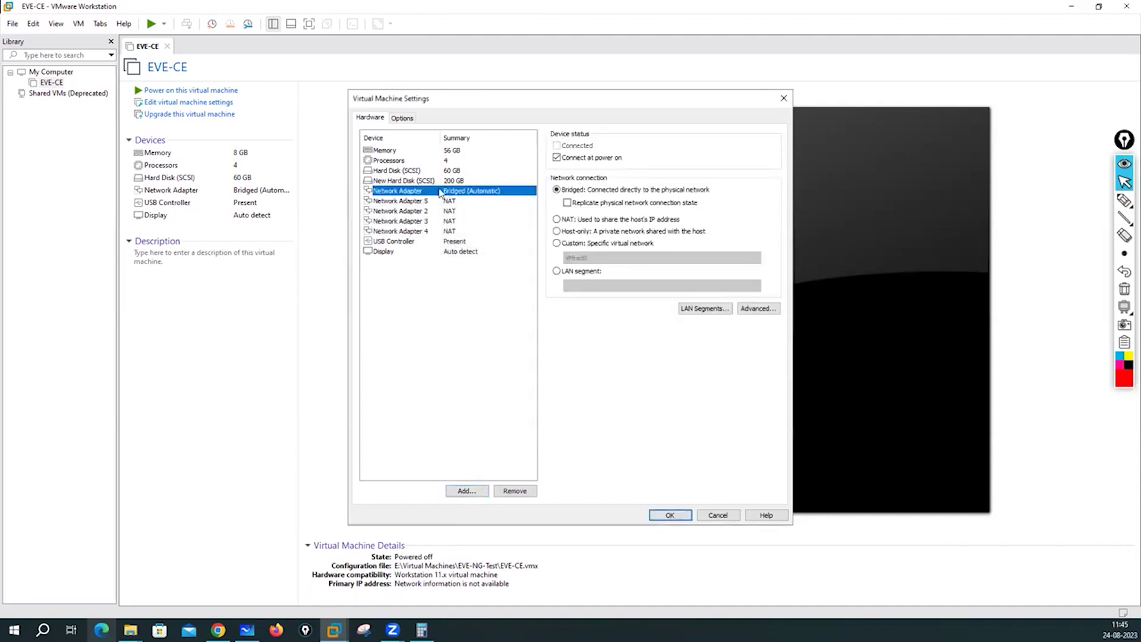
pyautogui.click(556, 219)
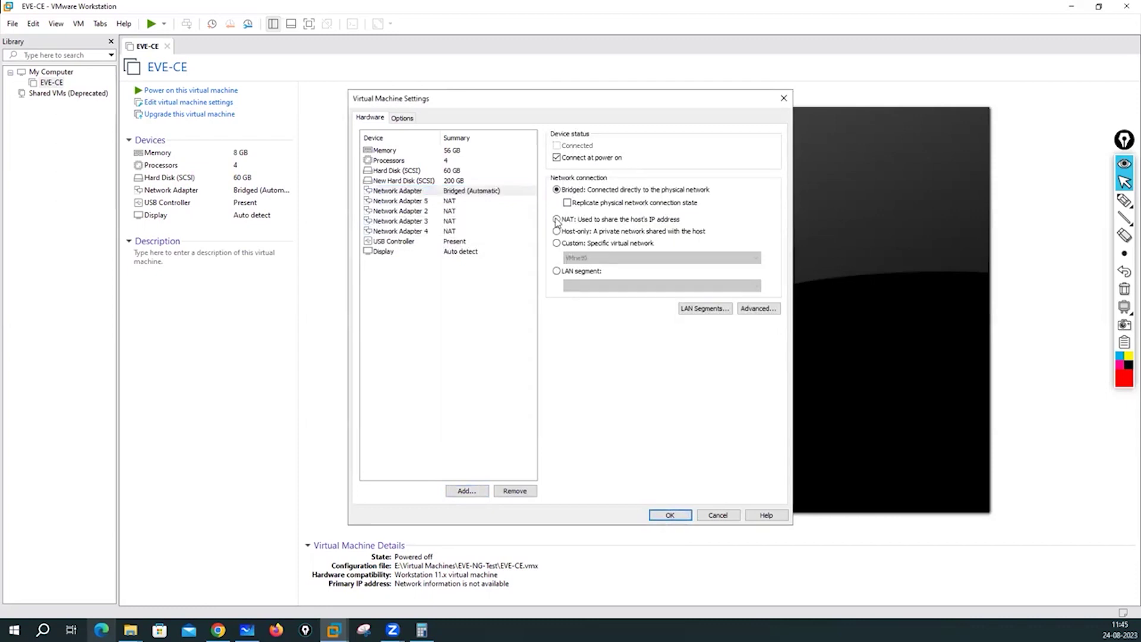
# Set Network Adapter 5 to Bridged and Network Adapter 2 to VMnet1 (Host-only).
pyautogui.click(441, 202)
pyautogui.click(557, 190)
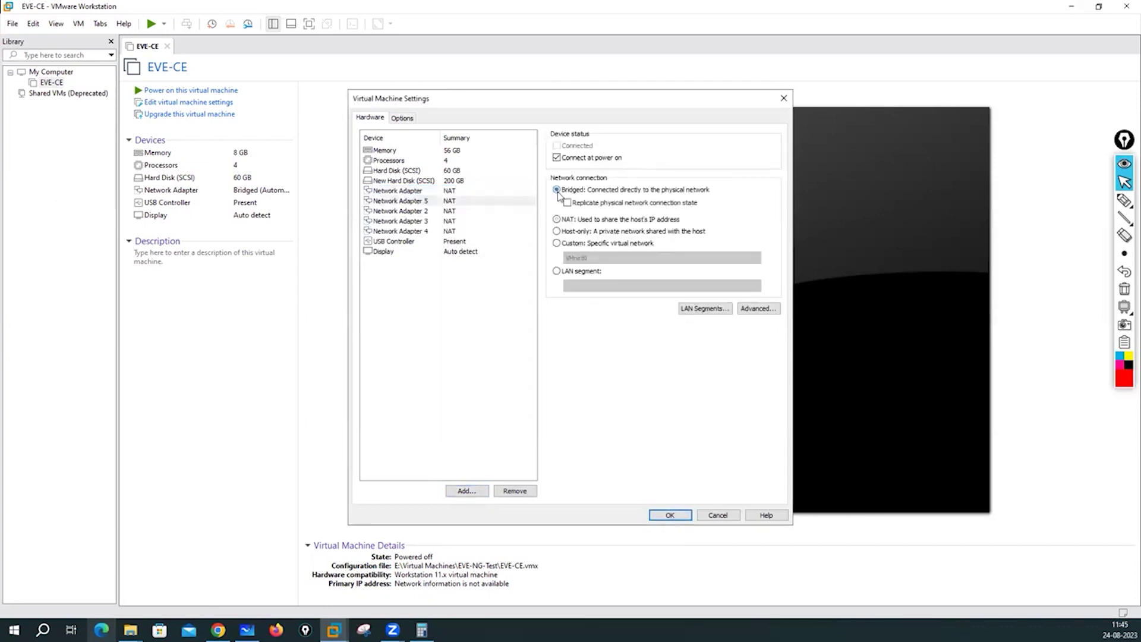
pyautogui.click(448, 212)
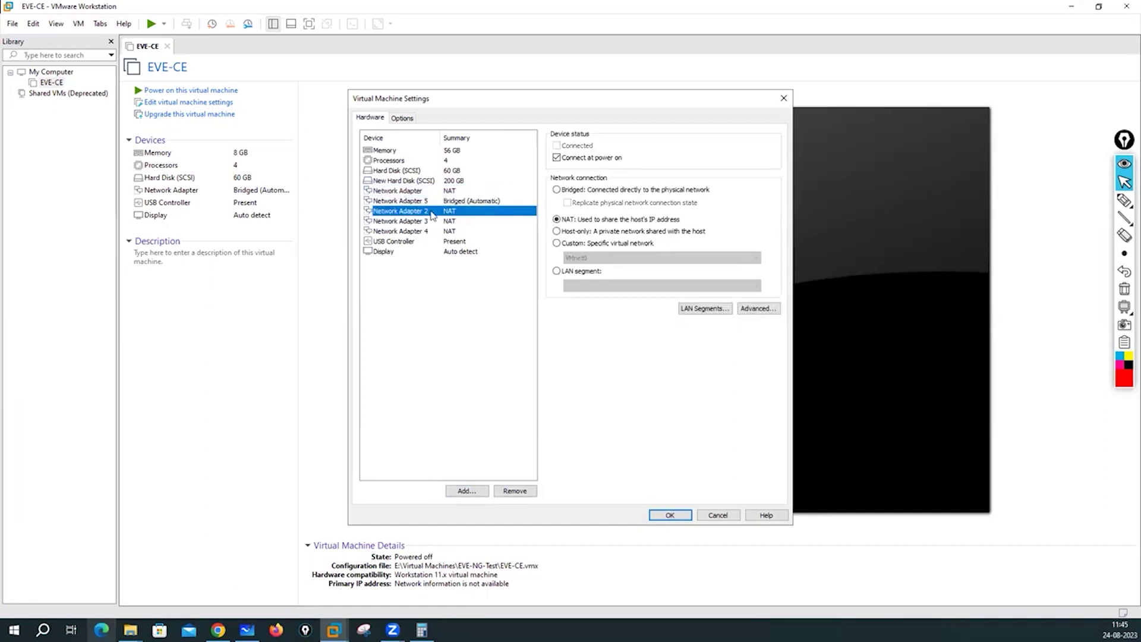
pyautogui.click(556, 244)
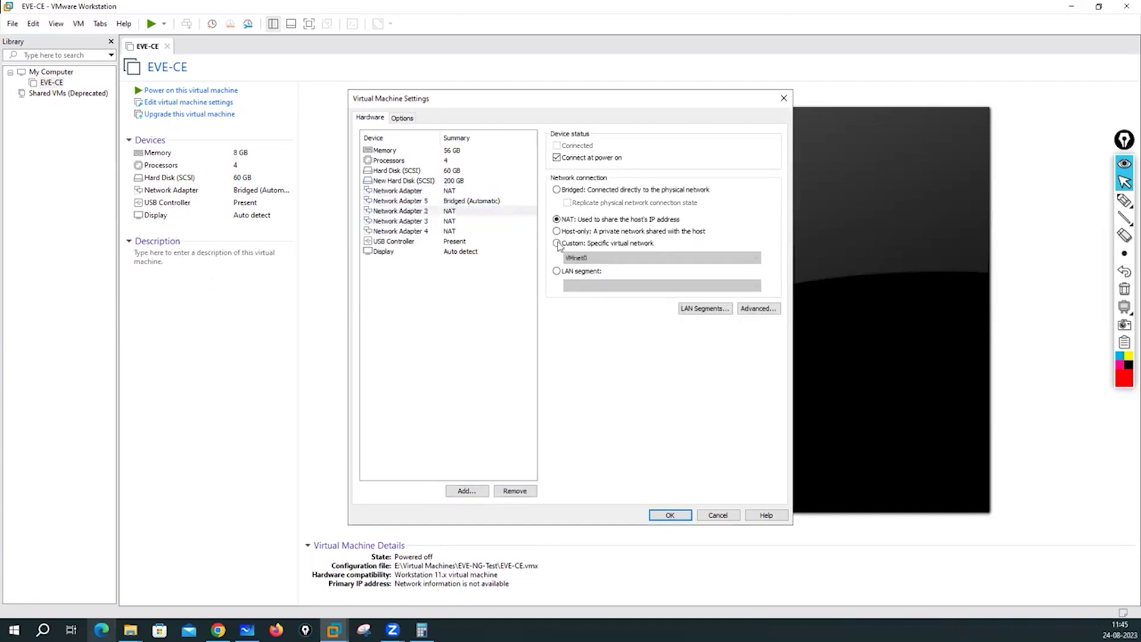
pyautogui.click(581, 259)
pyautogui.click(586, 274)
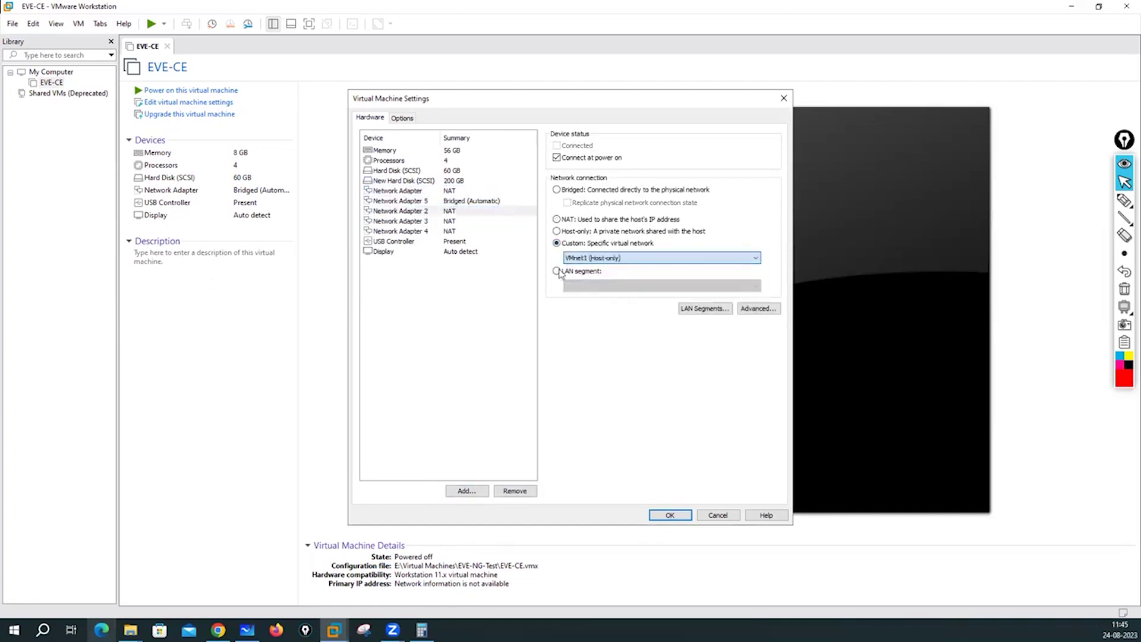
# Connect Network Adapters 3 and 4 to VMnet2 and VMnet3 (Host-only).
pyautogui.click(411, 220)
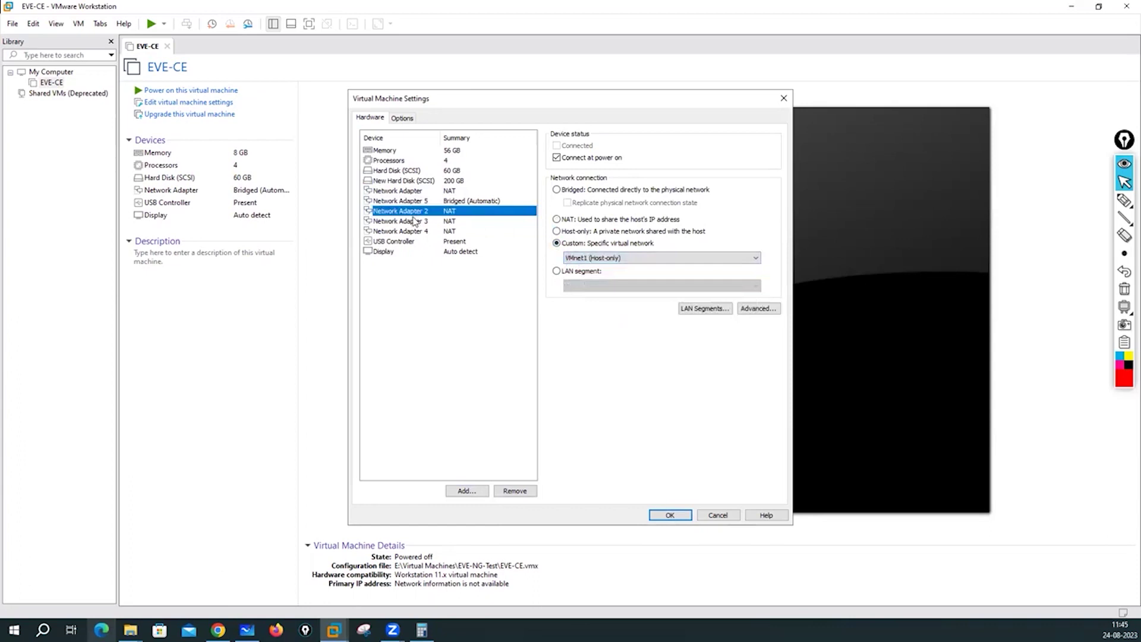
pyautogui.click(556, 243)
pyautogui.click(588, 258)
pyautogui.click(592, 289)
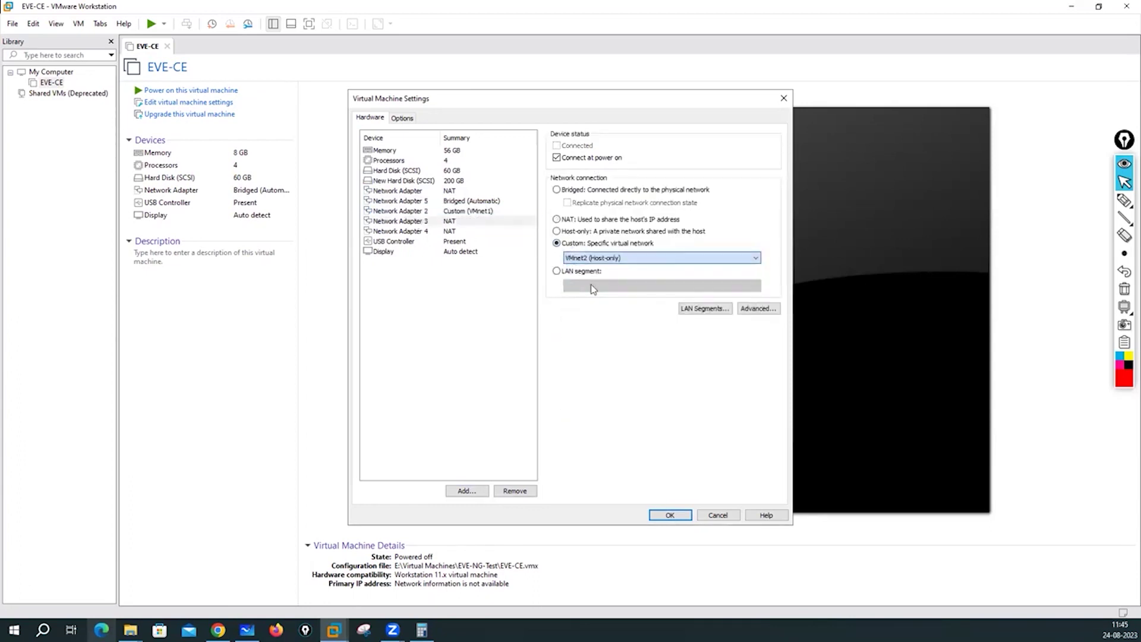
pyautogui.click(423, 231)
pyautogui.click(556, 243)
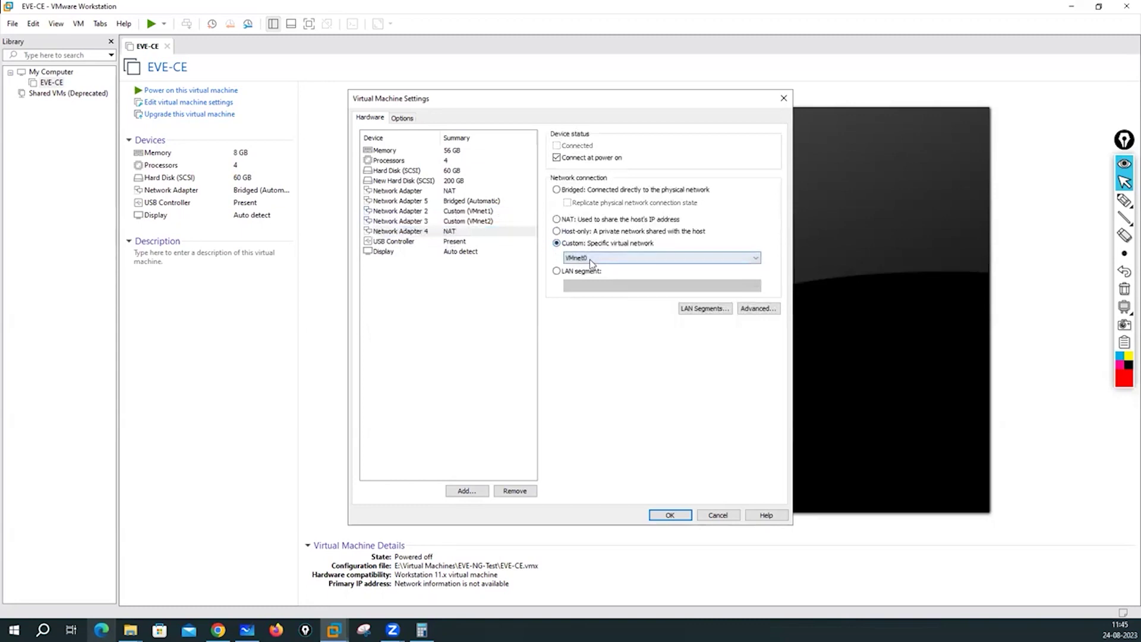
pyautogui.click(590, 258)
pyautogui.click(594, 292)
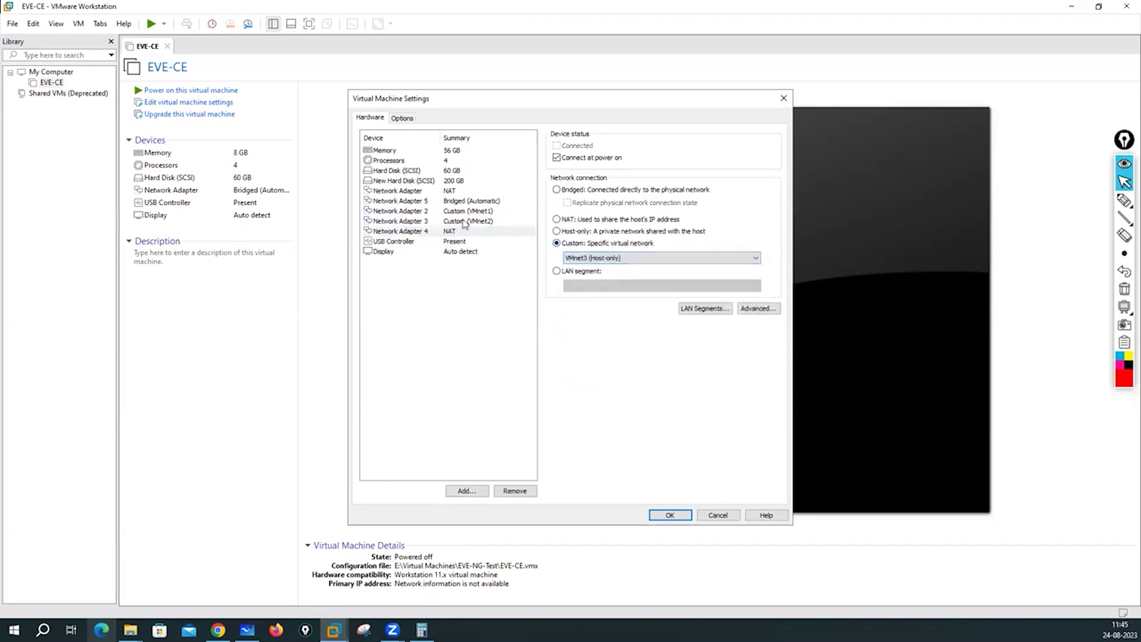
# Review all five network adapters' settings and save them with OK.
pyautogui.click(463, 212)
pyautogui.click(454, 191)
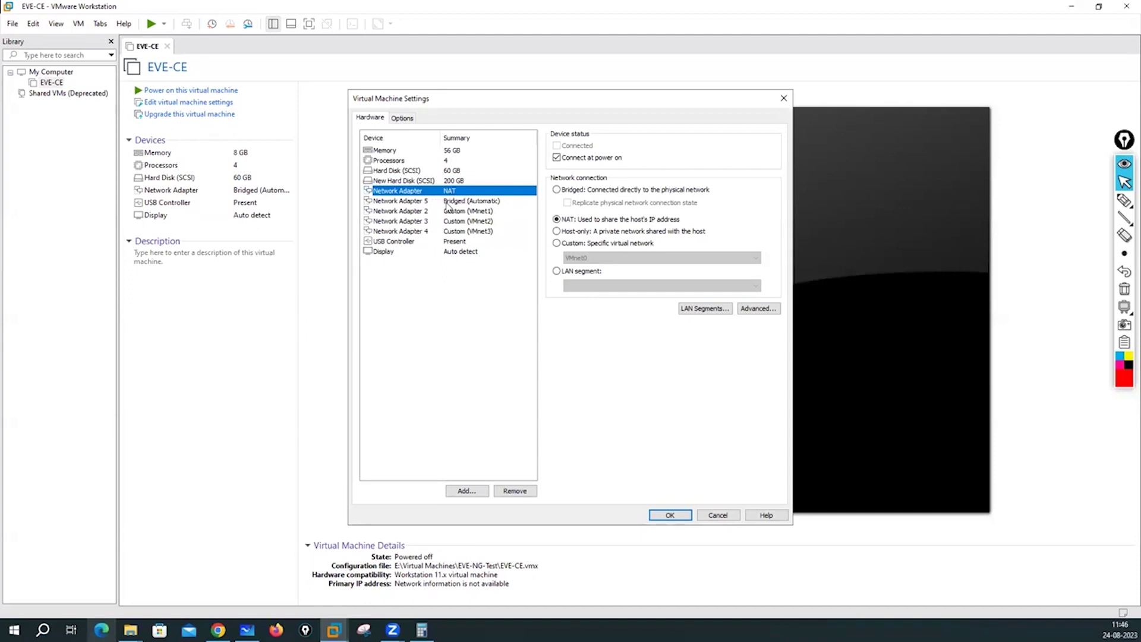
pyautogui.click(446, 203)
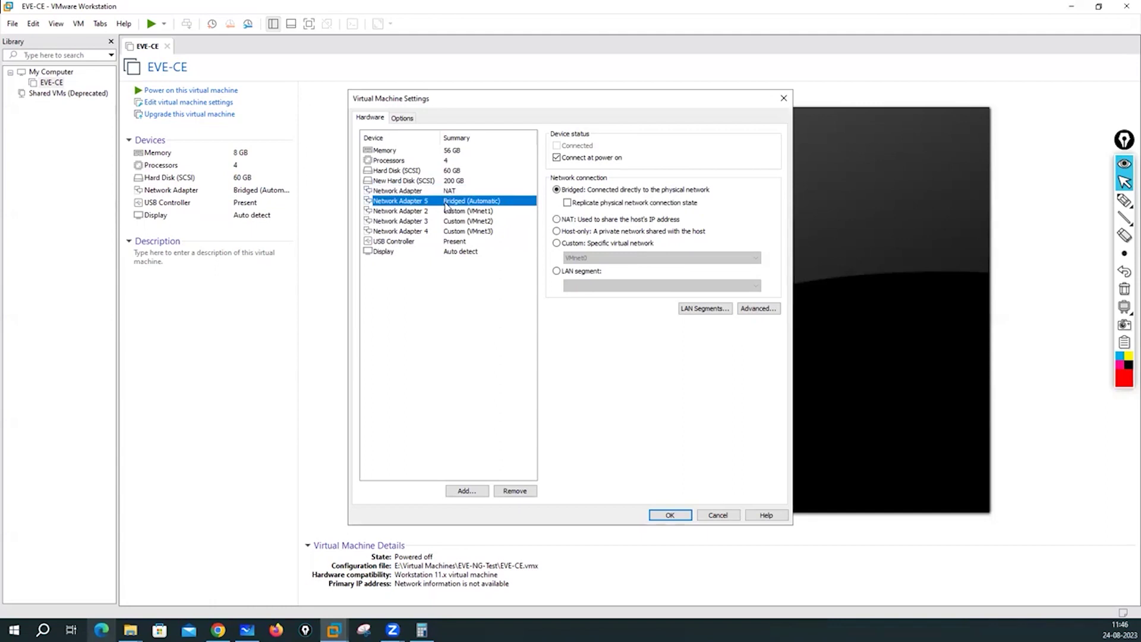
pyautogui.click(459, 214)
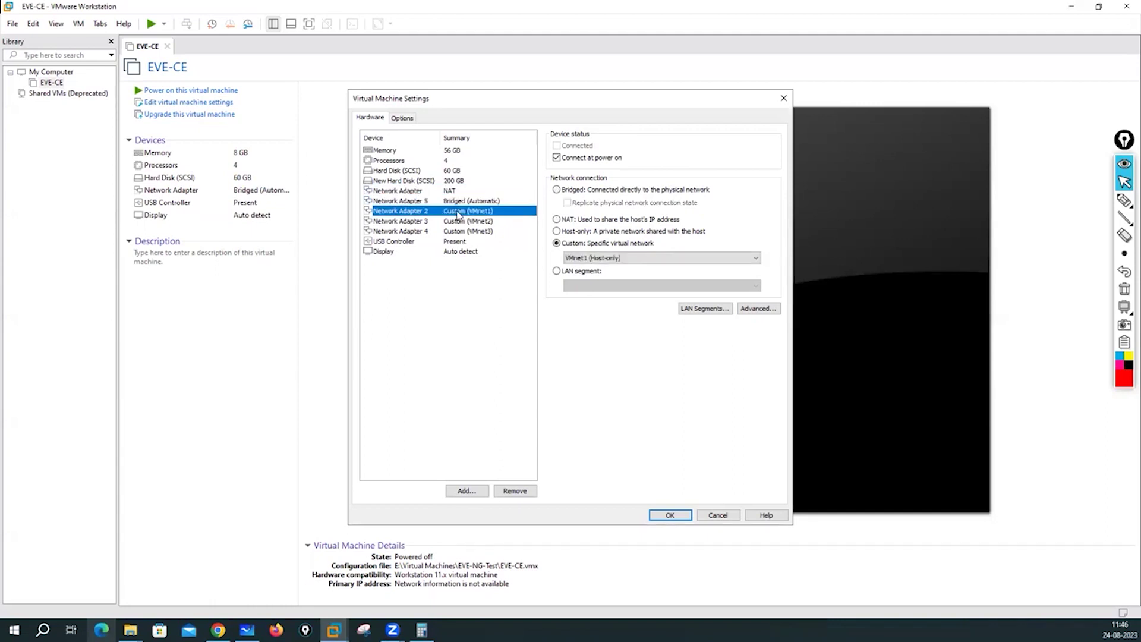
pyautogui.click(475, 222)
pyautogui.click(476, 233)
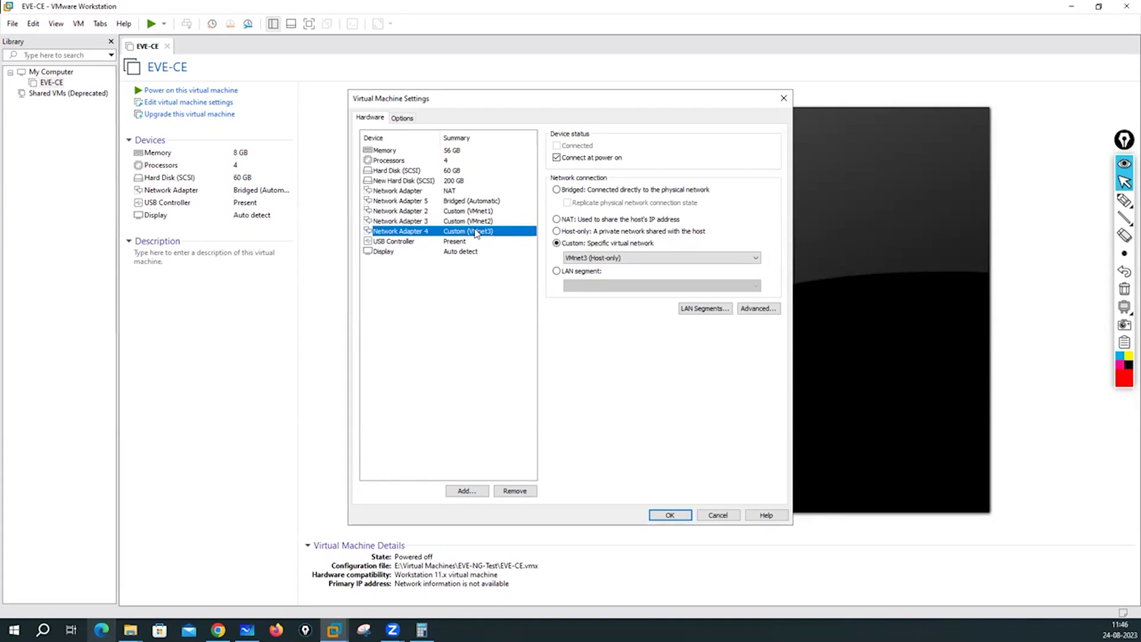
pyautogui.click(456, 191)
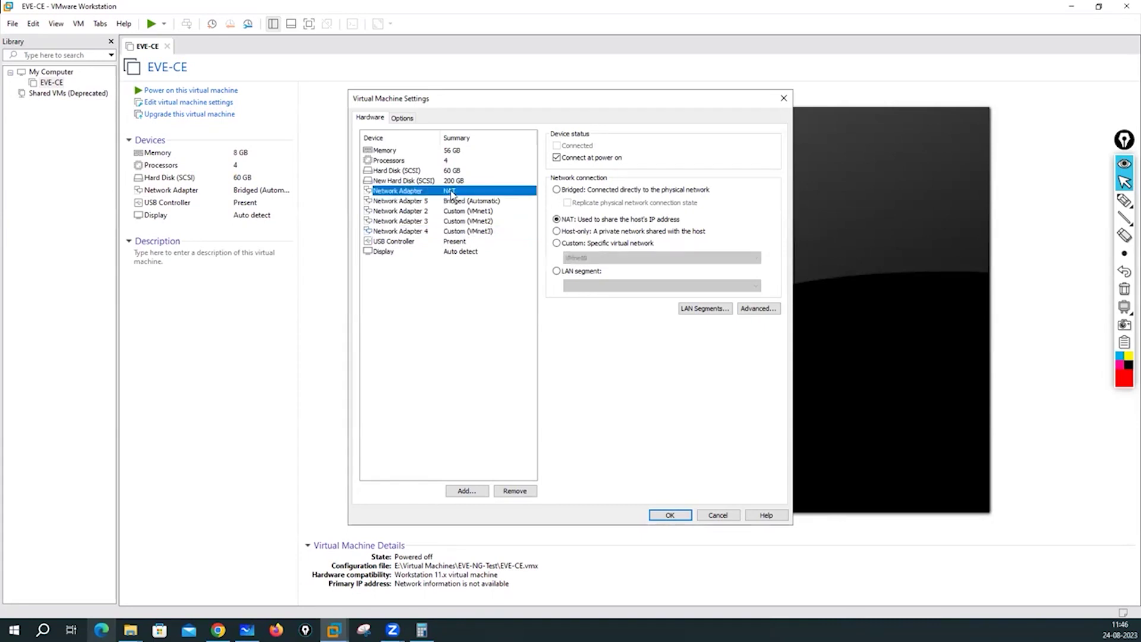
pyautogui.click(455, 202)
pyautogui.click(453, 211)
pyautogui.click(456, 230)
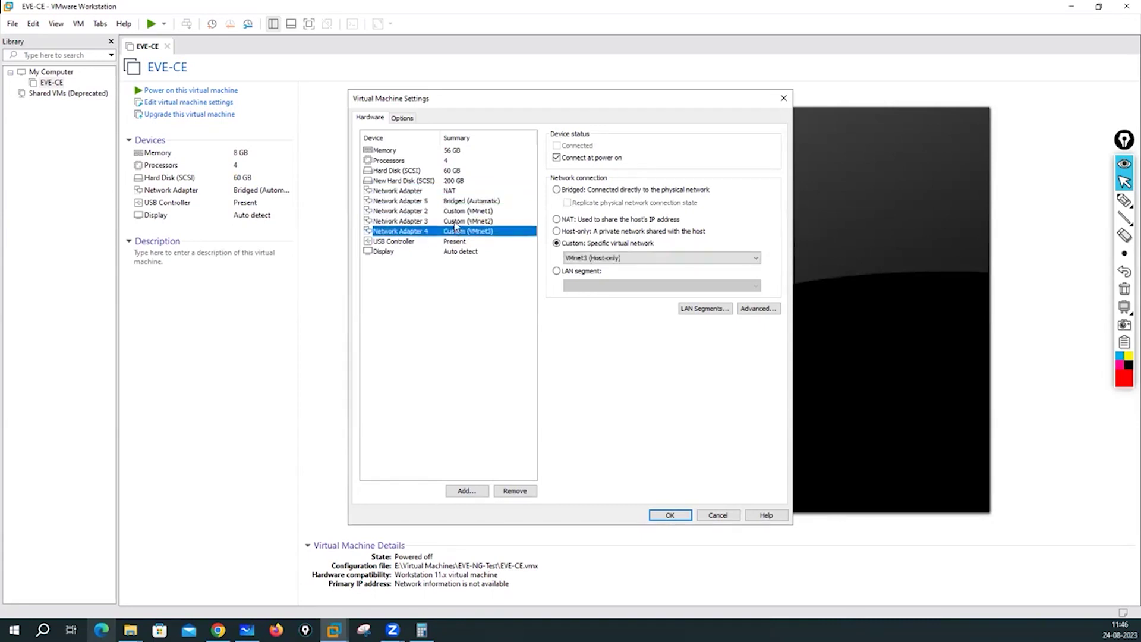
pyautogui.click(456, 223)
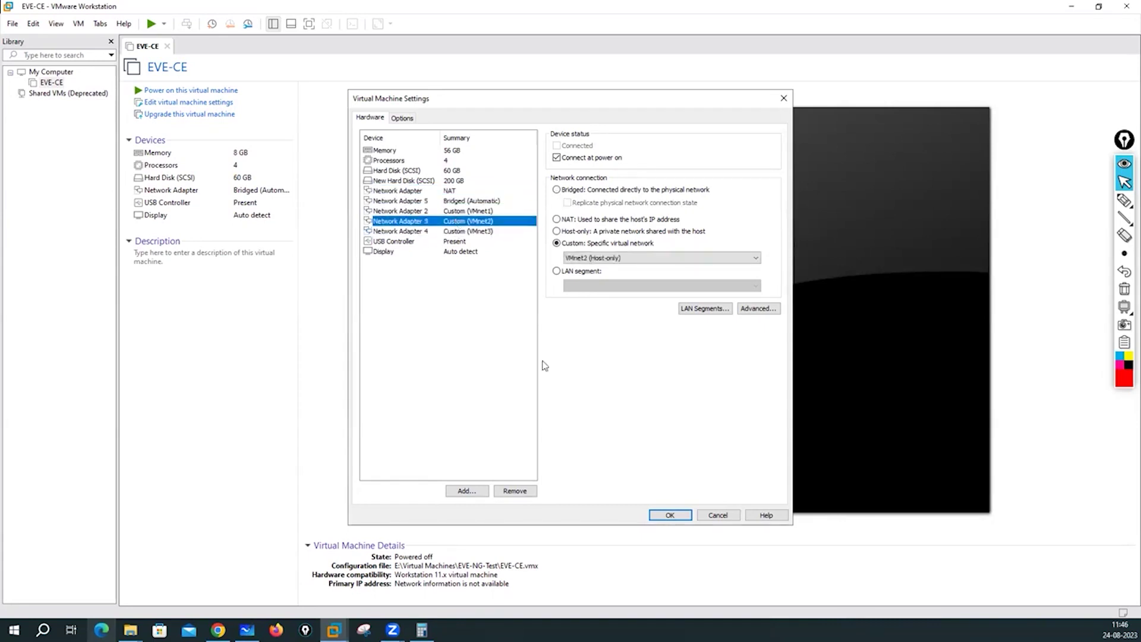
pyautogui.click(668, 515)
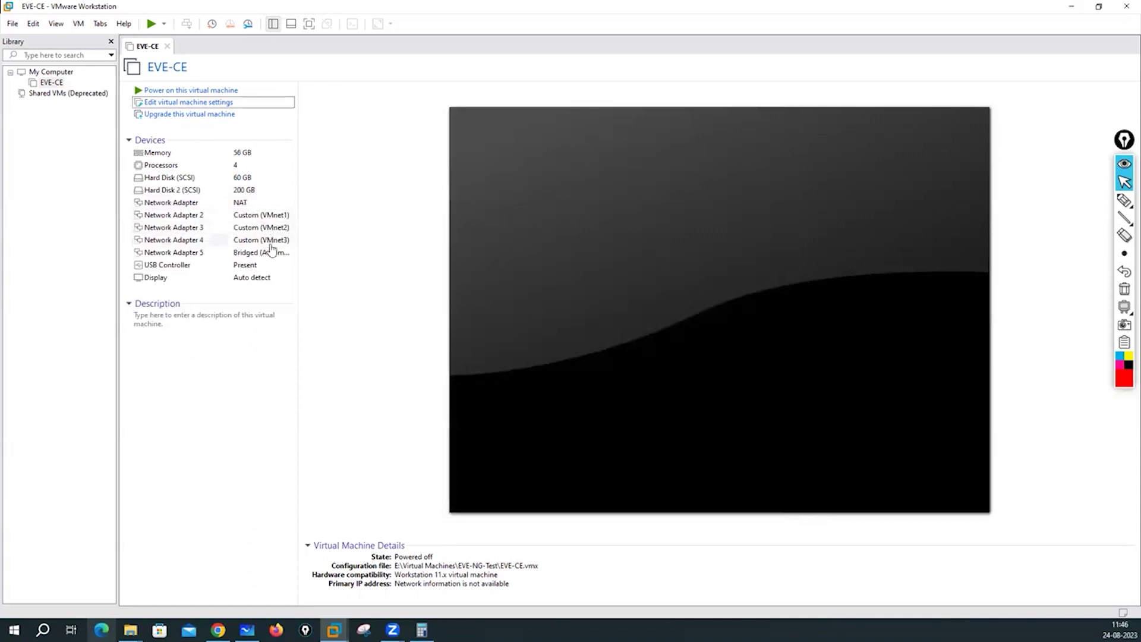
# Reopen EVE-CE's settings and switch Network Adapter 2 to Bridged.
pyautogui.click(188, 103)
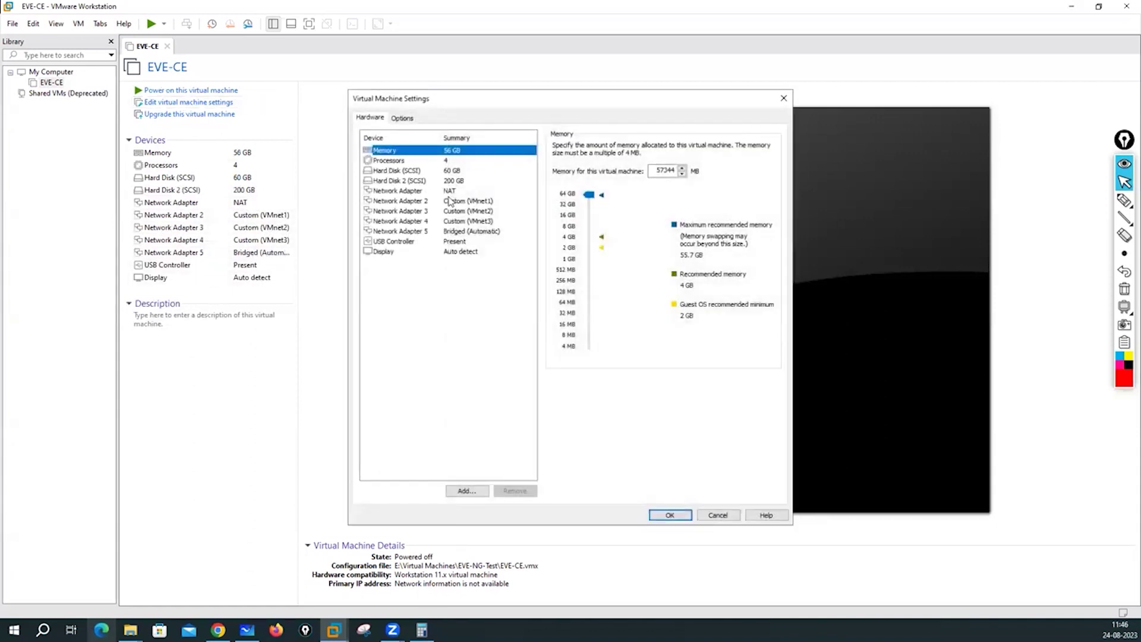
pyautogui.click(446, 191)
pyautogui.click(452, 201)
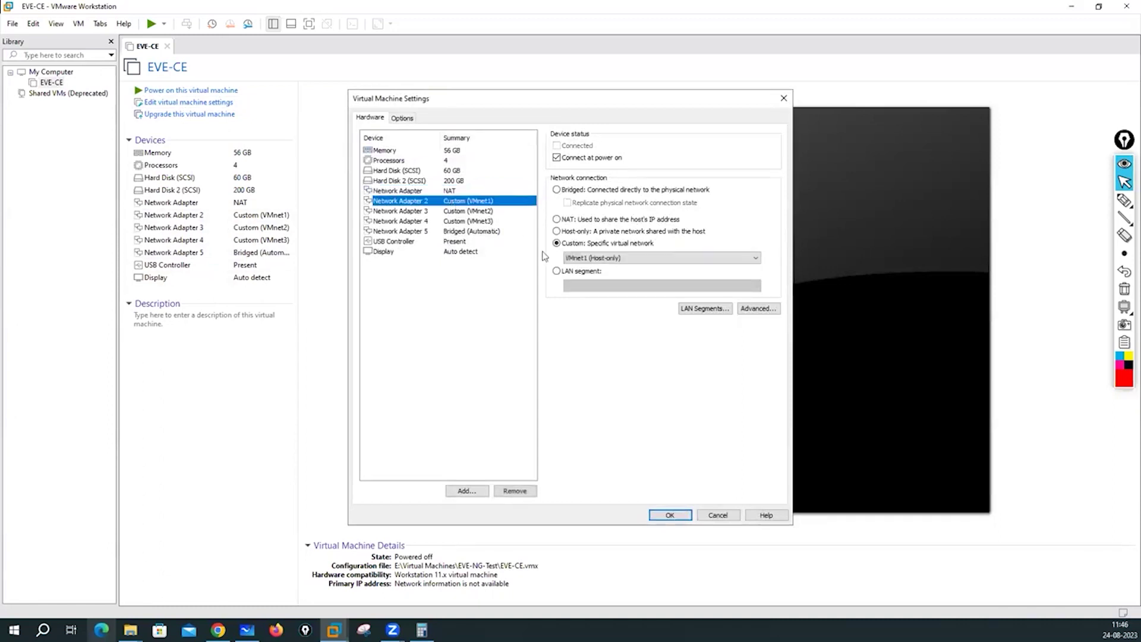
pyautogui.click(590, 259)
pyautogui.click(562, 199)
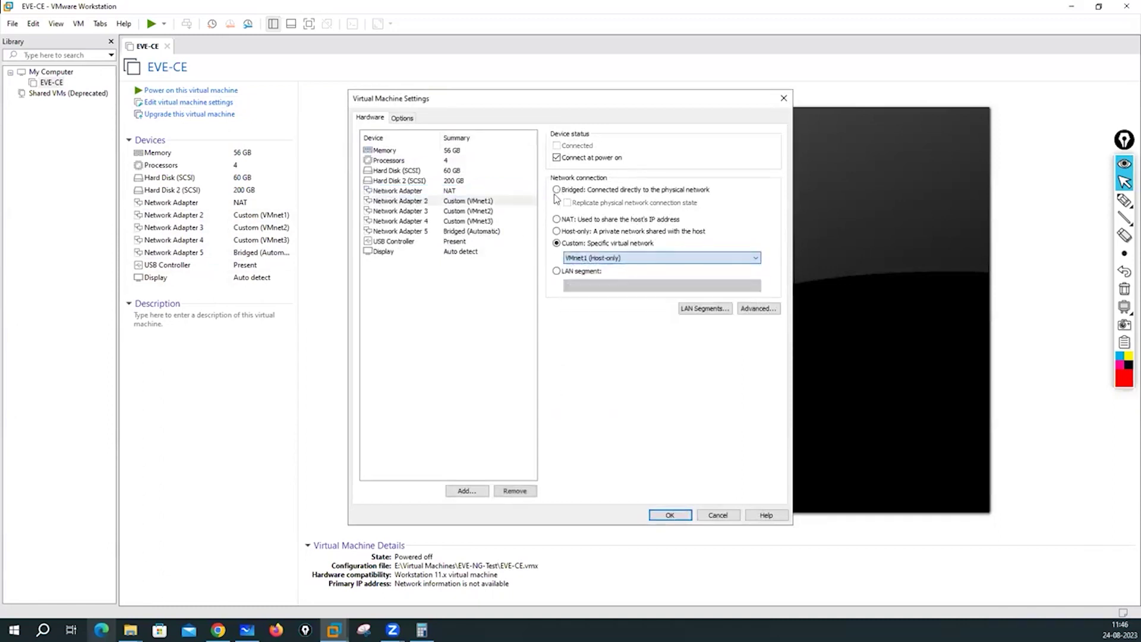
pyautogui.click(468, 213)
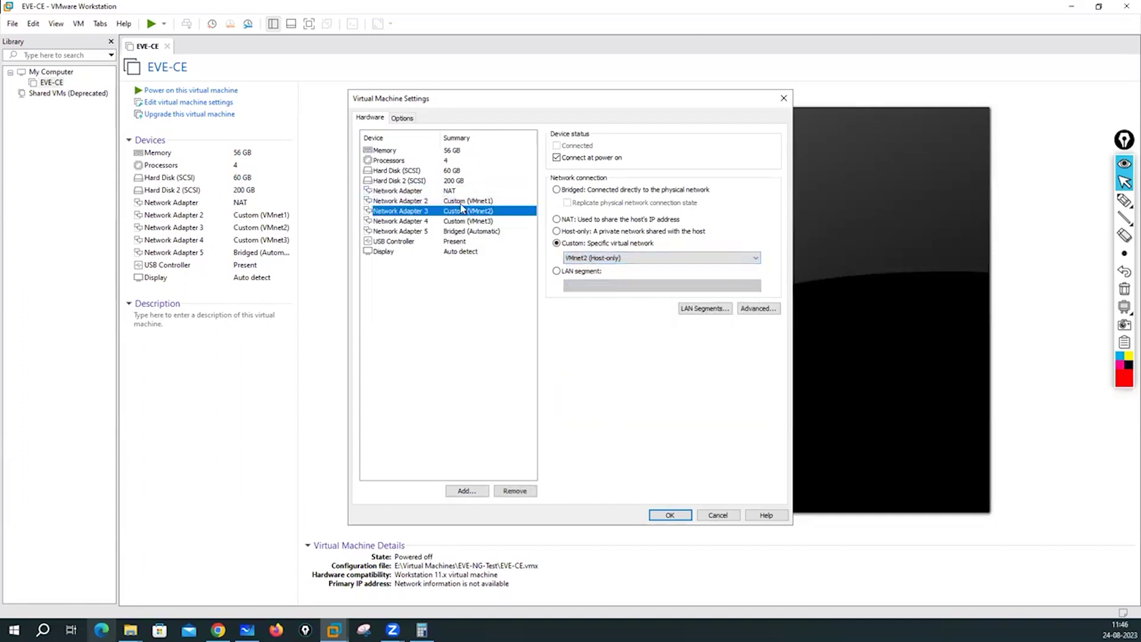
pyautogui.click(462, 201)
pyautogui.click(557, 189)
# Put Network Adapters 3, 4 and 5 on VMnet1, VMnet2 and VMnet3, then save.
pyautogui.click(485, 212)
pyautogui.click(574, 259)
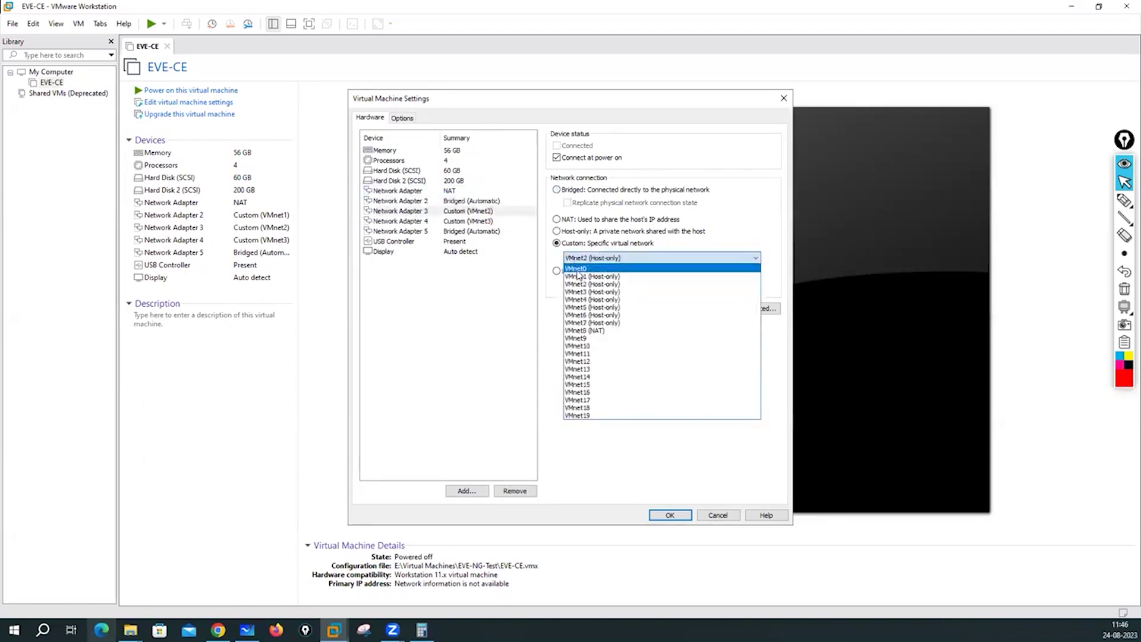
pyautogui.click(579, 277)
pyautogui.click(467, 221)
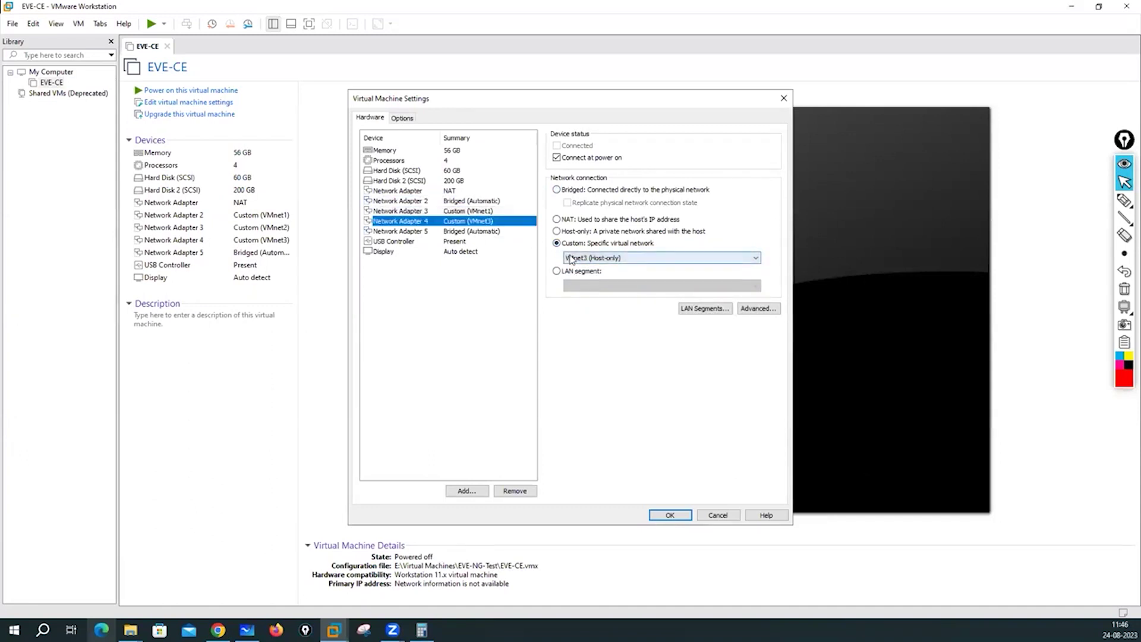
pyautogui.click(572, 259)
pyautogui.click(581, 287)
pyautogui.click(476, 234)
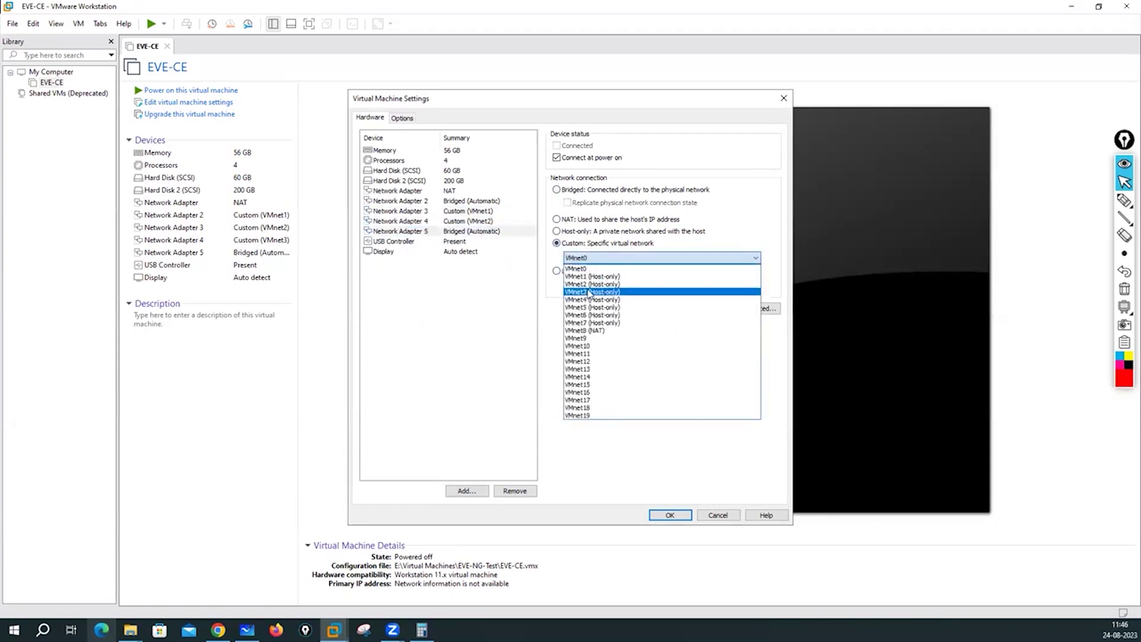
pyautogui.click(591, 292)
pyautogui.click(451, 192)
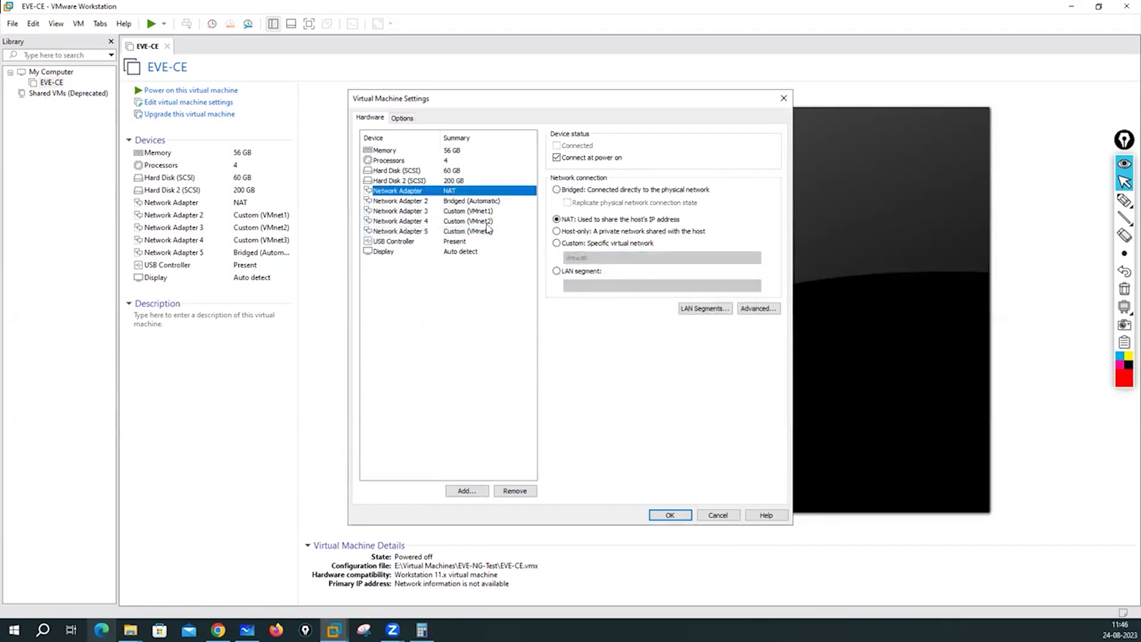
pyautogui.click(673, 515)
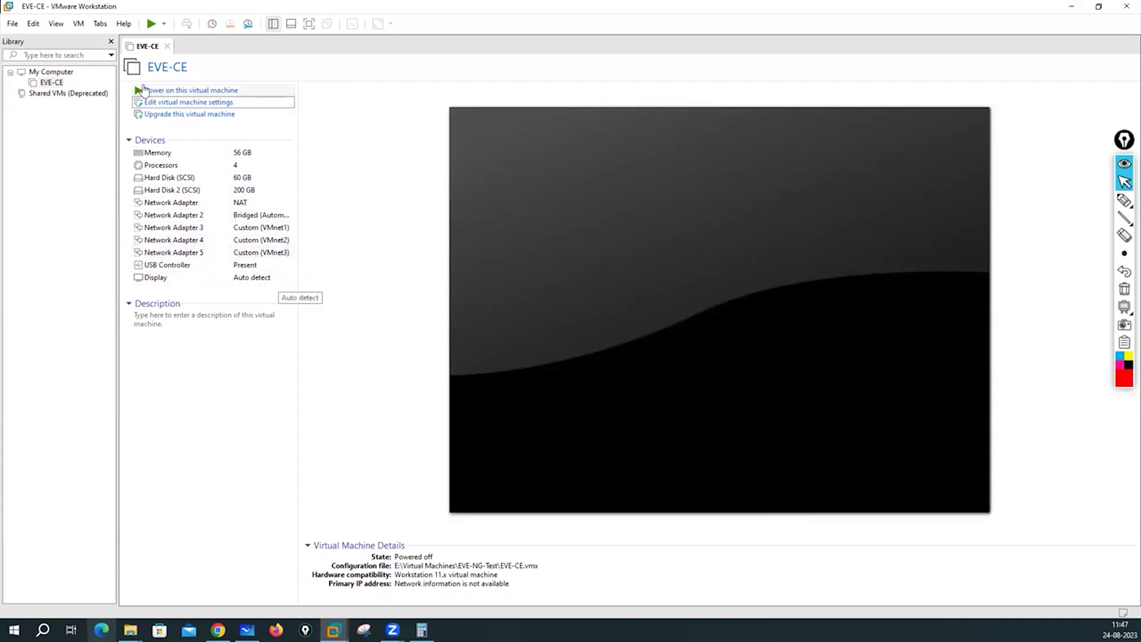
pyautogui.click(179, 91)
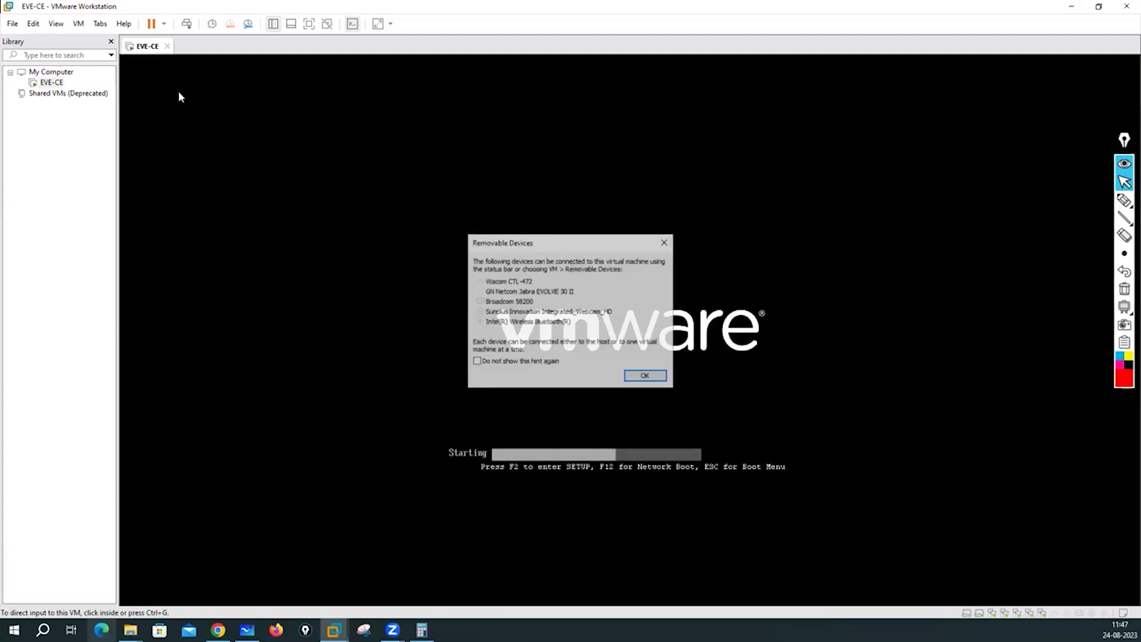
# Dismiss the removable devices hint and write 'Eve-NG' as a highlight annotation.
pyautogui.click(646, 377)
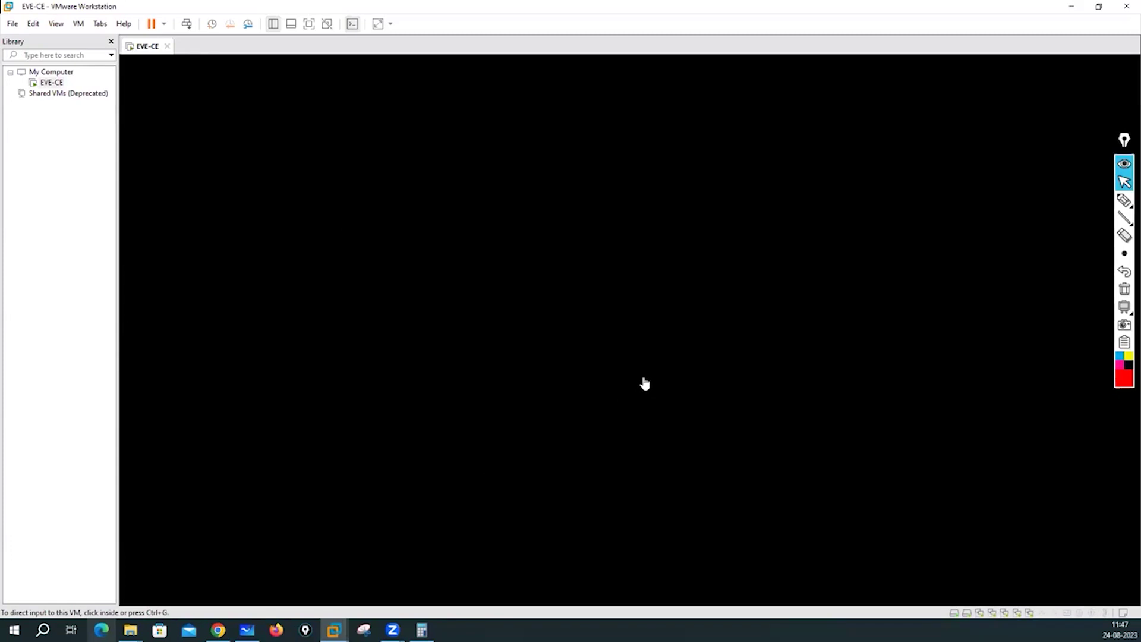
pyautogui.click(1068, 202)
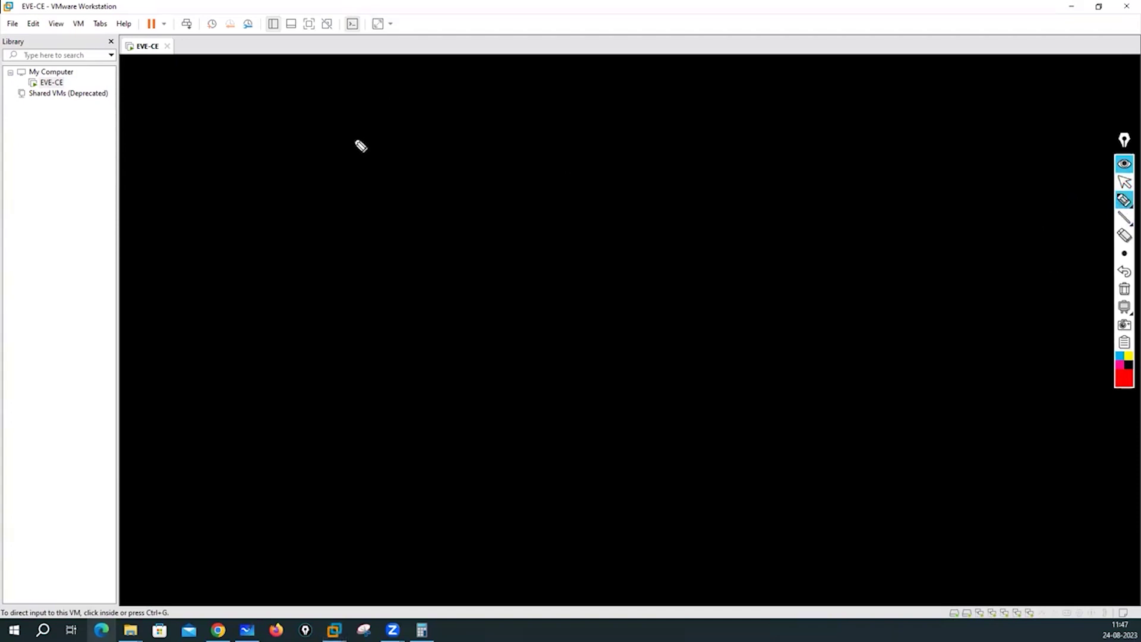
pyautogui.moveTo(381, 115)
pyautogui.mouseDown()
pyautogui.moveTo(381, 82)
pyautogui.moveTo(397, 81)
pyautogui.mouseUp()
pyautogui.moveTo(377, 97)
pyautogui.mouseDown()
pyautogui.moveTo(398, 112)
pyautogui.moveTo(407, 96)
pyautogui.moveTo(419, 109)
pyautogui.mouseUp()
pyautogui.moveTo(420, 102)
pyautogui.mouseDown()
pyautogui.moveTo(470, 87)
pyautogui.moveTo(473, 100)
pyautogui.moveTo(529, 88)
pyautogui.moveTo(527, 108)
pyautogui.moveTo(526, 97)
pyautogui.mouseUp()
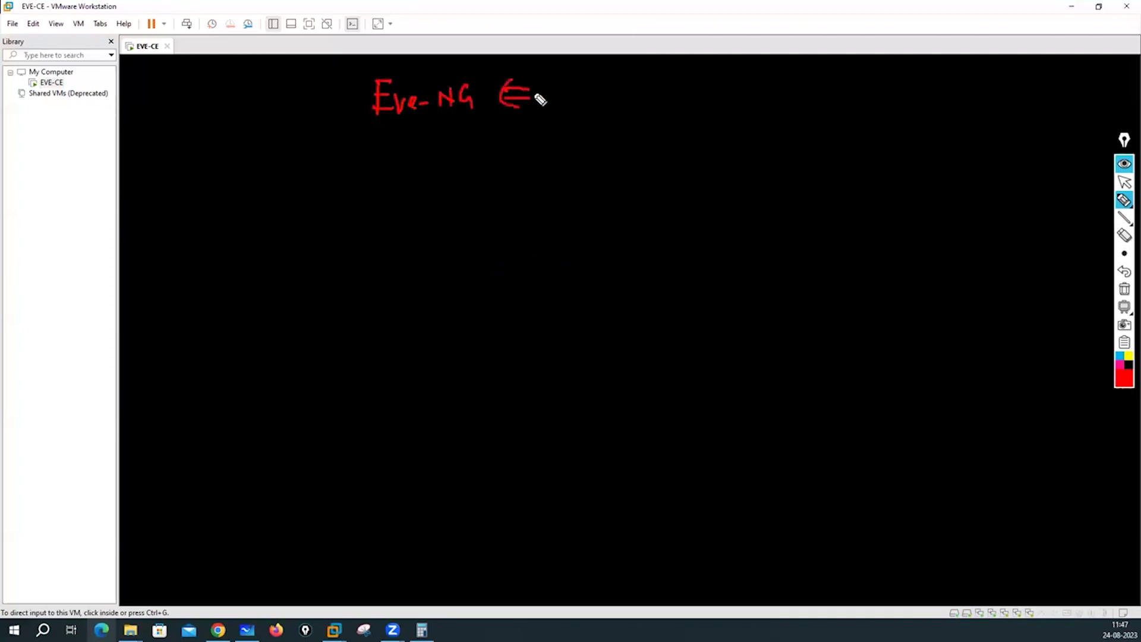
# Annotate Ubuntu Linux beneath Eve-NG Apps with arrows, an ellipse and circles.
pyautogui.moveTo(150, 181)
pyautogui.mouseDown()
pyautogui.moveTo(152, 196)
pyautogui.moveTo(178, 178)
pyautogui.moveTo(183, 189)
pyautogui.moveTo(257, 189)
pyautogui.moveTo(286, 170)
pyautogui.moveTo(311, 199)
pyautogui.moveTo(317, 185)
pyautogui.mouseUp()
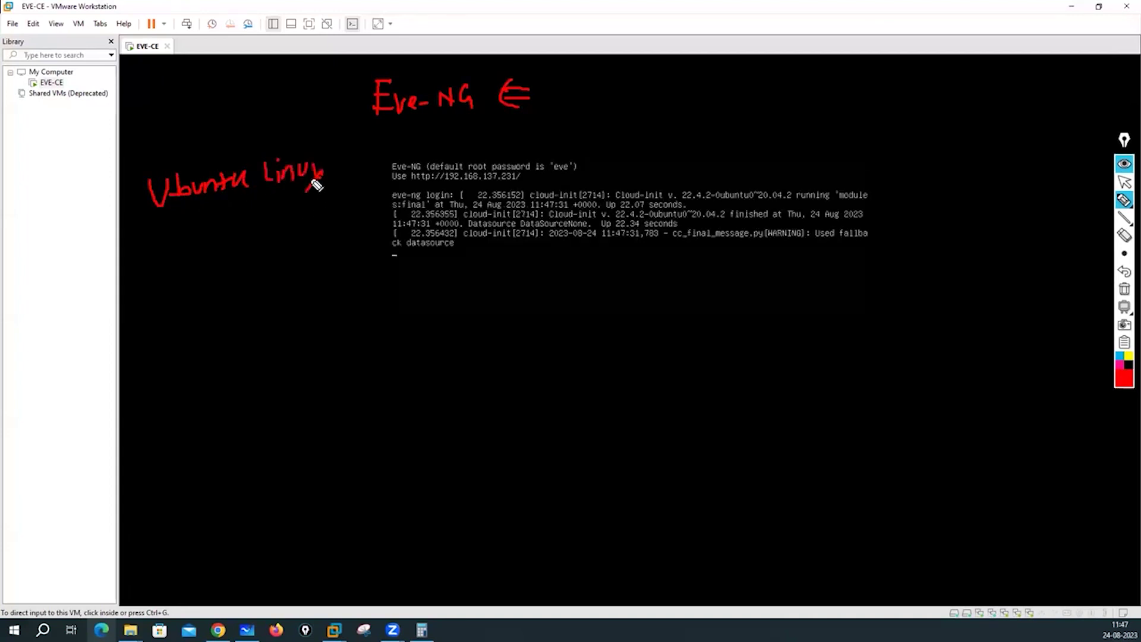
pyautogui.moveTo(211, 214)
pyautogui.mouseDown()
pyautogui.moveTo(255, 242)
pyautogui.moveTo(248, 250)
pyautogui.moveTo(344, 228)
pyautogui.moveTo(364, 232)
pyautogui.moveTo(324, 255)
pyautogui.moveTo(363, 241)
pyautogui.moveTo(366, 255)
pyautogui.mouseUp()
pyautogui.moveTo(305, 145)
pyautogui.mouseDown()
pyautogui.moveTo(136, 162)
pyautogui.moveTo(256, 230)
pyautogui.moveTo(275, 127)
pyautogui.mouseUp()
pyautogui.moveTo(233, 74)
pyautogui.mouseDown()
pyautogui.moveTo(235, 113)
pyautogui.moveTo(260, 102)
pyautogui.mouseUp()
pyautogui.moveTo(189, 94); pyautogui.dragTo(190, 126)
pyautogui.moveTo(197, 92)
pyautogui.mouseDown()
pyautogui.moveTo(197, 125)
pyautogui.moveTo(207, 116)
pyautogui.mouseUp()
pyautogui.moveTo(335, 195)
pyautogui.mouseDown()
pyautogui.moveTo(288, 205)
pyautogui.moveTo(321, 315)
pyautogui.moveTo(337, 198)
pyautogui.mouseUp()
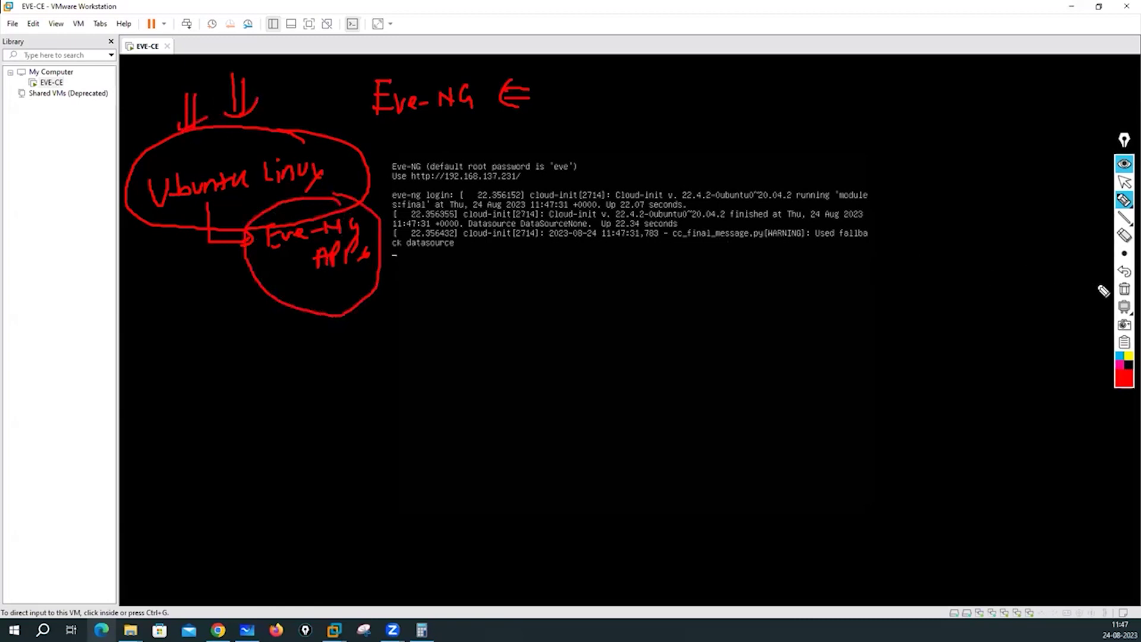
pyautogui.click(1123, 289)
pyautogui.click(1124, 181)
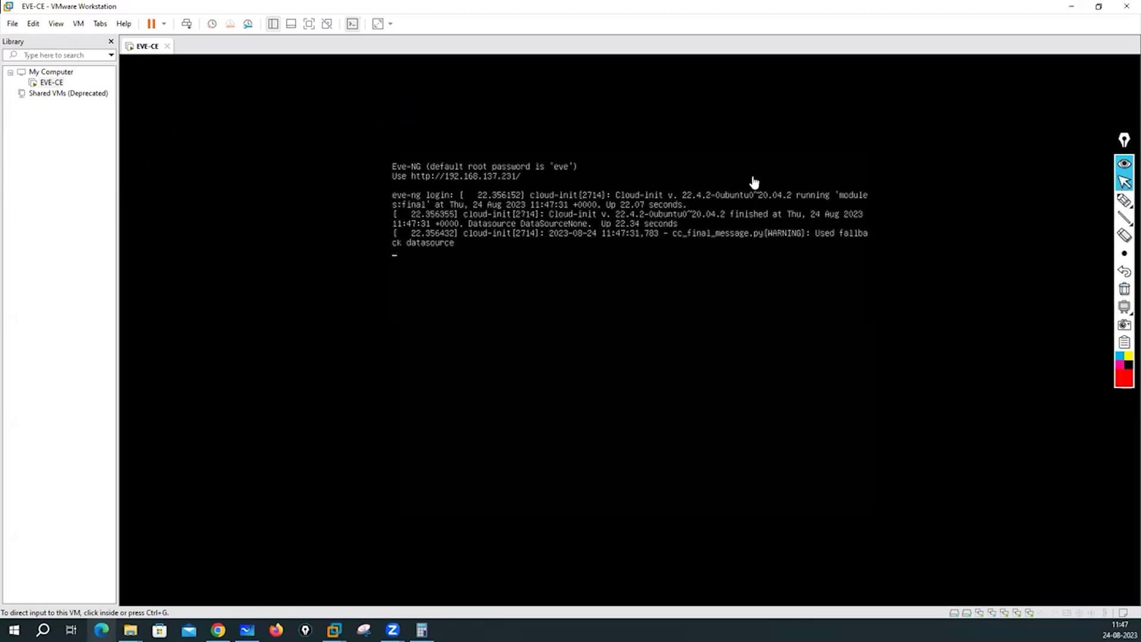
pyautogui.click(1124, 200)
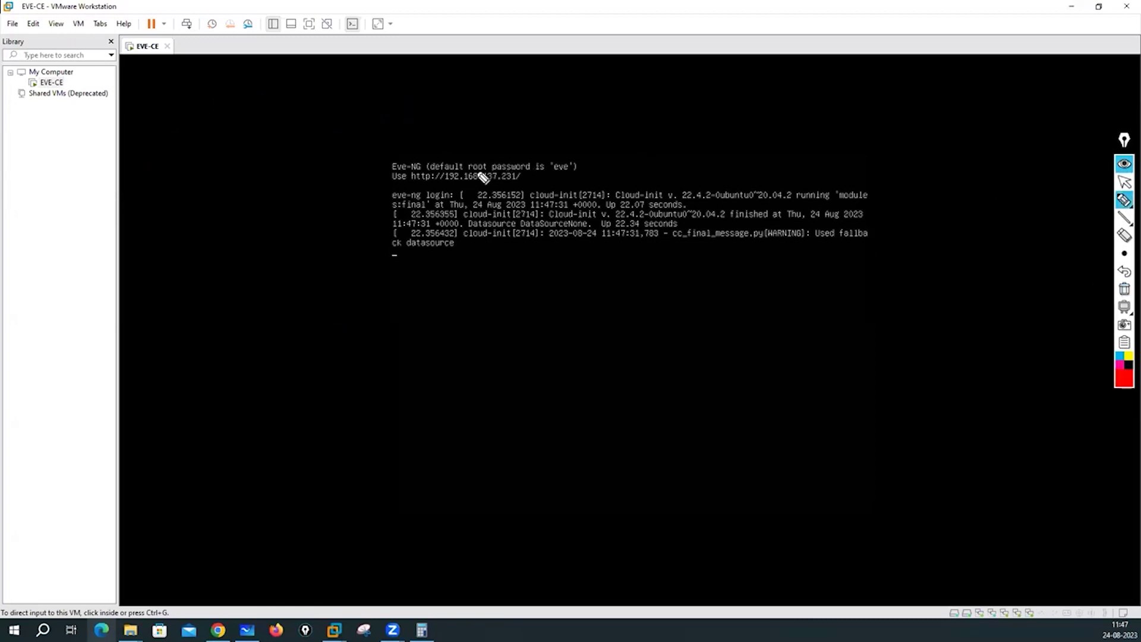
pyautogui.moveTo(435, 185); pyautogui.dragTo(539, 185)
pyautogui.moveTo(529, 169); pyautogui.dragTo(543, 176)
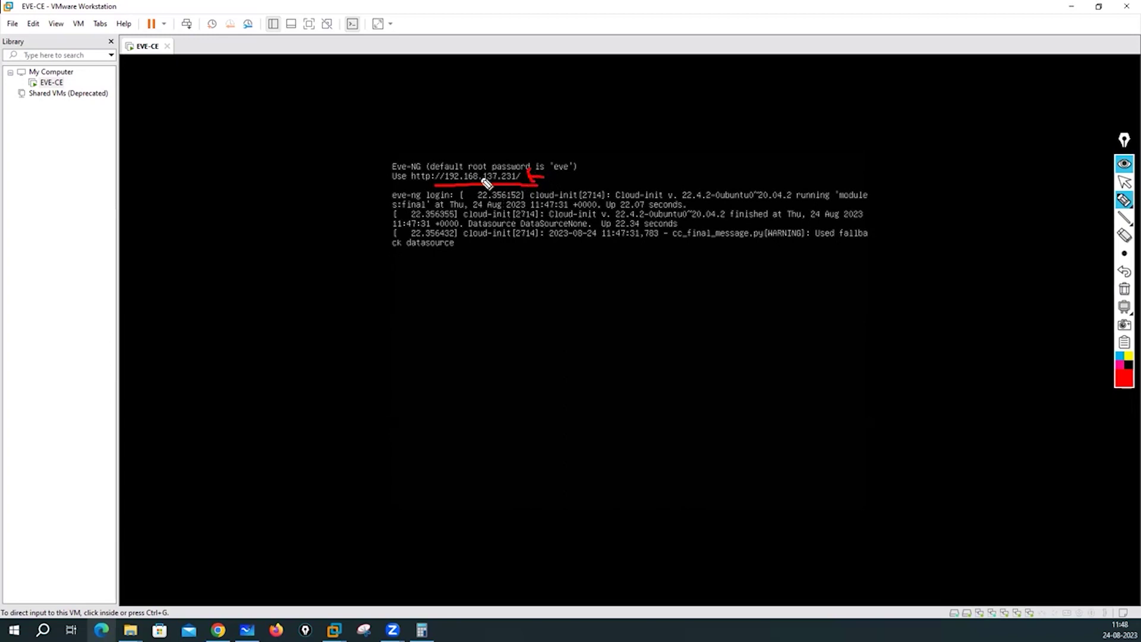
pyautogui.click(1124, 181)
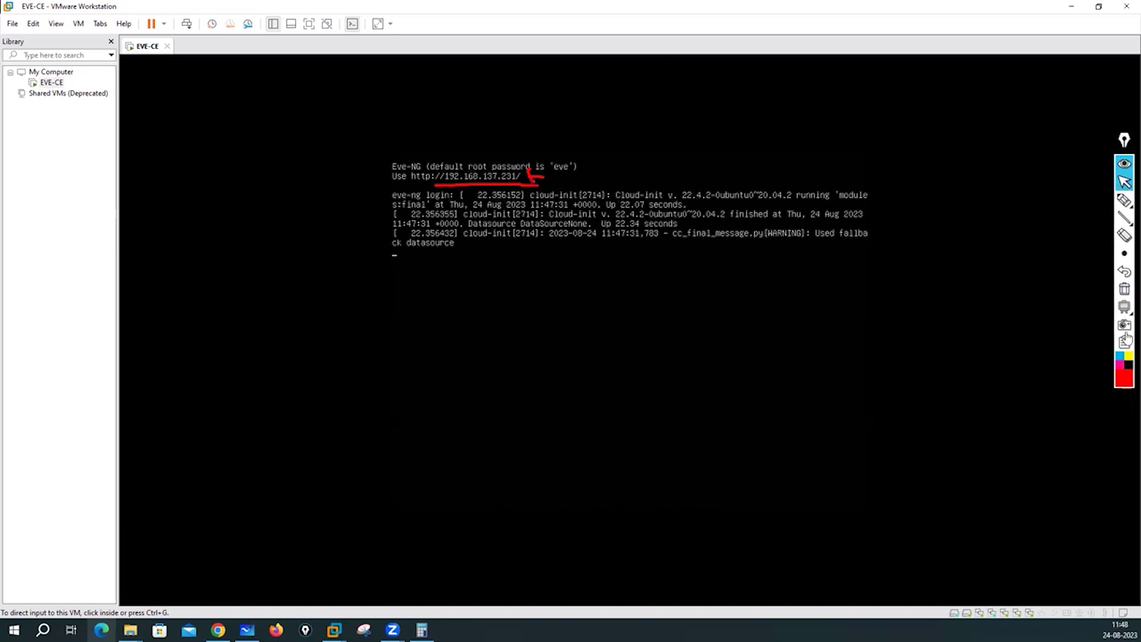
pyautogui.click(1124, 289)
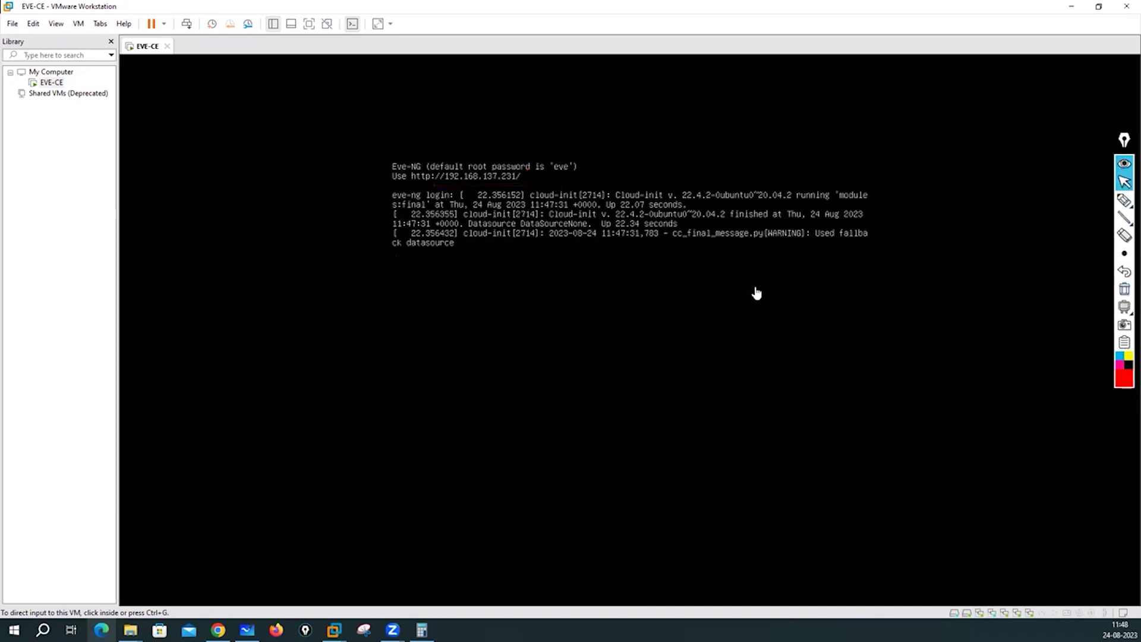
pyautogui.click(718, 285)
# Log in to the EVE-NG console as root and set a new root password.
pyautogui.press('Return')
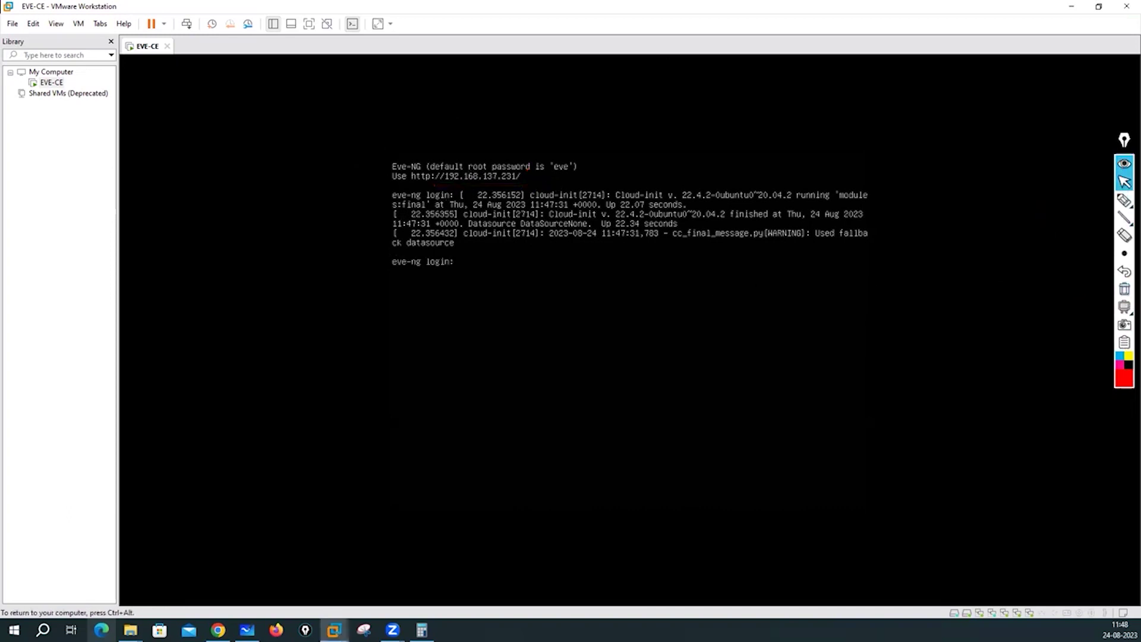
pyautogui.write('root')
pyautogui.press('Return')
pyautogui.press('Return')
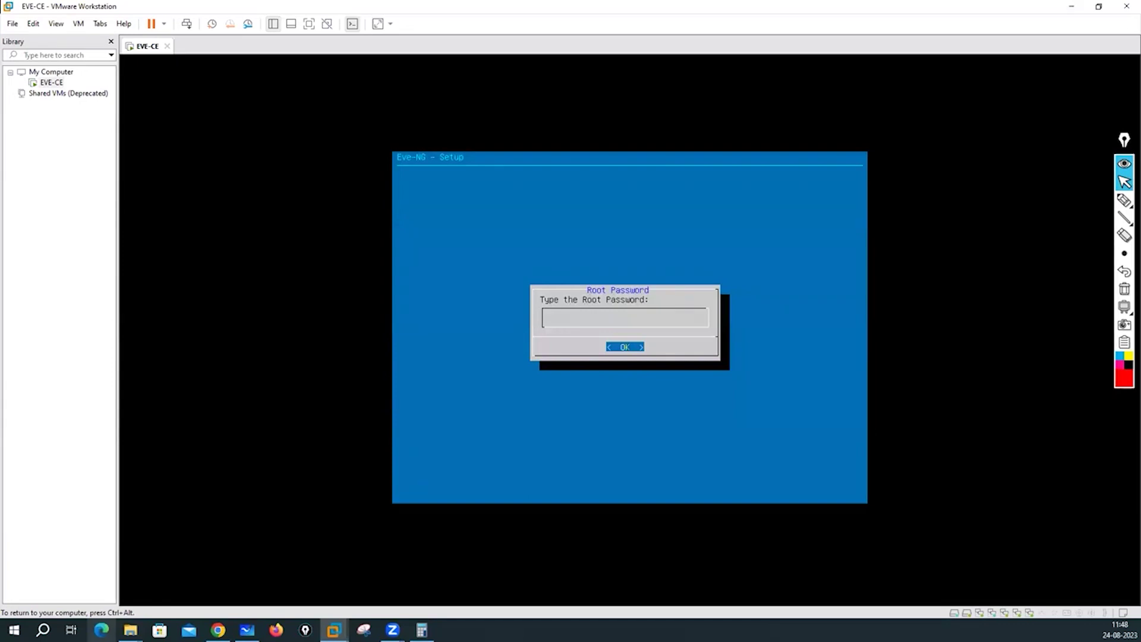
pyautogui.press('Return')
pyautogui.press('Return')
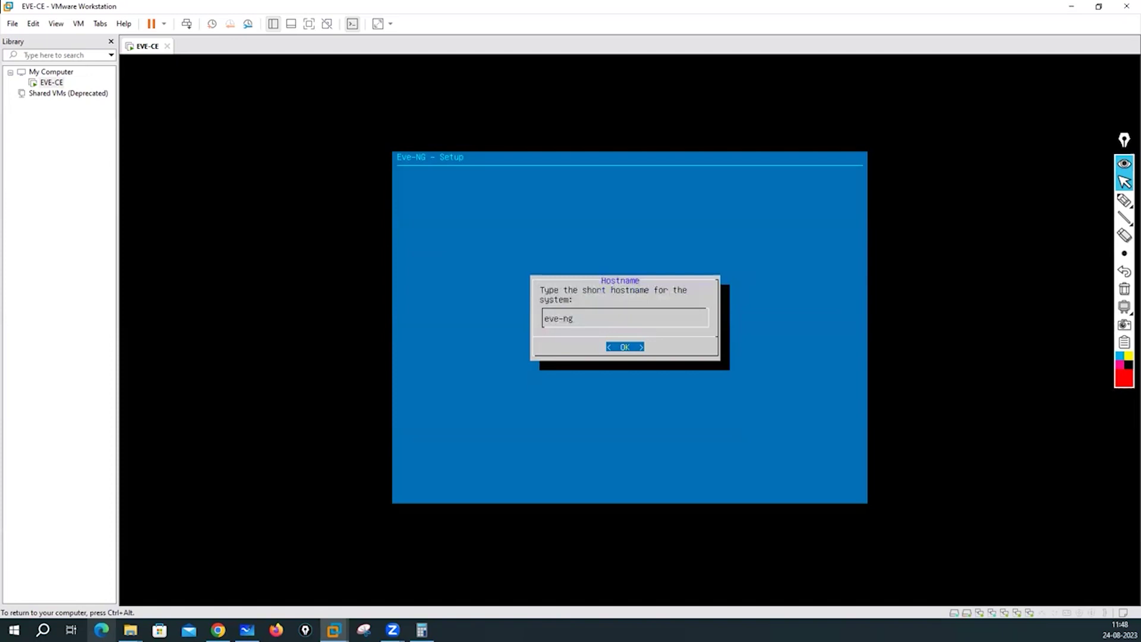
# Keep hostname eve-ng and replace the example.com domain with lab.local.
pyautogui.press('Return')
pyautogui.press('BackSpace')
pyautogui.press('BackSpace')
pyautogui.press('BackSpace')
pyautogui.press('BackSpace')
pyautogui.press('BackSpace')
pyautogui.press('BackSpace')
pyautogui.press('BackSpace')
pyautogui.press('BackSpace')
pyautogui.press('BackSpace')
pyautogui.press('BackSpace')
pyautogui.press('BackSpace')
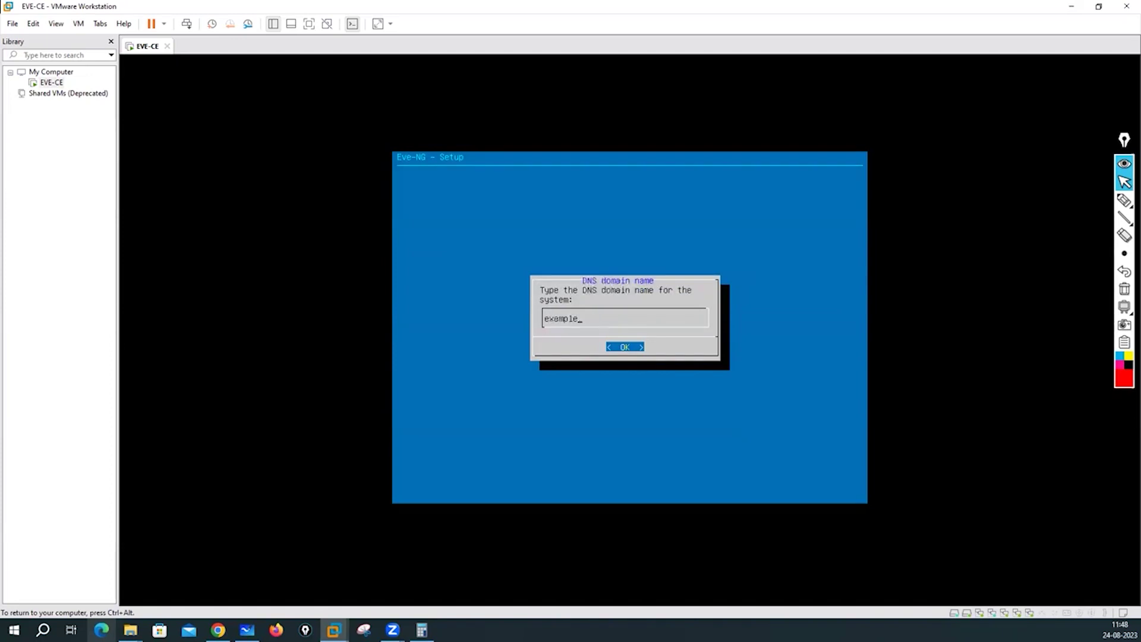
pyautogui.write('lab.loca')
pyautogui.press('Return')
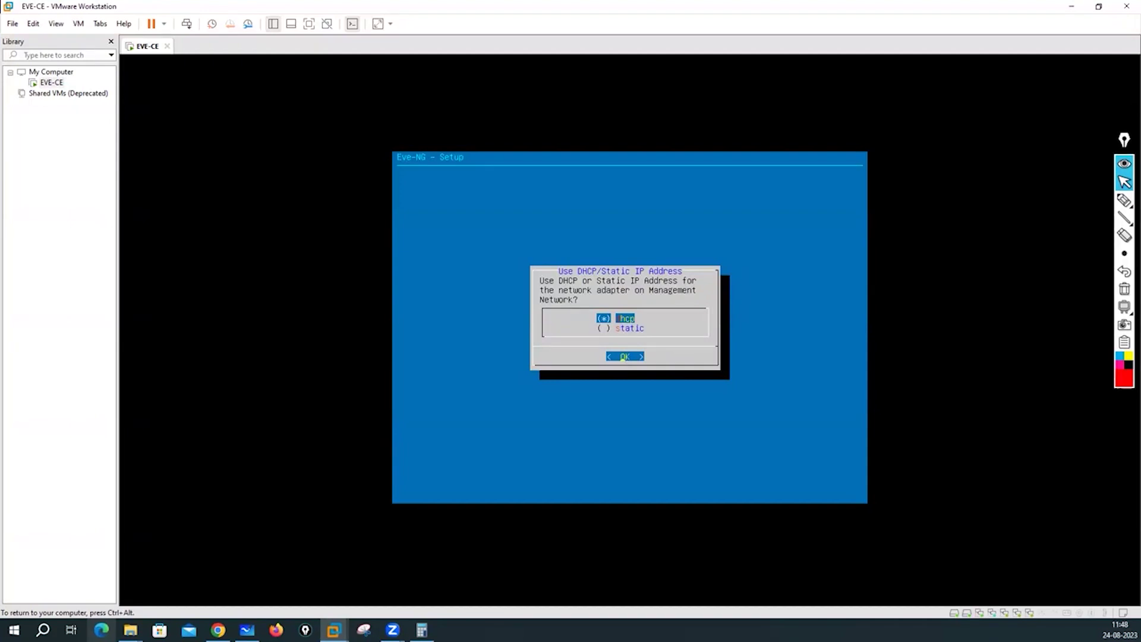
# Choose static addressing with management IP 192.168.137.50.
pyautogui.press('Down')
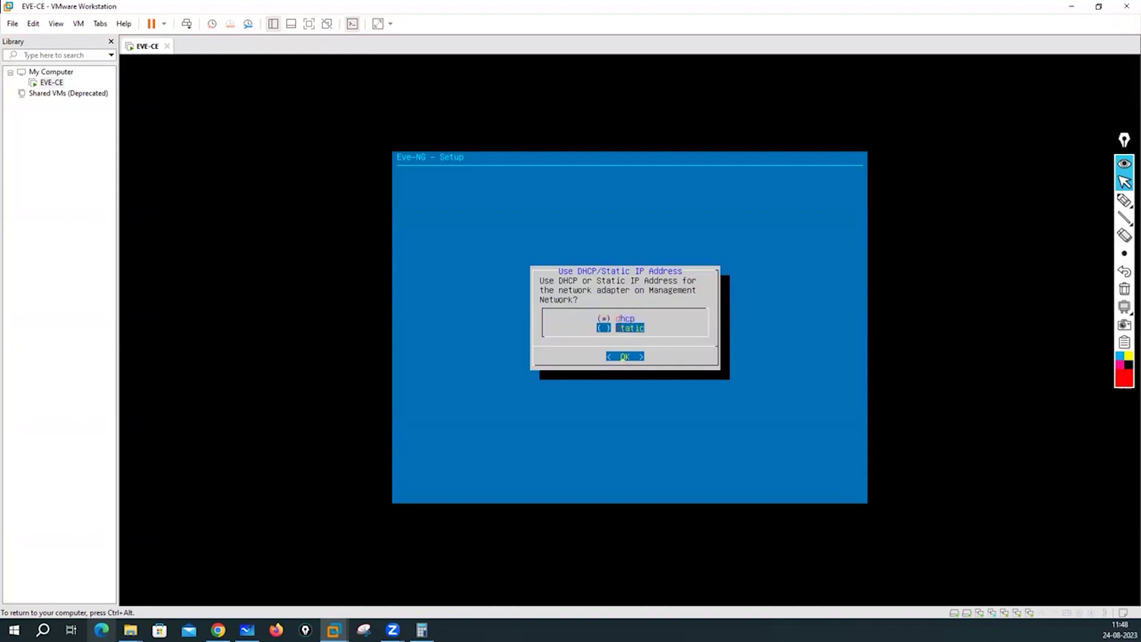
pyautogui.press('Up')
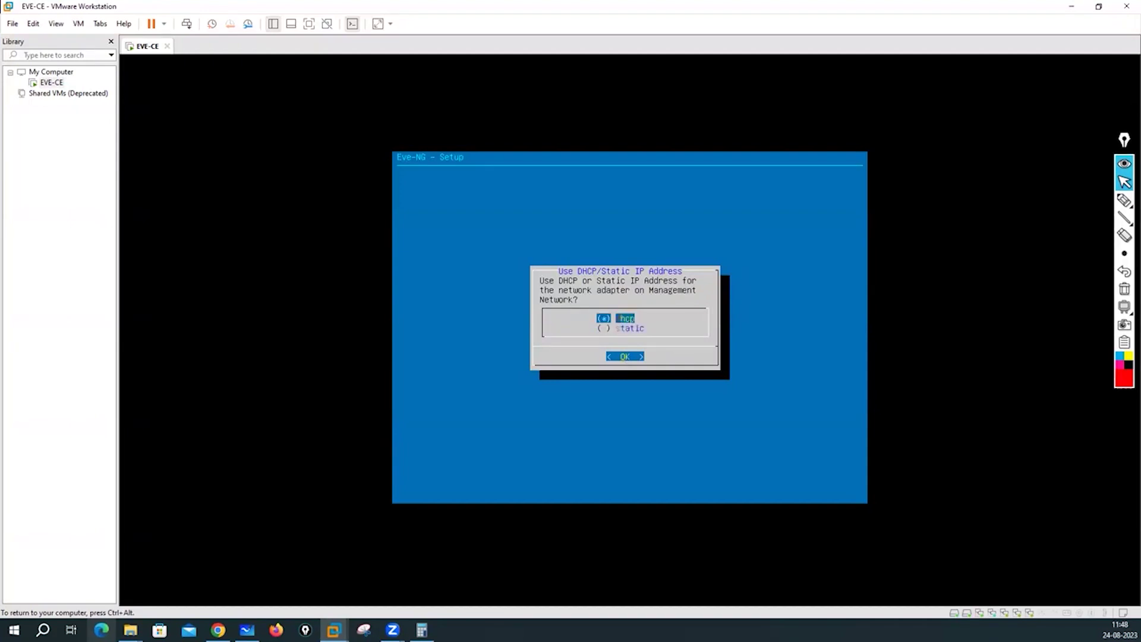
pyautogui.press('Down')
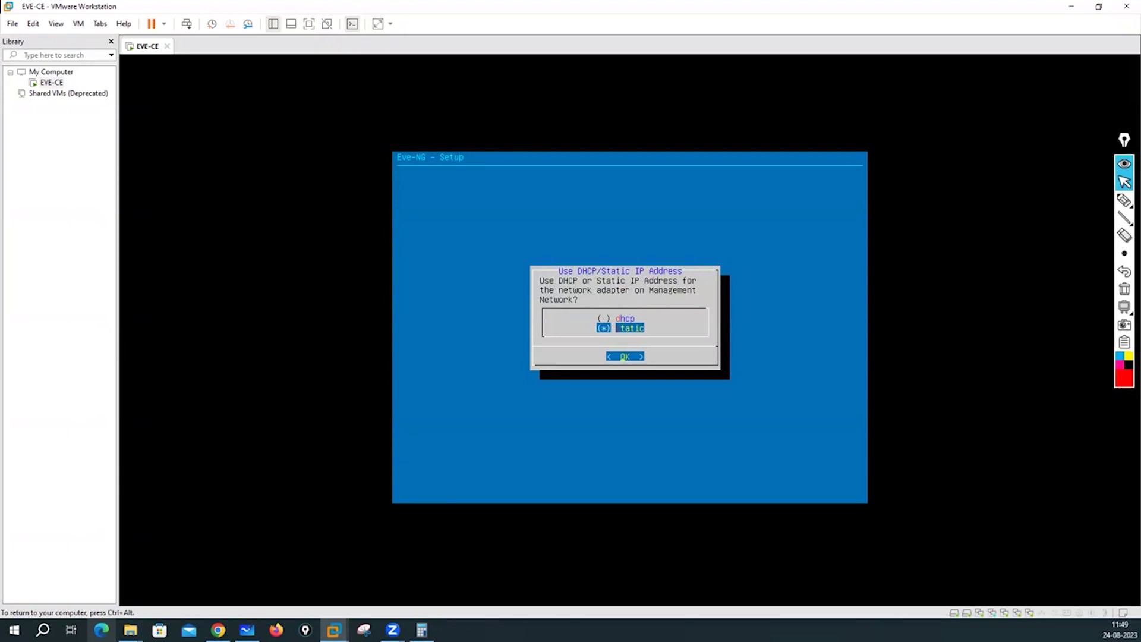
pyautogui.press('Return')
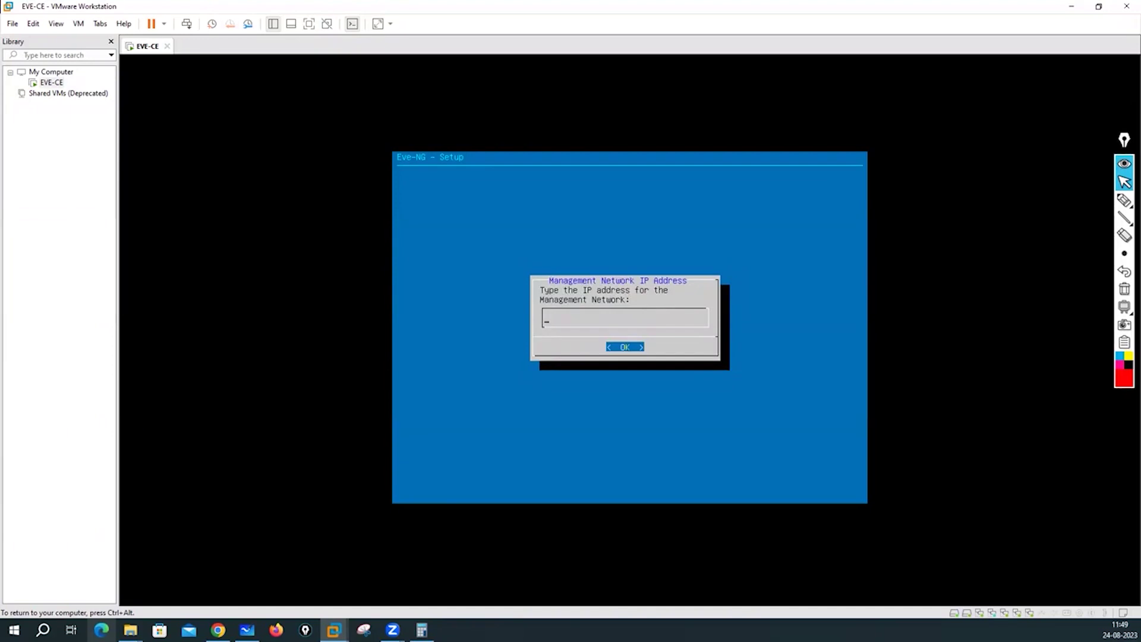
pyautogui.write('192.0')
pyautogui.write('68.137.50')
pyautogui.press('Return')
# Enter mask 255.255.255.0, gateway 192.168.137.1, DNS 8.8.8.8 and 4.2.2.2, leaving NTP empty.
pyautogui.write('2')
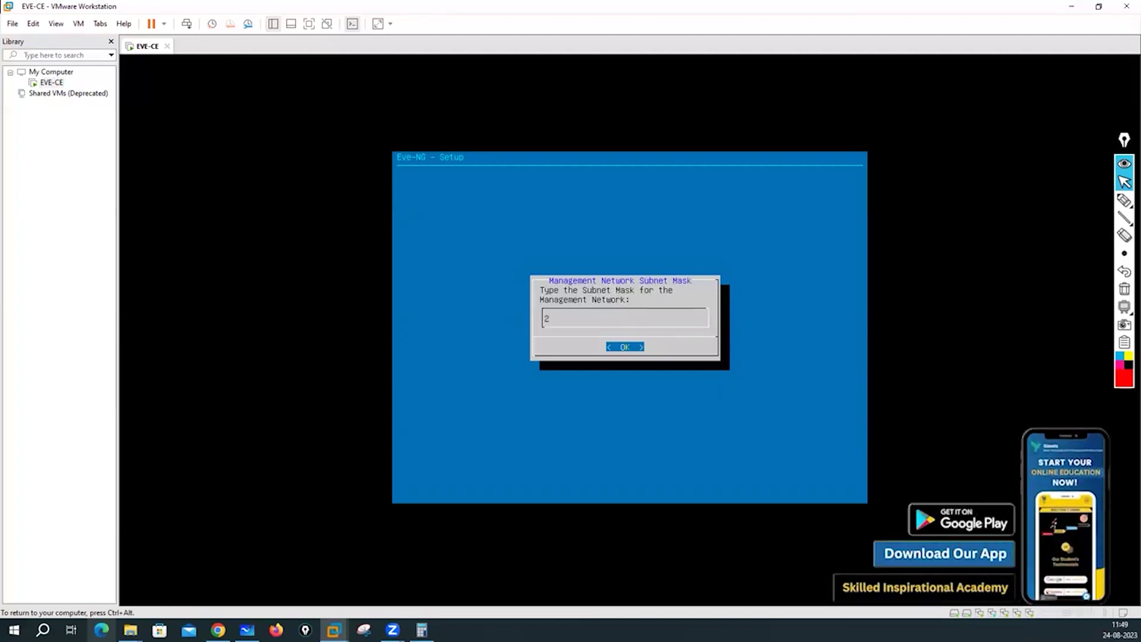
pyautogui.write('55.255.255.0')
pyautogui.press('Return')
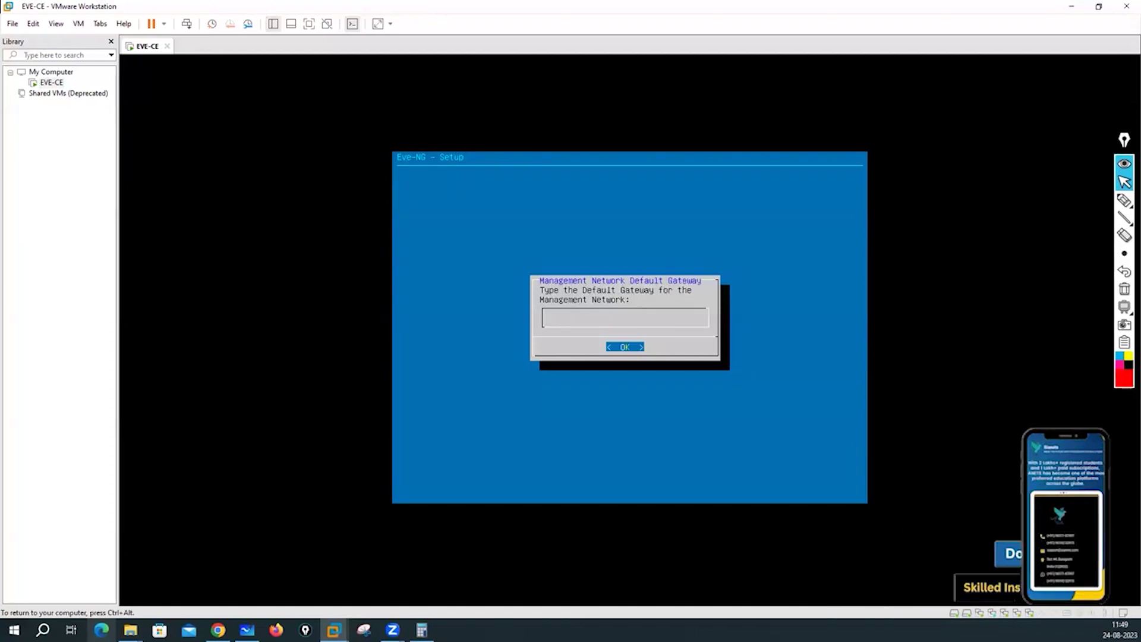
pyautogui.write('192.16')
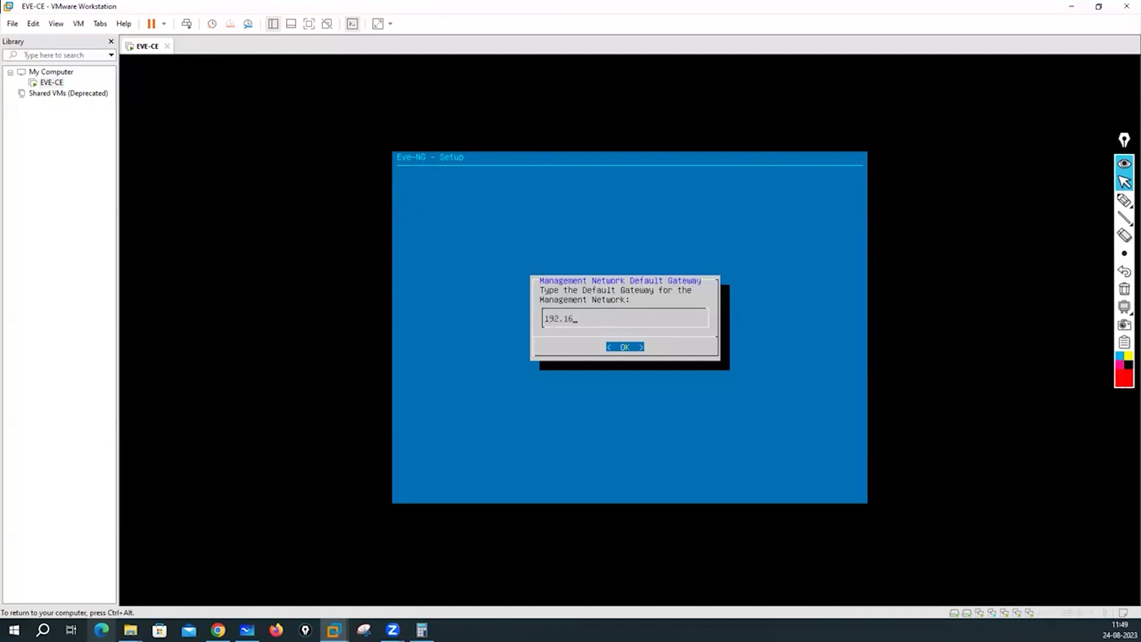
pyautogui.write('8.137.1')
pyautogui.press('Return')
pyautogui.write('8.8.8.8')
pyautogui.press('Return')
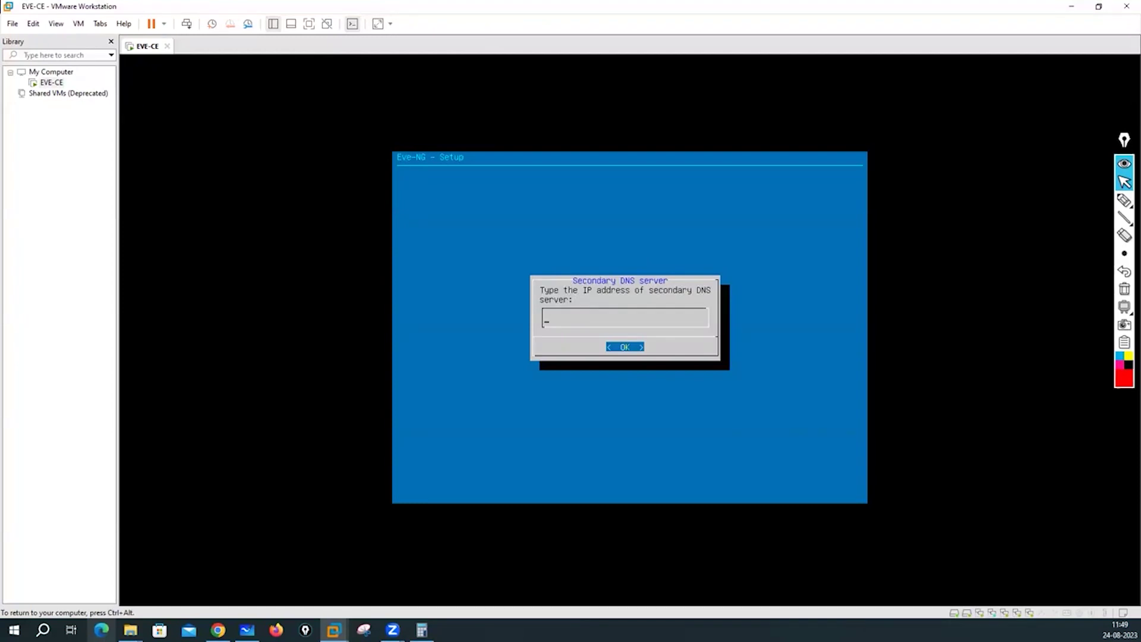
pyautogui.write('4.2.2.2')
pyautogui.press('Return')
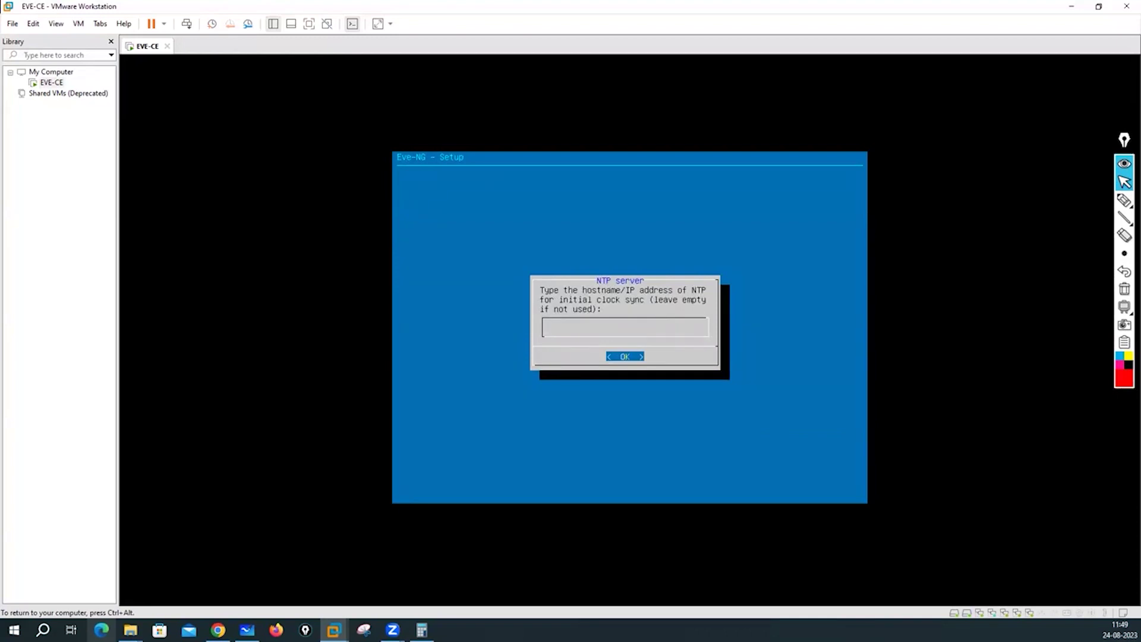
pyautogui.press('Return')
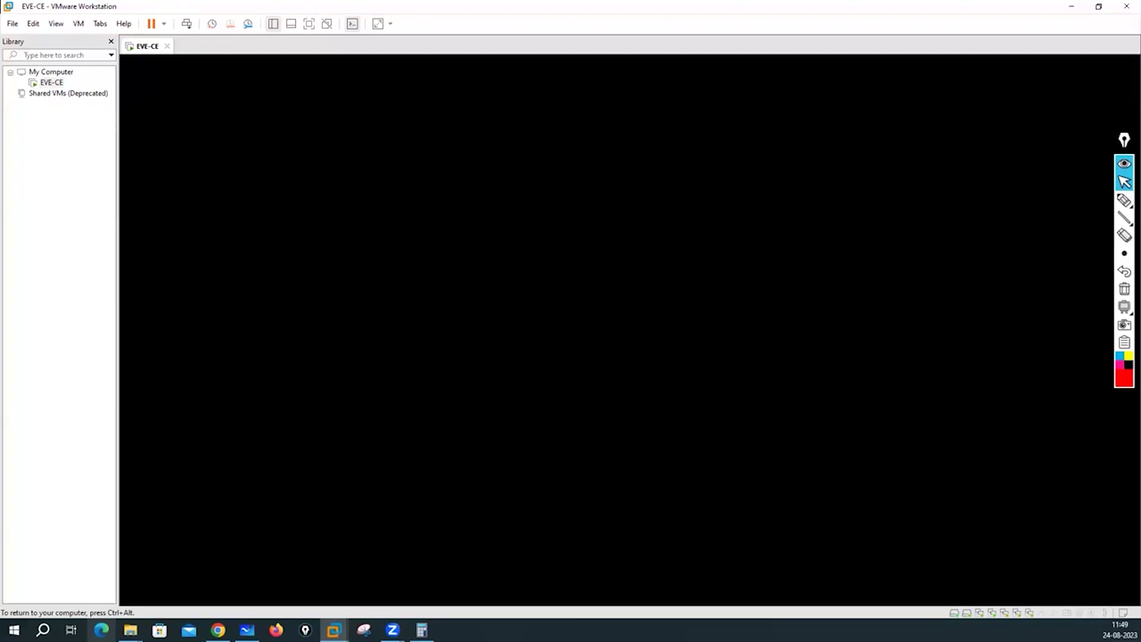
pyautogui.click(1125, 201)
pyautogui.click(1068, 201)
pyautogui.moveTo(525, 140); pyautogui.dragTo(575, 168)
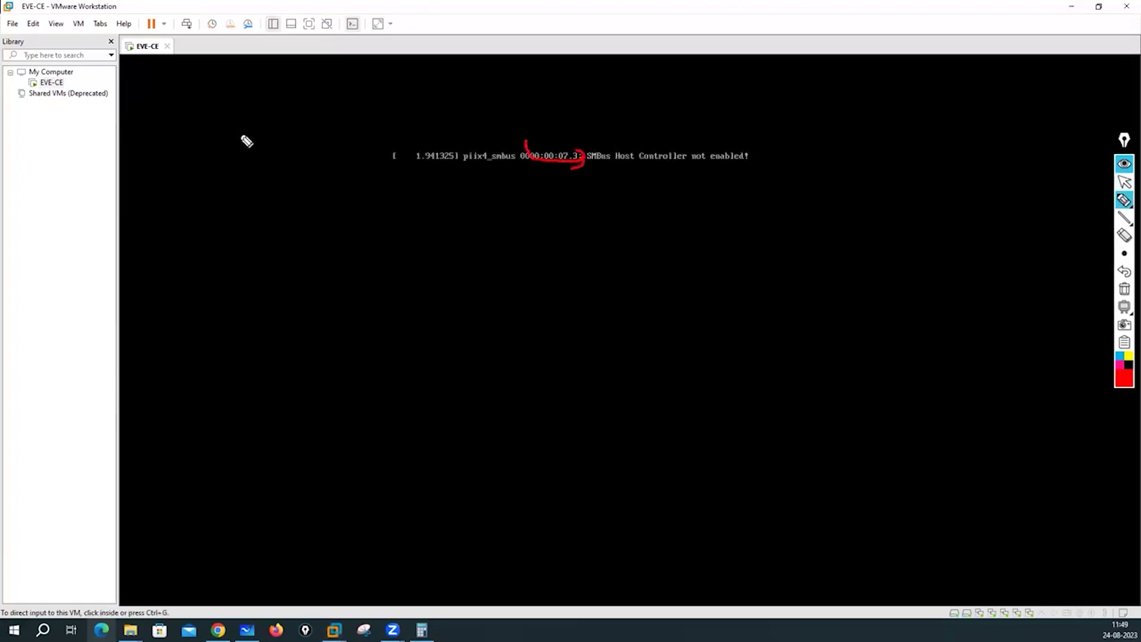
pyautogui.moveTo(233, 132)
pyautogui.mouseDown()
pyautogui.moveTo(244, 141)
pyautogui.moveTo(262, 119)
pyautogui.moveTo(279, 135)
pyautogui.moveTo(250, 169)
pyautogui.moveTo(265, 154)
pyautogui.mouseUp()
pyautogui.moveTo(268, 159); pyautogui.dragTo(281, 164)
pyautogui.moveTo(271, 94)
pyautogui.mouseDown()
pyautogui.moveTo(310, 117)
pyautogui.moveTo(321, 109)
pyautogui.moveTo(295, 116)
pyautogui.moveTo(301, 145)
pyautogui.moveTo(327, 158)
pyautogui.mouseUp()
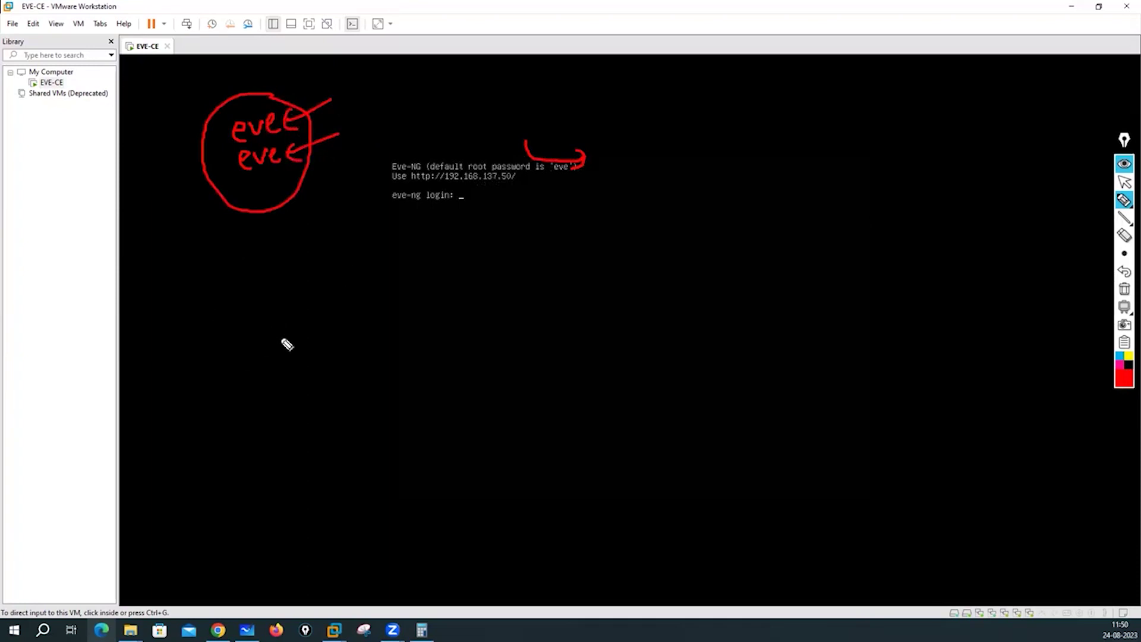
pyautogui.moveTo(219, 254); pyautogui.dragTo(212, 264)
pyautogui.moveTo(247, 269); pyautogui.dragTo(259, 278)
pyautogui.moveTo(259, 236)
pyautogui.mouseDown()
pyautogui.moveTo(272, 303)
pyautogui.moveTo(204, 246)
pyautogui.mouseUp()
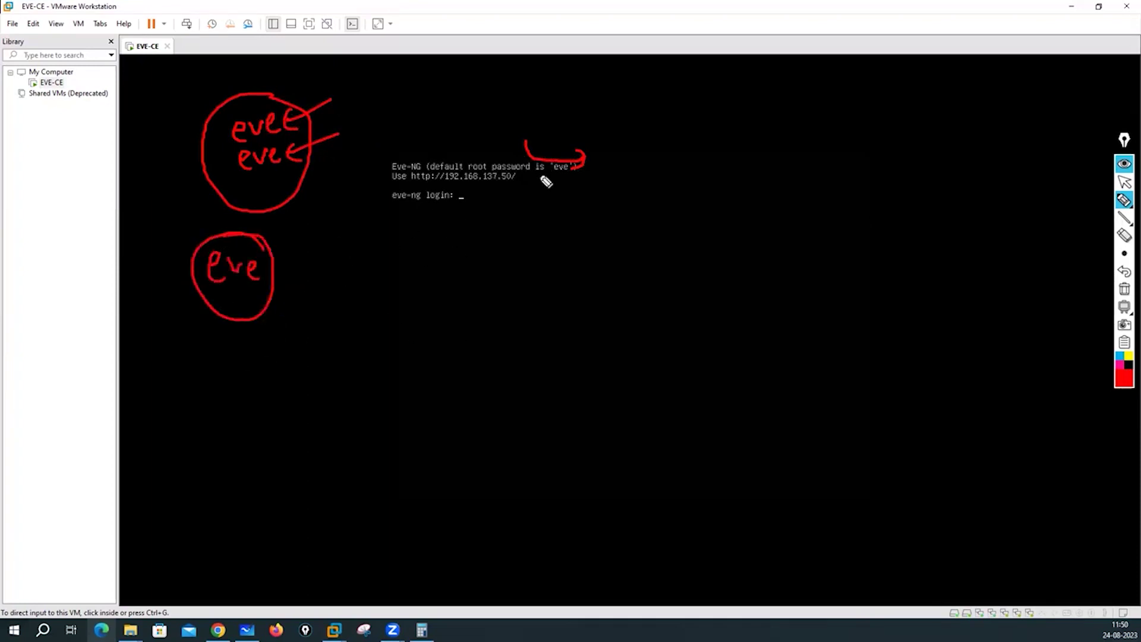
pyautogui.click(1125, 289)
pyautogui.click(1123, 185)
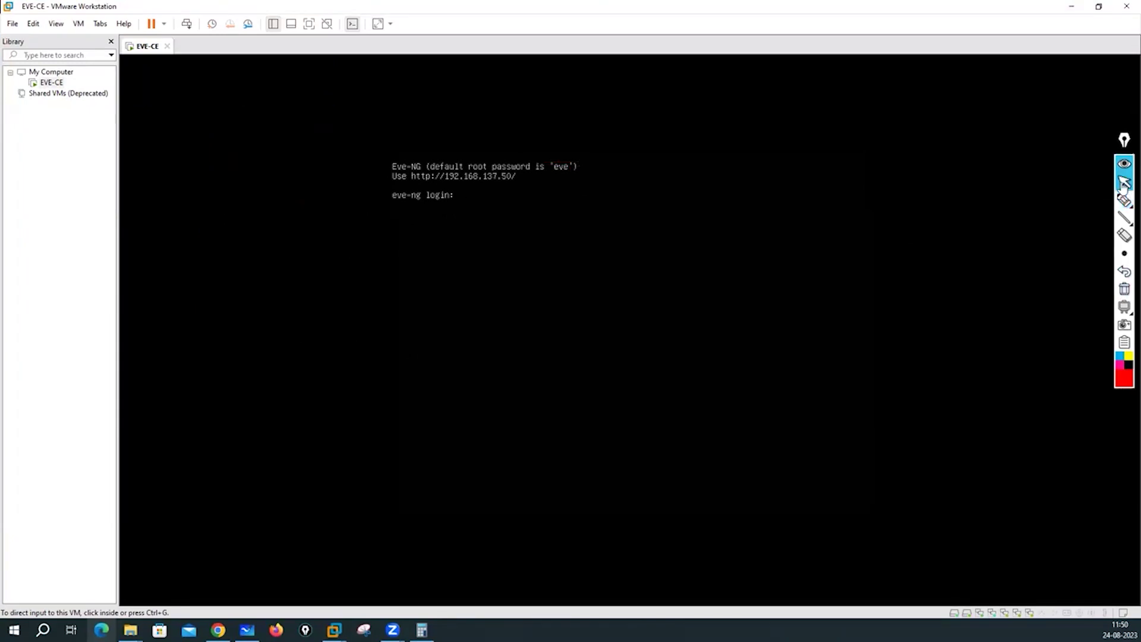
# Log into the VM console as root and run ifconfig pnet0 to confirm 192.168.137.50.
pyautogui.click(510, 175)
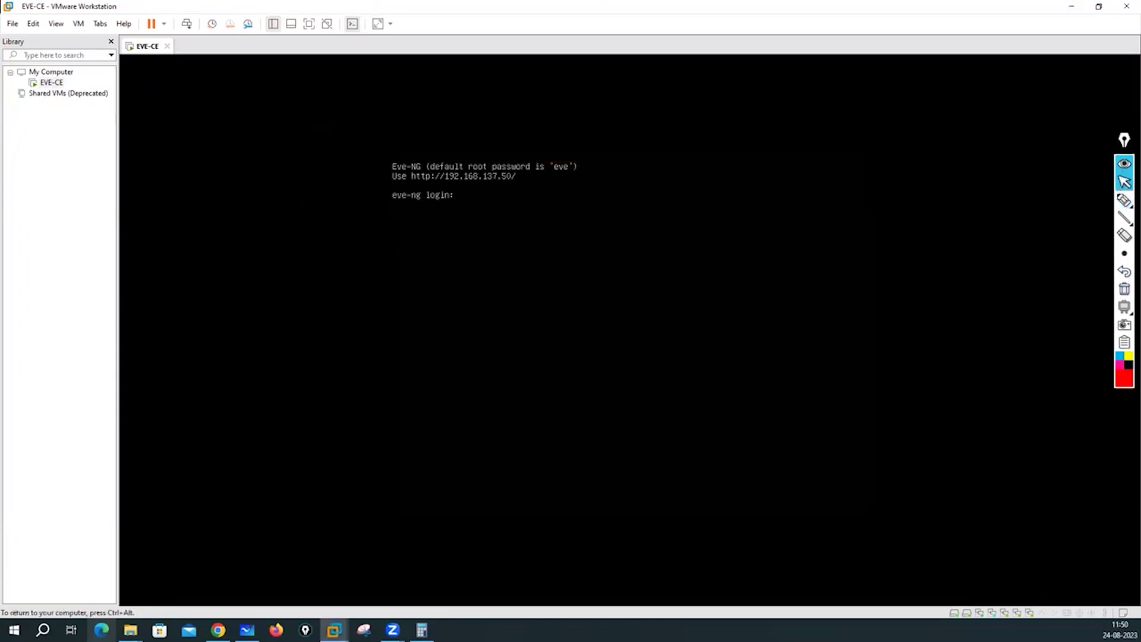
pyautogui.write('root')
pyautogui.press('Return')
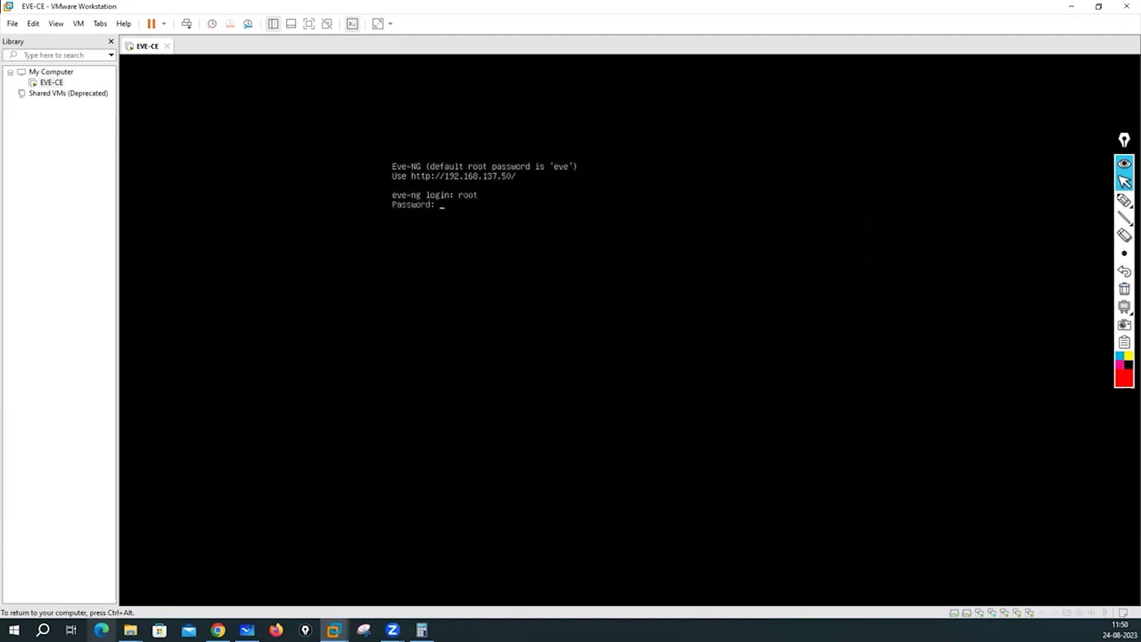
pyautogui.write('eve')
pyautogui.press('Return')
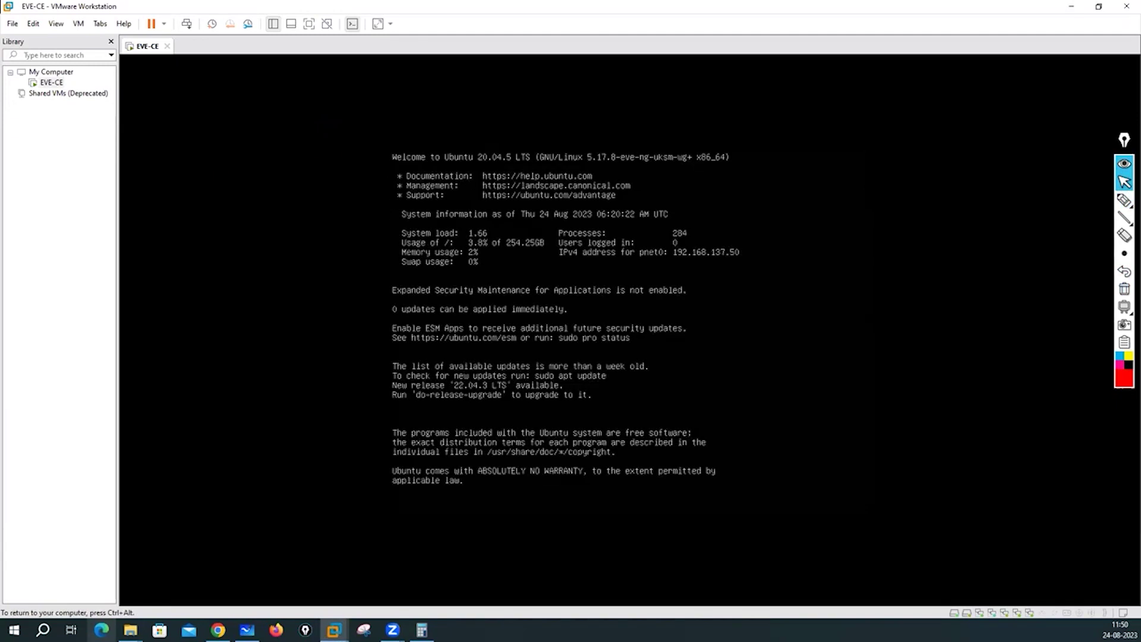
pyautogui.press('Return')
pyautogui.press('Return')
pyautogui.press('Return')
pyautogui.press('Return')
pyautogui.press('Return')
pyautogui.press('Return')
pyautogui.press('Return')
pyautogui.press('Return')
pyautogui.press('Return')
pyautogui.press('Return')
pyautogui.press('Return')
pyautogui.press('Return')
pyautogui.press('Return')
pyautogui.press('Return')
pyautogui.press('Return')
pyautogui.press('Return')
pyautogui.press('Return')
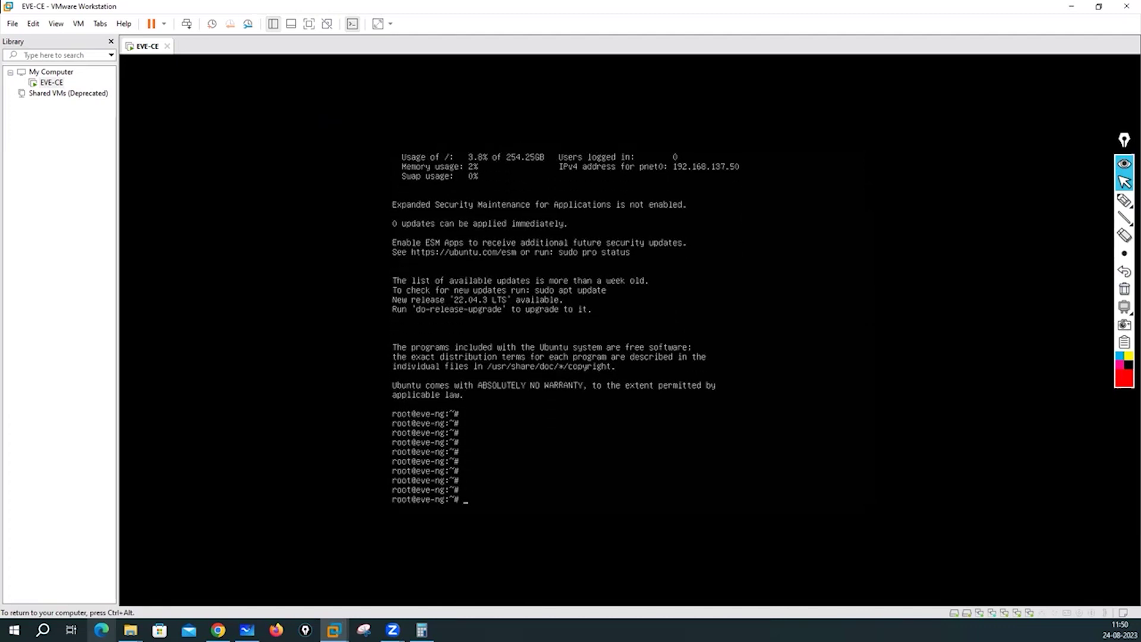
pyautogui.write('if')
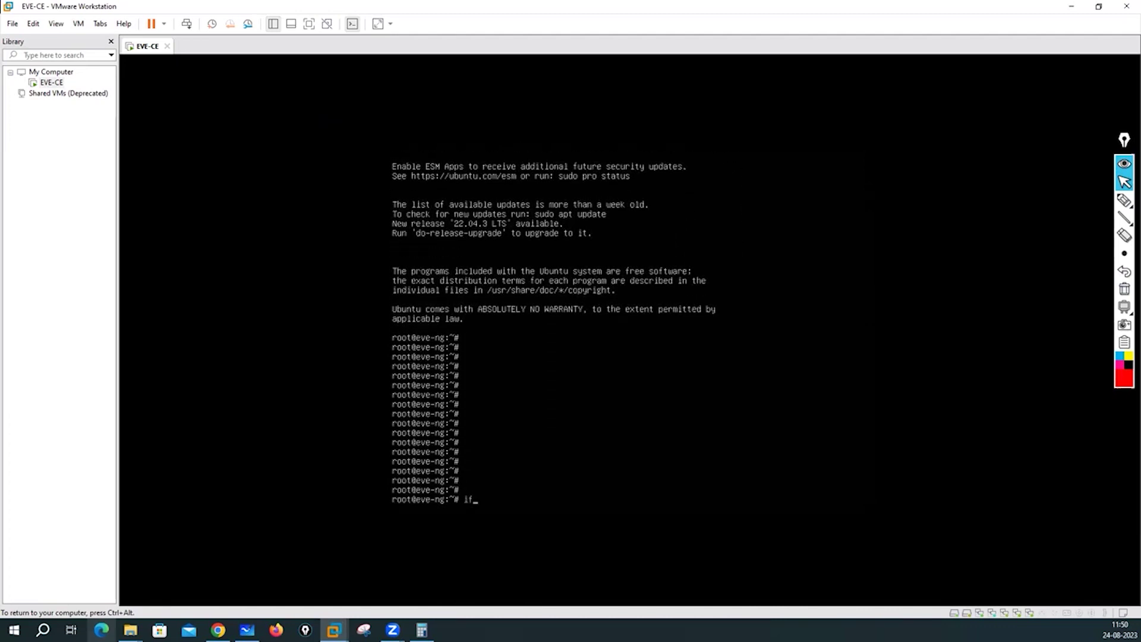
pyautogui.write('config pnet0')
pyautogui.press('Return')
pyautogui.press('Return')
pyautogui.press('Return')
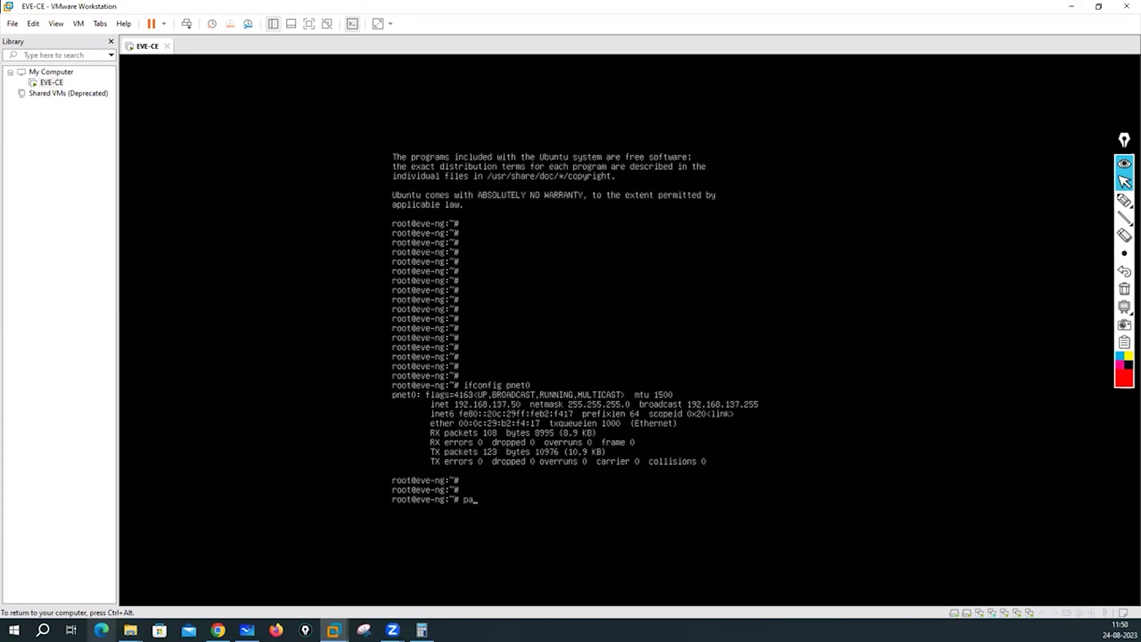
# Change the root password with passwd root, entering it twice, then exit the shell.
pyautogui.write('wd root')
pyautogui.press('Return')
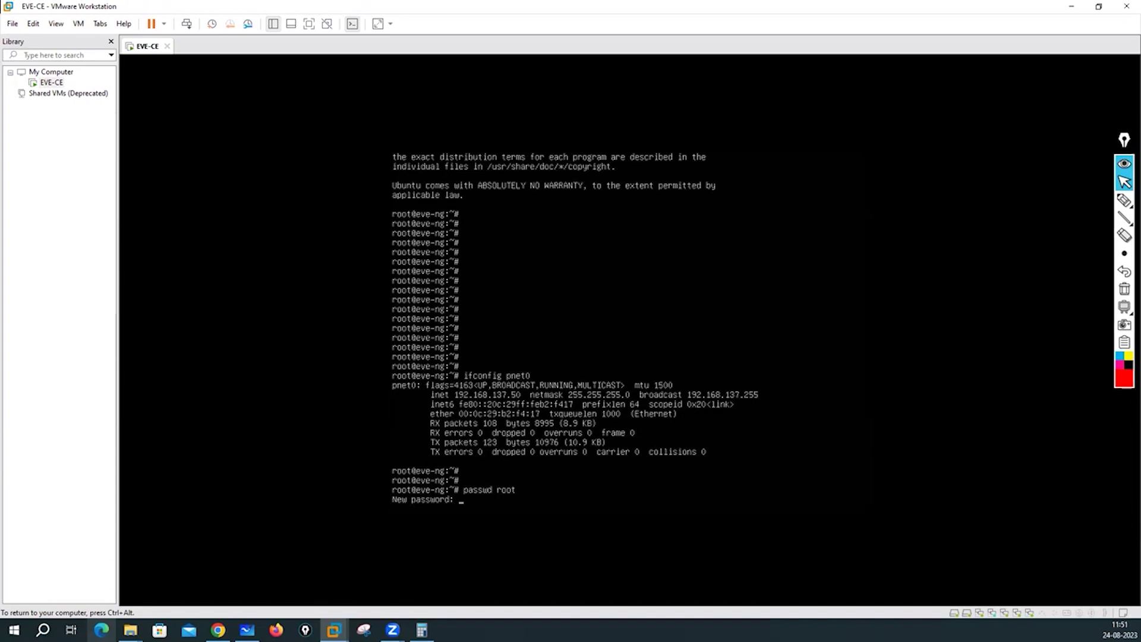
pyautogui.press('Return')
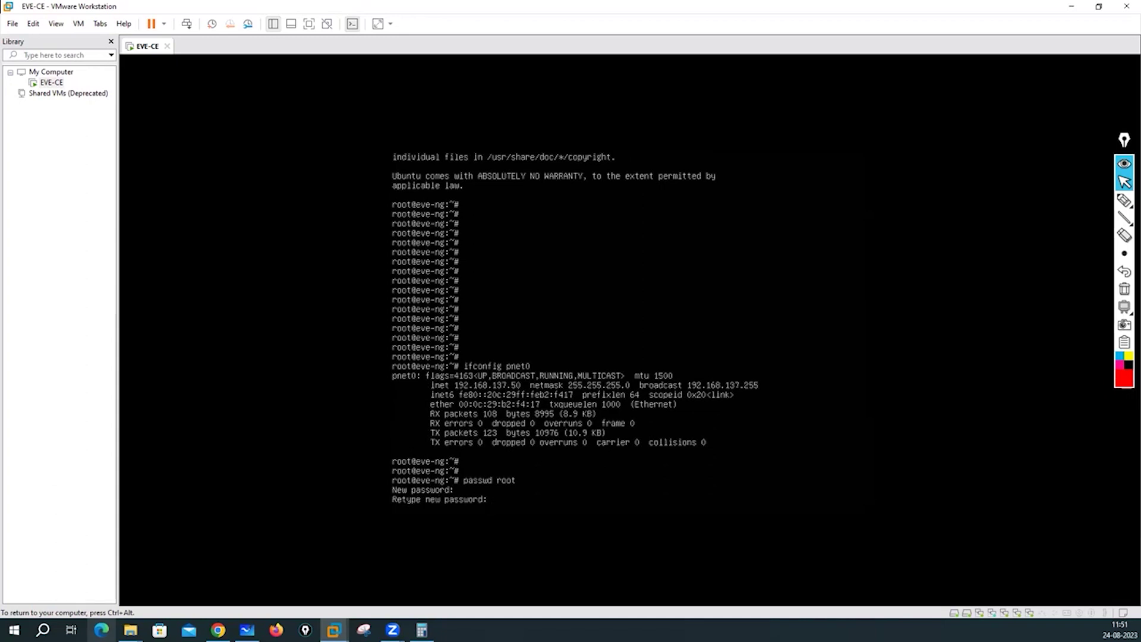
pyautogui.press('Return')
pyautogui.press('Return')
pyautogui.press('Return')
pyautogui.press('Return')
pyautogui.press('Return')
pyautogui.press('Return')
pyautogui.press('Return')
pyautogui.press('Return')
pyautogui.press('Return')
pyautogui.press('Return')
pyautogui.press('Return')
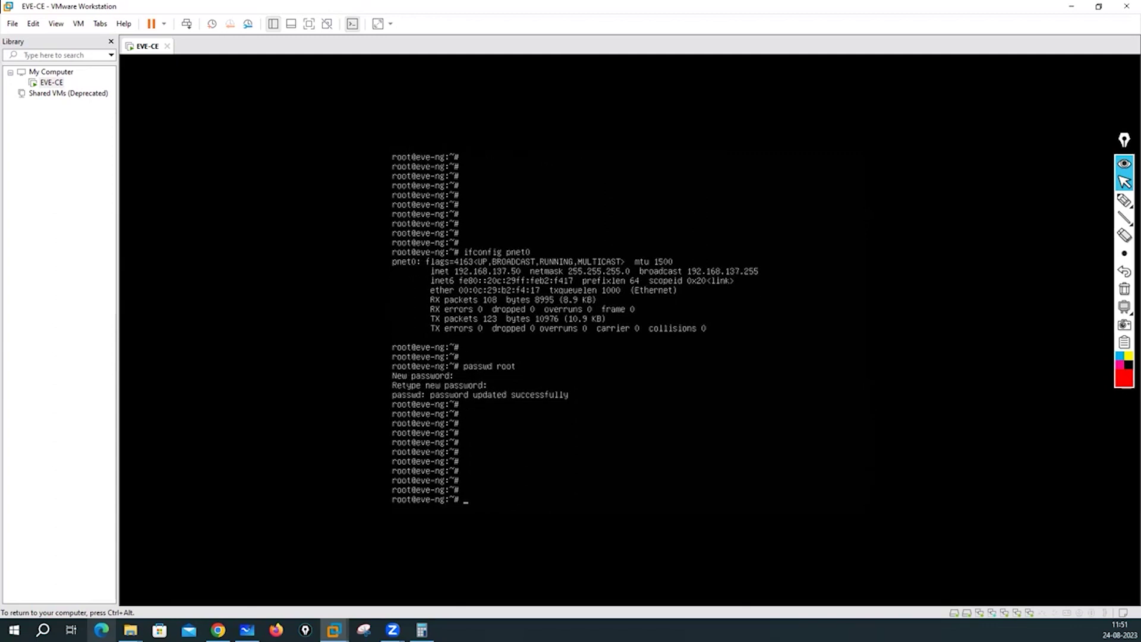
pyautogui.press('Return')
pyautogui.press('Return')
pyautogui.write('exit')
pyautogui.press('Return')
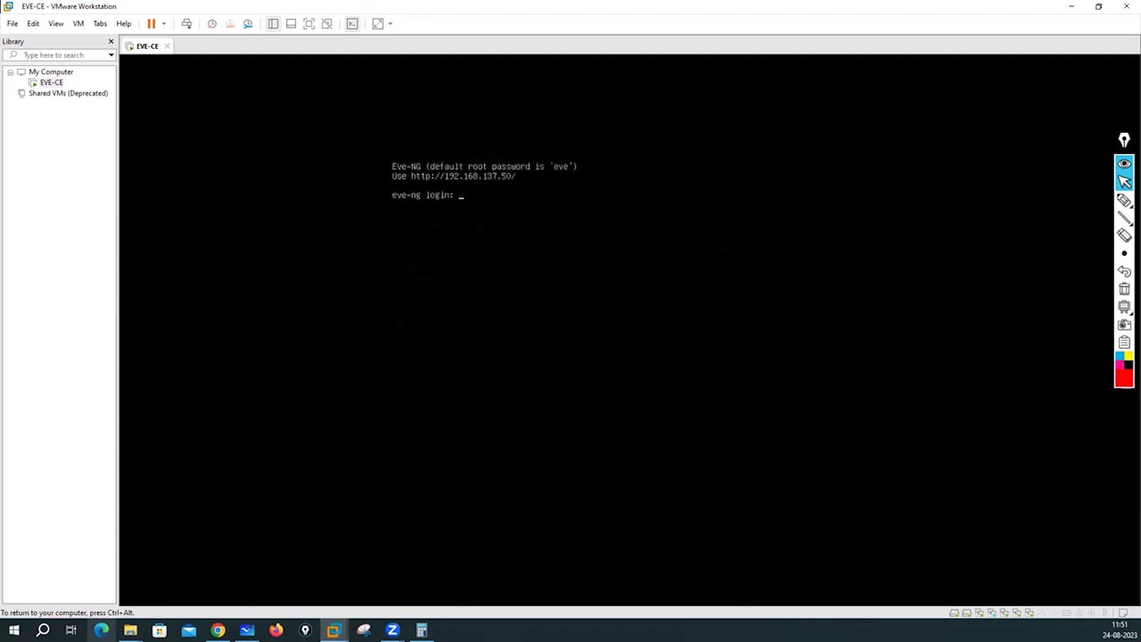
# Log back in as root with the new password, retrying after a failed attempt.
pyautogui.press('Return')
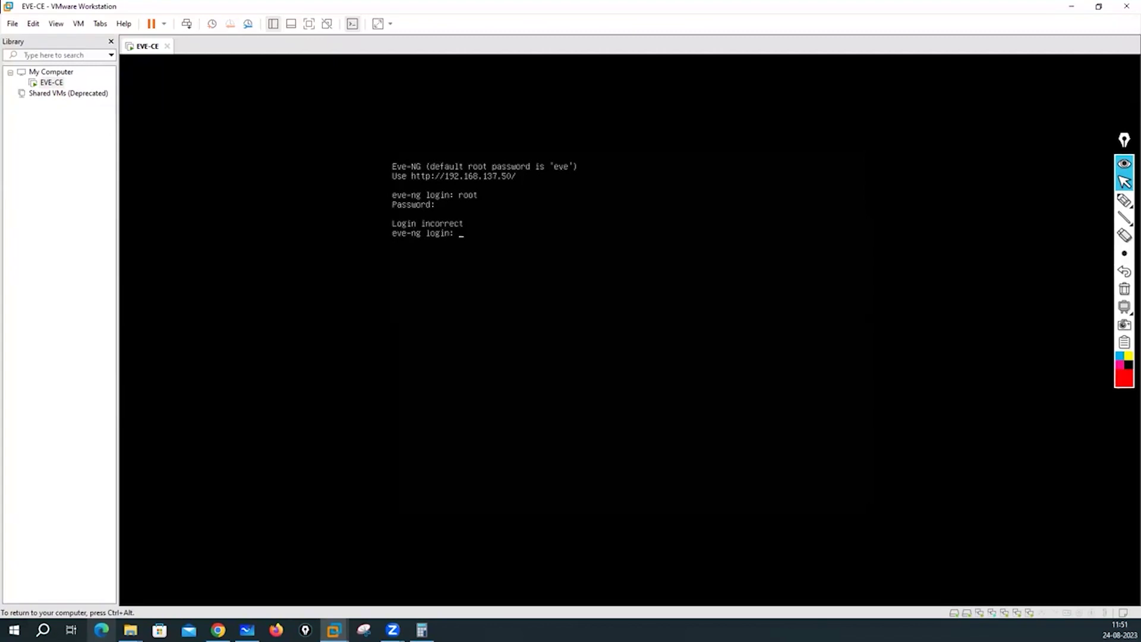
pyautogui.press('Return')
pyautogui.press('Return')
pyautogui.press('Return')
pyautogui.press('Return')
pyautogui.press('Return')
pyautogui.press('Return')
pyautogui.press('Return')
pyautogui.press('Return')
pyautogui.press('Return')
pyautogui.press('Return')
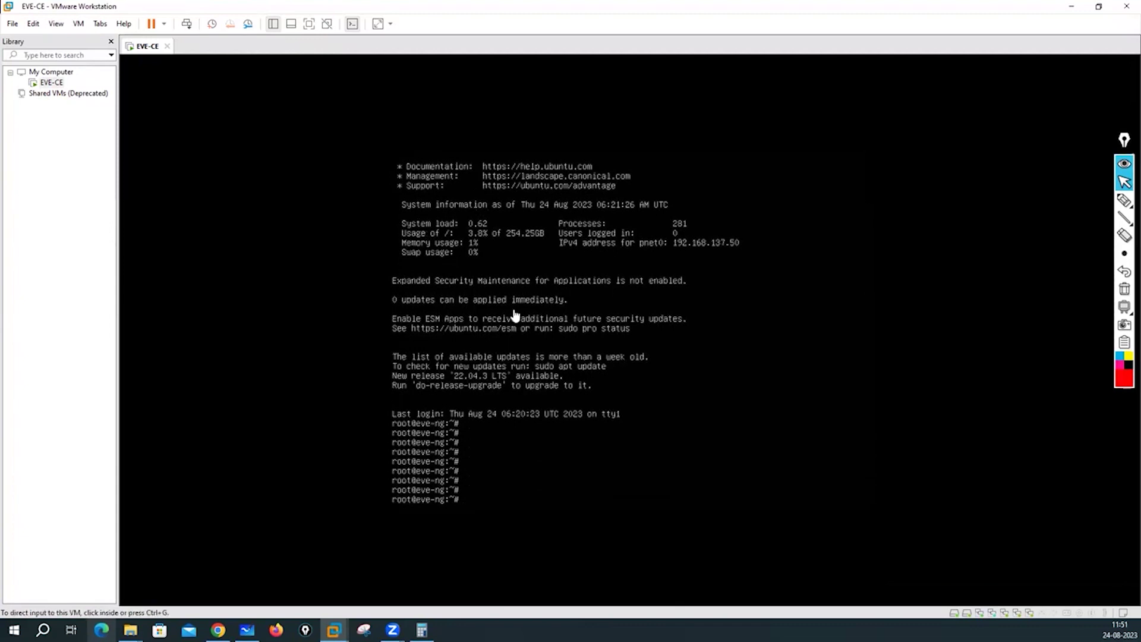
# Run ifconfig pnet0 and ifconfig to list the interfaces, then release the VM with Ctrl+Alt.
pyautogui.write('ifcon')
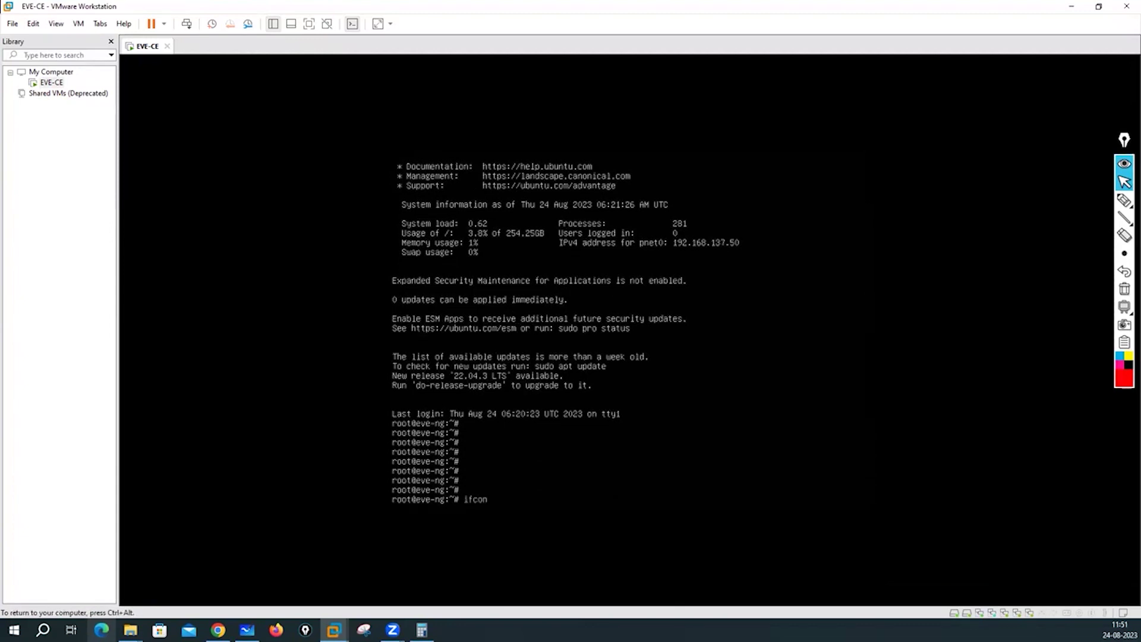
pyautogui.press('BackSpace')
pyautogui.press('BackSpace')
pyautogui.write('nfig pnet0')
pyautogui.press('Return')
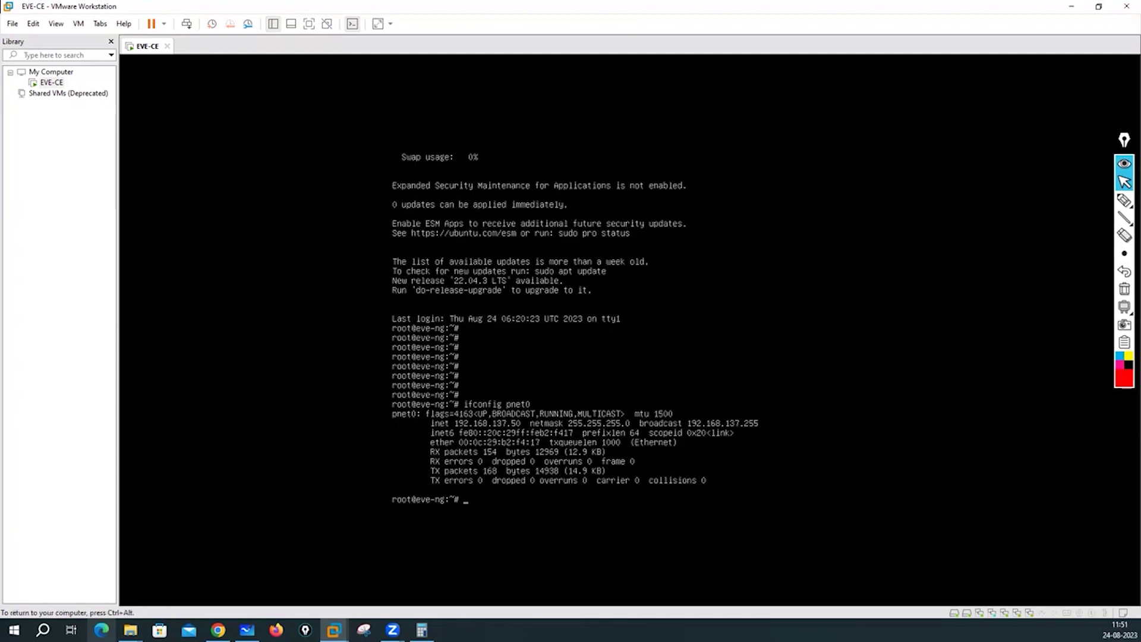
pyautogui.write('ifconfig')
pyautogui.press('Return')
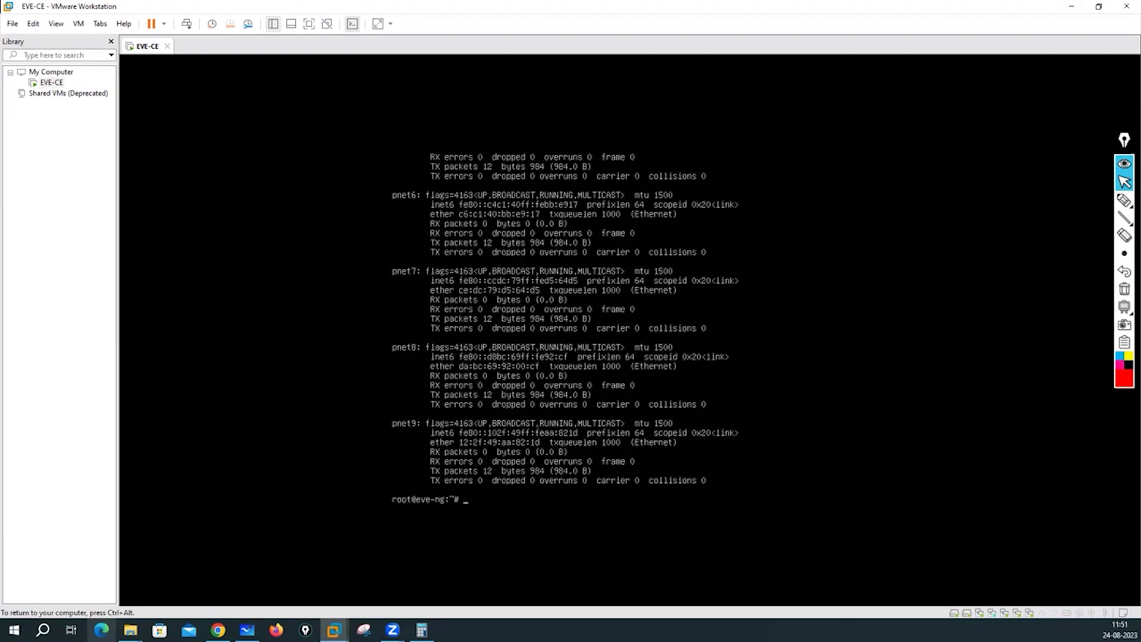
pyautogui.hotkey('ctrl', 'alt')
pyautogui.click(1073, 8)
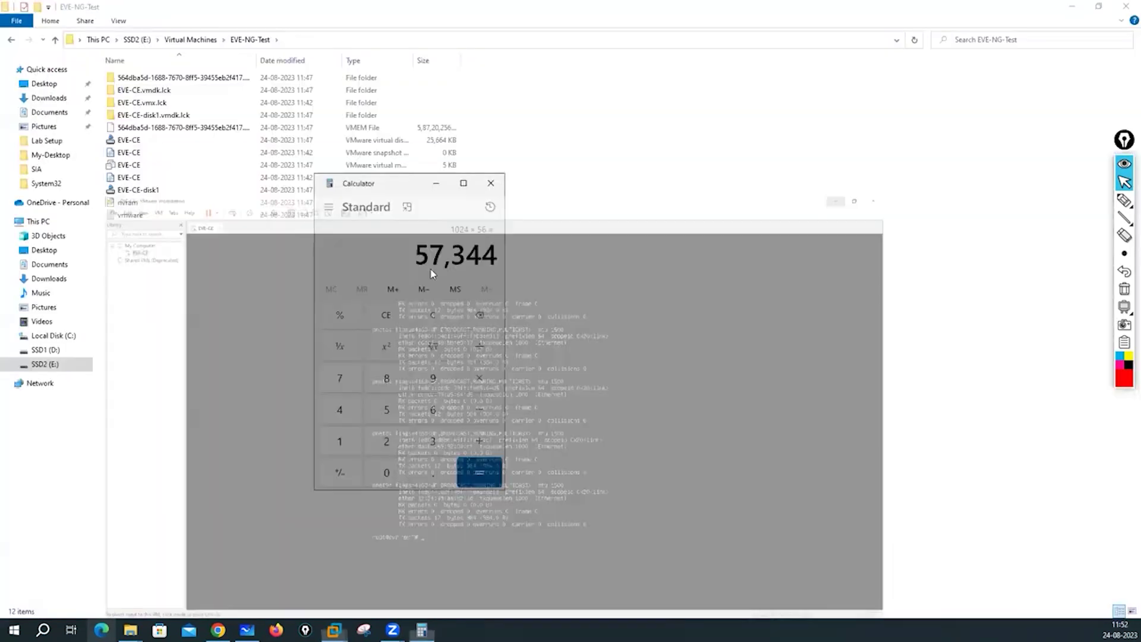
pyautogui.click(491, 183)
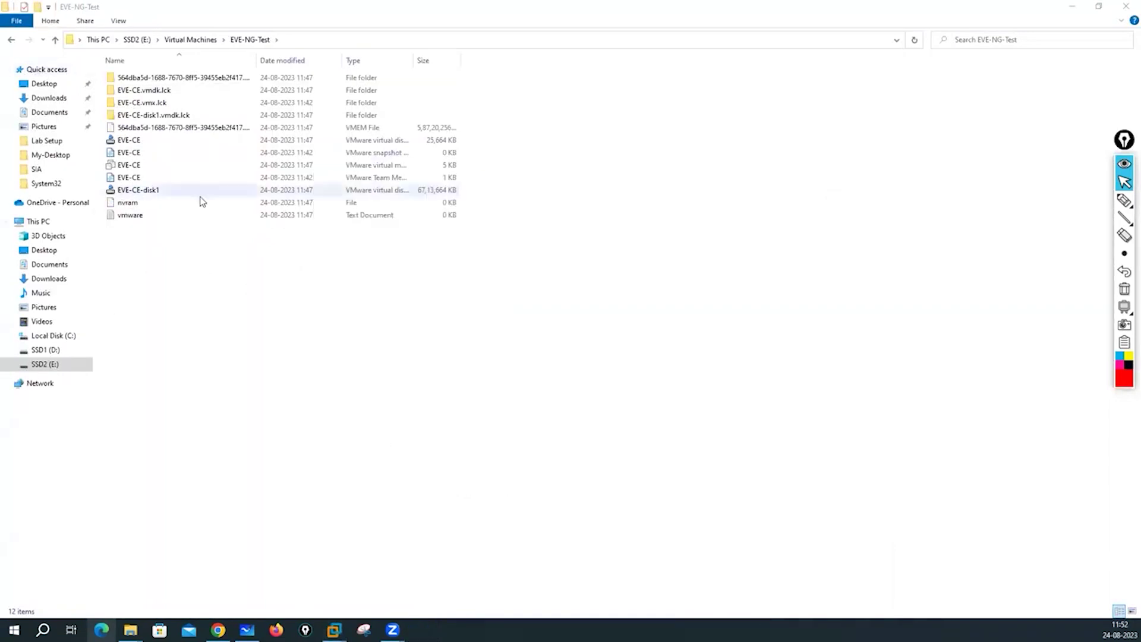
pyautogui.click(218, 630)
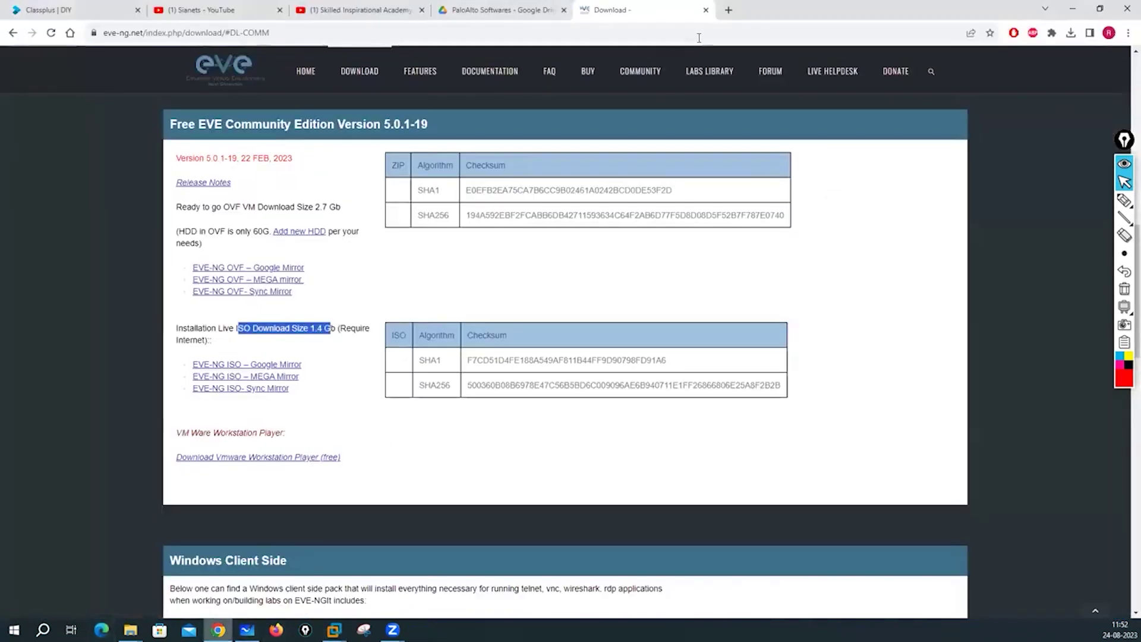
pyautogui.click(729, 10)
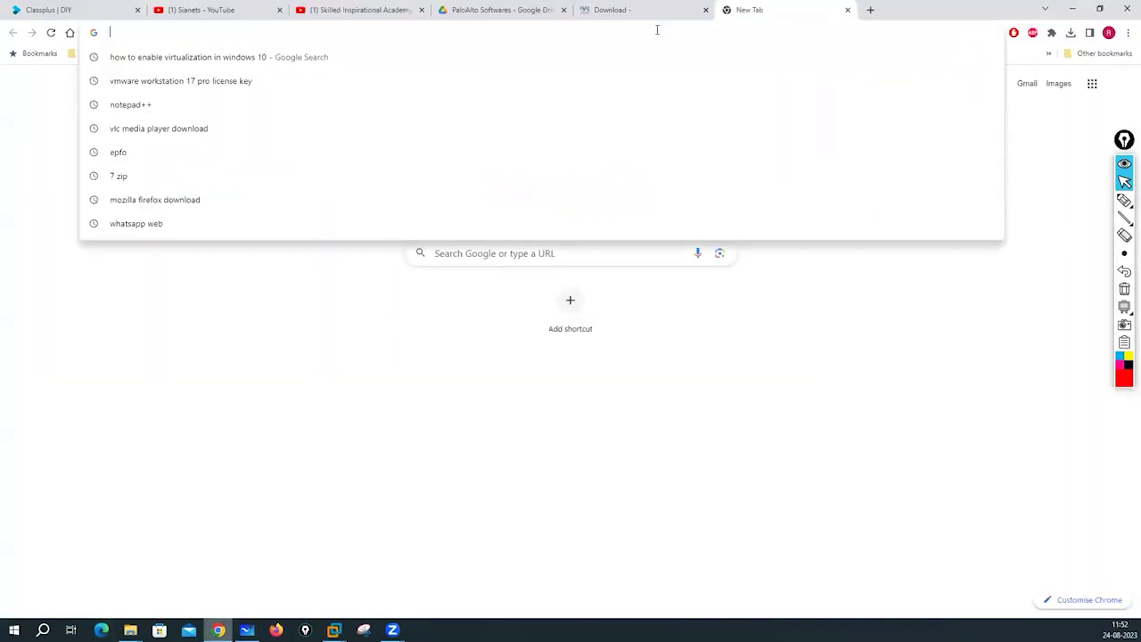
pyautogui.write('h')
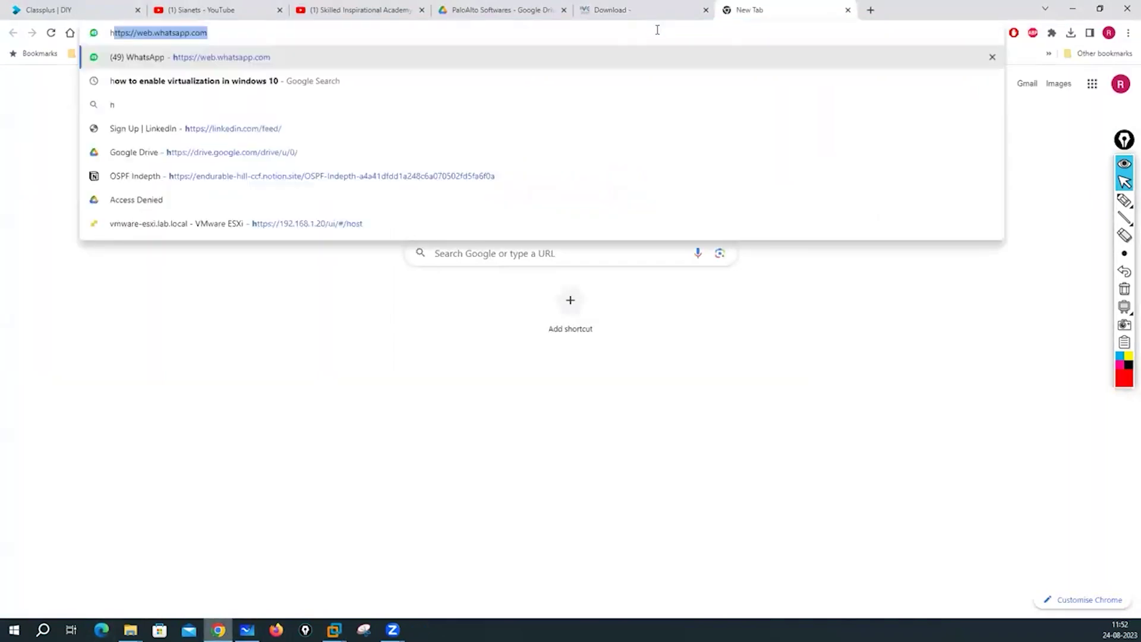
pyautogui.write('ttp://')
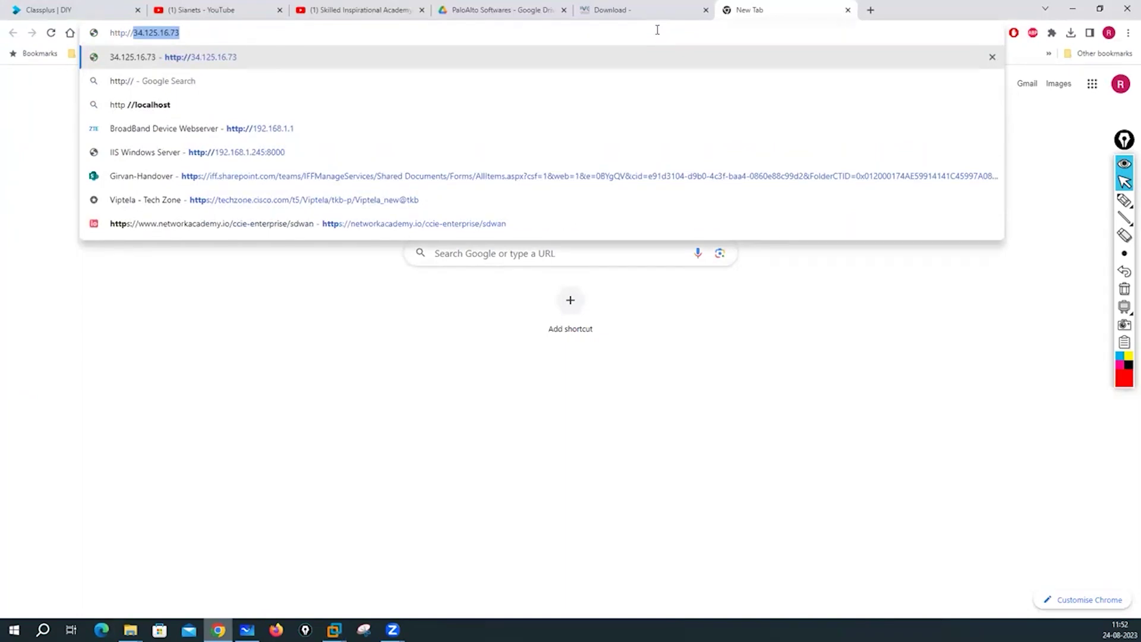
pyautogui.write('1')
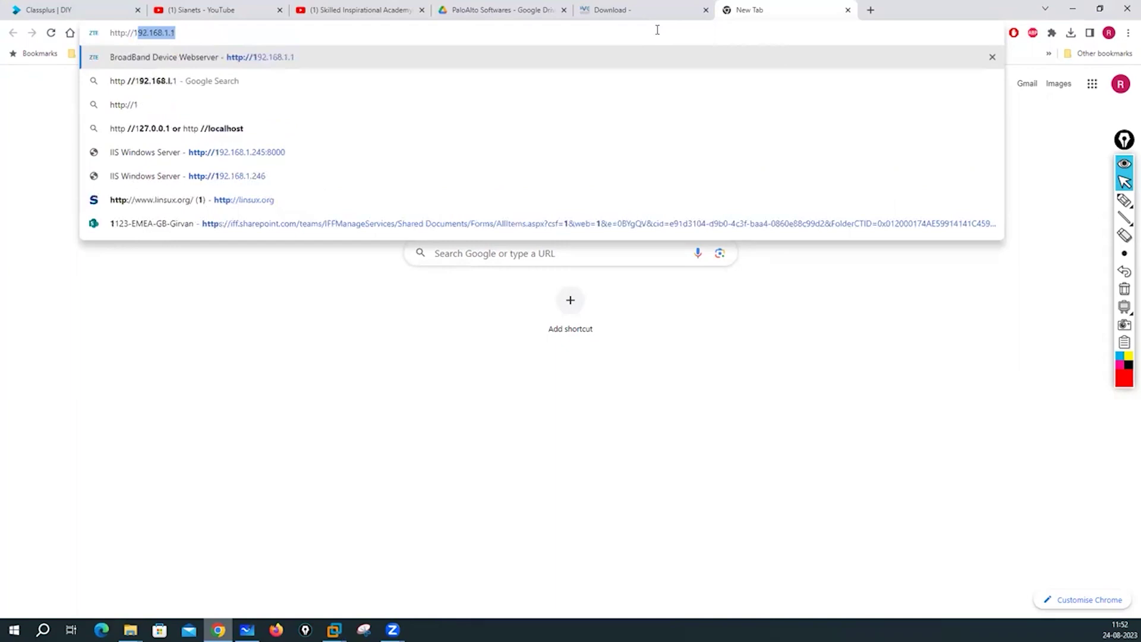
pyautogui.write('92.16')
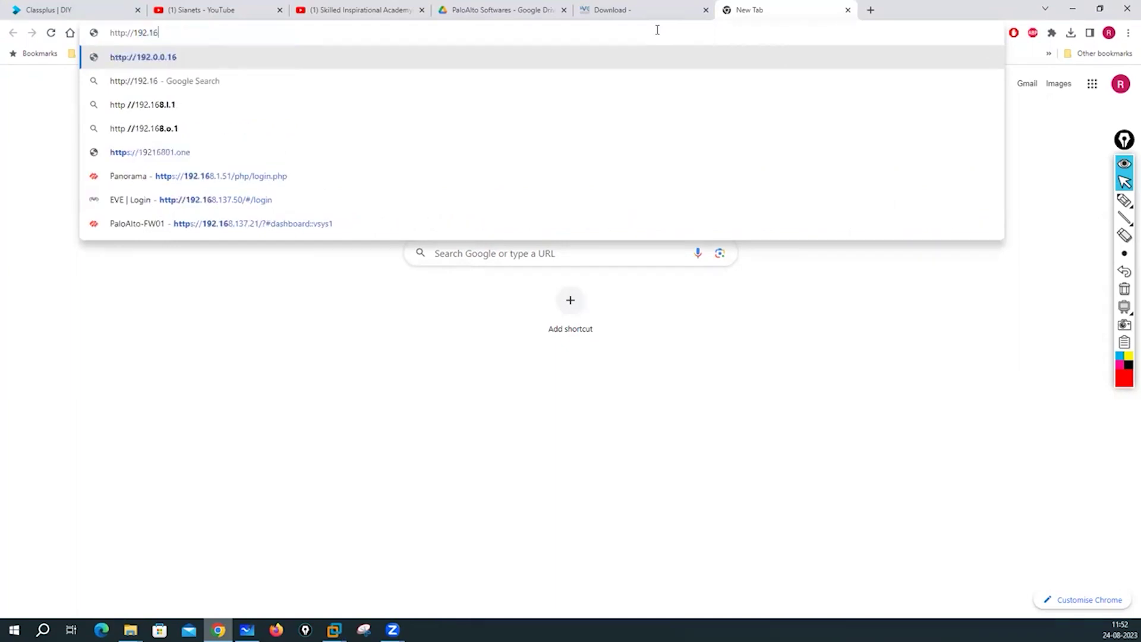
pyautogui.write('8.137.50/#/login')
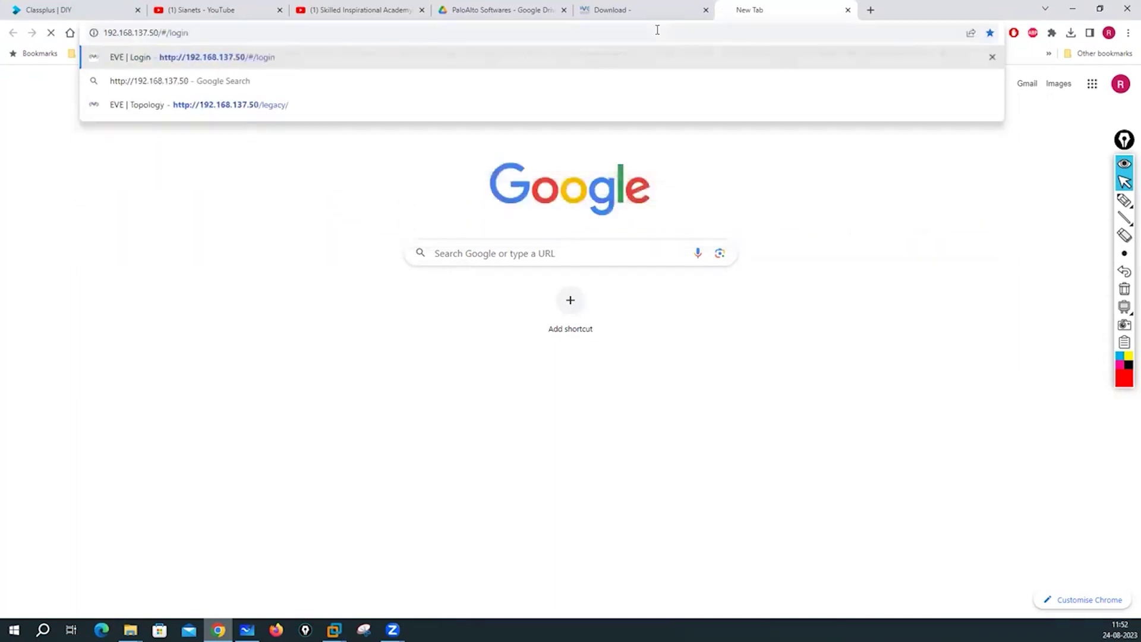
pyautogui.press('Return')
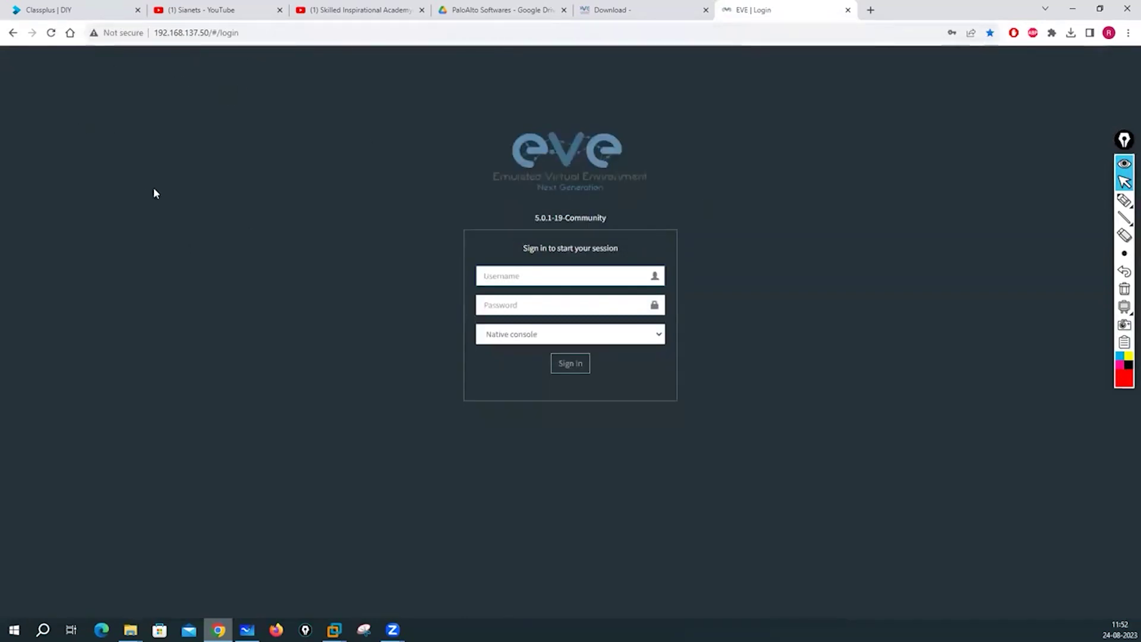
# Sign in to EVE-NG as admin with the account password, keeping Native console selected.
pyautogui.click(521, 272)
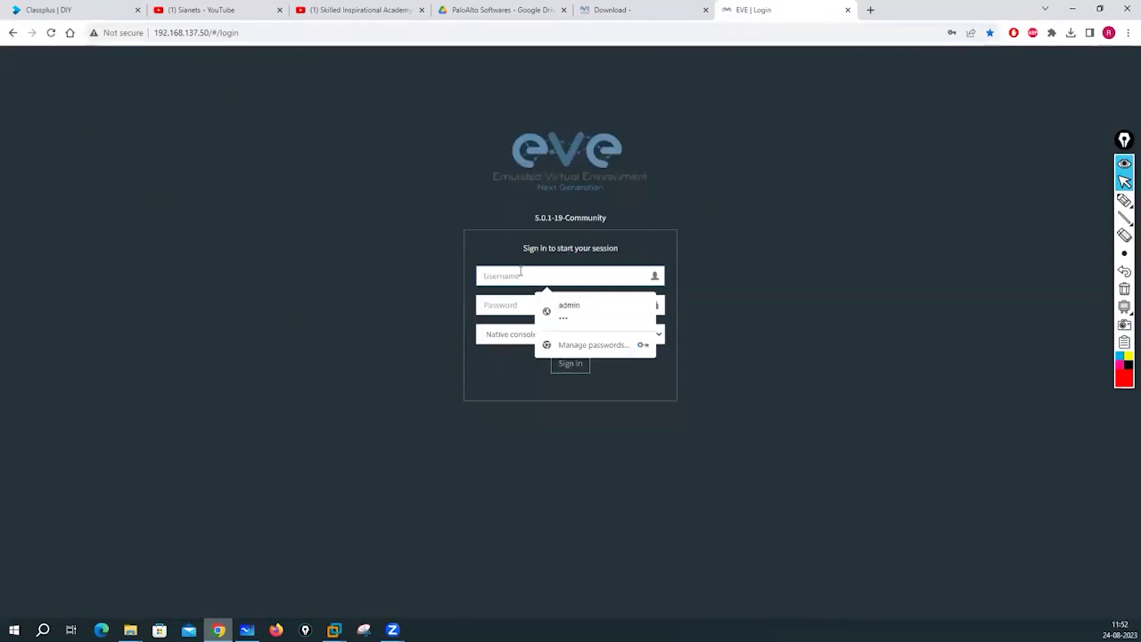
pyautogui.write('admin')
pyautogui.click(524, 303)
pyautogui.write('eve')
pyautogui.click(651, 340)
pyautogui.click(499, 352)
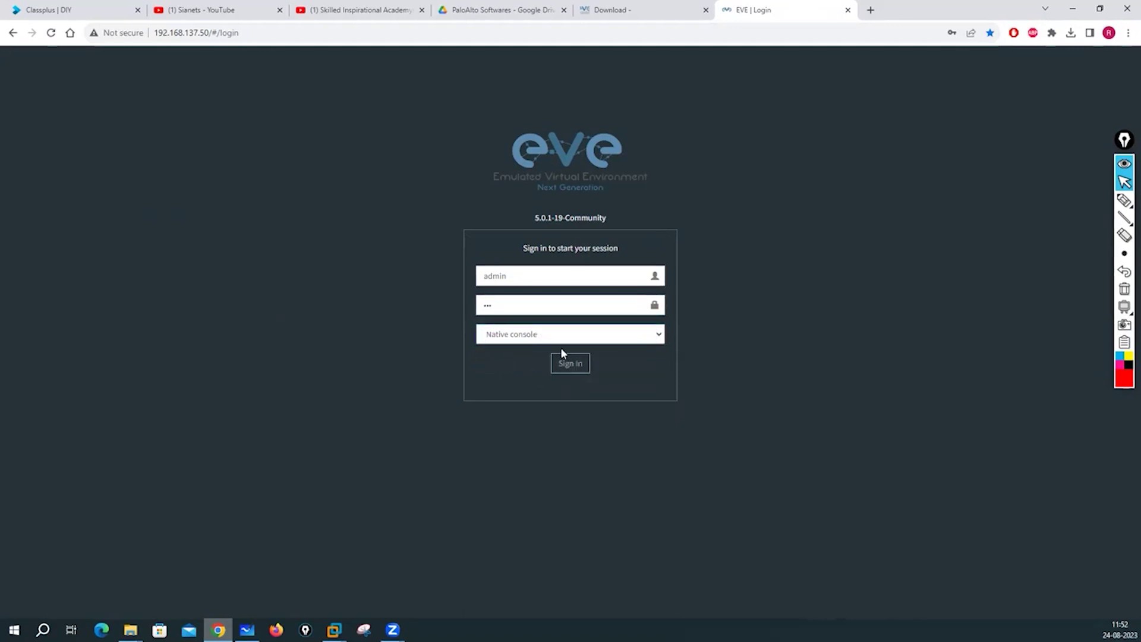
pyautogui.click(571, 363)
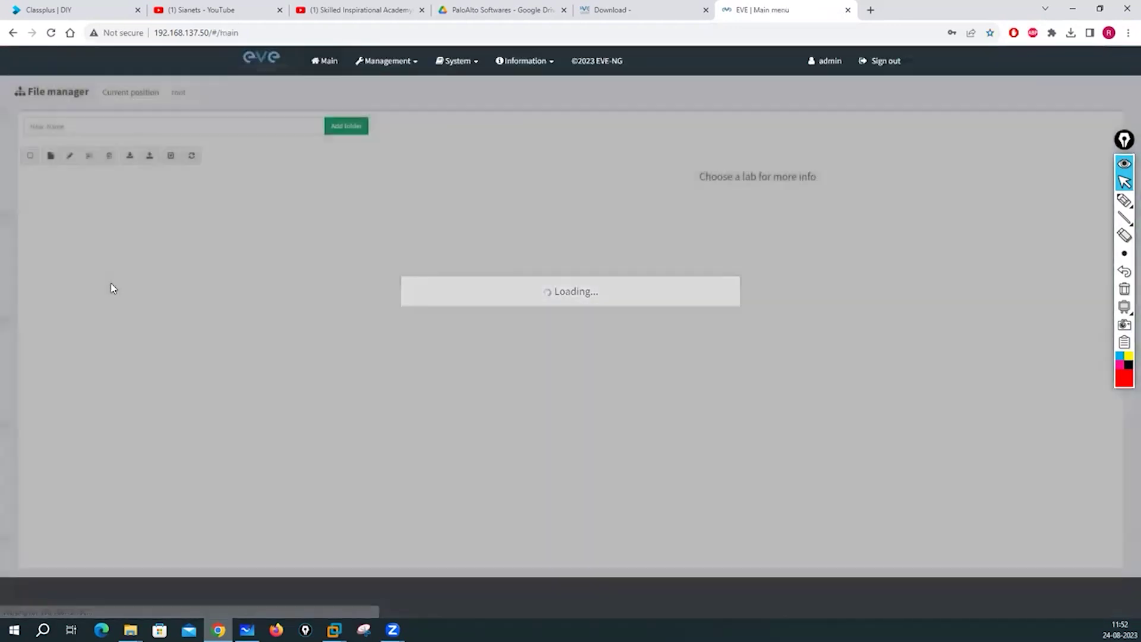
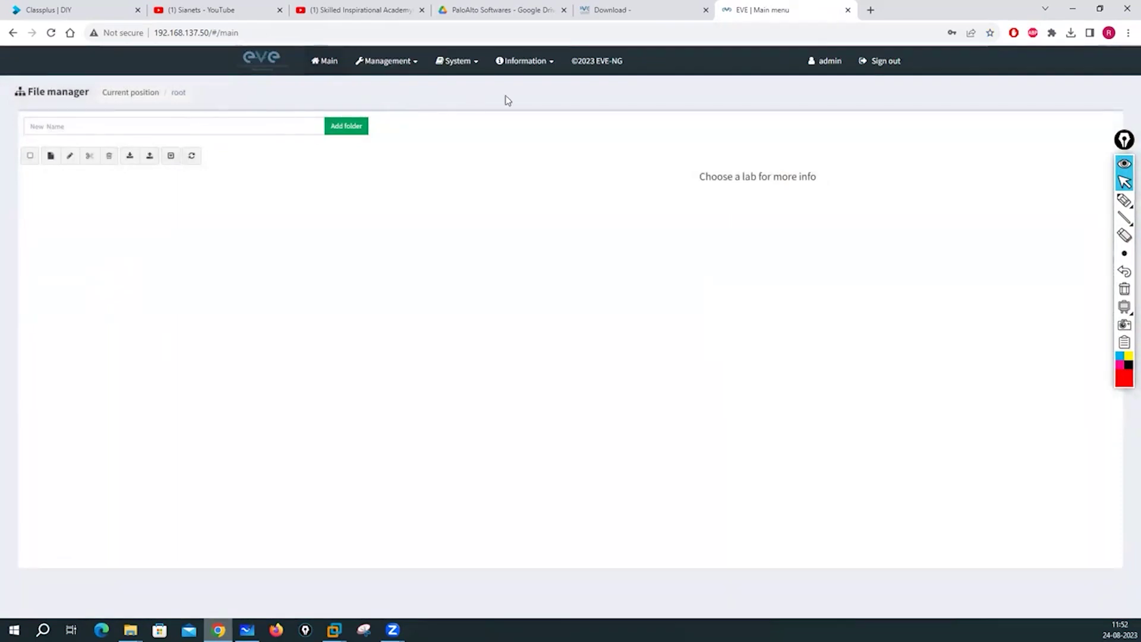
# Add a new user in User management with a username, password and confirmation, keeping the Administrator role.
pyautogui.click(416, 66)
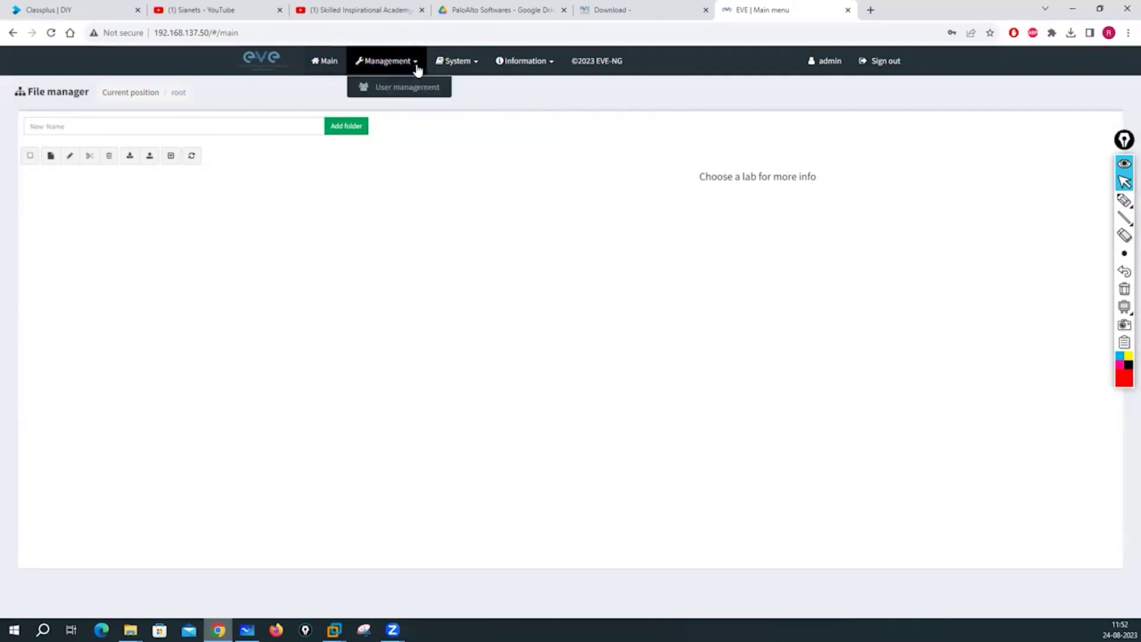
pyautogui.click(402, 93)
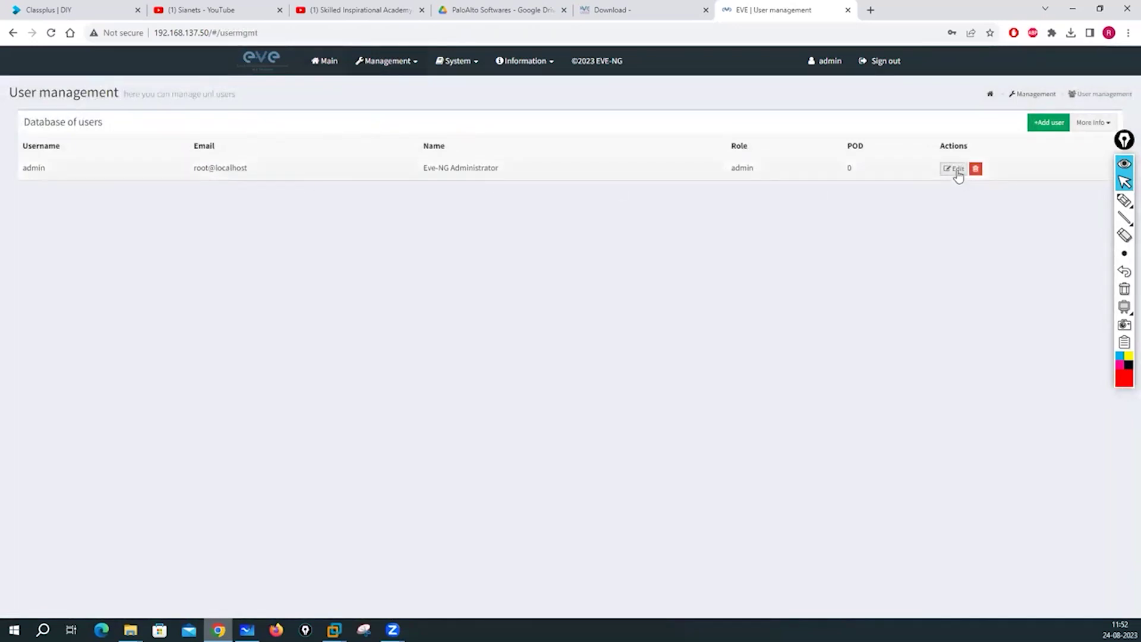
pyautogui.click(1045, 125)
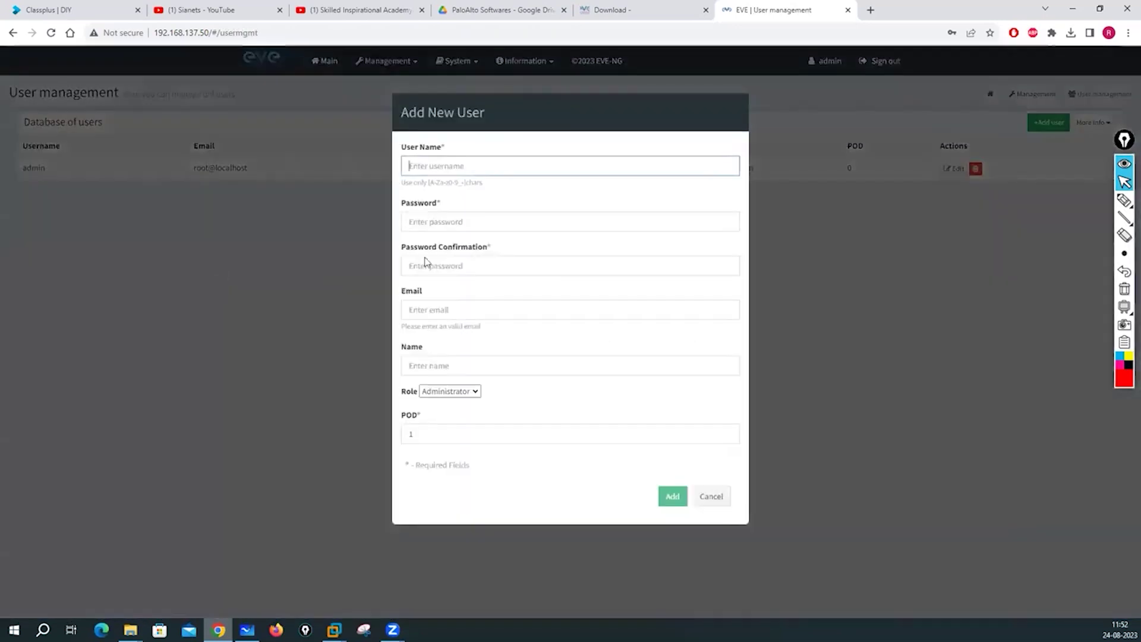
pyautogui.click(505, 166)
pyautogui.write('hemu')
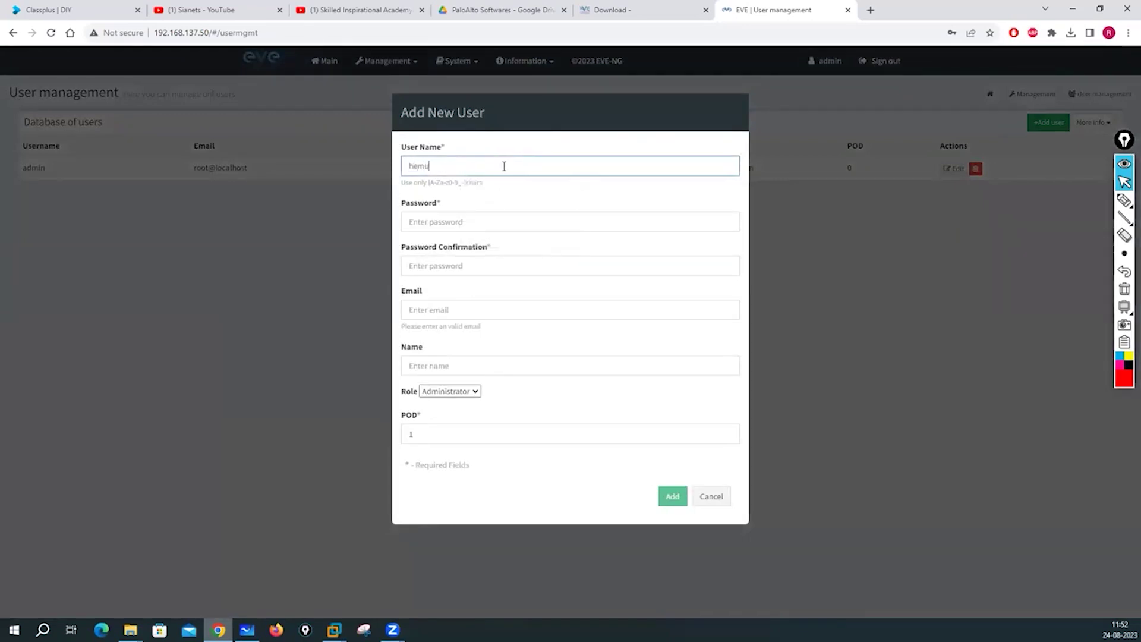
pyautogui.click(422, 223)
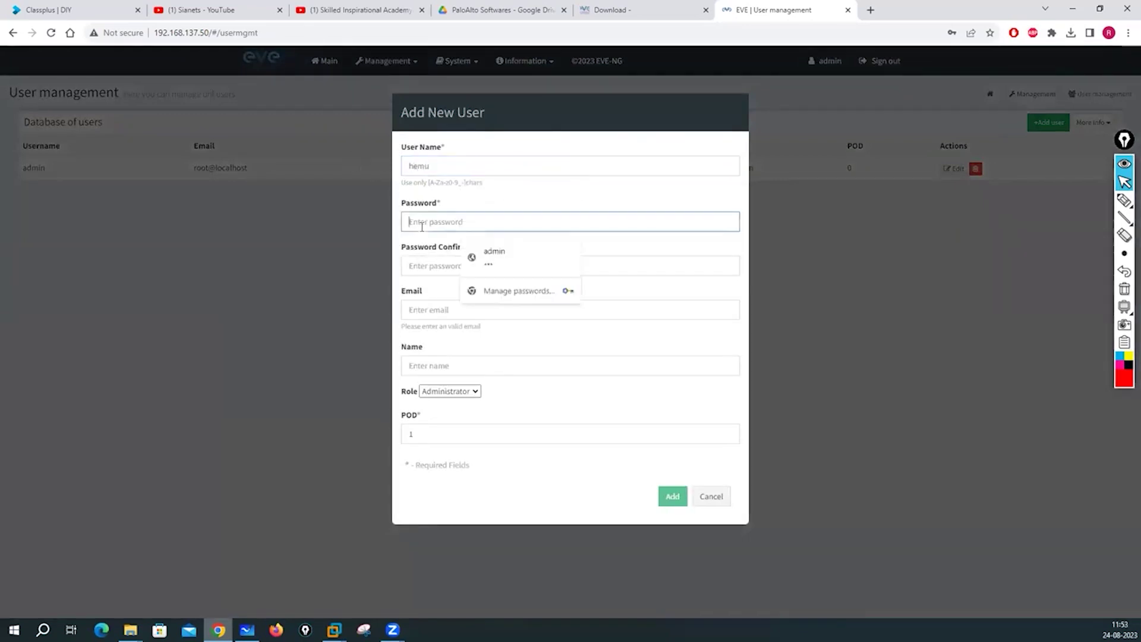
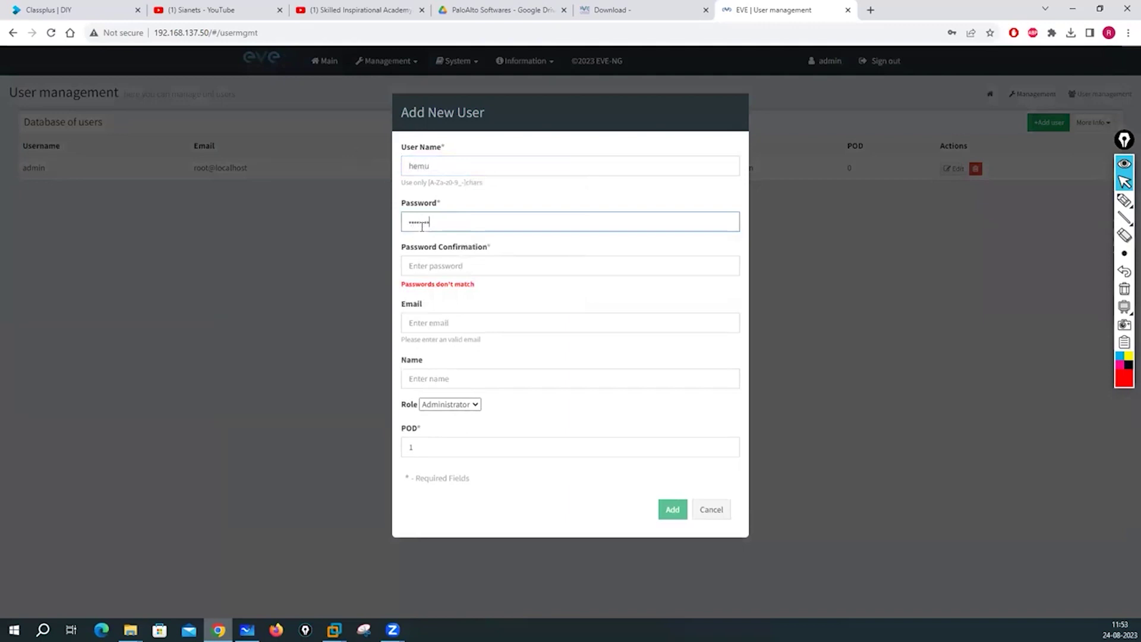
pyautogui.click(440, 267)
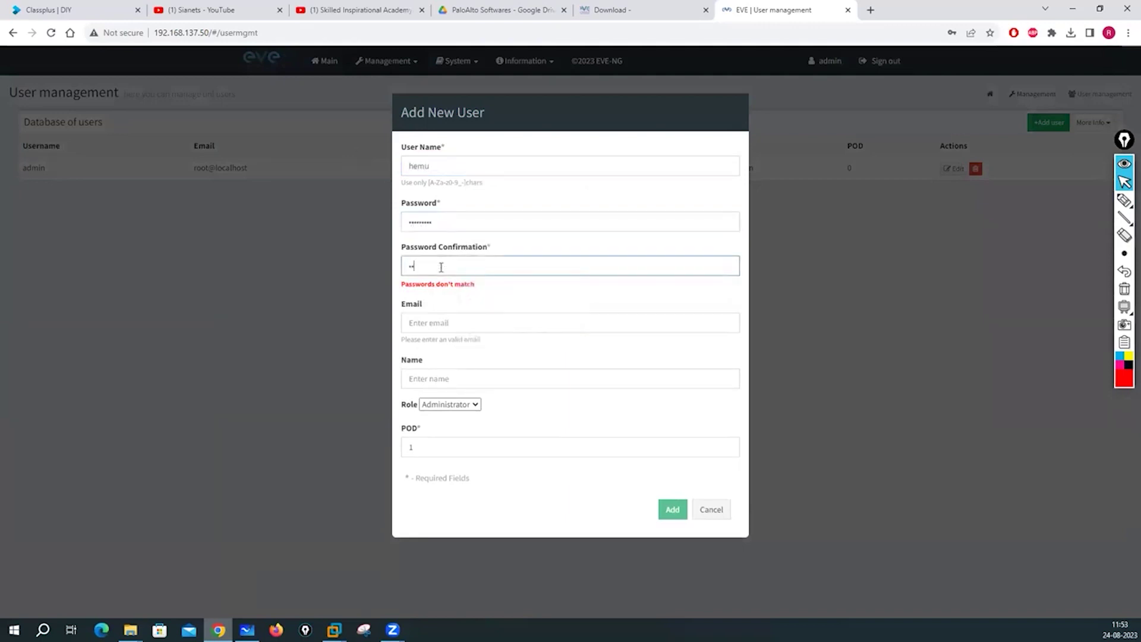
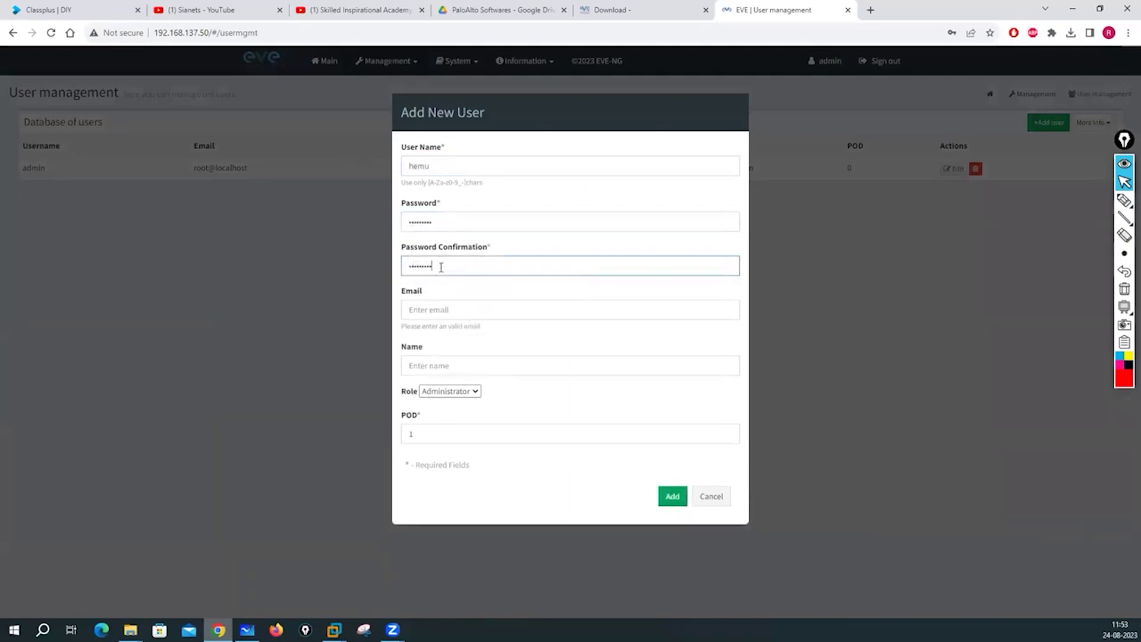
pyautogui.click(475, 392)
pyautogui.click(443, 401)
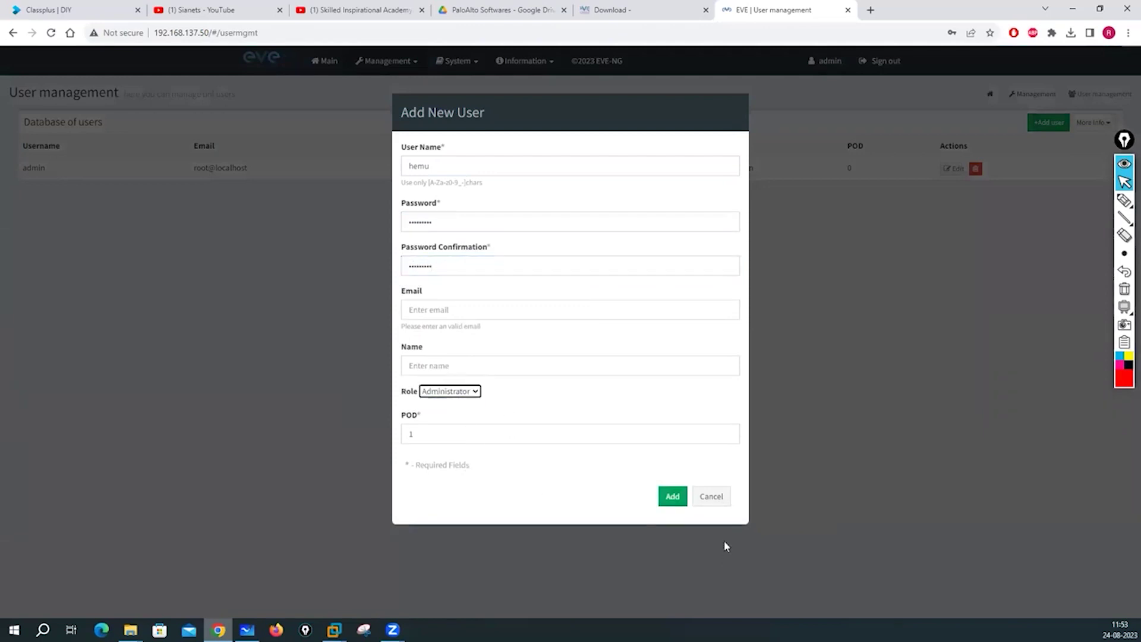
pyautogui.click(671, 500)
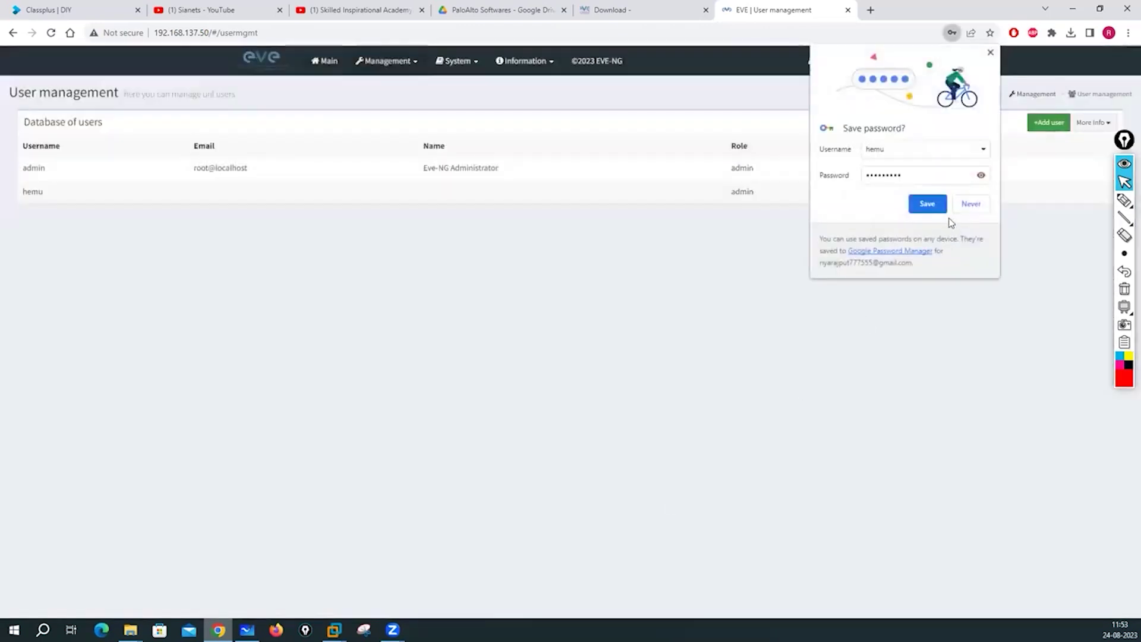
# Decline saving the password and enter 192.168.137.50 in a new Chrome incognito window.
pyautogui.click(972, 206)
pyautogui.click(1128, 33)
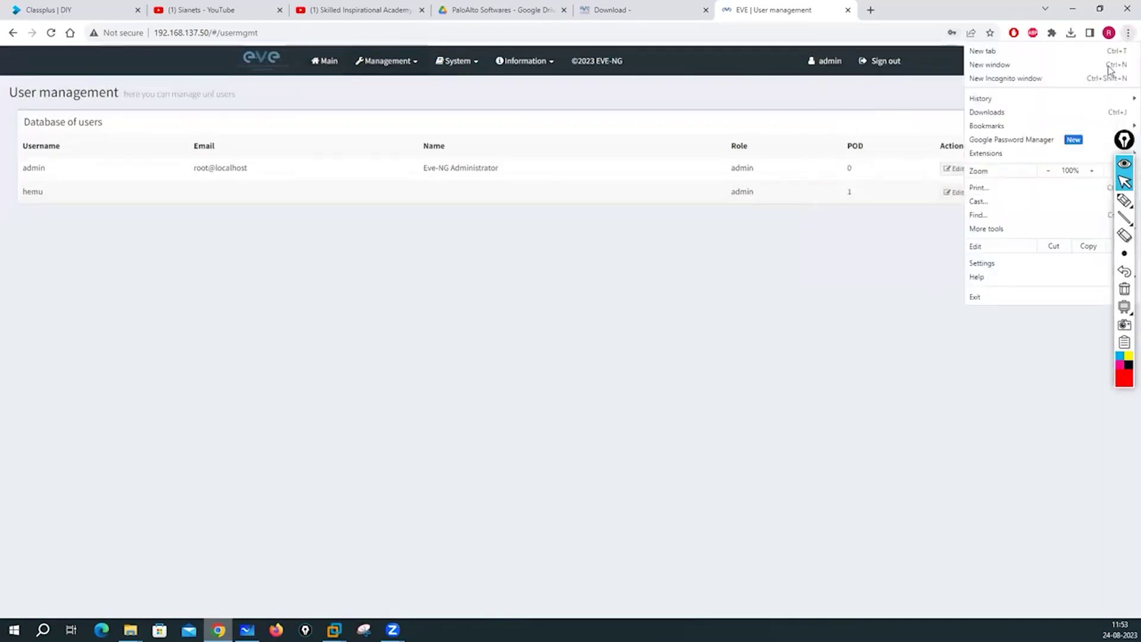
pyautogui.click(996, 79)
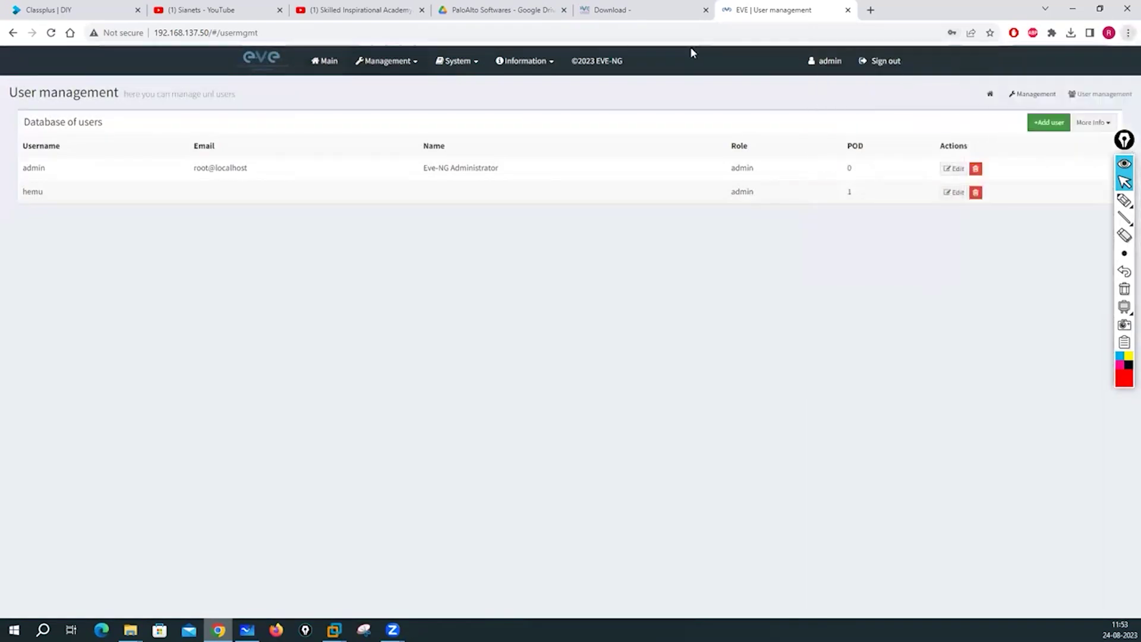
pyautogui.write('192.168.1')
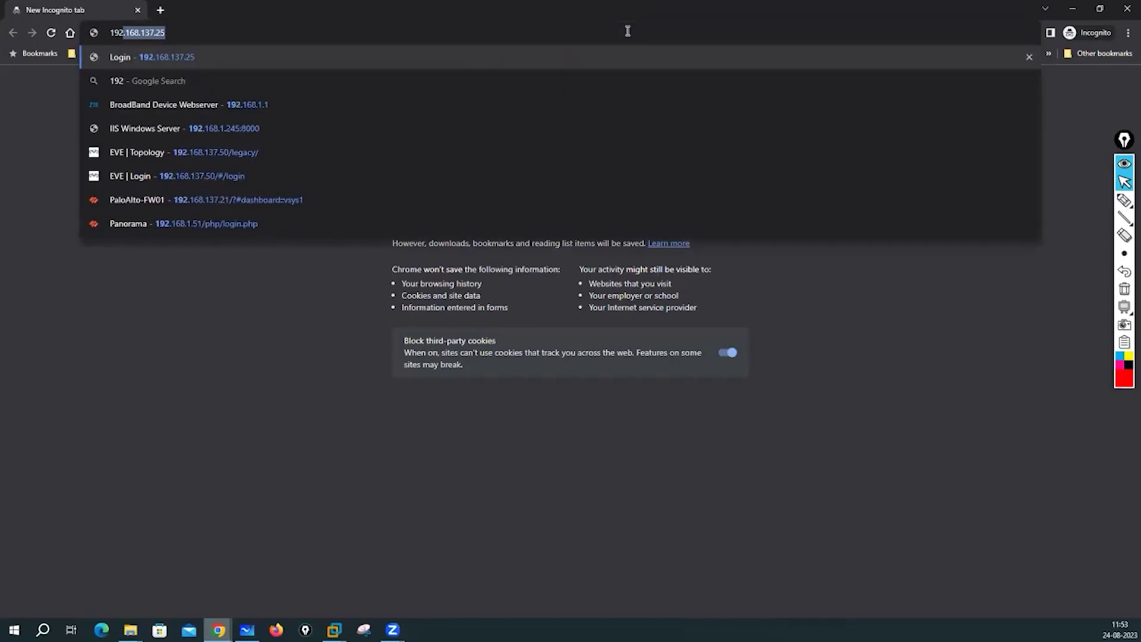
pyautogui.write('3')
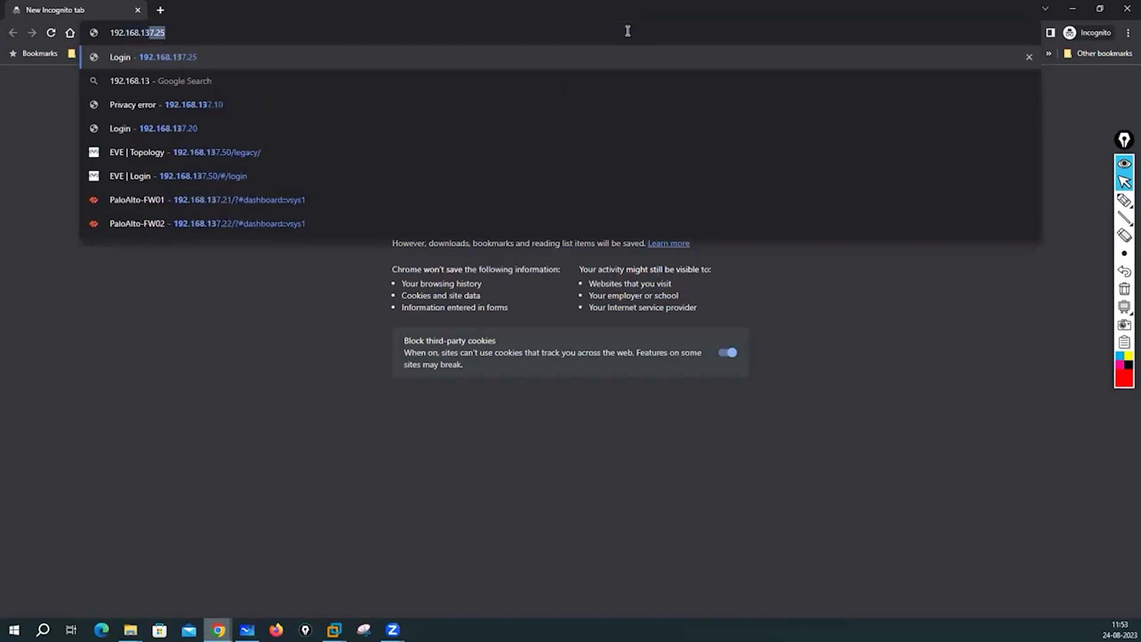
pyautogui.write('7.50/legacy/')
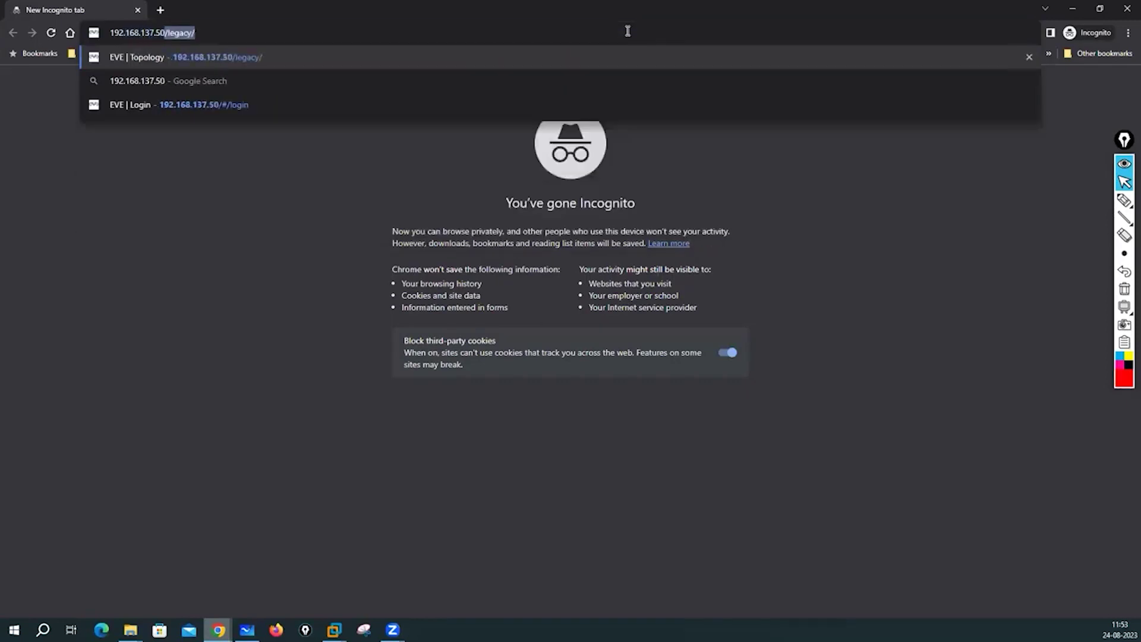
# Log in to EVE-NG as the new user in incognito, then return the admin window to Main.
pyautogui.press('Return')
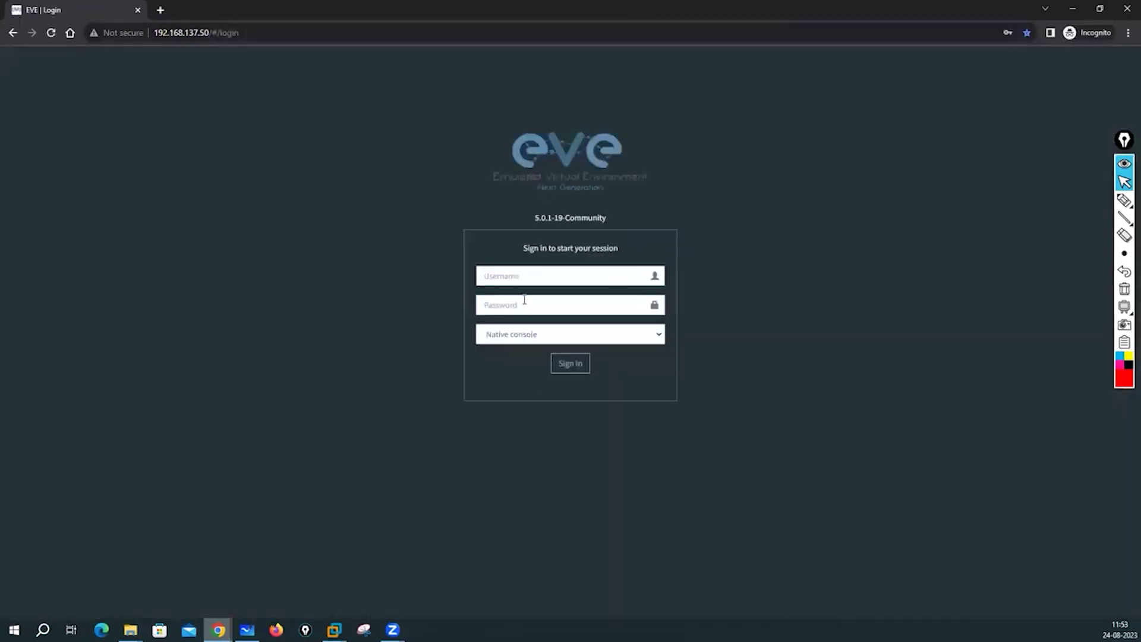
pyautogui.click(504, 274)
pyautogui.write('hemu')
pyautogui.press('Tab')
pyautogui.write('********')
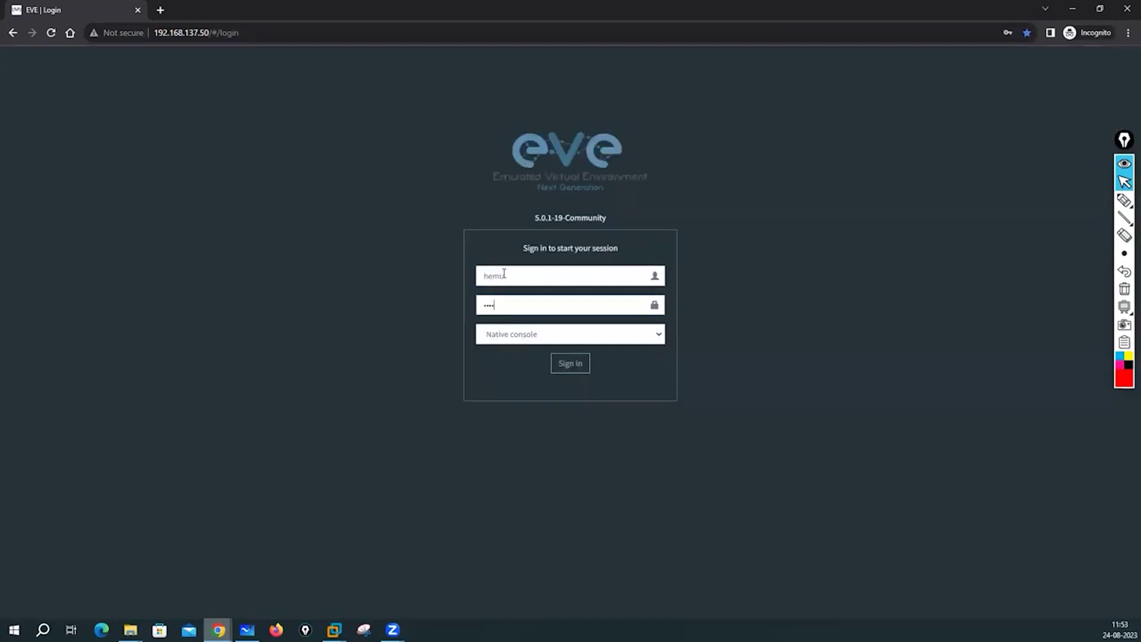
pyautogui.press('Return')
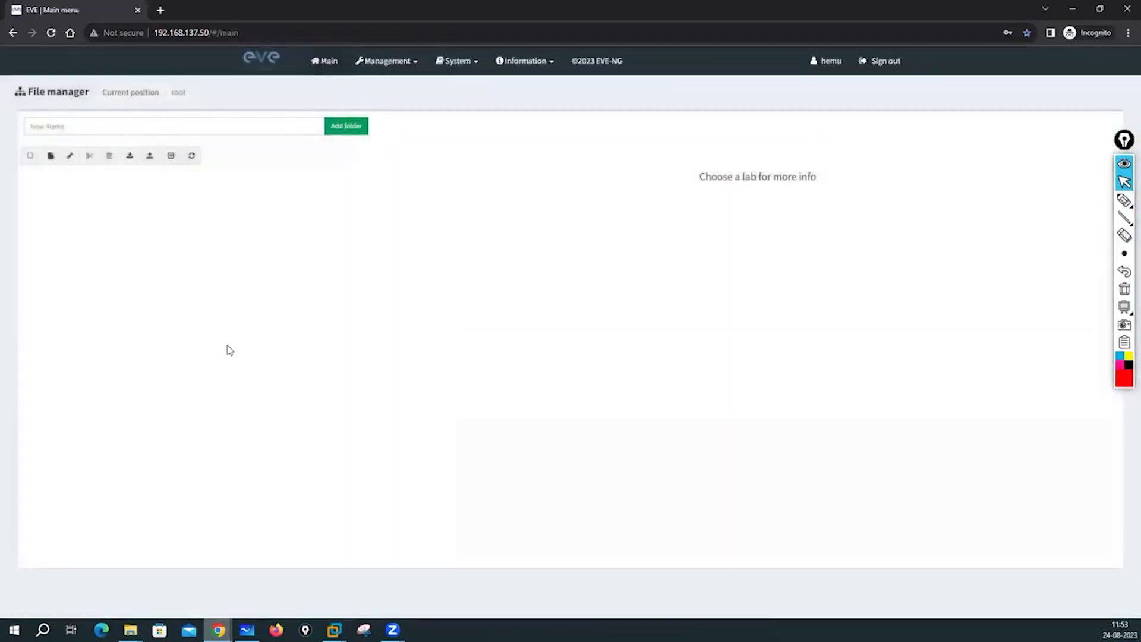
pyautogui.click(1070, 9)
pyautogui.click(329, 62)
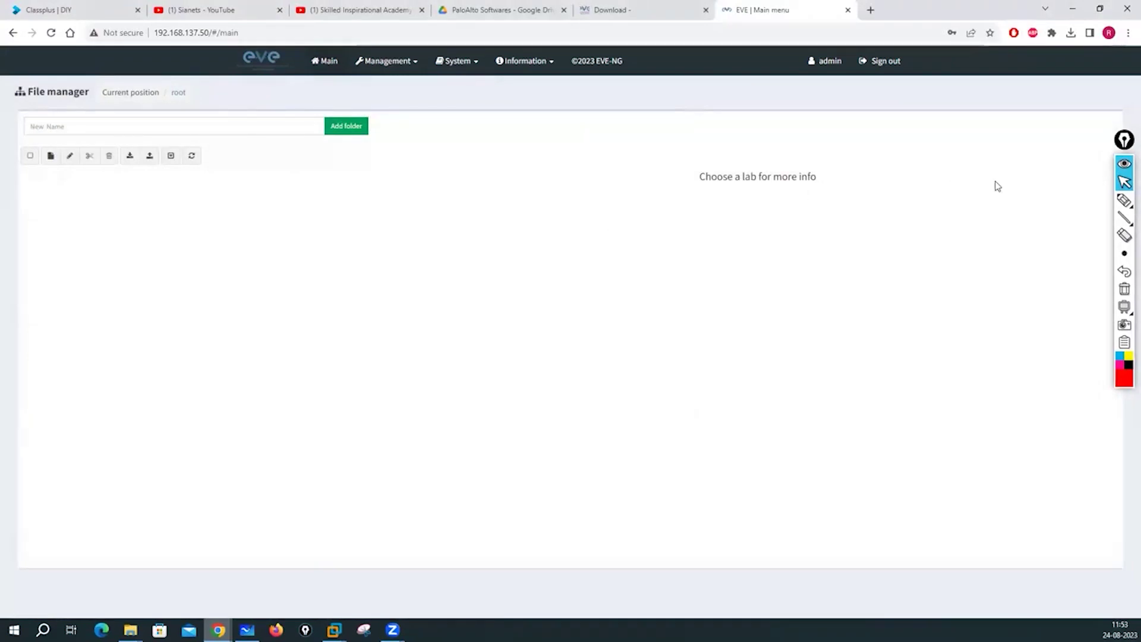
# Write a red 'CLI' label with the screen pen, briefly checking the EVE-CE VM console.
pyautogui.click(1125, 200)
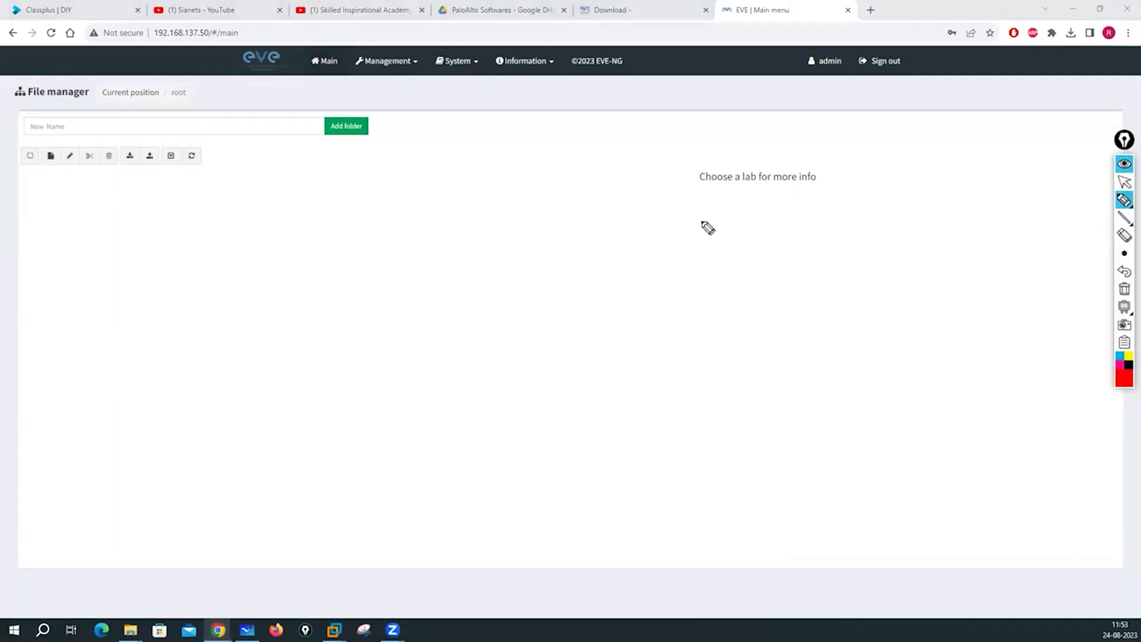
pyautogui.moveTo(352, 169)
pyautogui.mouseDown()
pyautogui.moveTo(325, 194)
pyautogui.moveTo(352, 201)
pyautogui.moveTo(366, 182)
pyautogui.moveTo(383, 196)
pyautogui.moveTo(394, 171)
pyautogui.moveTo(402, 192)
pyautogui.mouseUp()
pyautogui.moveTo(384, 167); pyautogui.dragTo(399, 164)
pyautogui.click(1124, 183)
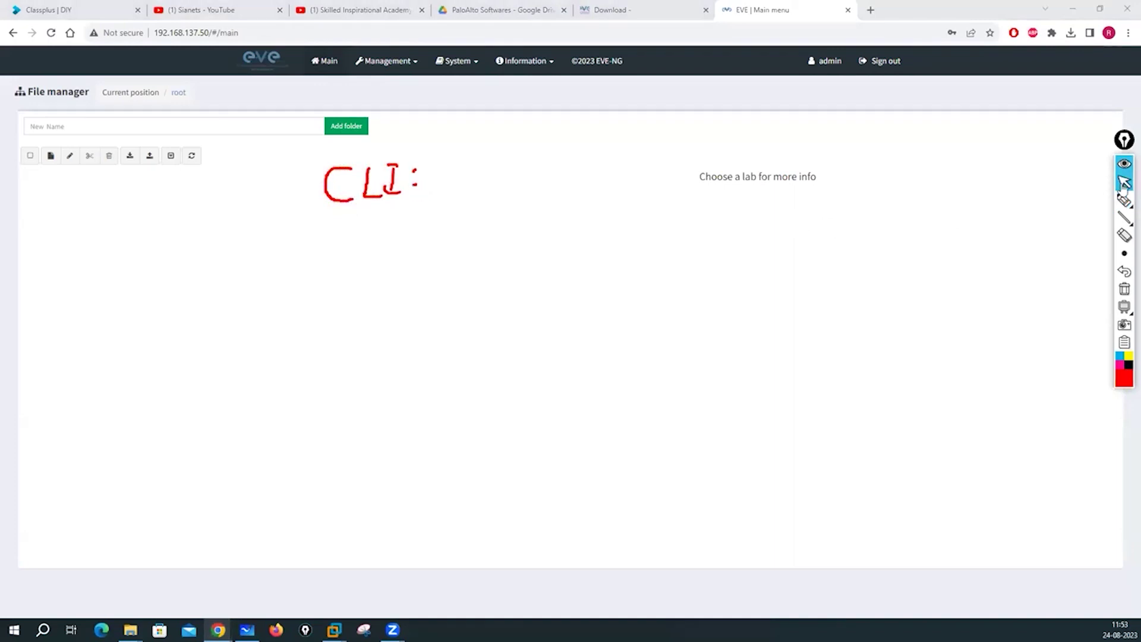
pyautogui.moveTo(334, 630)
pyautogui.click(375, 576)
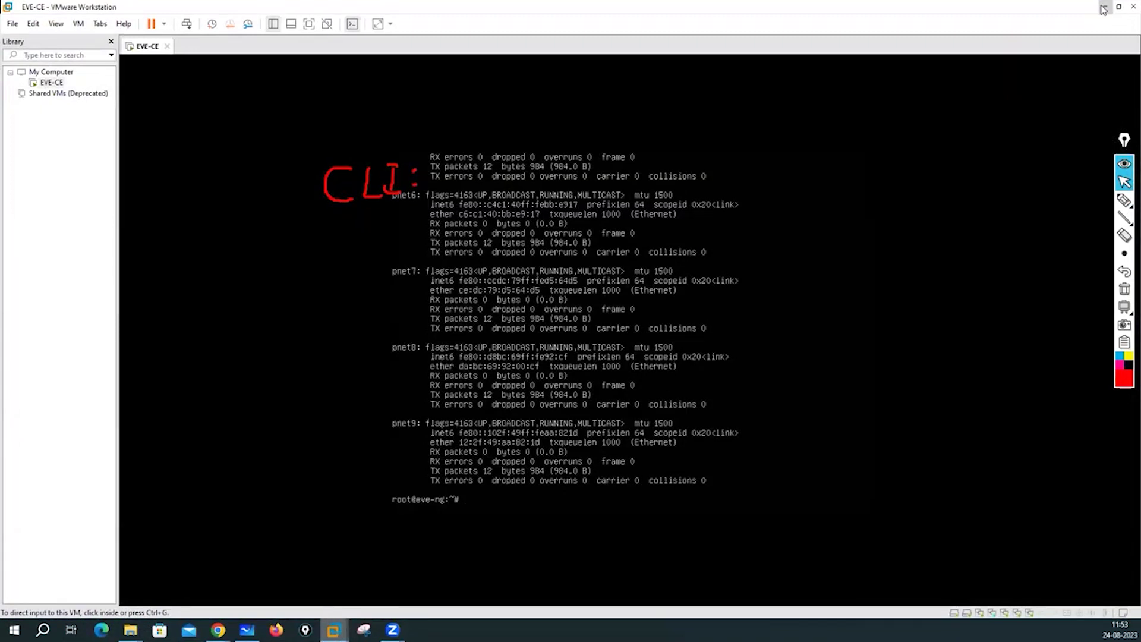
pyautogui.click(1103, 9)
# Annotate the root CLI login username and password after the CLI label.
pyautogui.moveTo(1124, 201)
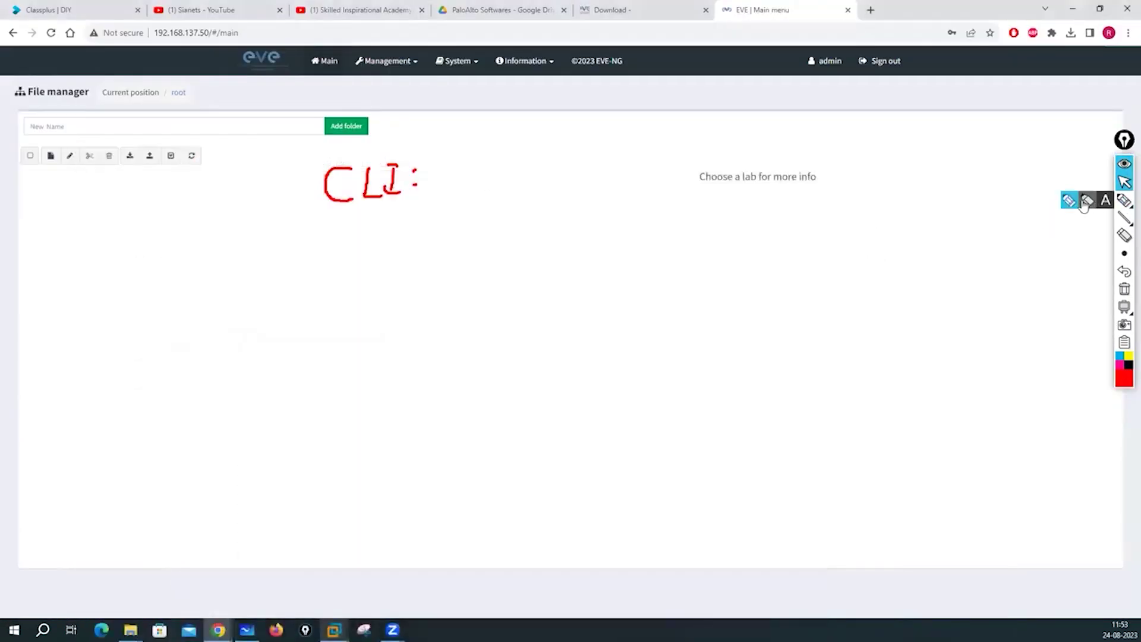
pyautogui.click(1068, 200)
pyautogui.moveTo(447, 174)
pyautogui.mouseDown()
pyautogui.moveTo(501, 162)
pyautogui.moveTo(519, 173)
pyautogui.moveTo(509, 167)
pyautogui.moveTo(510, 202)
pyautogui.mouseUp()
pyautogui.moveTo(540, 163)
pyautogui.mouseDown()
pyautogui.moveTo(544, 178)
pyautogui.moveTo(569, 157)
pyautogui.moveTo(583, 173)
pyautogui.mouseUp()
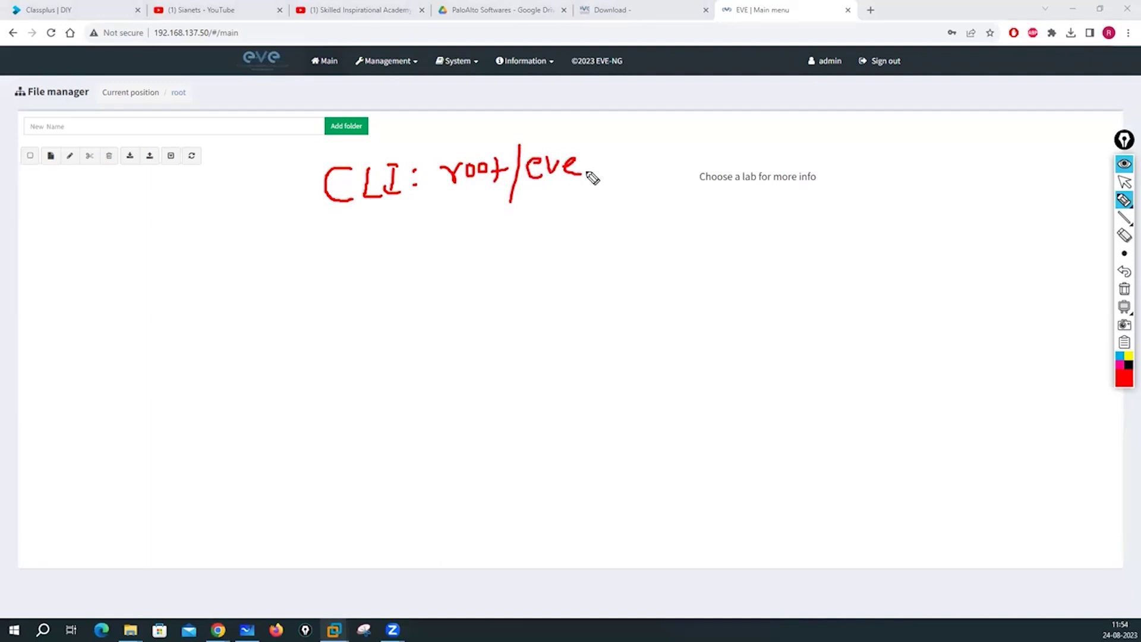
pyautogui.moveTo(352, 257)
pyautogui.mouseDown()
pyautogui.moveTo(341, 280)
pyautogui.moveTo(389, 258)
pyautogui.moveTo(393, 285)
pyautogui.moveTo(416, 284)
pyautogui.mouseUp()
pyautogui.moveTo(428, 256)
pyautogui.mouseDown()
pyautogui.moveTo(427, 277)
pyautogui.moveTo(480, 273)
pyautogui.moveTo(501, 255)
pyautogui.mouseUp()
pyautogui.moveTo(497, 247)
pyautogui.mouseDown()
pyautogui.moveTo(498, 274)
pyautogui.moveTo(509, 249)
pyautogui.moveTo(533, 275)
pyautogui.mouseUp()
pyautogui.moveTo(559, 235)
pyautogui.mouseDown()
pyautogui.moveTo(554, 269)
pyautogui.moveTo(580, 258)
pyautogui.mouseUp()
pyautogui.moveTo(585, 266)
pyautogui.mouseDown()
pyautogui.moveTo(625, 269)
pyautogui.moveTo(667, 247)
pyautogui.moveTo(664, 266)
pyautogui.mouseUp()
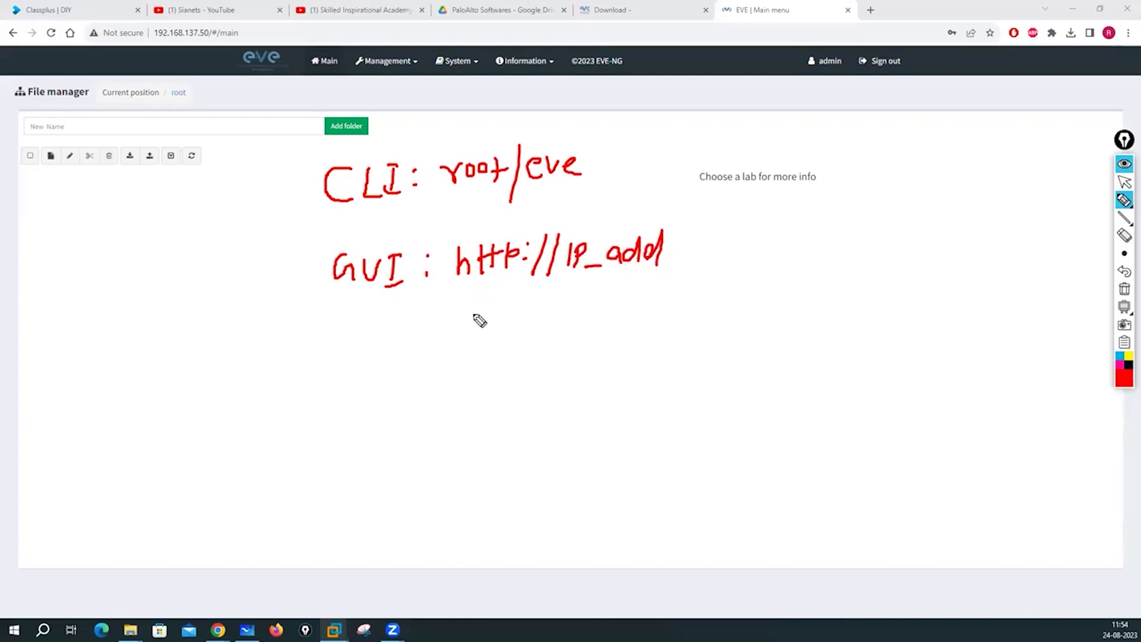
pyautogui.moveTo(480, 315)
pyautogui.mouseDown()
pyautogui.moveTo(531, 300)
pyautogui.moveTo(542, 313)
pyautogui.moveTo(614, 303)
pyautogui.mouseUp()
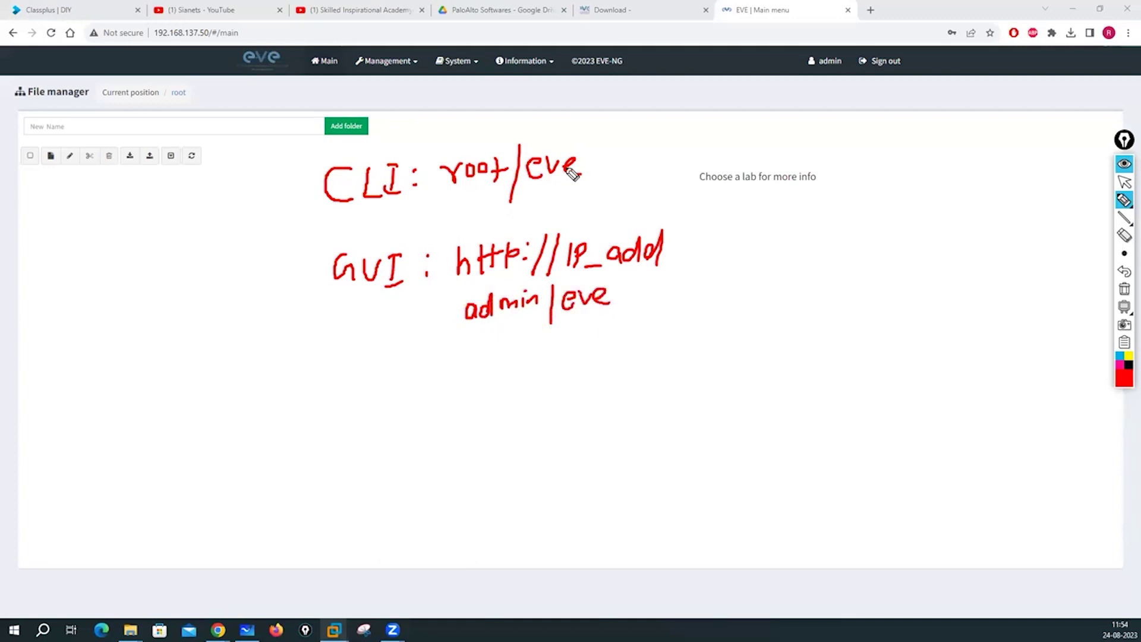
pyautogui.moveTo(407, 56)
pyautogui.mouseDown()
pyautogui.moveTo(352, 62)
pyautogui.moveTo(423, 79)
pyautogui.moveTo(416, 55)
pyautogui.mouseUp()
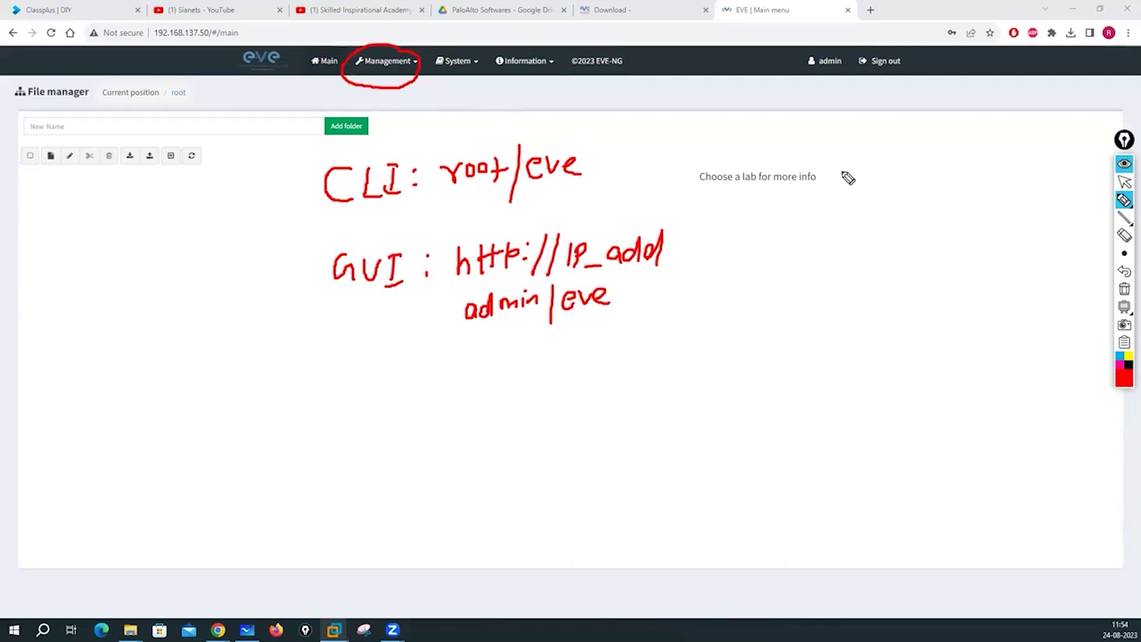
# Clear the red annotations and view the User management page.
pyautogui.click(1123, 289)
pyautogui.click(1124, 183)
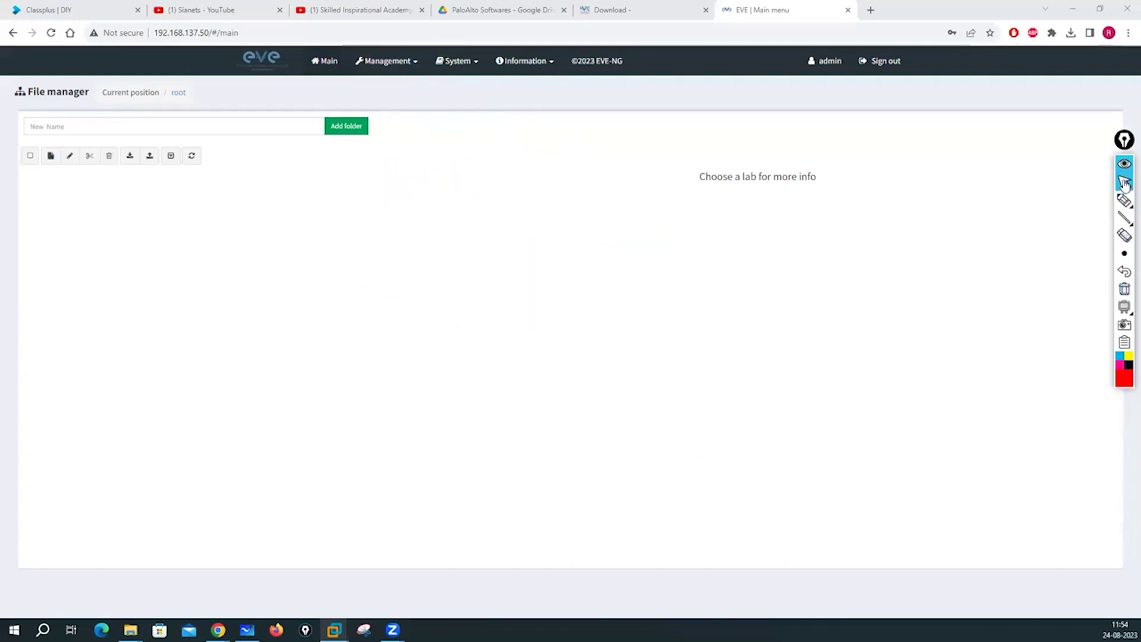
pyautogui.click(390, 69)
pyautogui.click(398, 87)
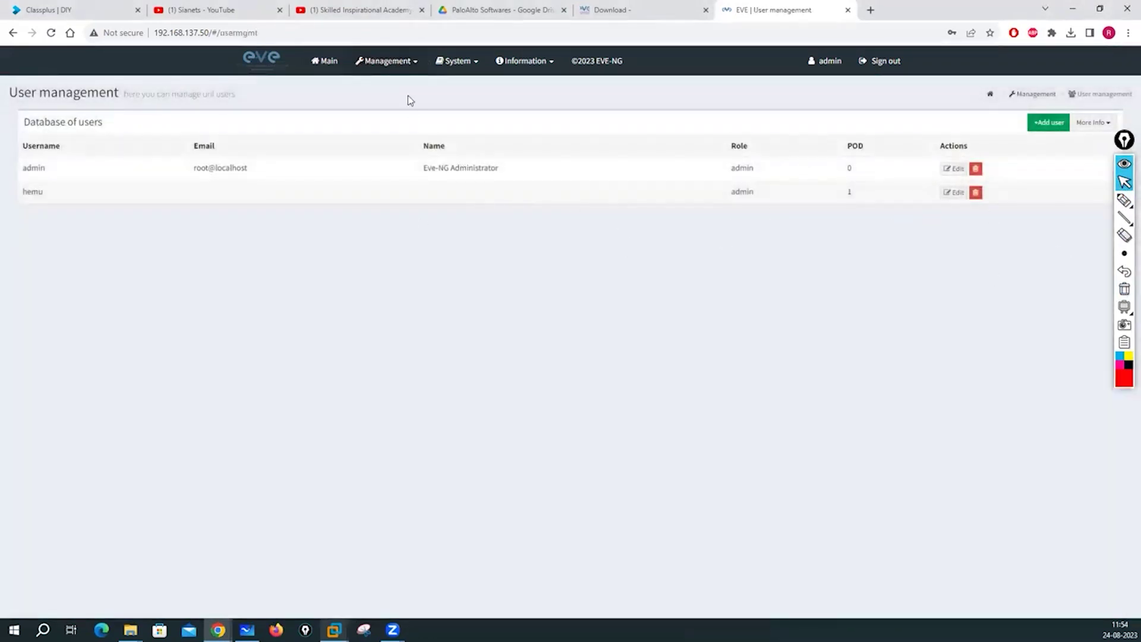
# Check System status and System logs, then open eve-ng.net from the Information menu.
pyautogui.click(472, 62)
pyautogui.click(474, 84)
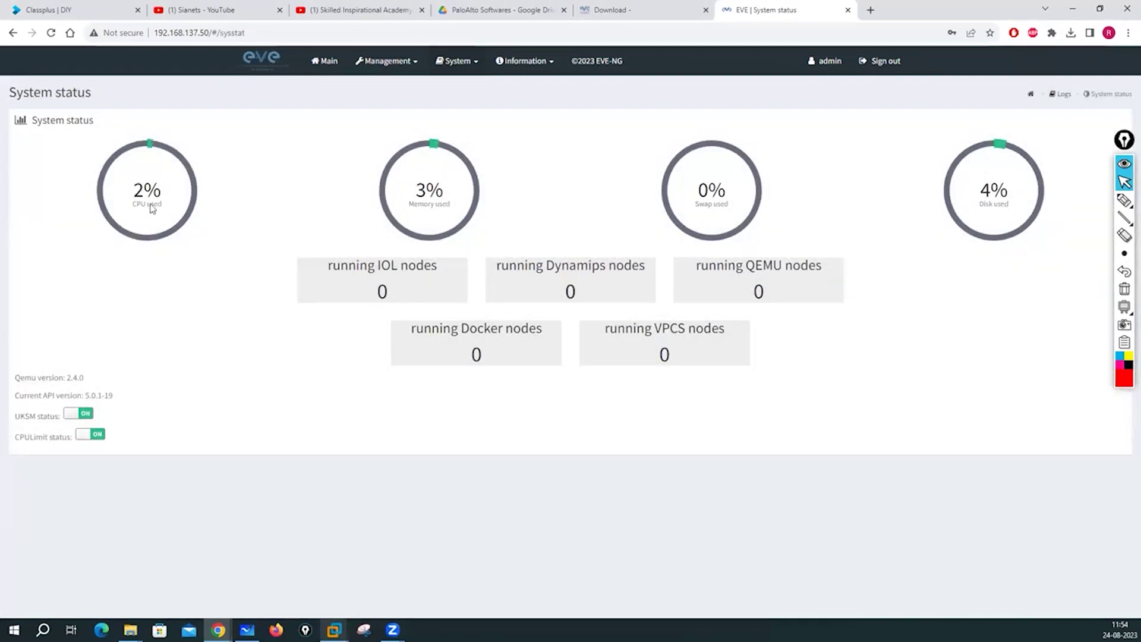
pyautogui.click(472, 61)
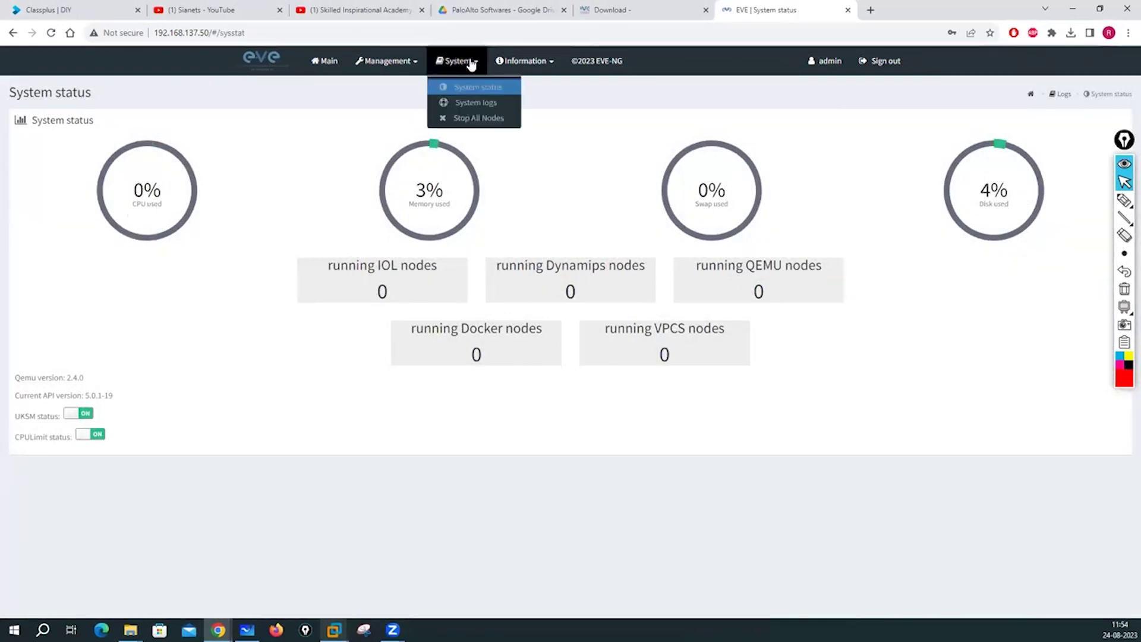
pyautogui.click(472, 104)
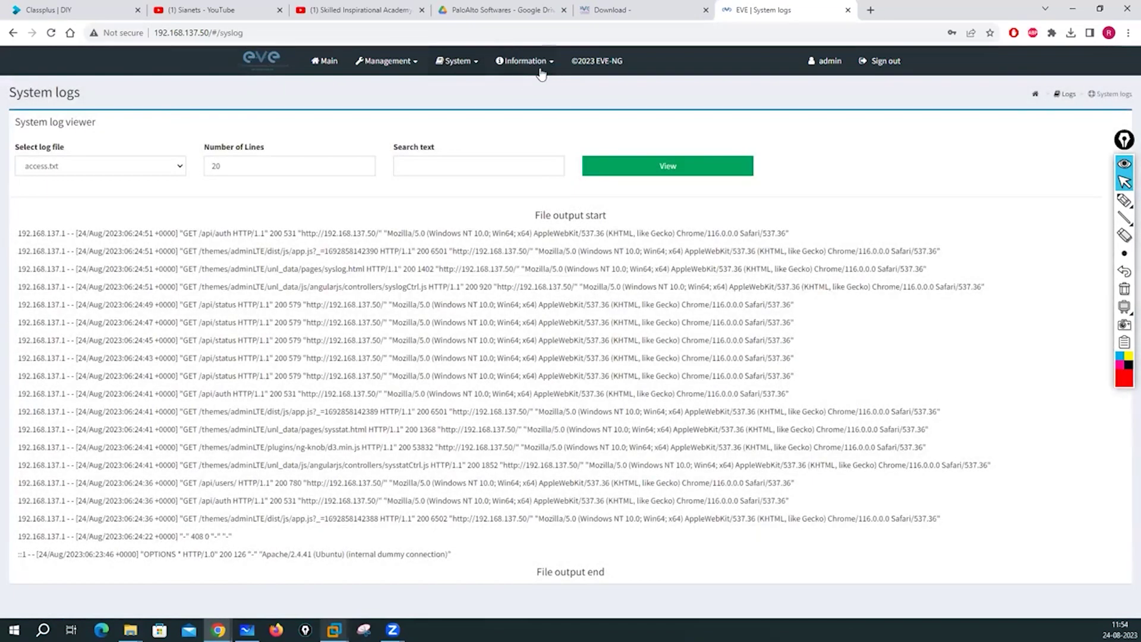
pyautogui.click(553, 64)
pyautogui.click(521, 94)
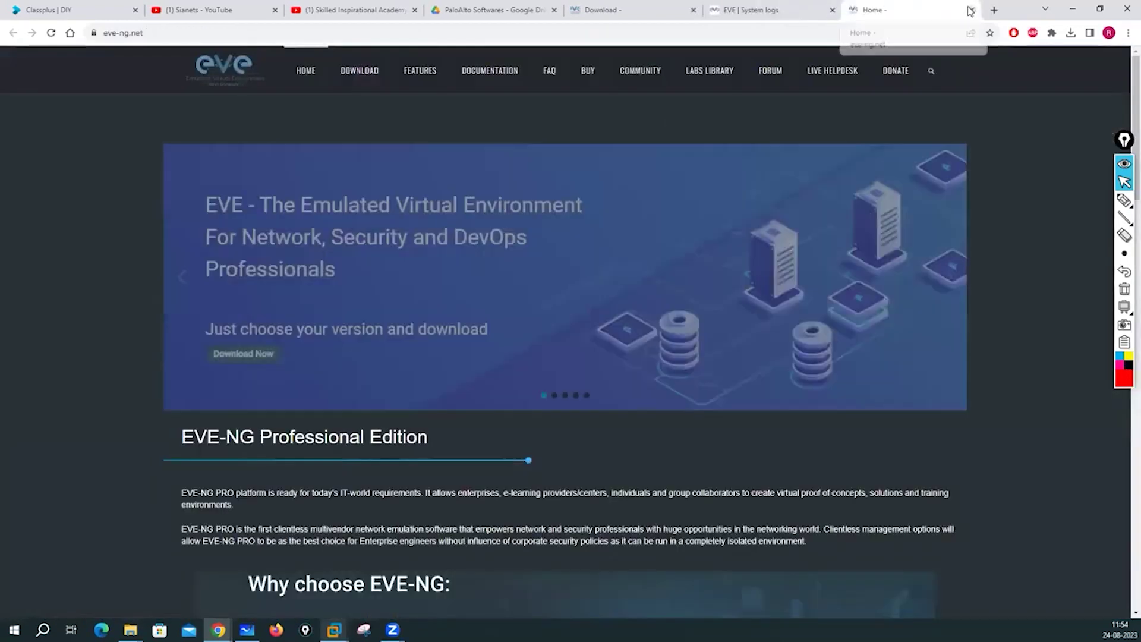
# Close the eve-ng.net and System logs tabs and load 192.168.137.50 in a new tab.
pyautogui.hotkey('ctrl', 'w')
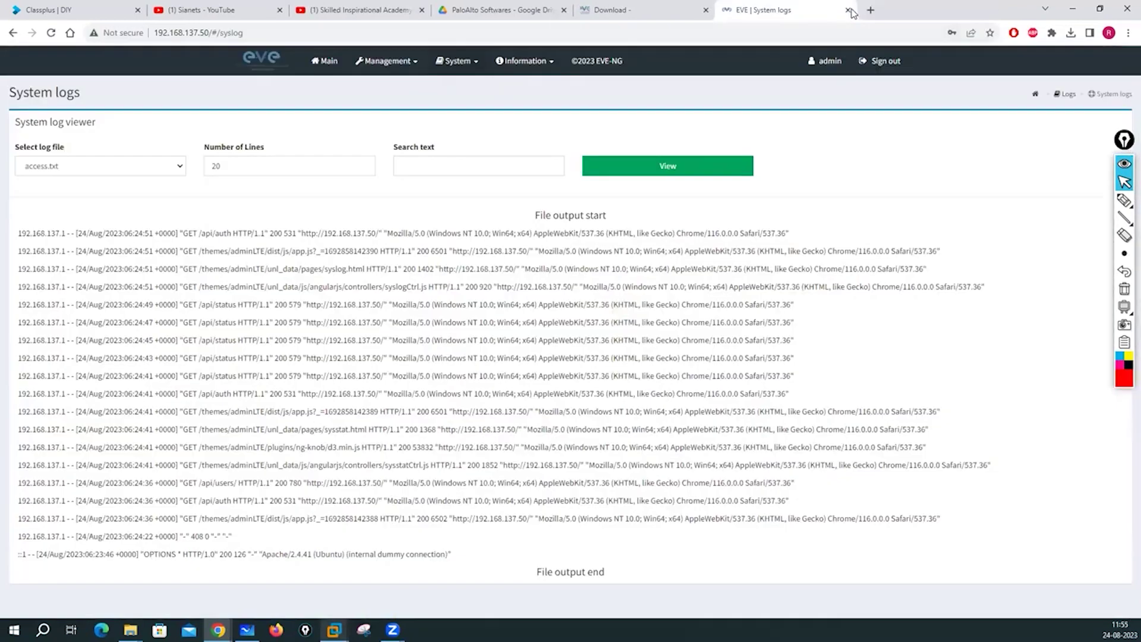
pyautogui.click(848, 10)
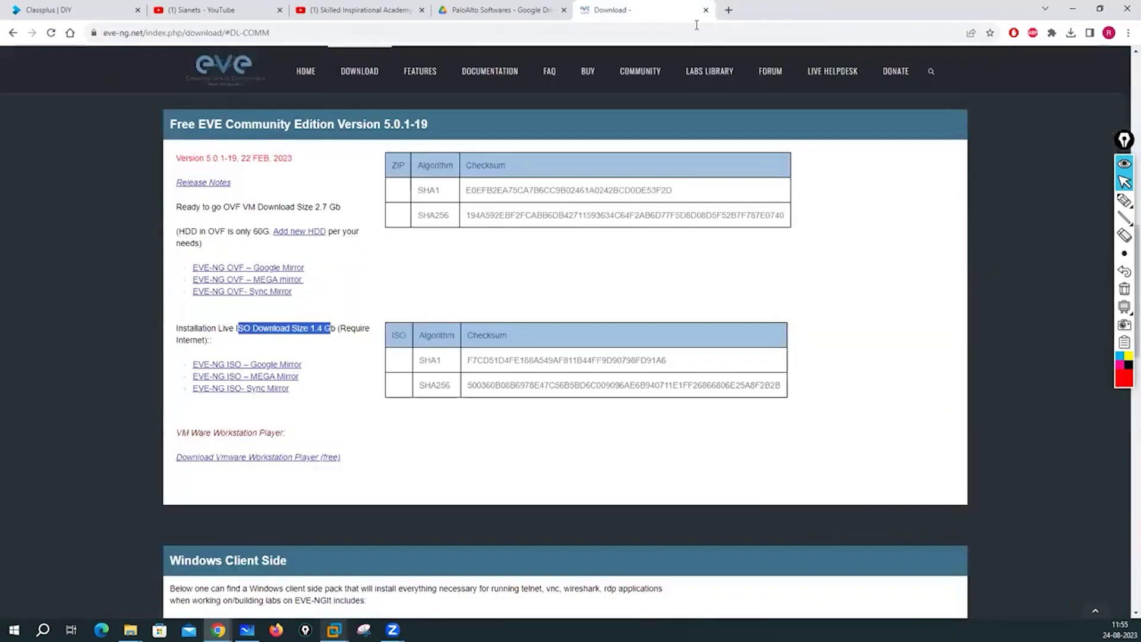
pyautogui.click(729, 10)
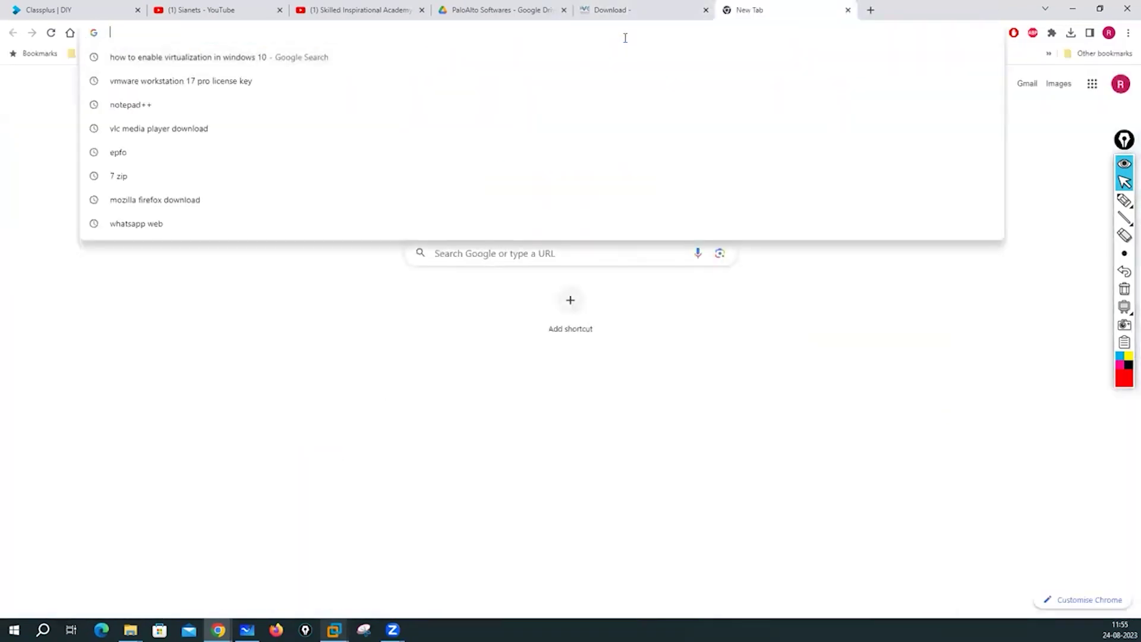
pyautogui.write('19')
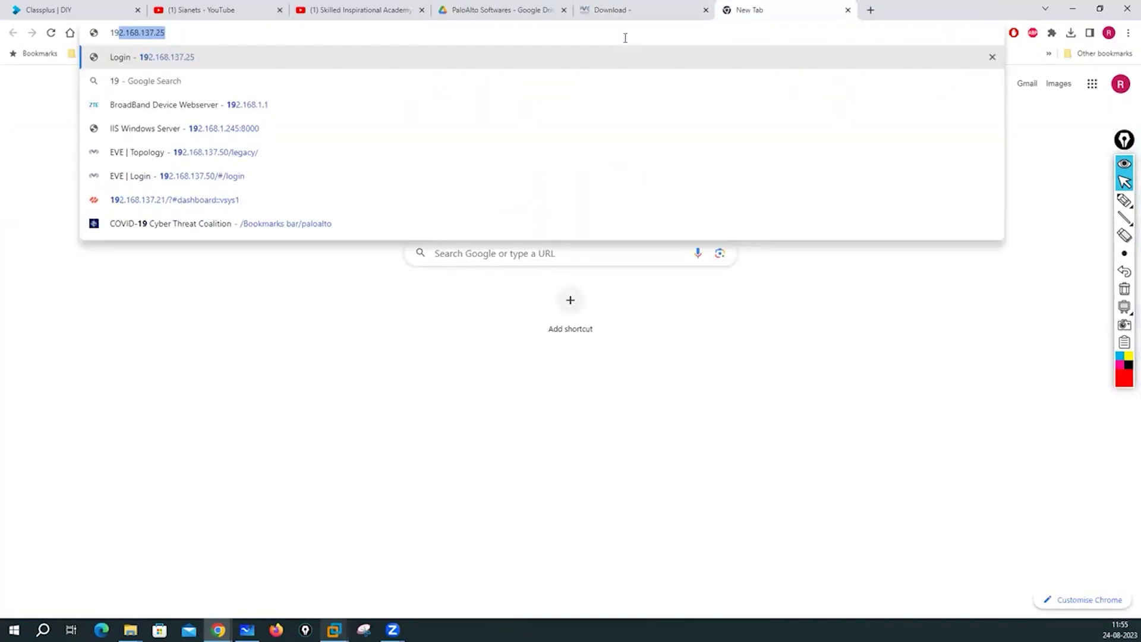
pyautogui.press('Right')
pyautogui.press('BackSpace')
pyautogui.press('BackSpace')
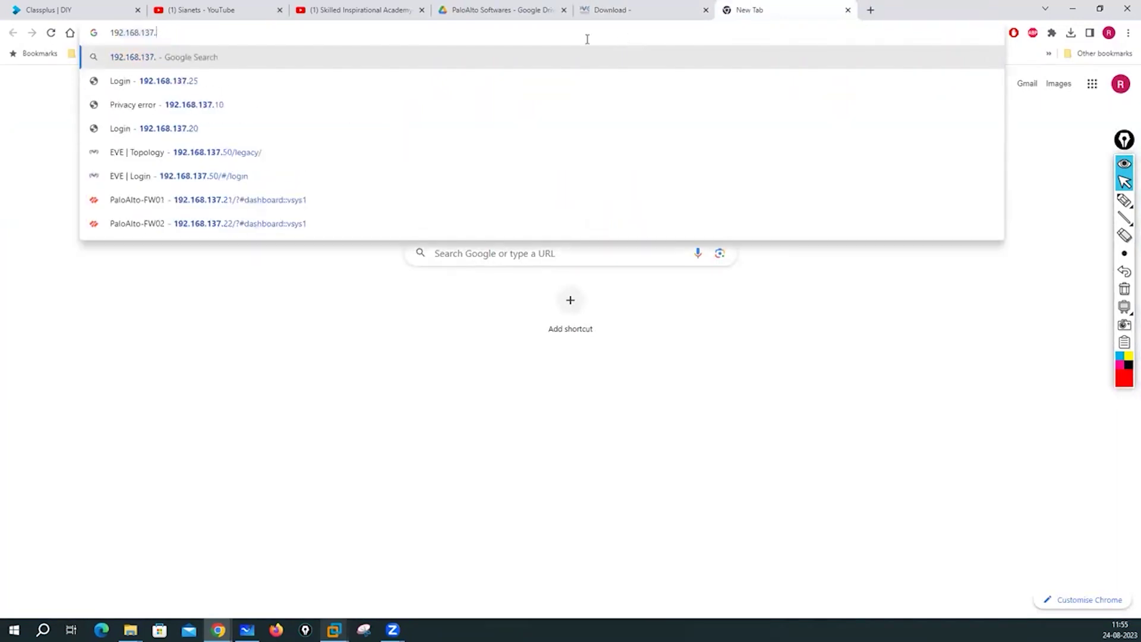
pyautogui.write('50')
pyautogui.press('Return')
# Close the second Chrome window from the taskbar preview.
pyautogui.moveTo(393, 630)
pyautogui.moveTo(218, 629)
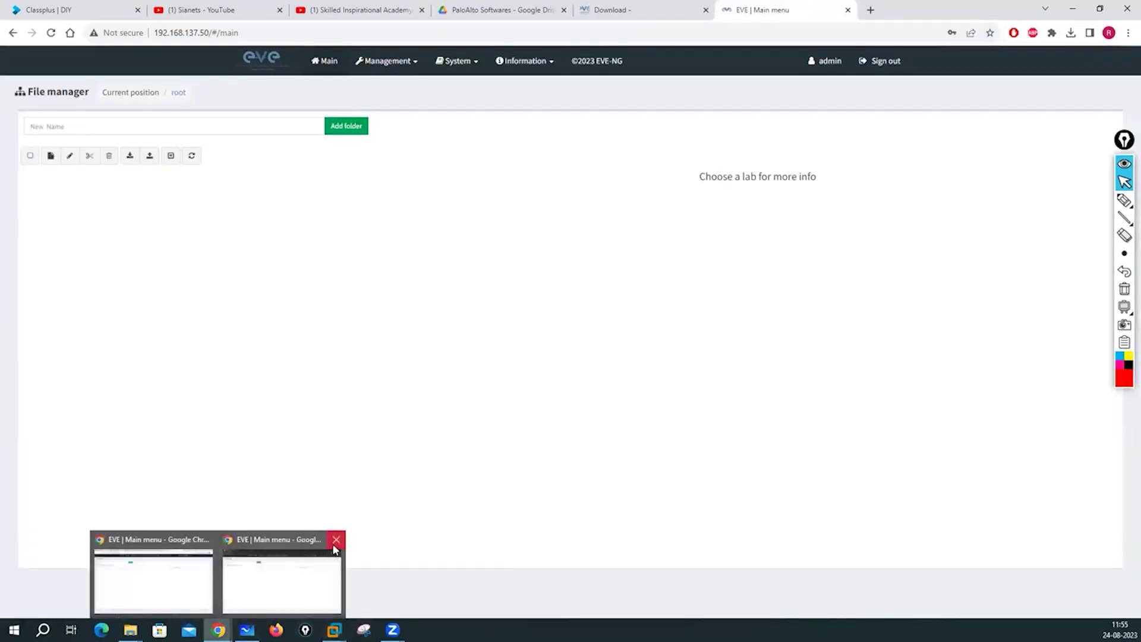
pyautogui.click(336, 540)
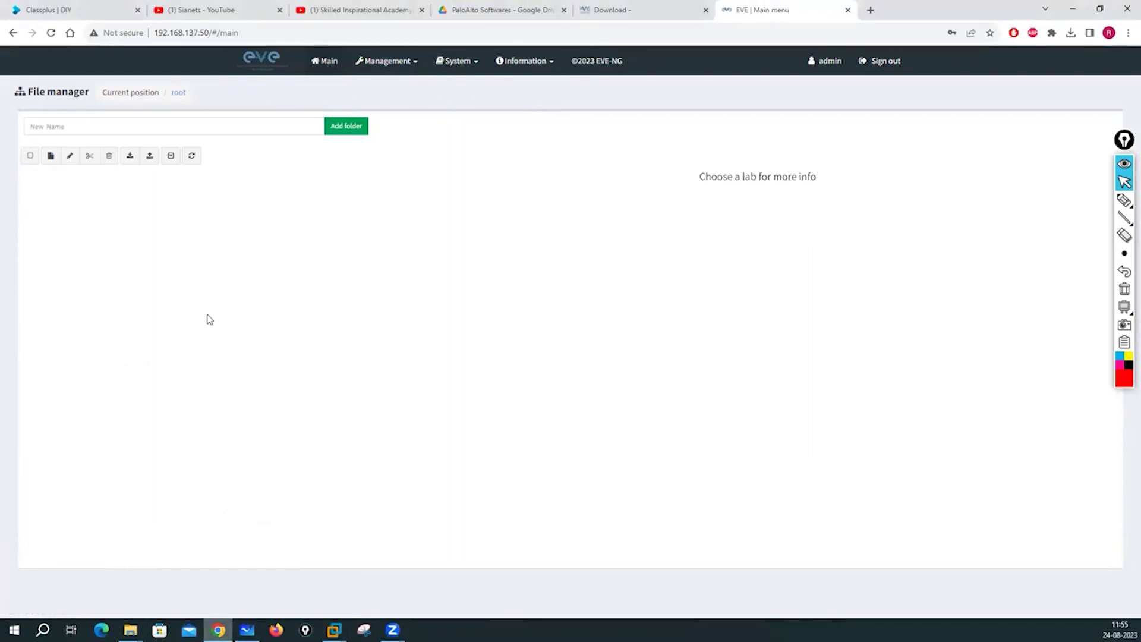
# Create a folder named Routing-Lab in the File manager.
pyautogui.click(81, 125)
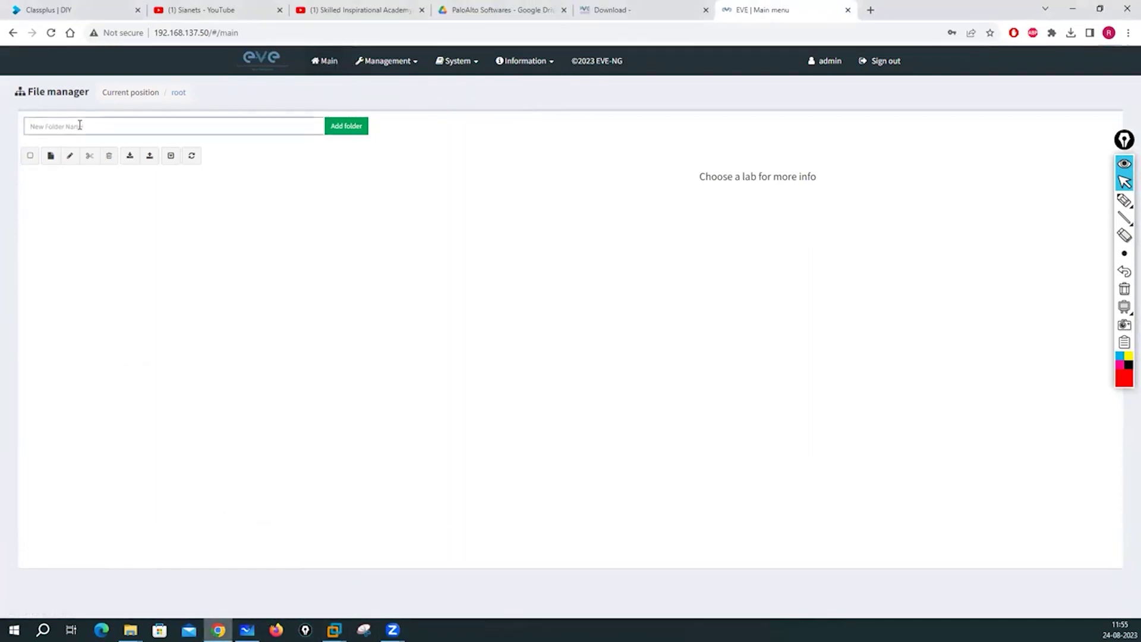
pyautogui.write('uting Lab')
pyautogui.click(348, 130)
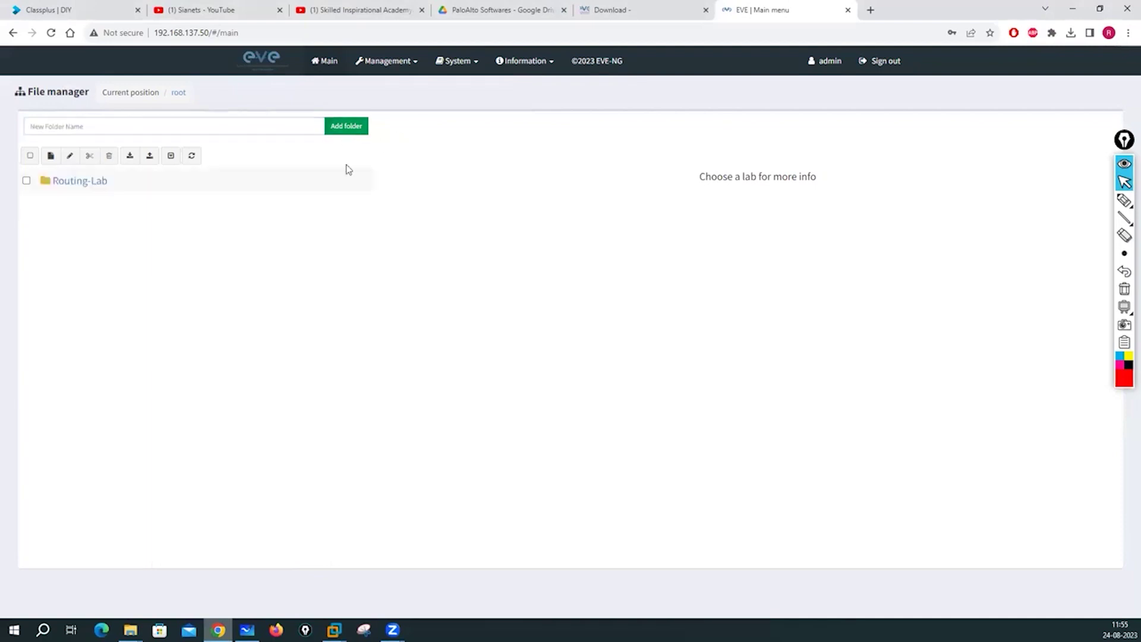
# Inside Routing-Lab, add and save a new lab named My-Test-Lab.
pyautogui.click(78, 183)
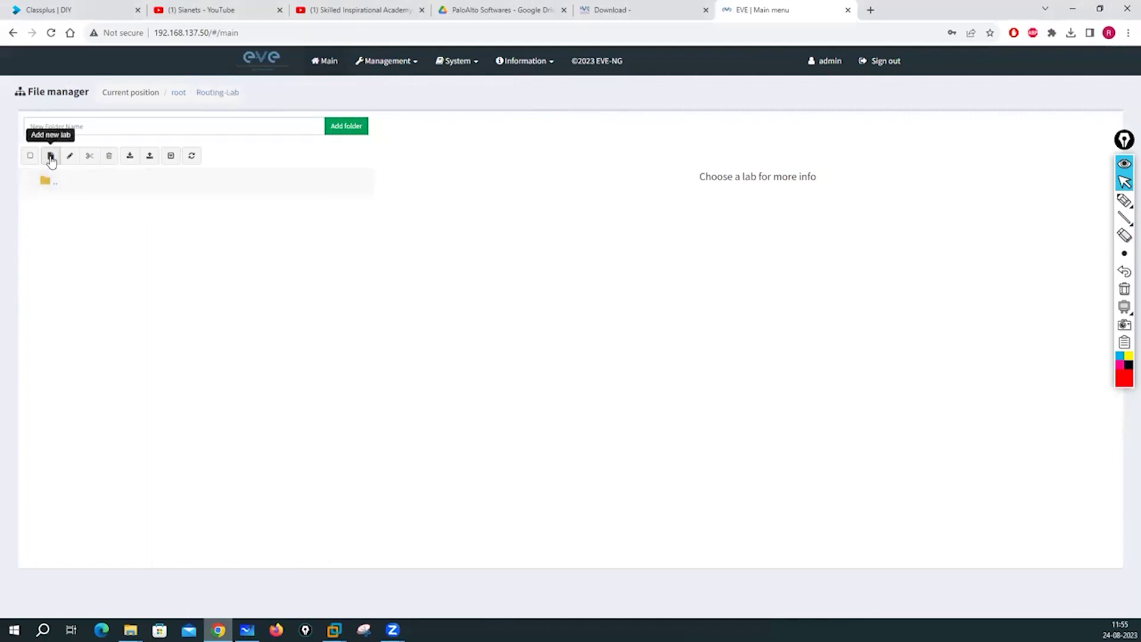
pyautogui.click(51, 157)
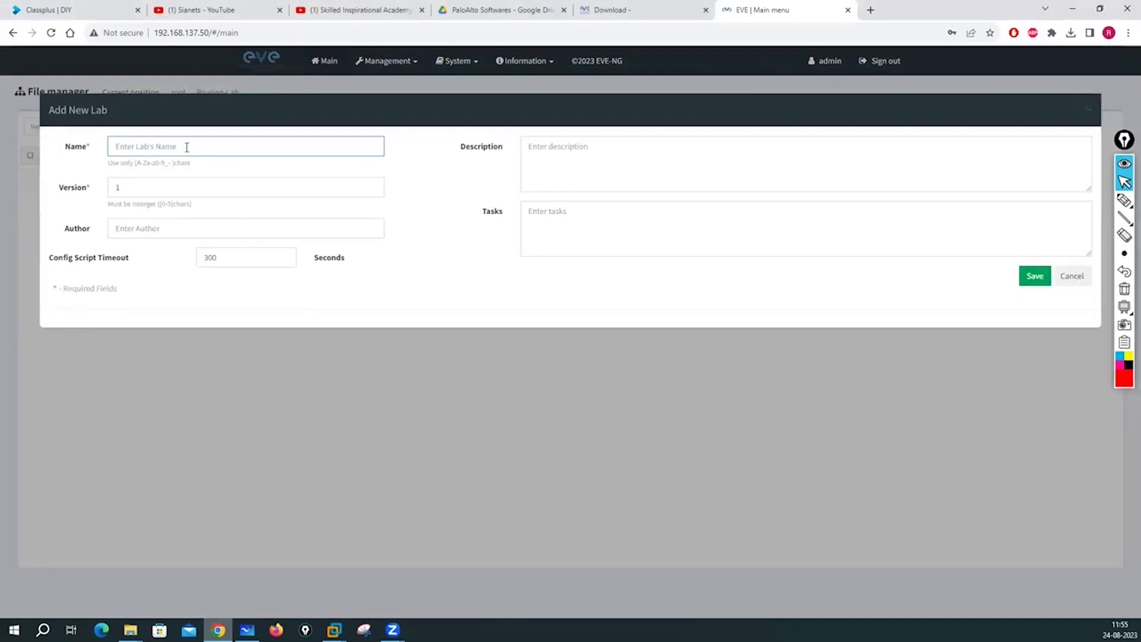
pyautogui.write('My-Test-Lab')
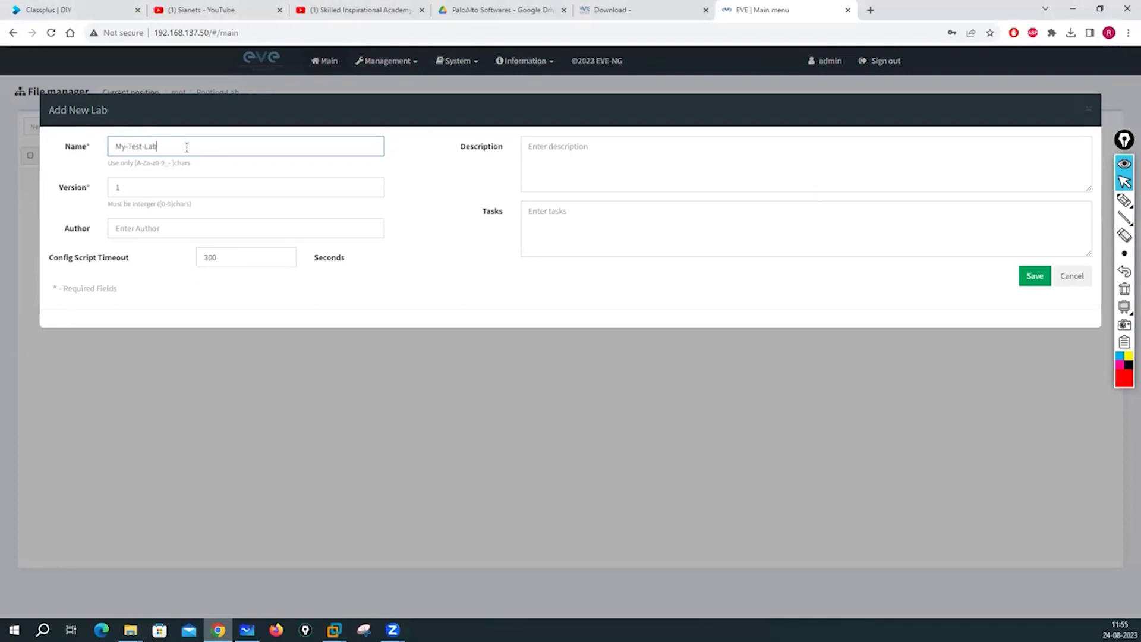
pyautogui.click(1037, 285)
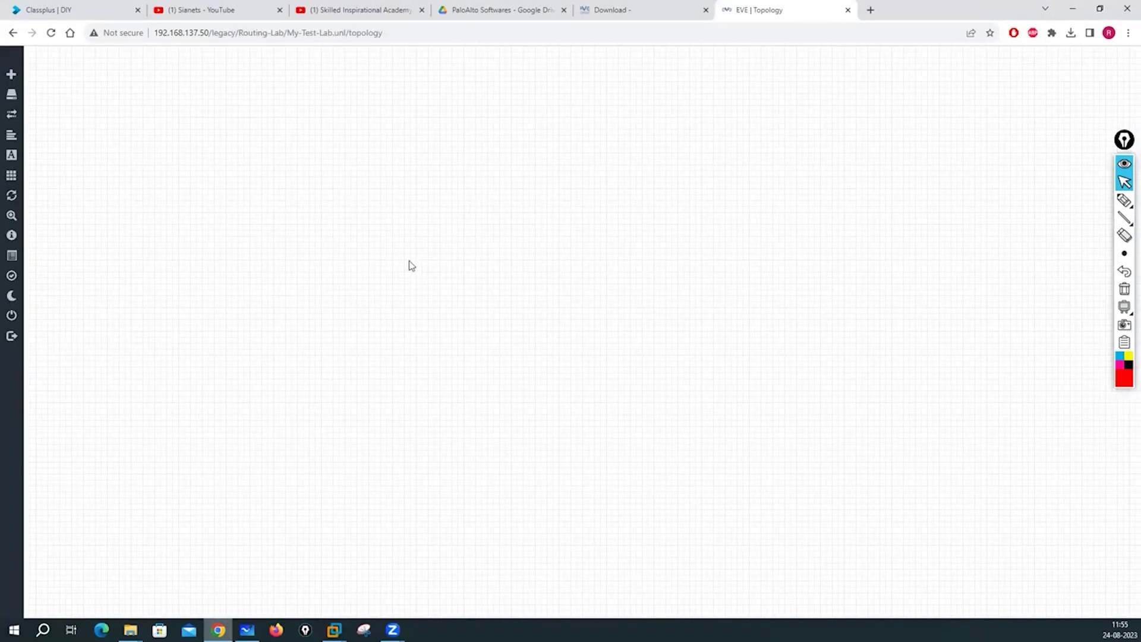
# Switch the My-Test-Lab topology canvas to Dark Mode.
pyautogui.rightClick(383, 145)
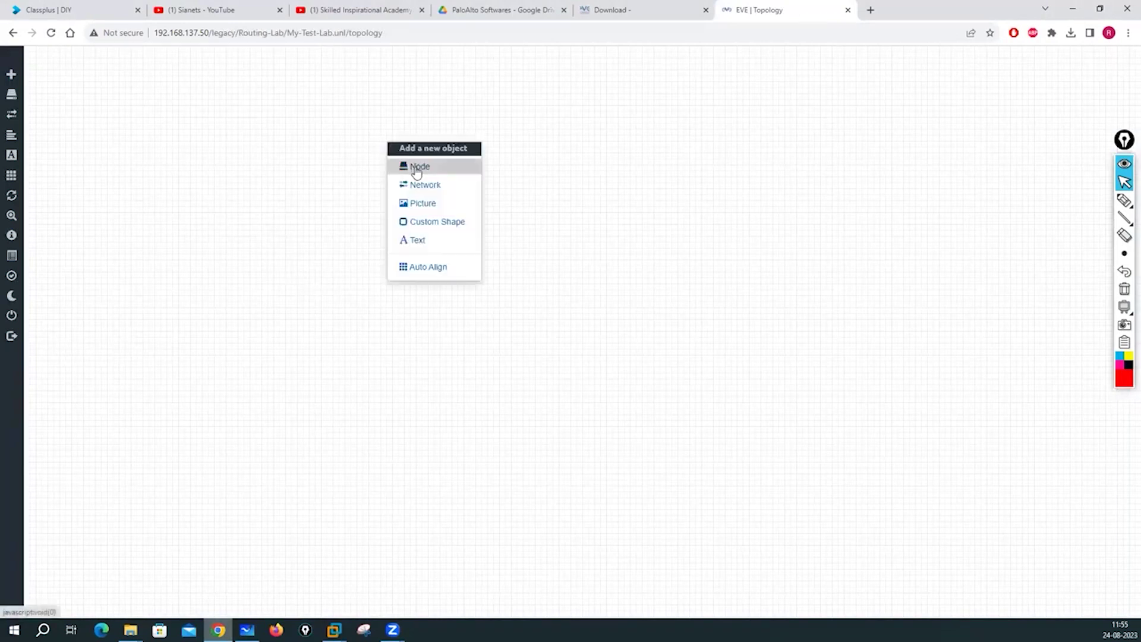
pyautogui.click(618, 155)
pyautogui.rightClick(618, 156)
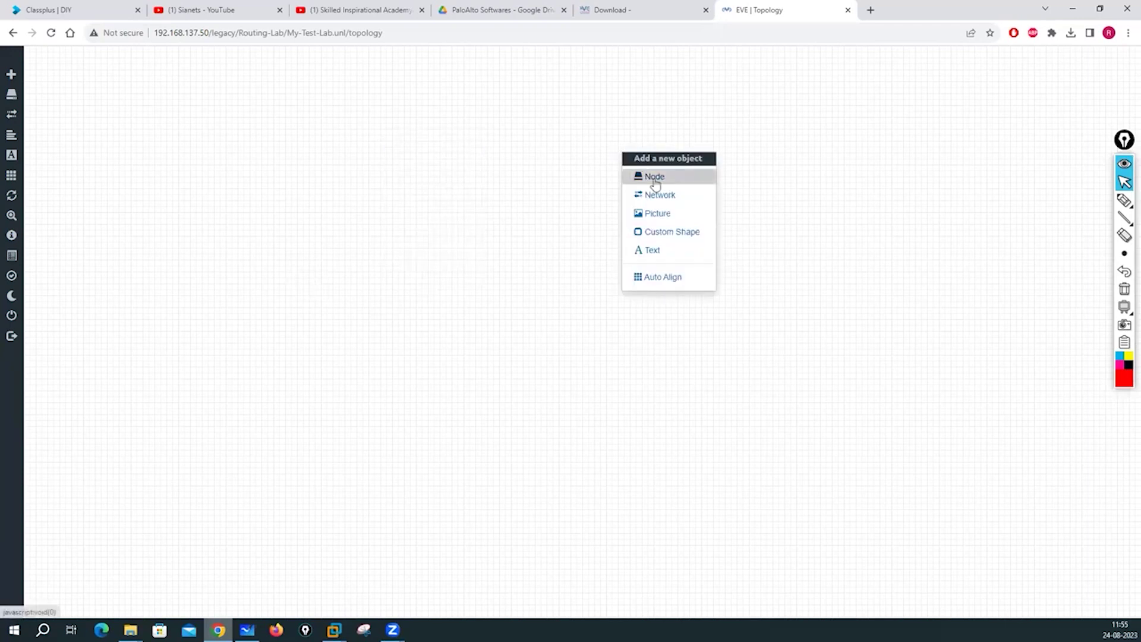
pyautogui.click(195, 243)
pyautogui.moveTo(13, 221)
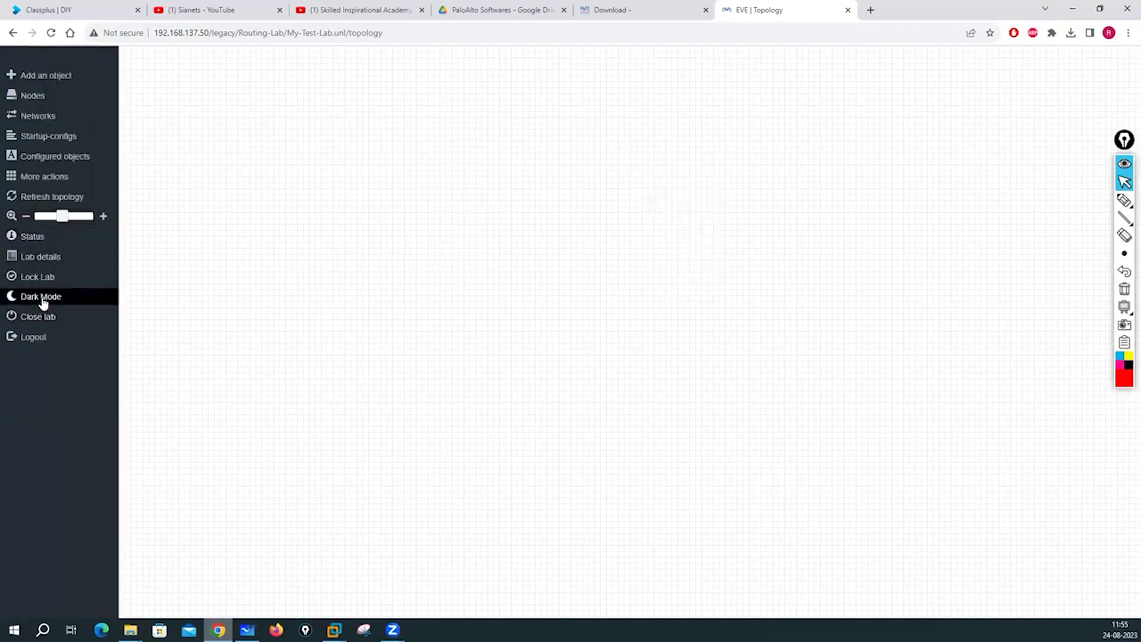
pyautogui.click(41, 297)
# Add a Virtual PC (VPCS) node named VPC to the canvas and start it.
pyautogui.rightClick(377, 187)
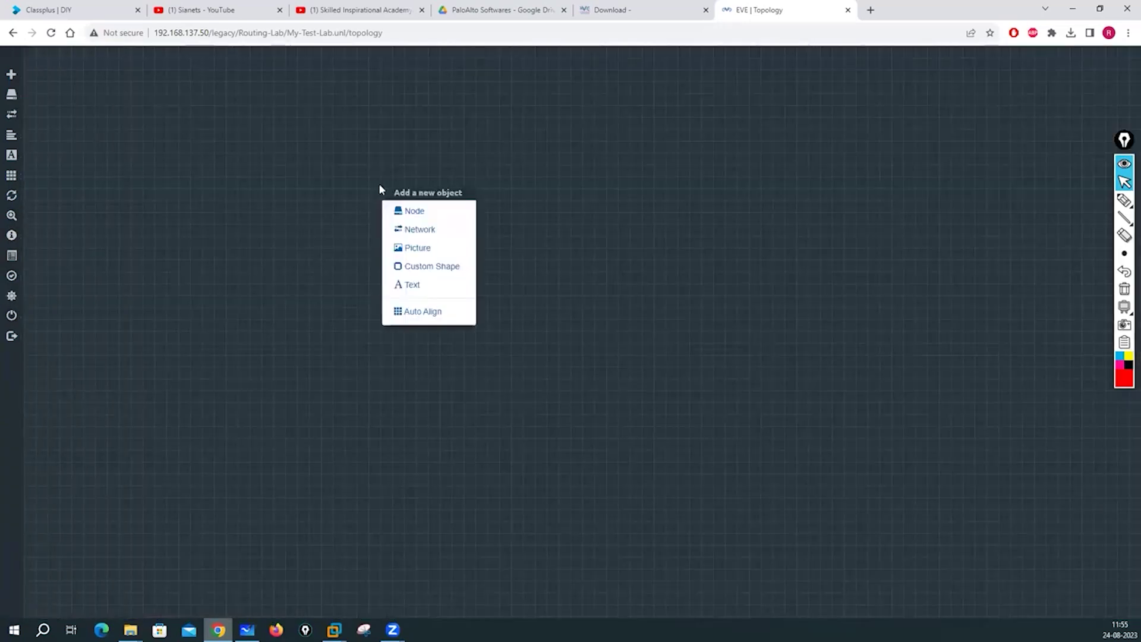
pyautogui.click(179, 169)
pyautogui.rightClick(393, 182)
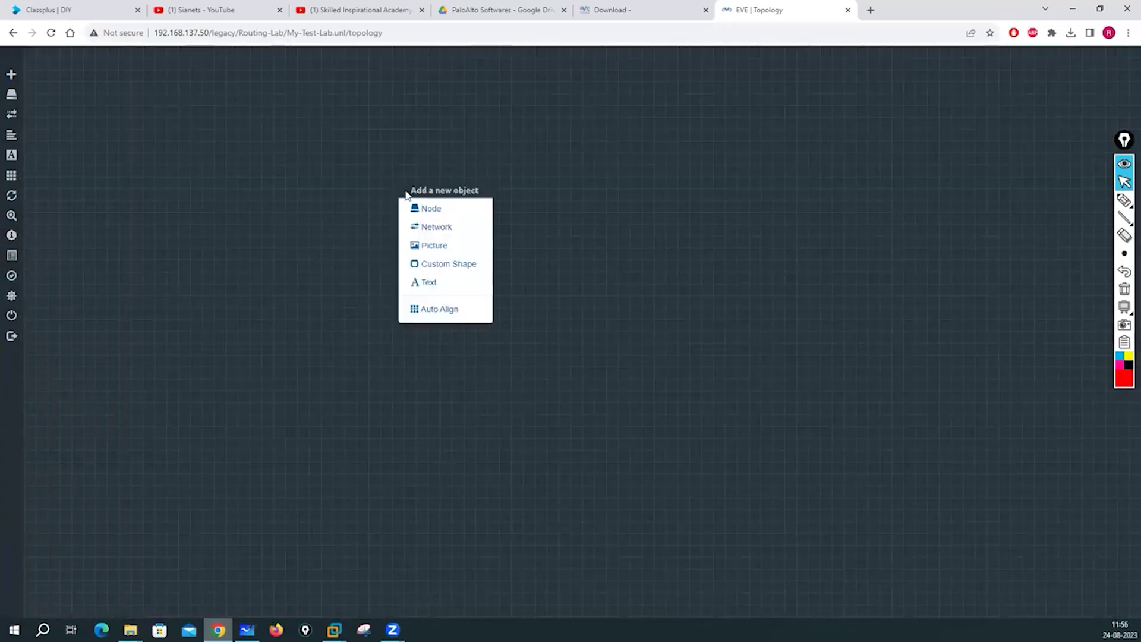
pyautogui.click(333, 183)
pyautogui.rightClick(462, 204)
pyautogui.click(503, 231)
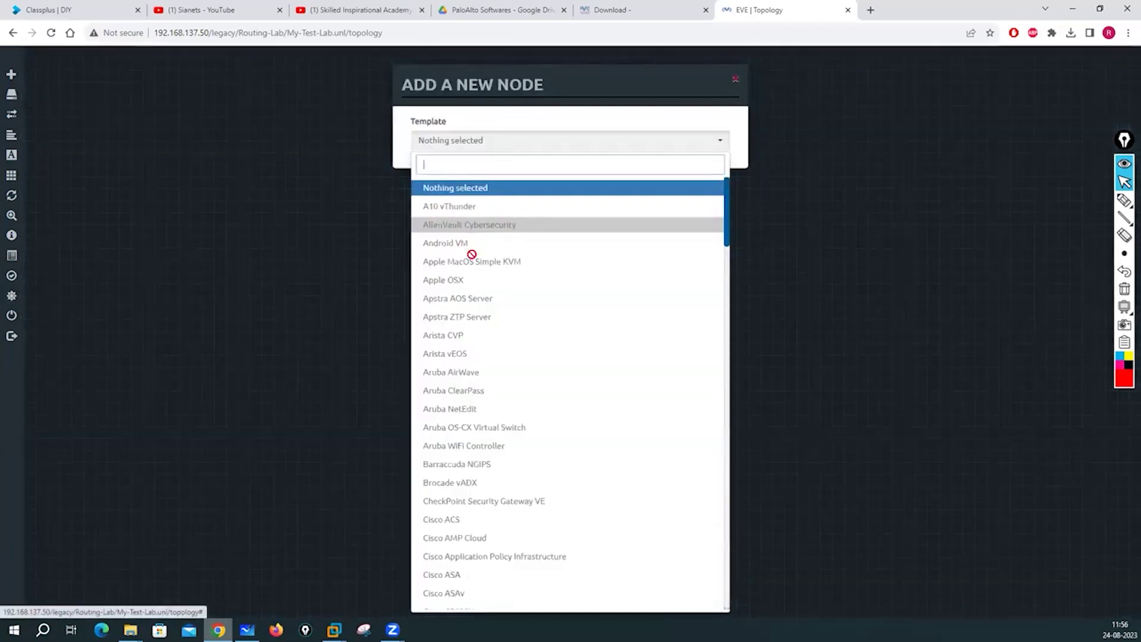
pyautogui.scroll(-10, 472, 237)
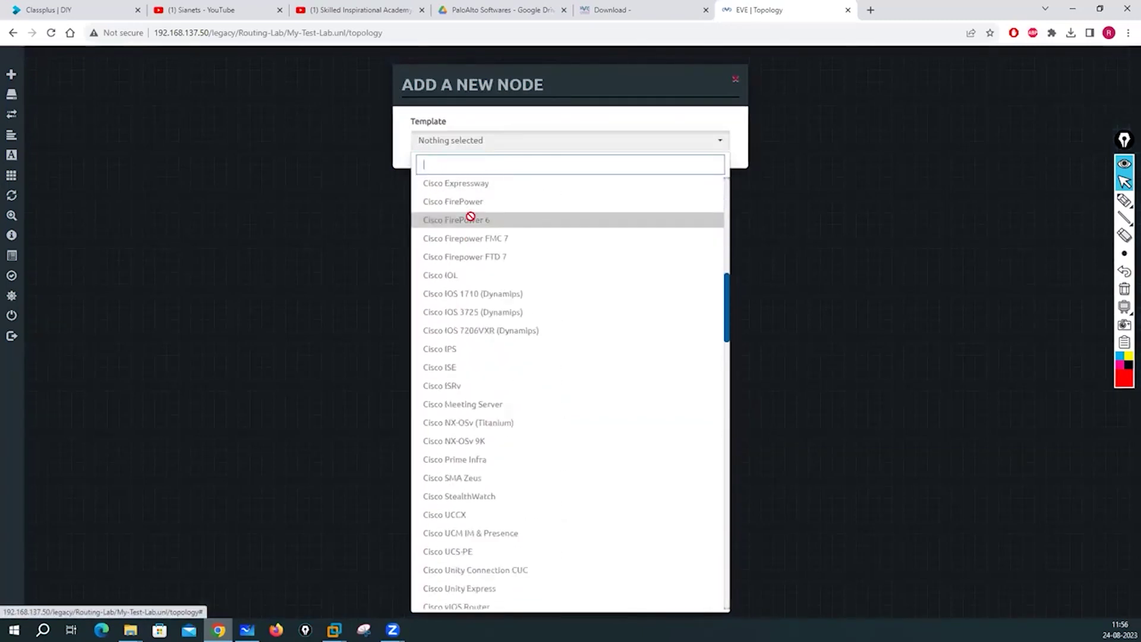
pyautogui.scroll(-15, 470, 217)
pyautogui.scroll(-15, 482, 208)
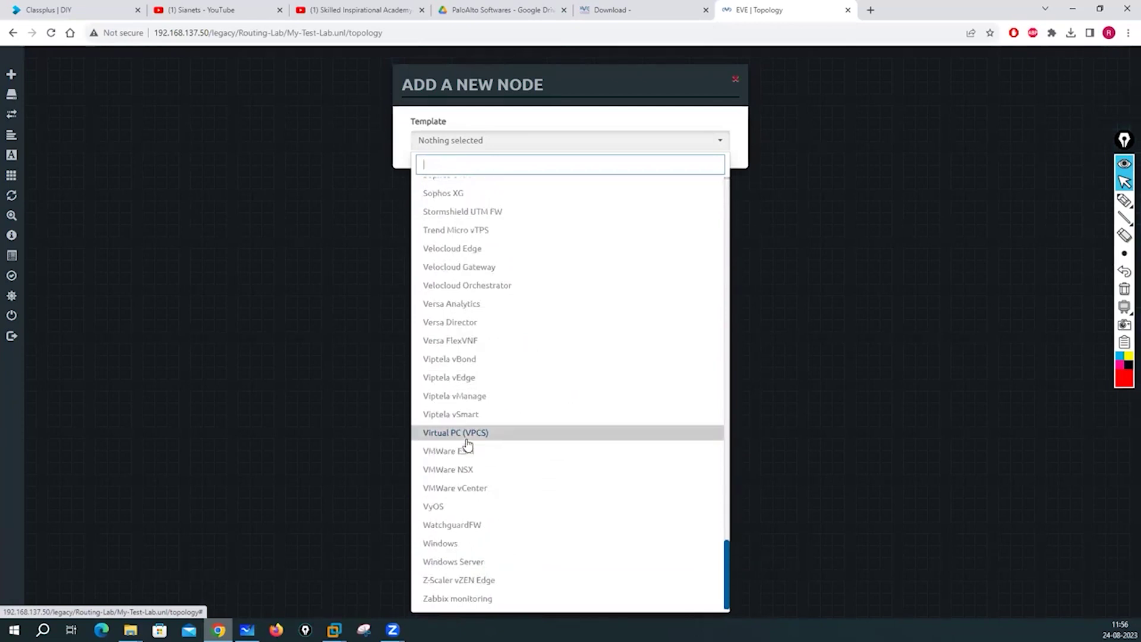
pyautogui.click(467, 440)
pyautogui.click(508, 447)
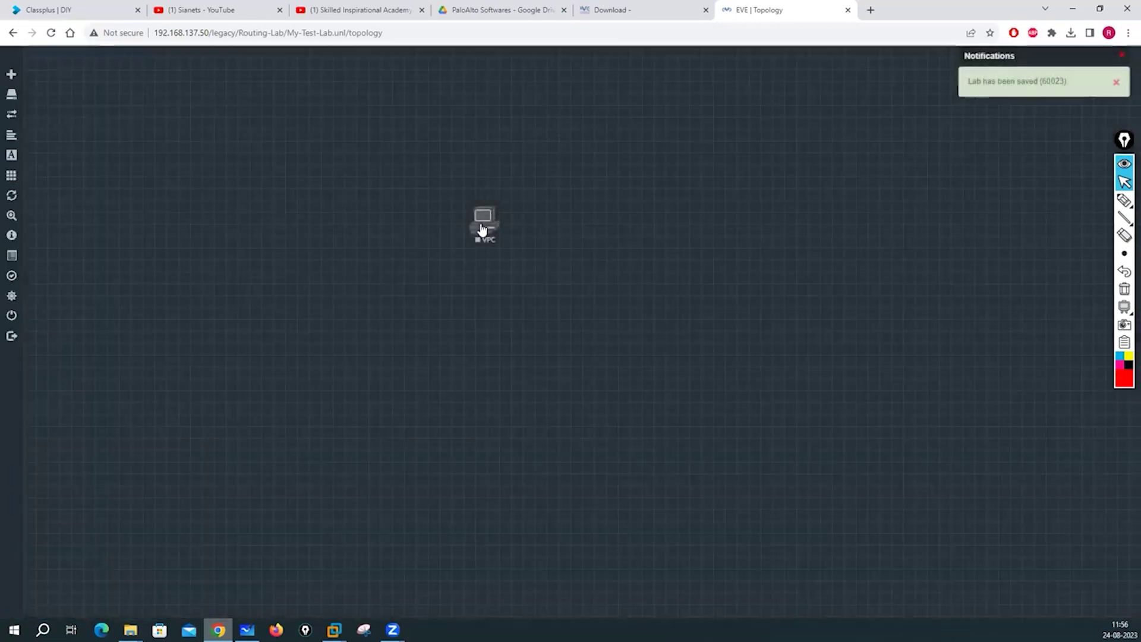
pyautogui.rightClick(482, 229)
pyautogui.click(514, 248)
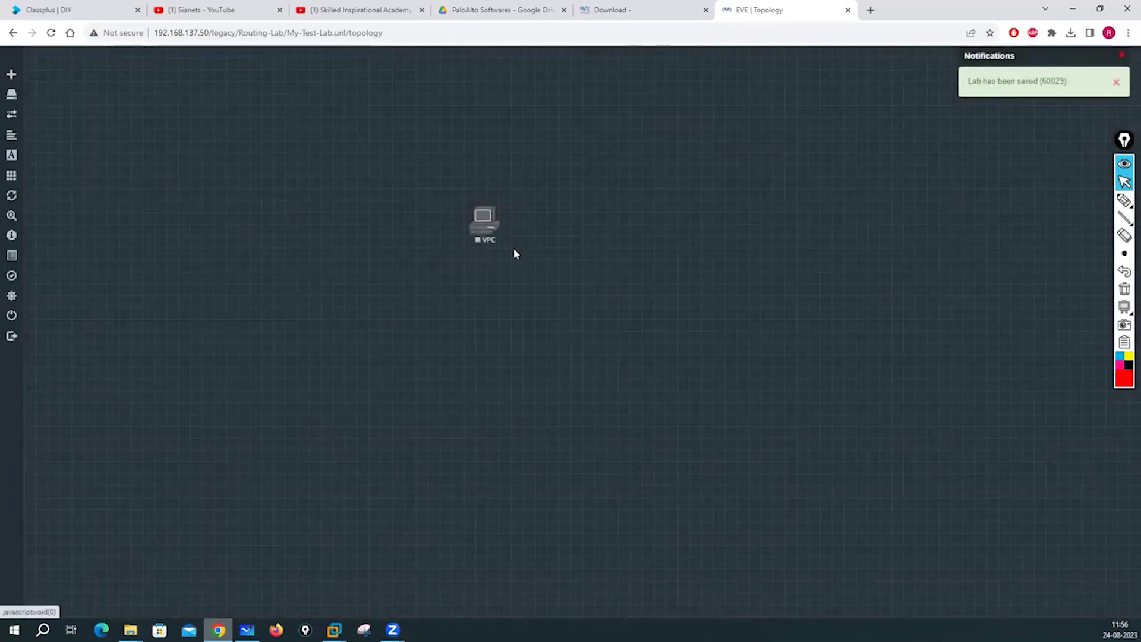
# Try opening the VPC node's telnet console, then cancel the console link.
pyautogui.click(484, 221)
pyautogui.click(586, 116)
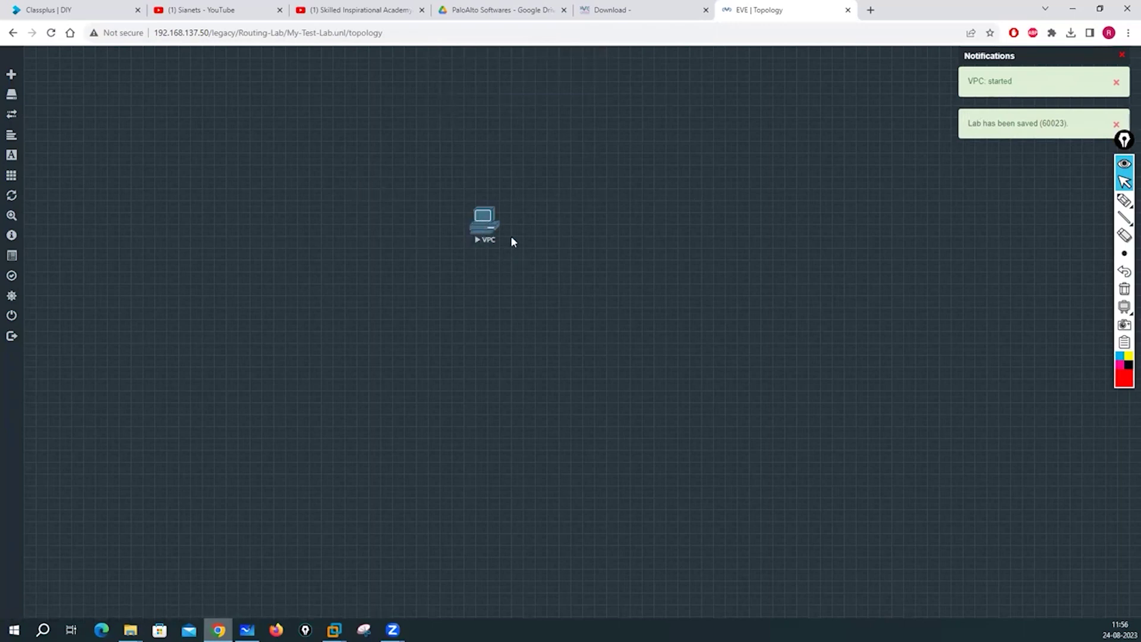
pyautogui.rightClick(480, 230)
pyautogui.click(432, 216)
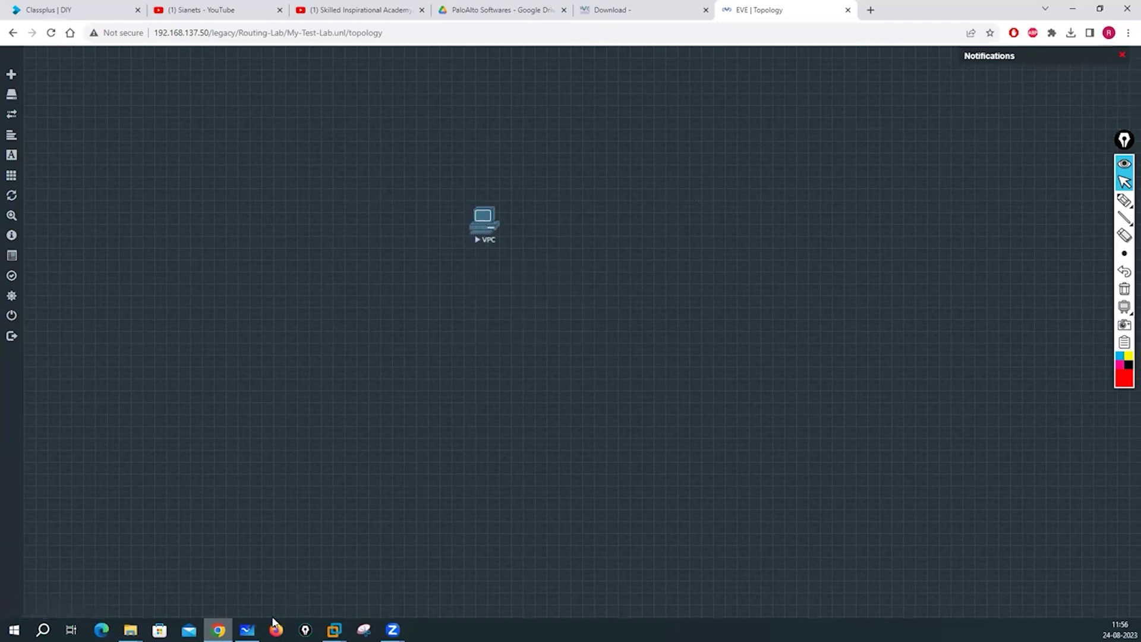
pyautogui.moveTo(246, 630)
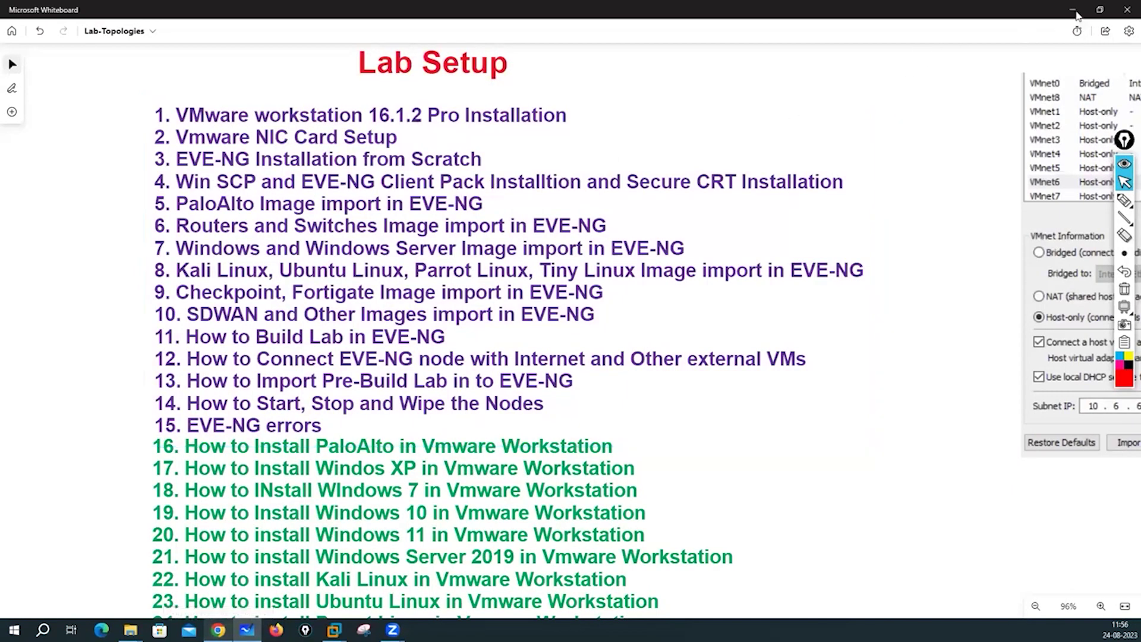
pyautogui.click(1073, 9)
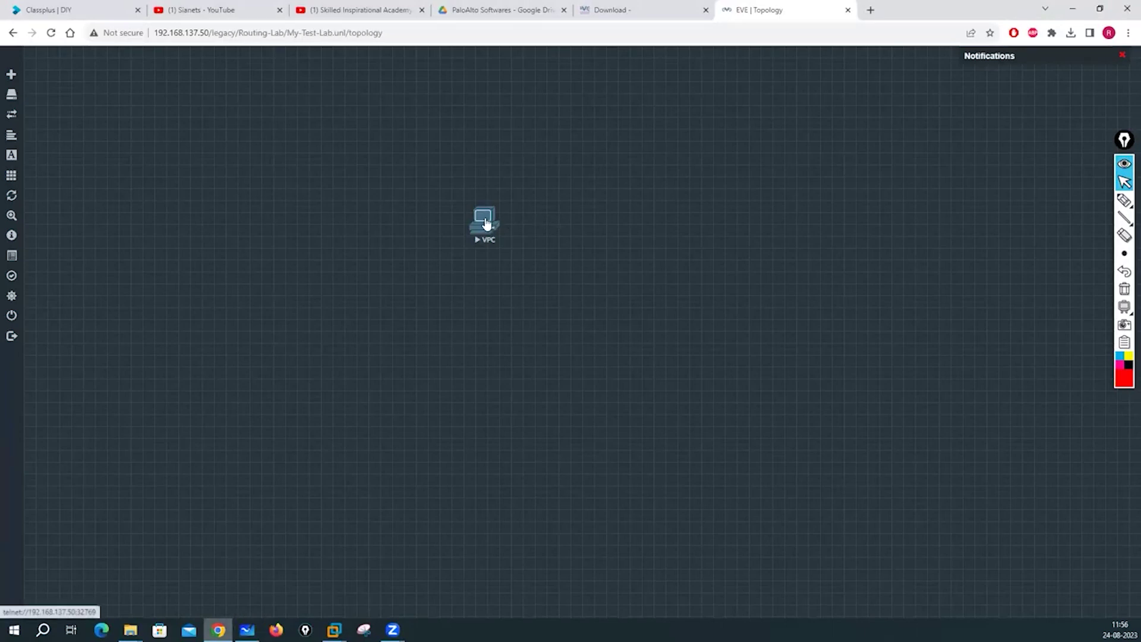
pyautogui.click(486, 223)
pyautogui.click(661, 118)
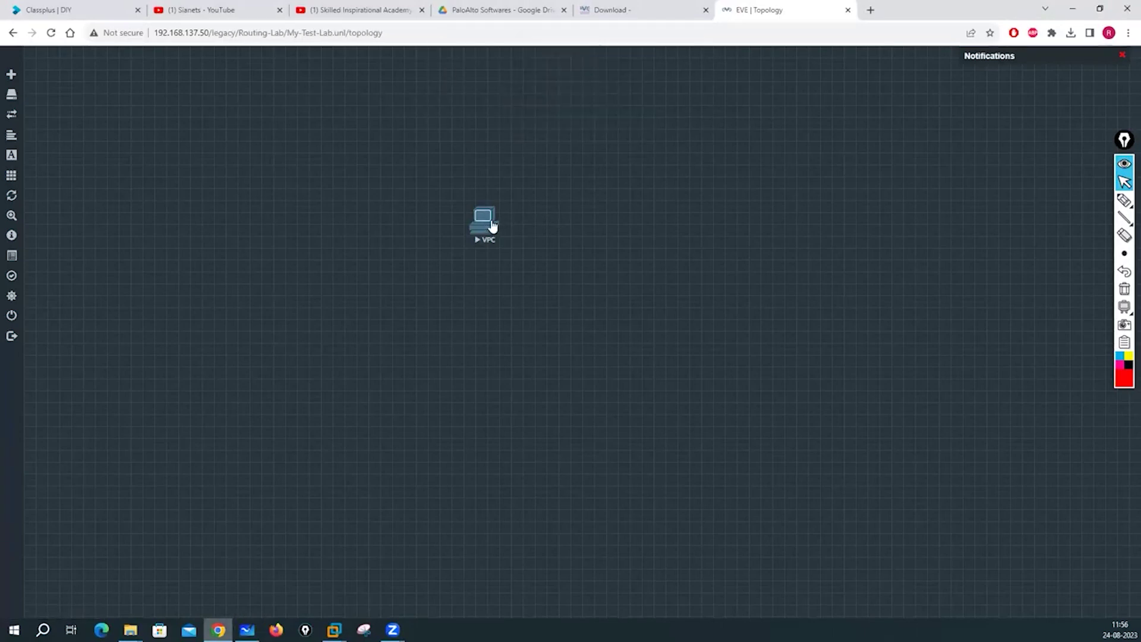
# Stop the VPC node and log out of EVE-NG.
pyautogui.rightClick(492, 224)
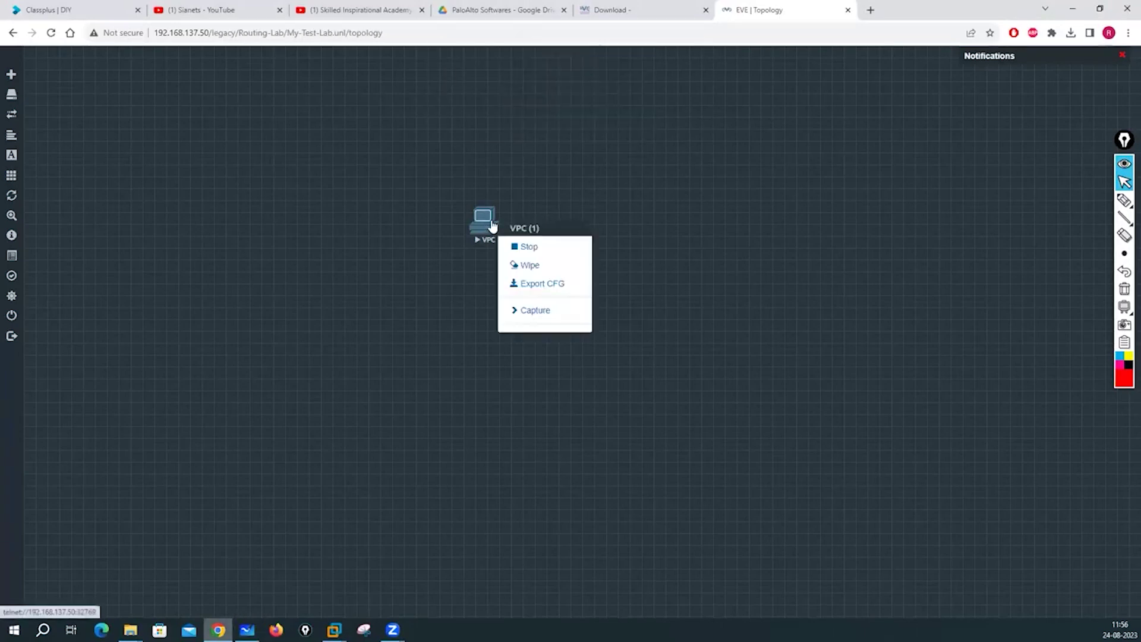
pyautogui.click(528, 247)
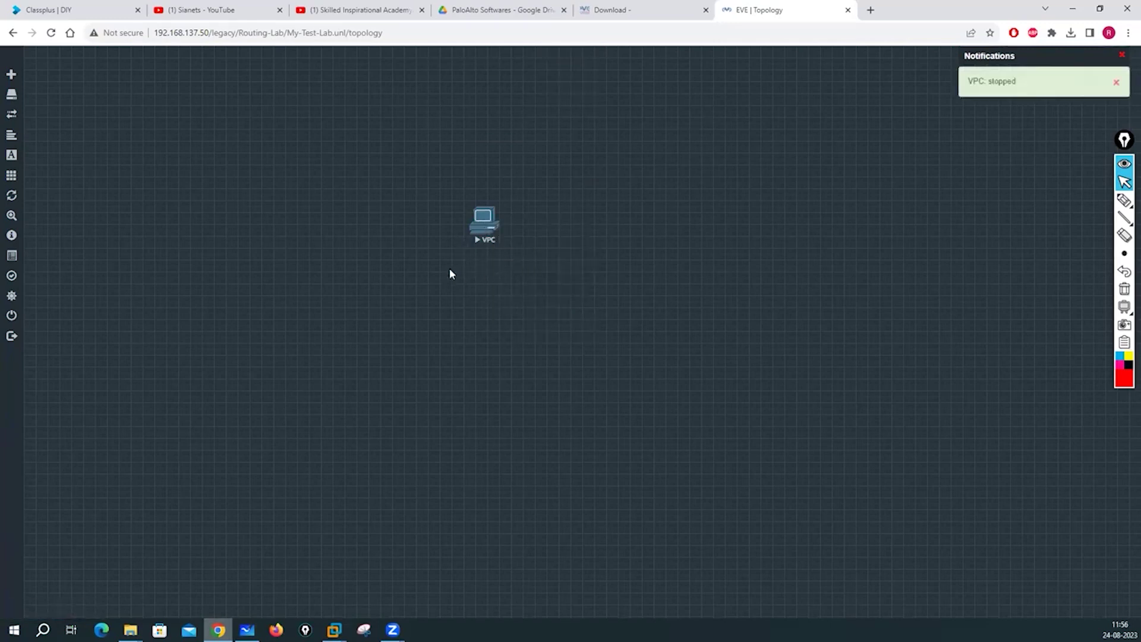
pyautogui.moveTo(24, 318)
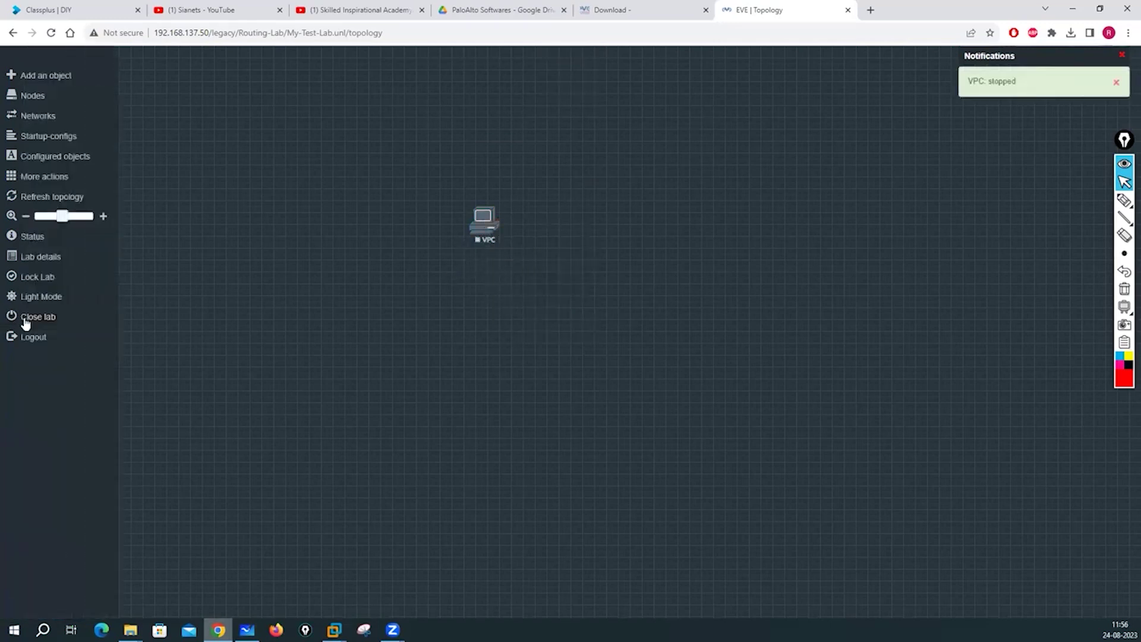
pyautogui.click(40, 342)
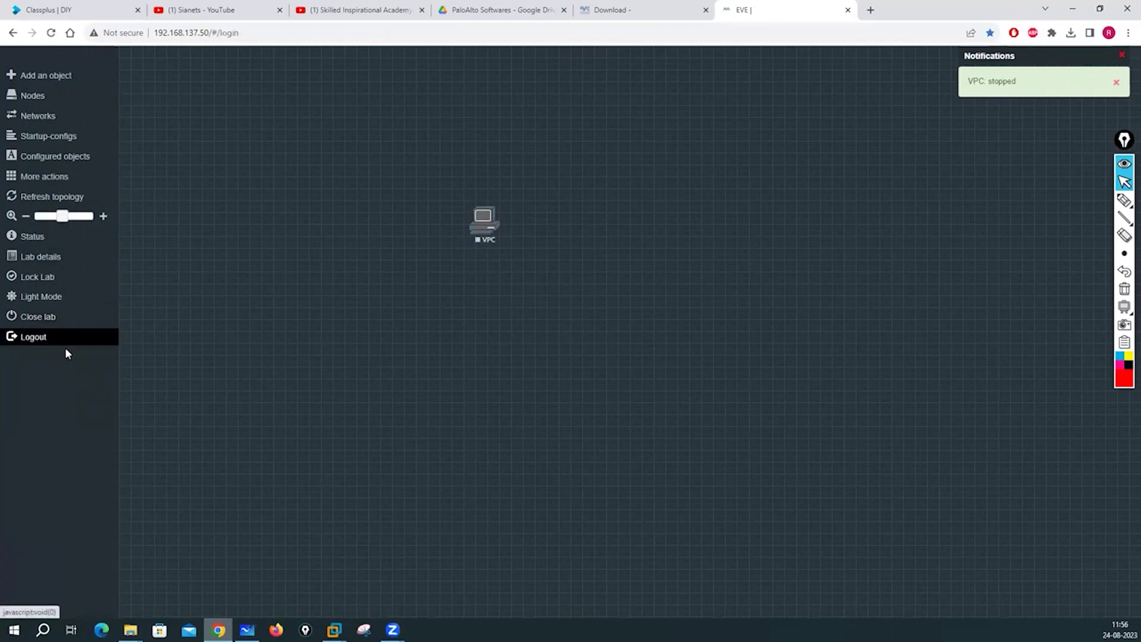
# Set the login console type to Html5 console.
pyautogui.click(569, 309)
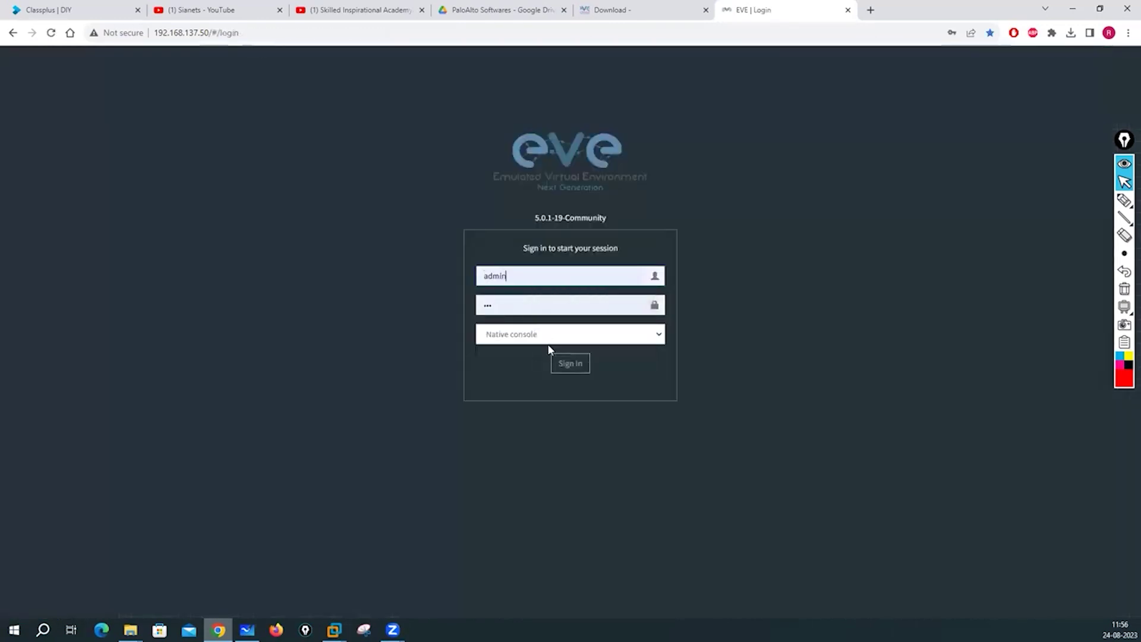
pyautogui.click(662, 333)
pyautogui.click(558, 362)
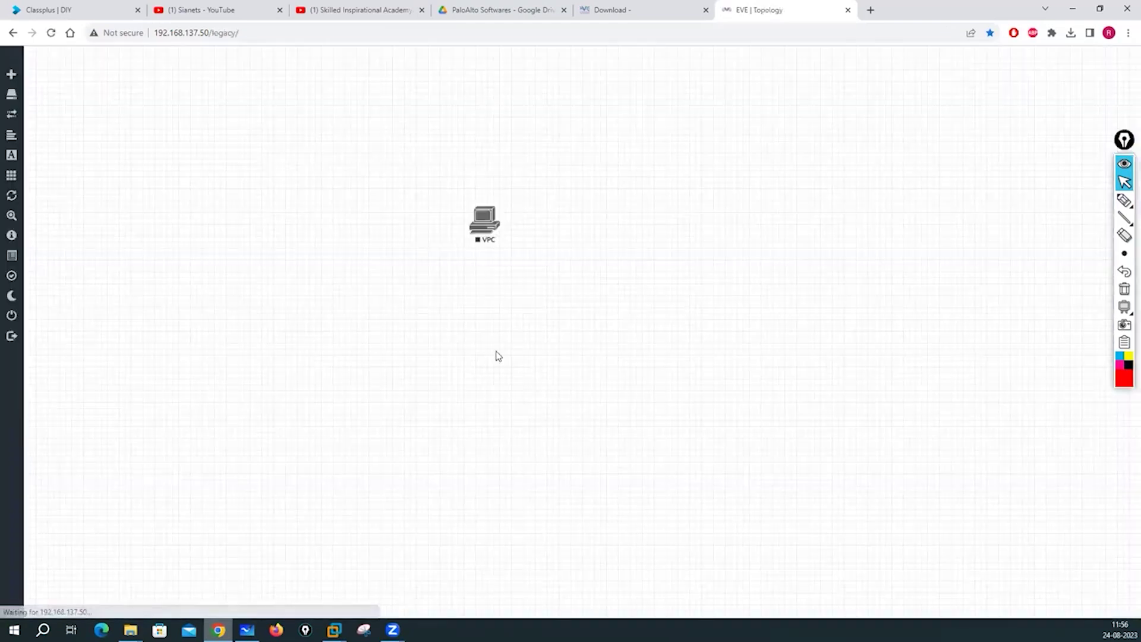
# Start the VPC node and test its Html5 browser console with Enter, then close it.
pyautogui.rightClick(482, 223)
pyautogui.click(522, 247)
pyautogui.click(481, 225)
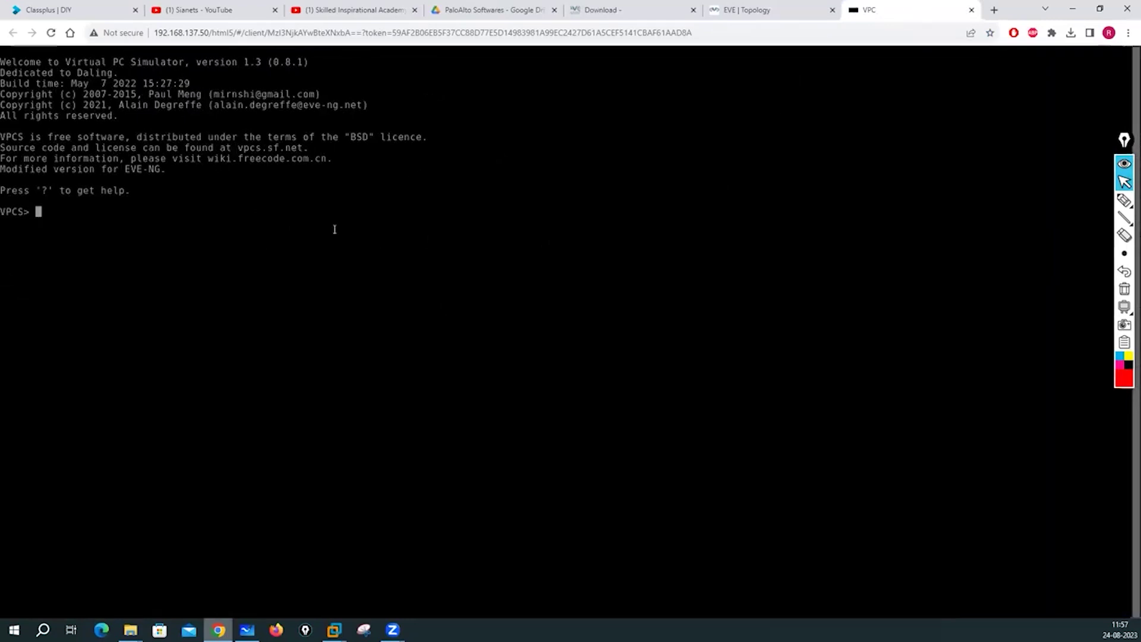
pyautogui.press('Return')
pyautogui.press('Return')
pyautogui.press('Return')
pyautogui.press('Return')
pyautogui.press('Return')
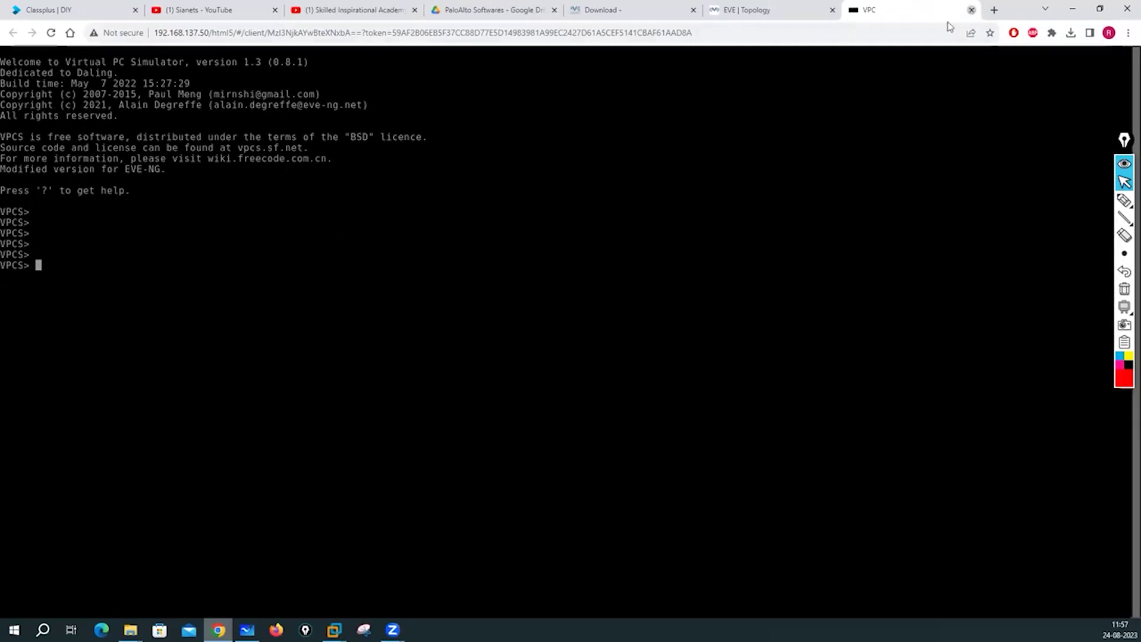
pyautogui.click(971, 10)
# Stop the VPC node, log out, sign back in with saved credentials, and show the whiteboard.
pyautogui.rightClick(477, 226)
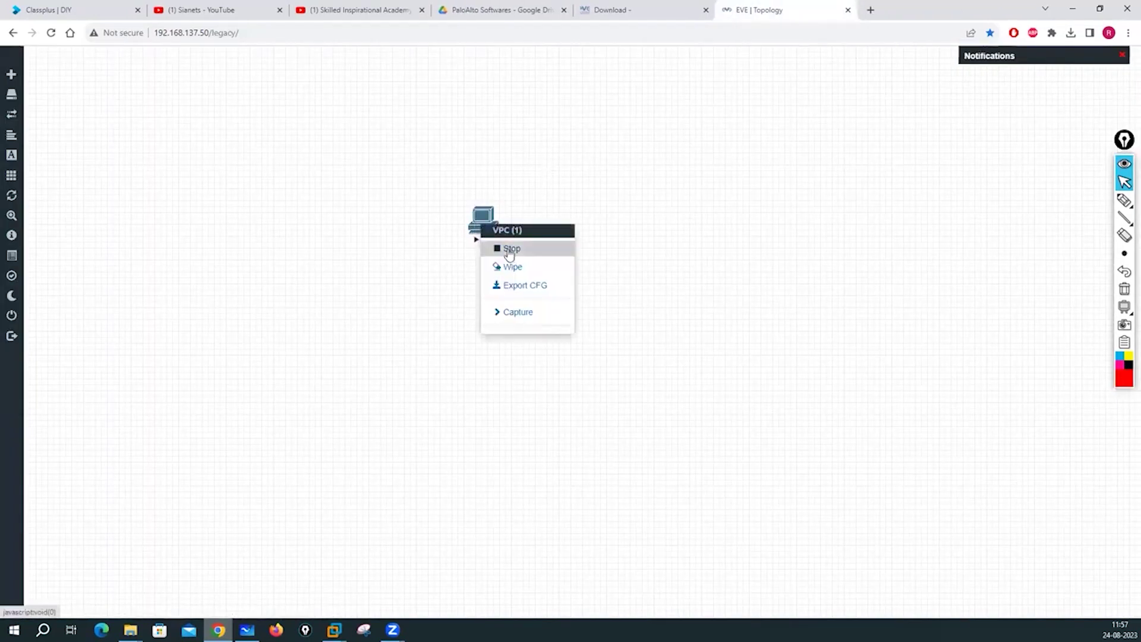
pyautogui.click(507, 251)
pyautogui.click(35, 338)
pyautogui.click(505, 274)
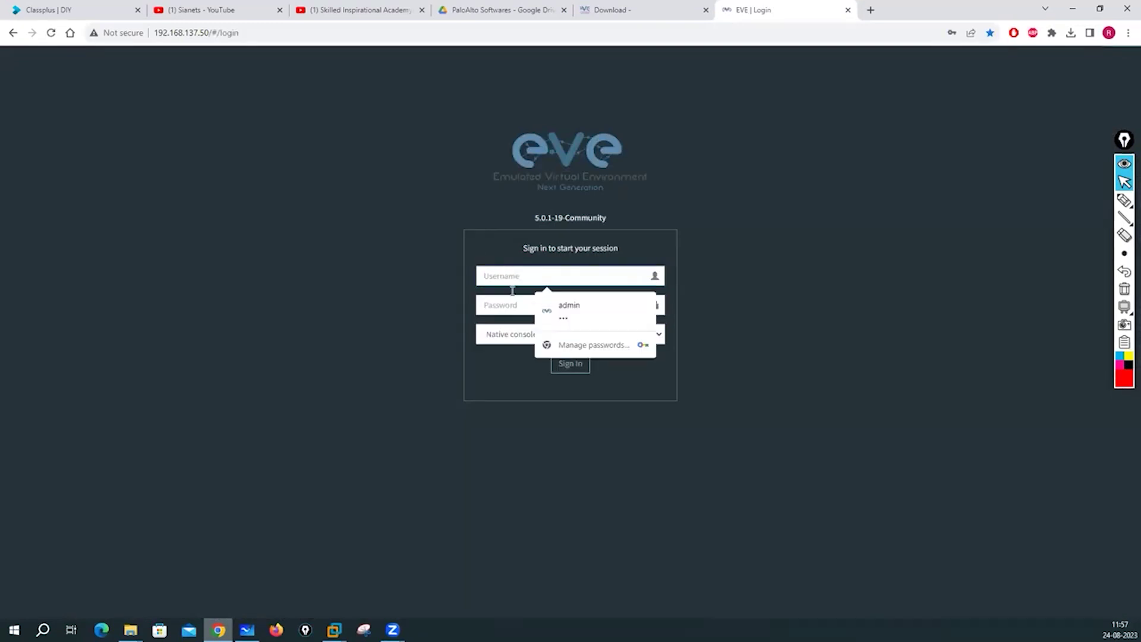
pyautogui.click(546, 305)
pyautogui.click(568, 363)
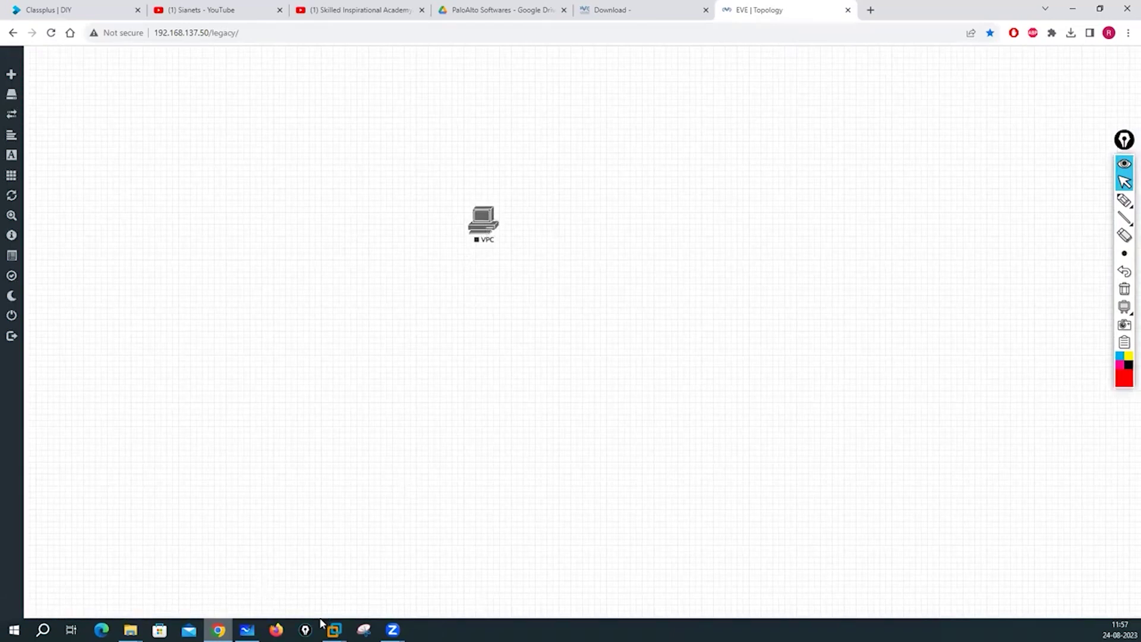
pyautogui.click(247, 630)
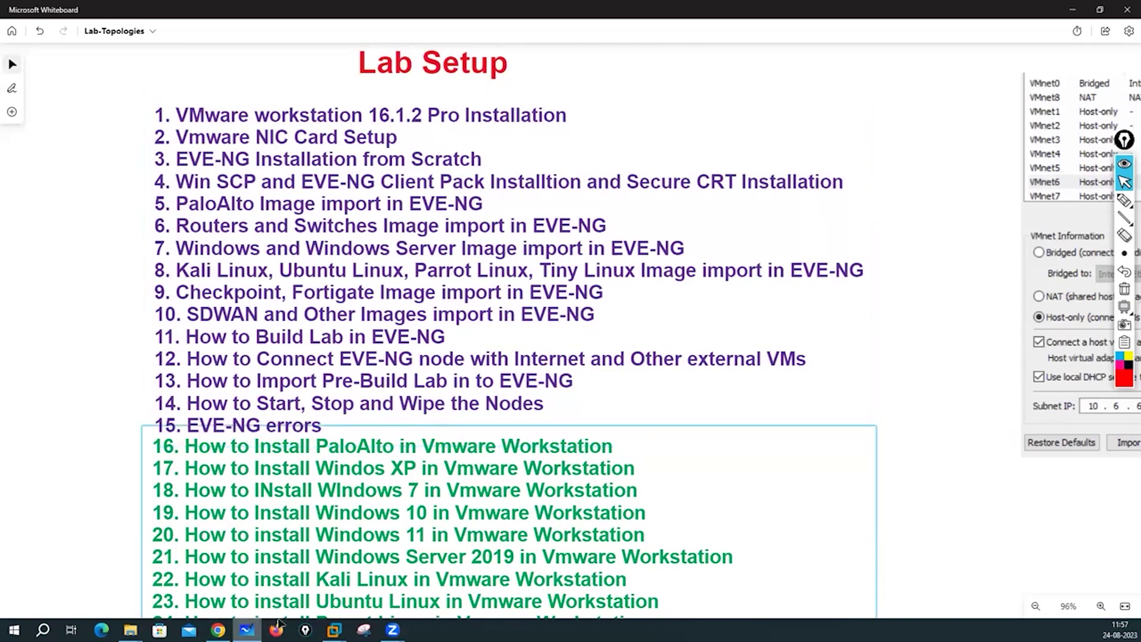
pyautogui.hotkey('alt', 'Tab')
pyautogui.rightClick(750, 143)
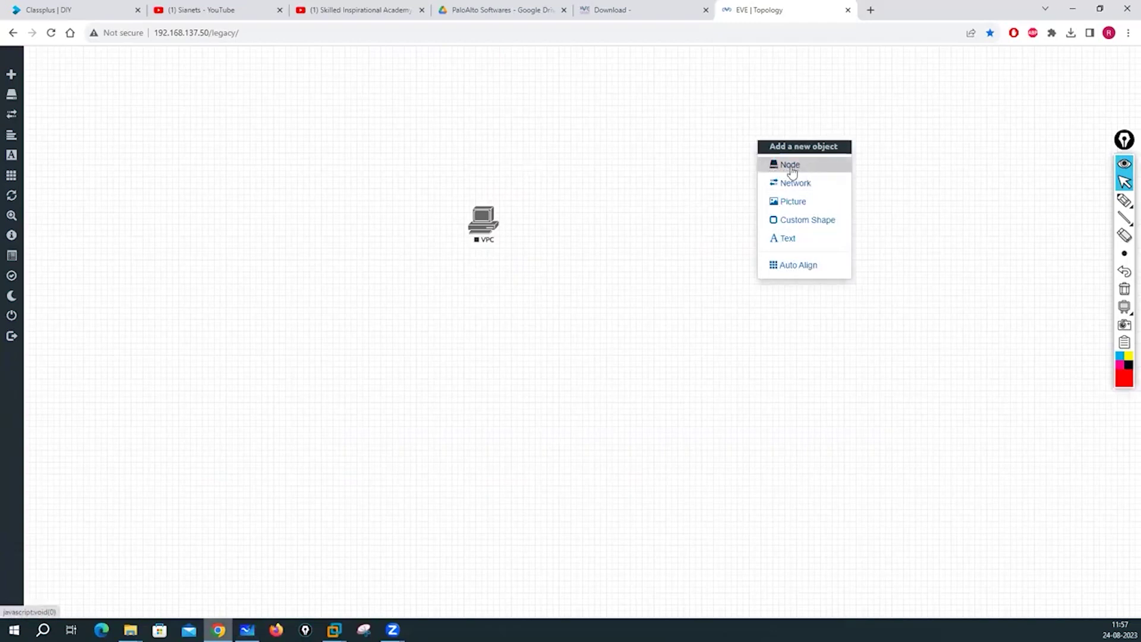
pyautogui.click(215, 184)
pyautogui.rightClick(215, 185)
pyautogui.click(238, 204)
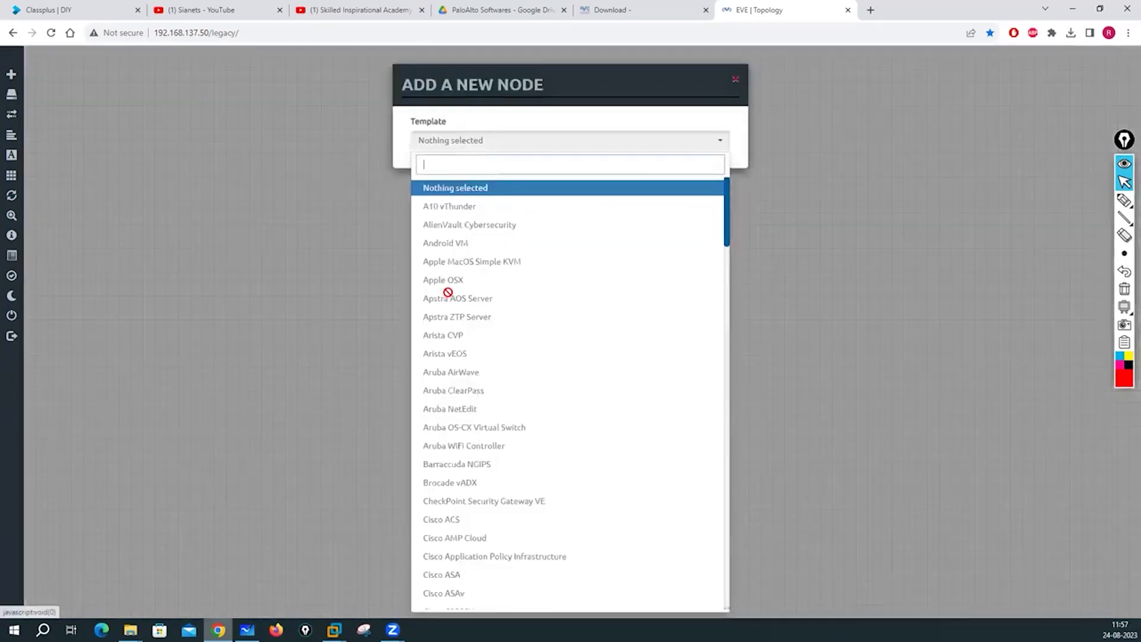
pyautogui.scroll(-20, 448, 290)
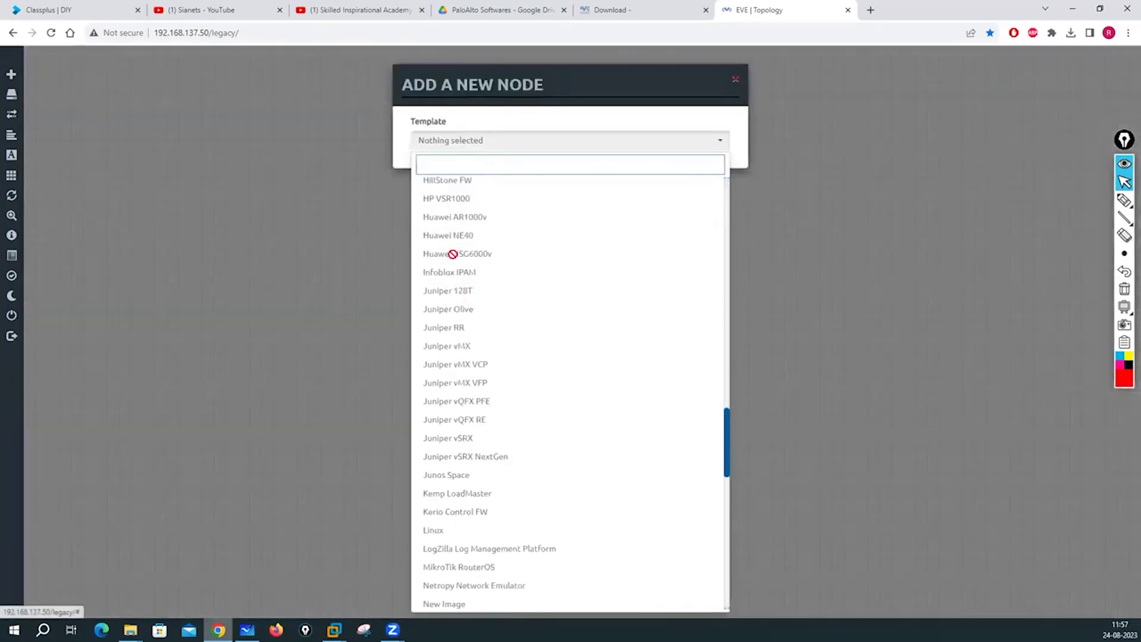
pyautogui.click(301, 259)
pyautogui.moveTo(247, 630)
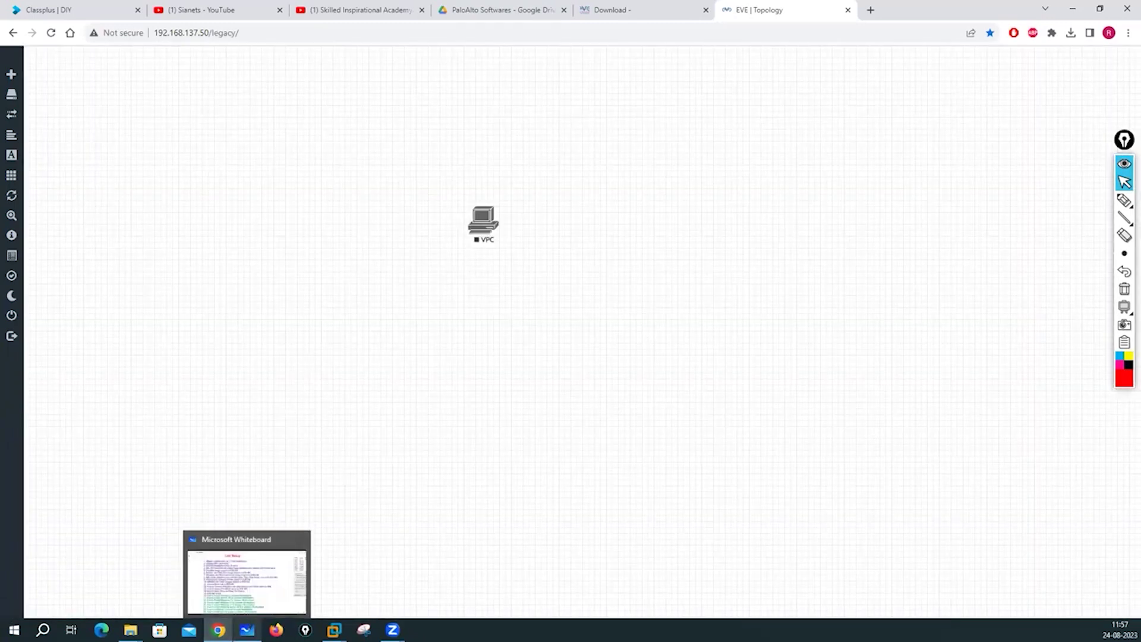
pyautogui.click(252, 561)
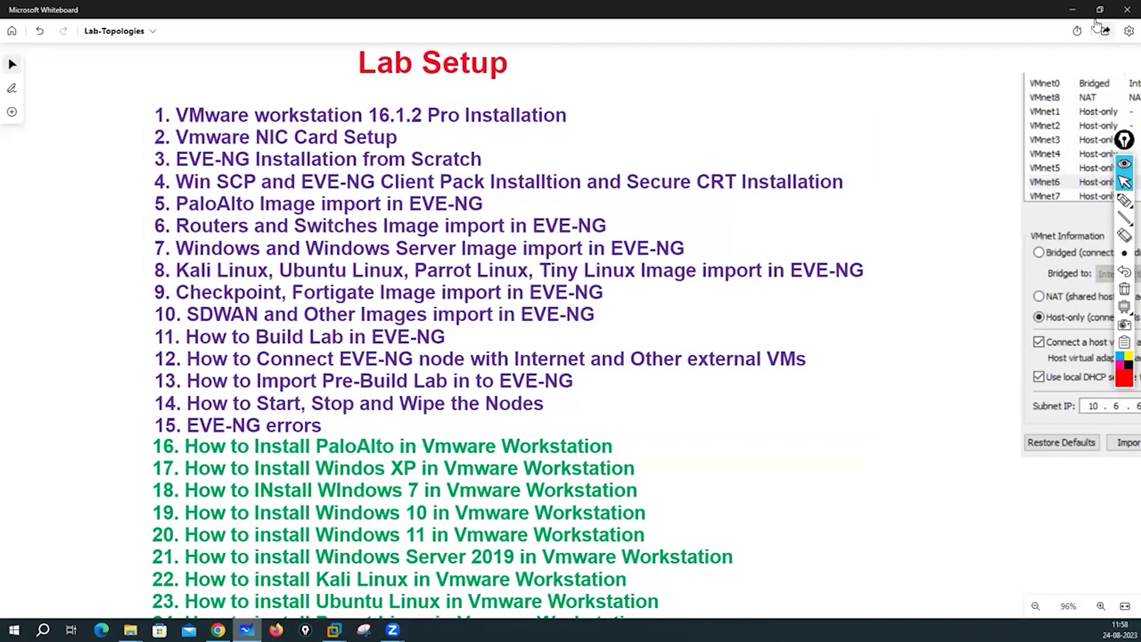
# Glance at the VPC topology and the EVE-NG VM window, then restore the Lab Setup whiteboard.
pyautogui.click(1073, 10)
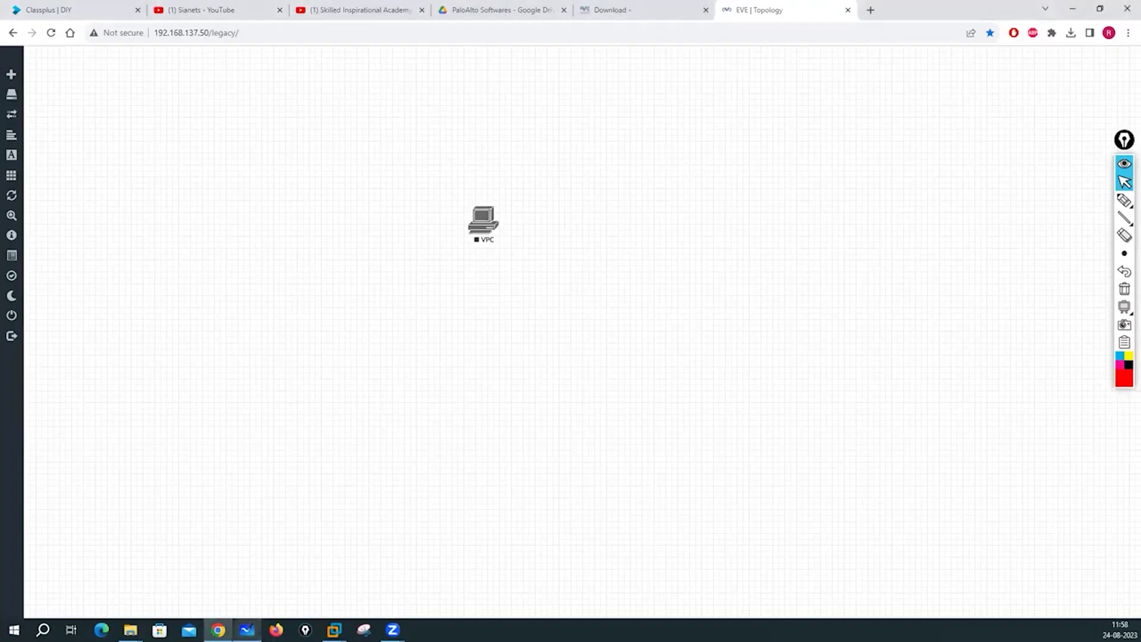
pyautogui.click(334, 630)
pyautogui.click(395, 543)
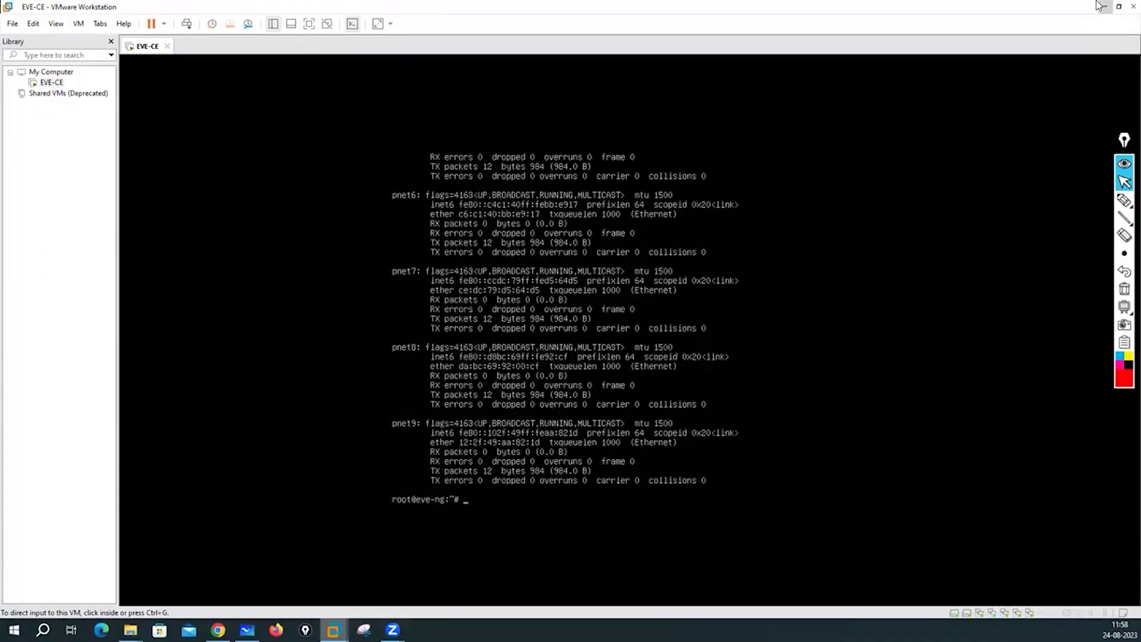
pyautogui.click(1104, 7)
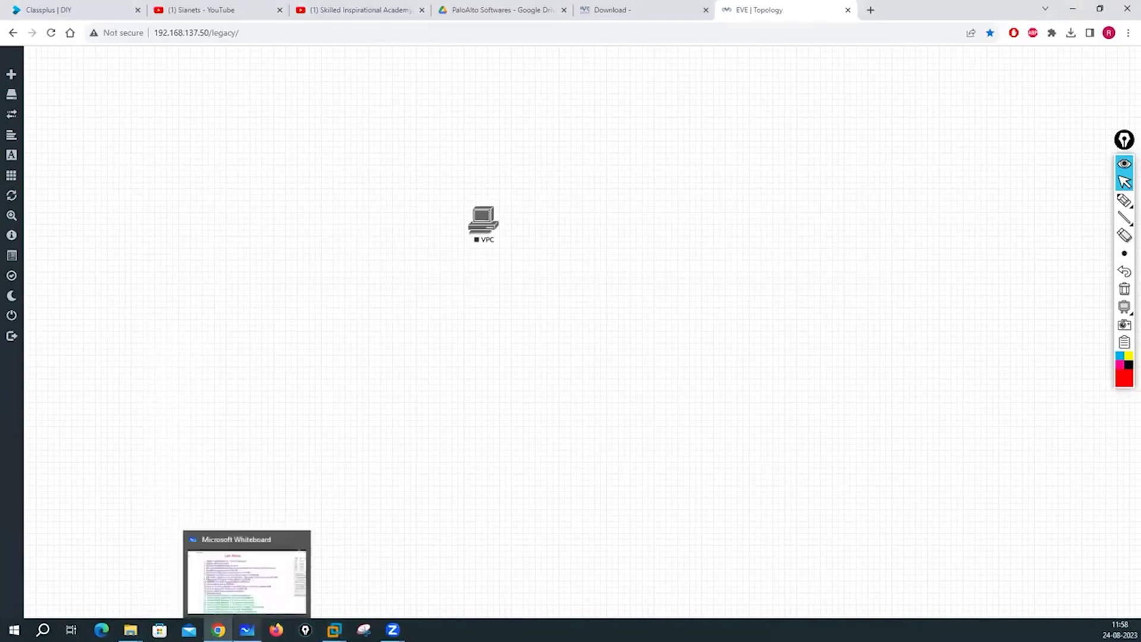
pyautogui.click(247, 630)
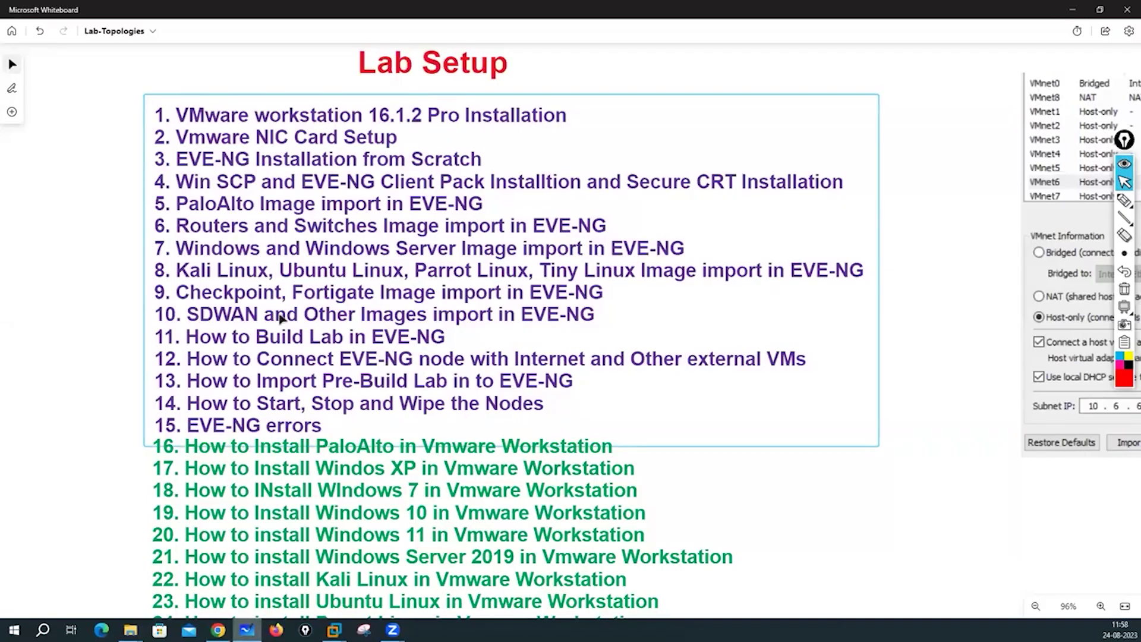